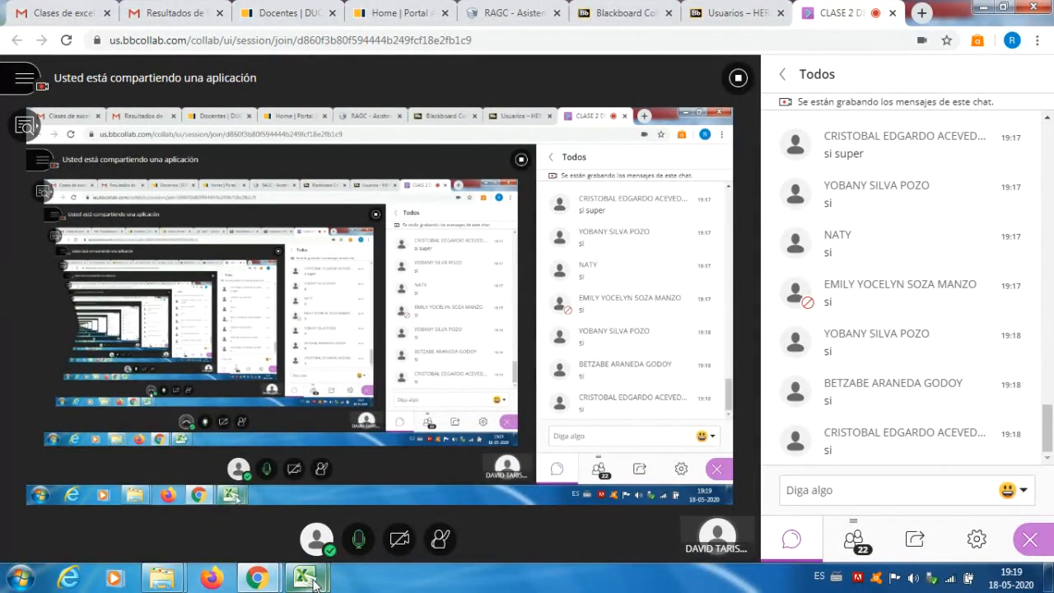
# Step: Switch to the Excel workbook Referencias_Relativas_y_Absolutas actualizado, on the RR 1 sheet
pyautogui.moveTo(305, 579)
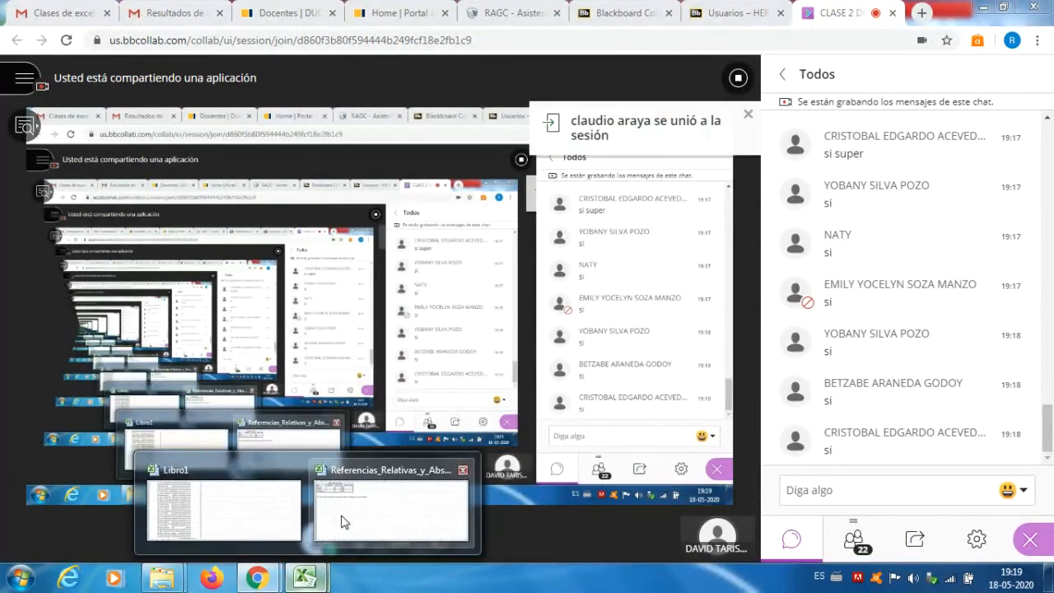
pyautogui.click(344, 520)
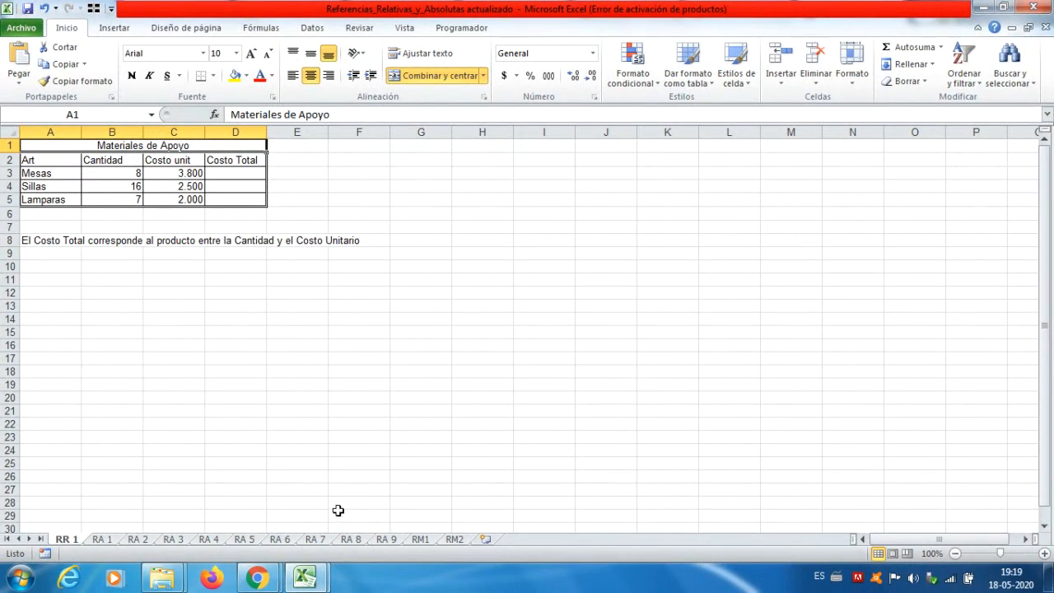
pyautogui.click(1044, 553)
pyautogui.click(1044, 554)
pyautogui.click(1045, 553)
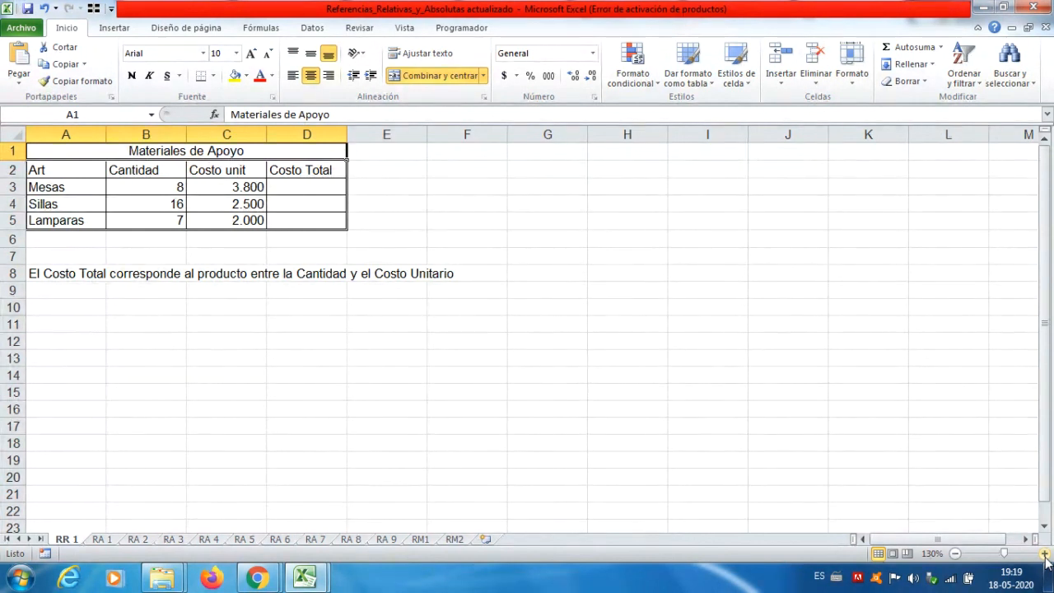
# Step: Calculate the Costo Total for Mesas in D3 with =B3*C3 and fill the formula down to D5
pyautogui.click(308, 182)
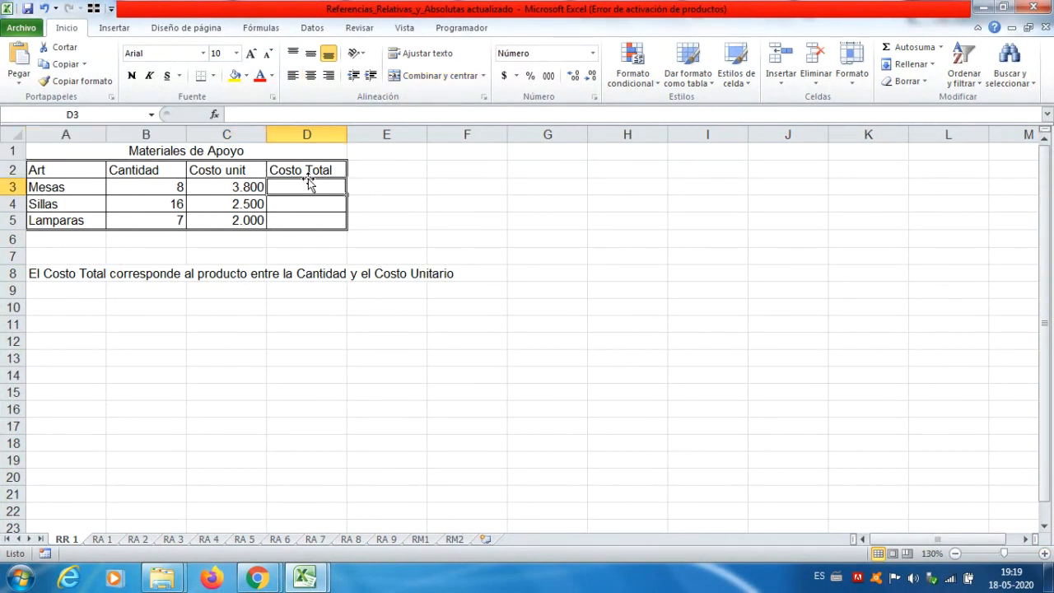
pyautogui.write('=')
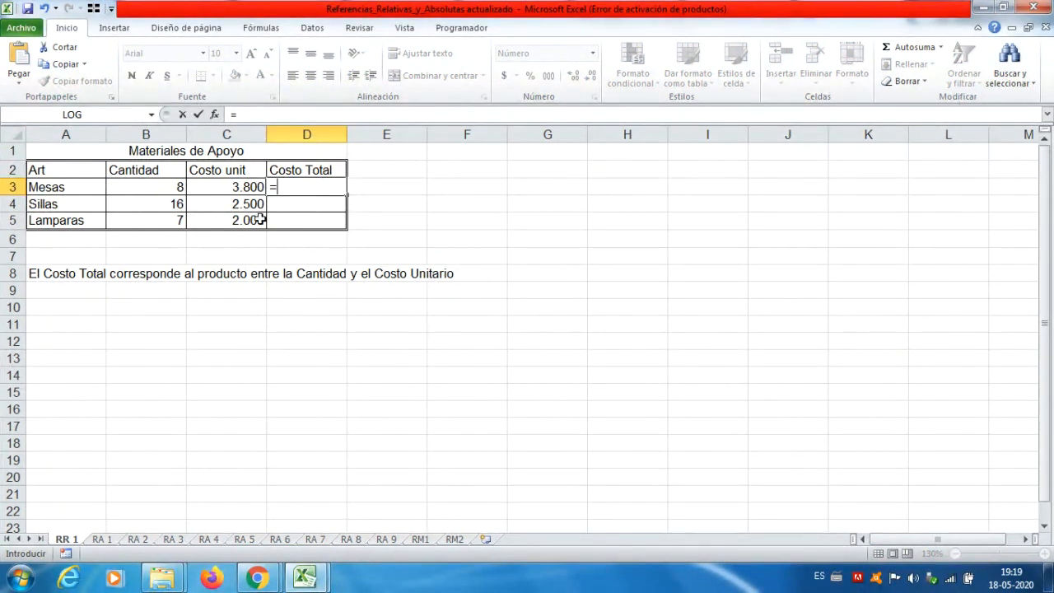
pyautogui.click(149, 186)
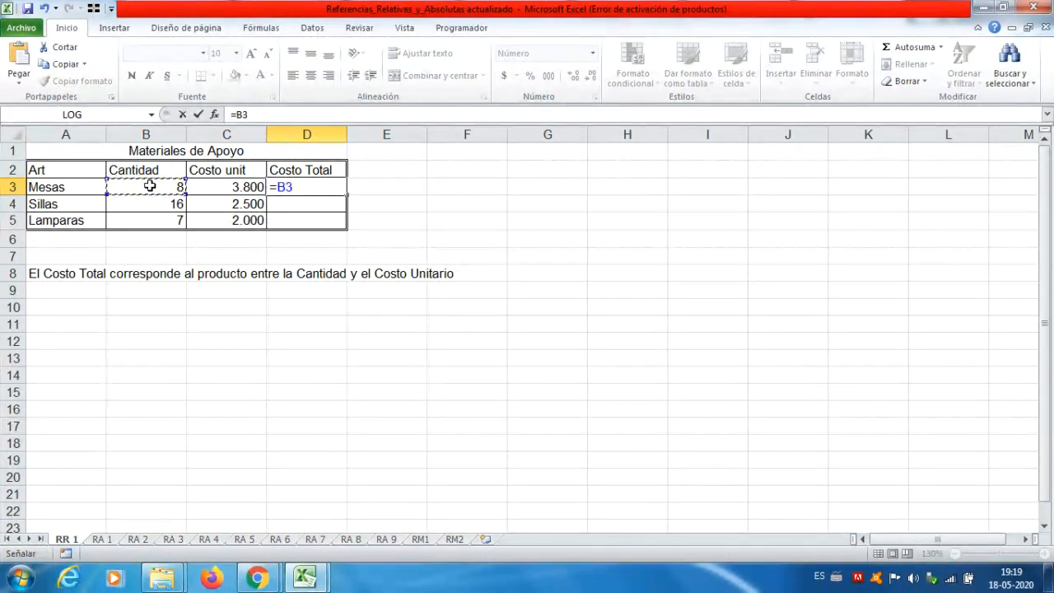
pyautogui.write('*')
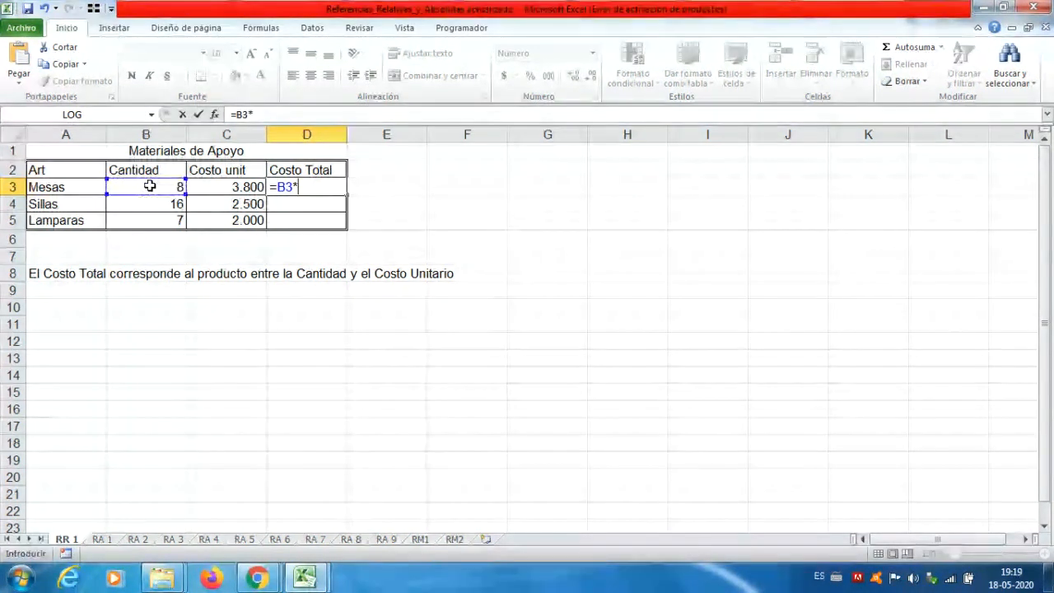
pyautogui.click(224, 188)
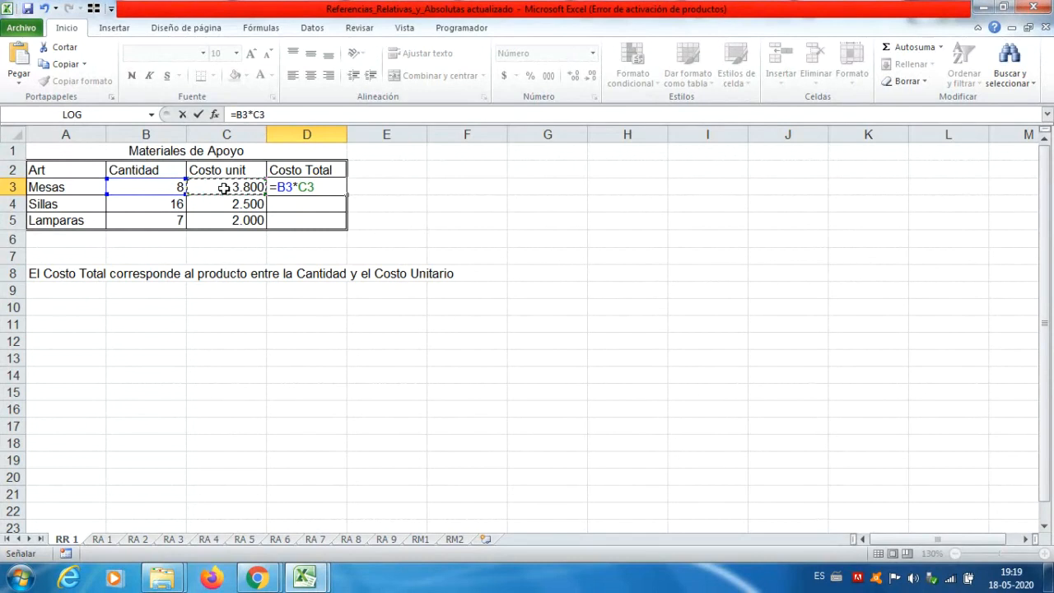
pyautogui.press('Return')
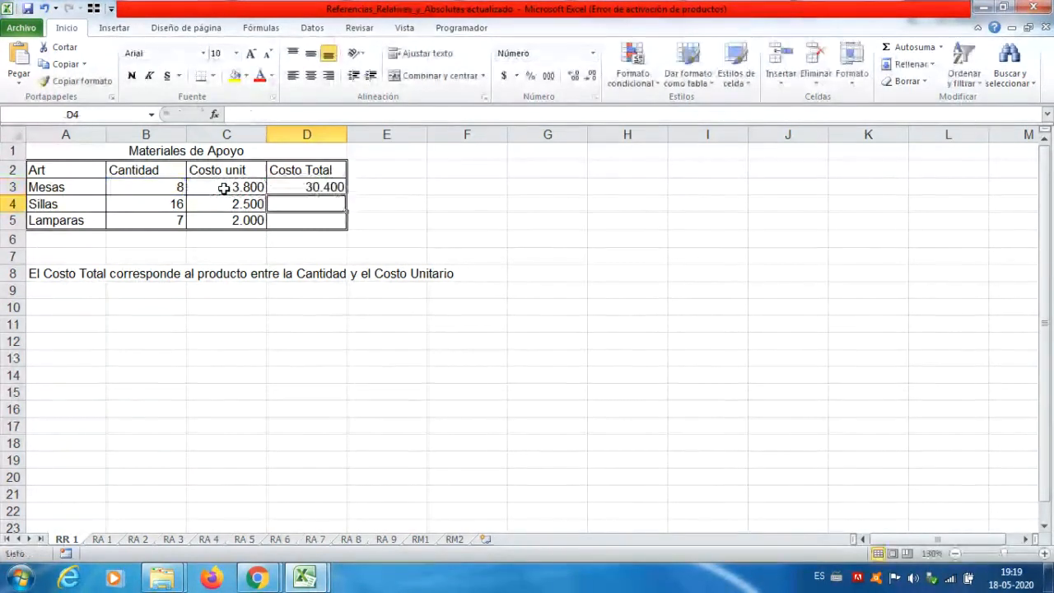
pyautogui.click(283, 188)
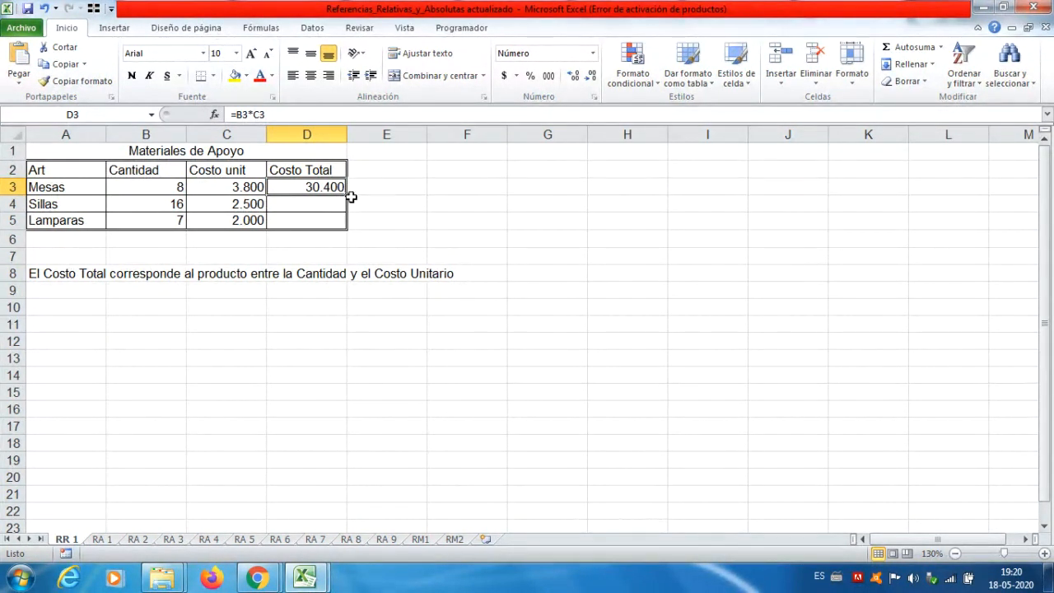
pyautogui.moveTo(347, 196); pyautogui.dragTo(347, 229)
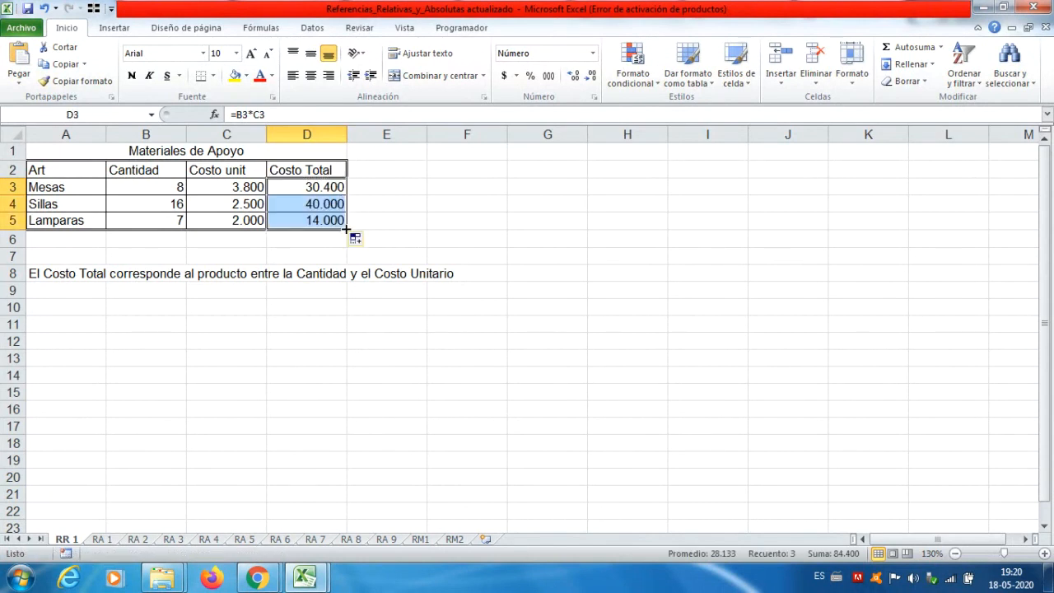
# Step: Inspect the cell references in each Costo Total formula from D3 to D5 without changing them
pyautogui.doubleClick(317, 188)
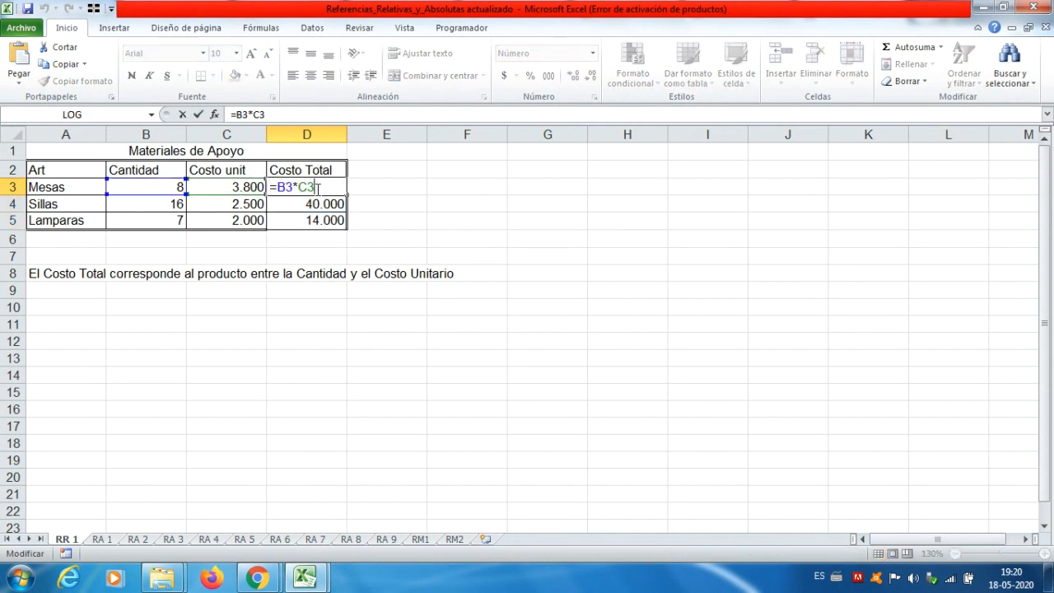
pyautogui.press('Escape')
pyautogui.doubleClick(318, 204)
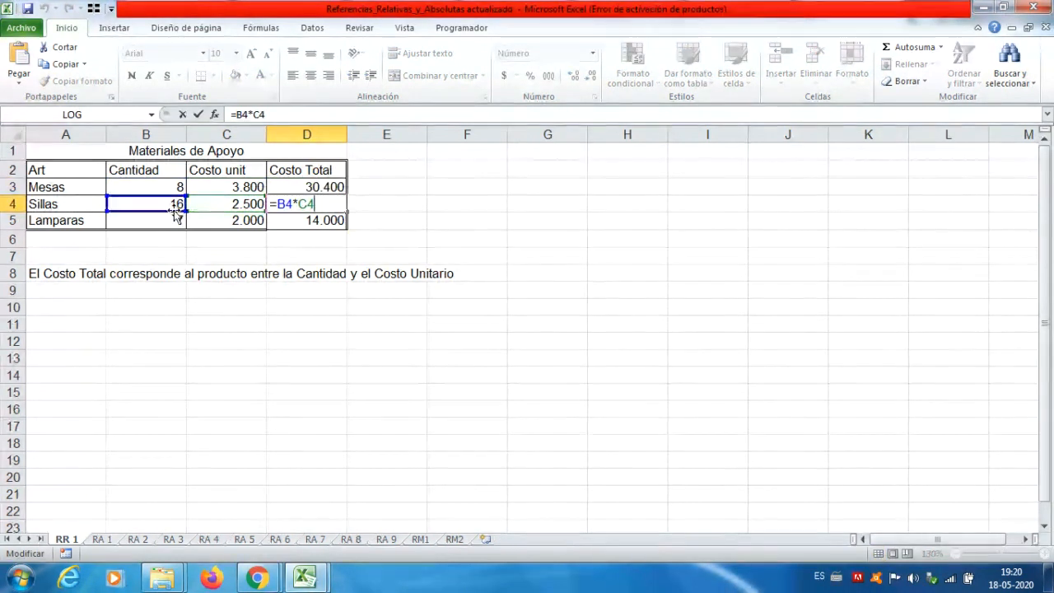
pyautogui.press('Escape')
pyautogui.doubleClick(310, 220)
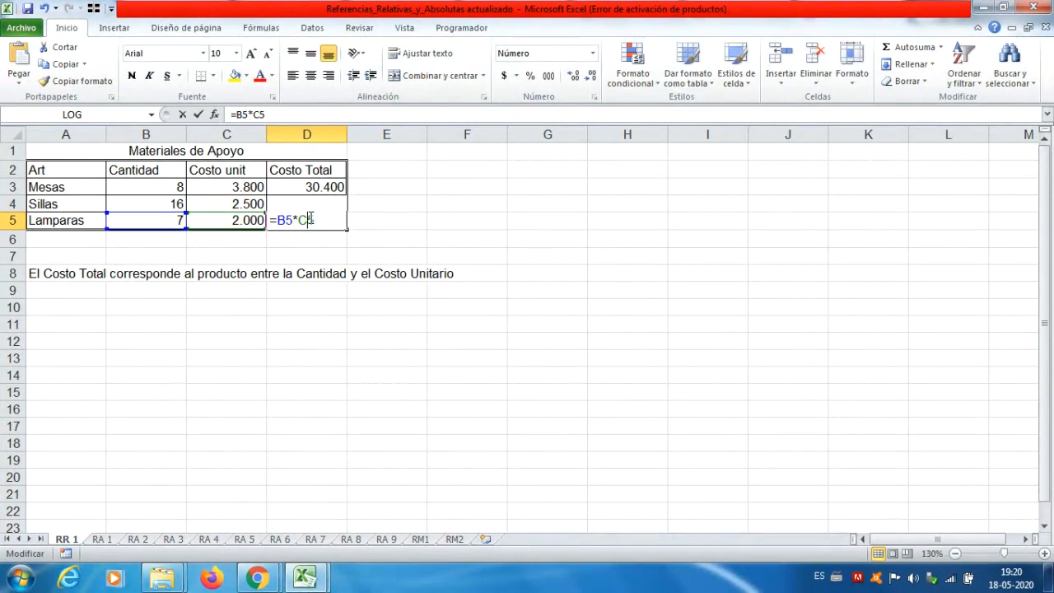
pyautogui.press('Escape')
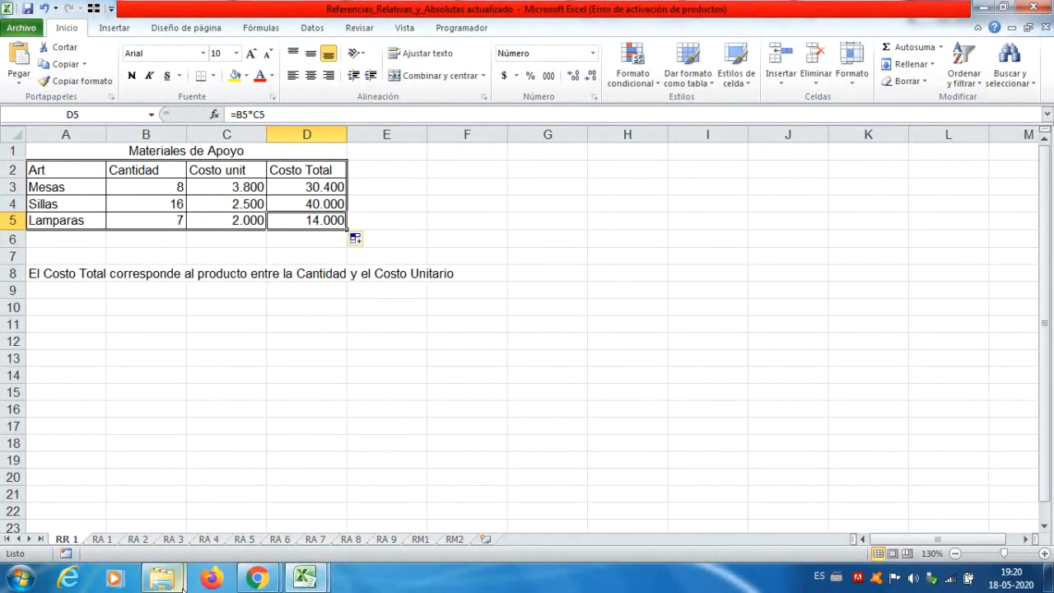
# Step: Check the Blackboard Collaborate session chat in Chrome and return to the Referencias_Relativas_y_Absolutas workbook in Excel
pyautogui.click(244, 583)
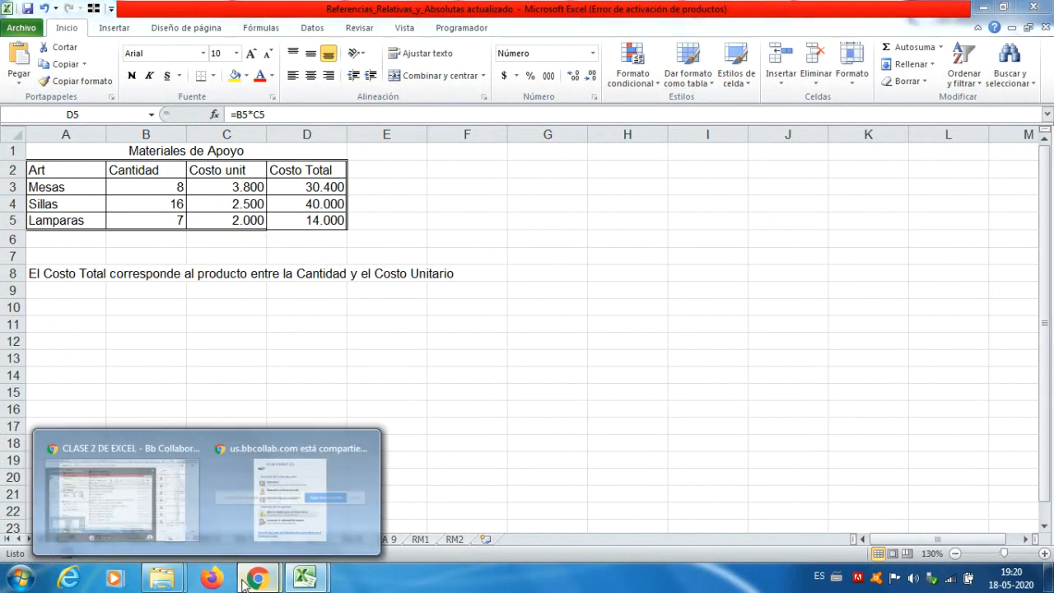
pyautogui.click(124, 499)
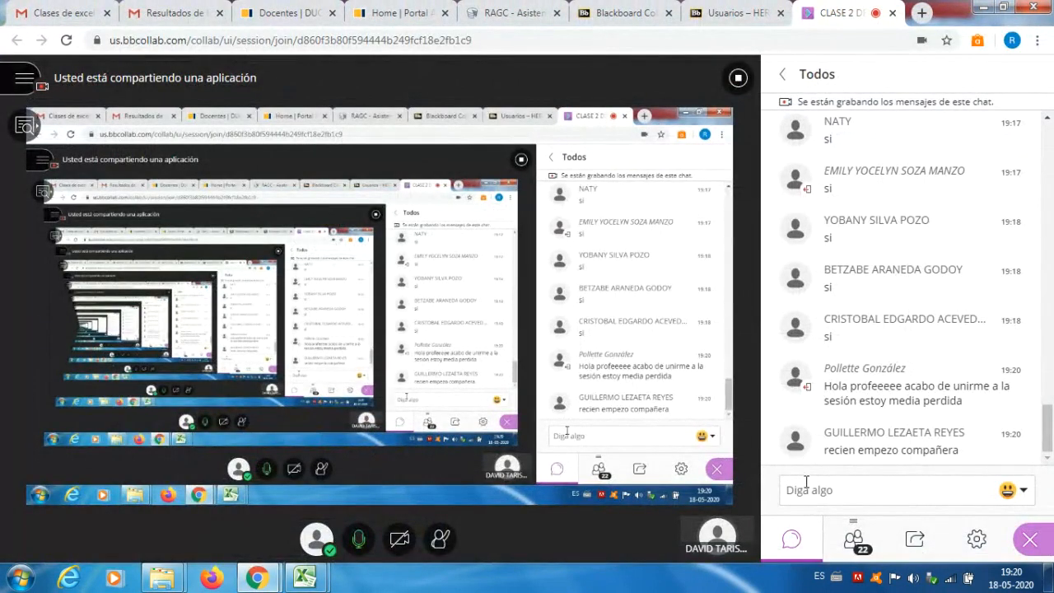
pyautogui.click(304, 578)
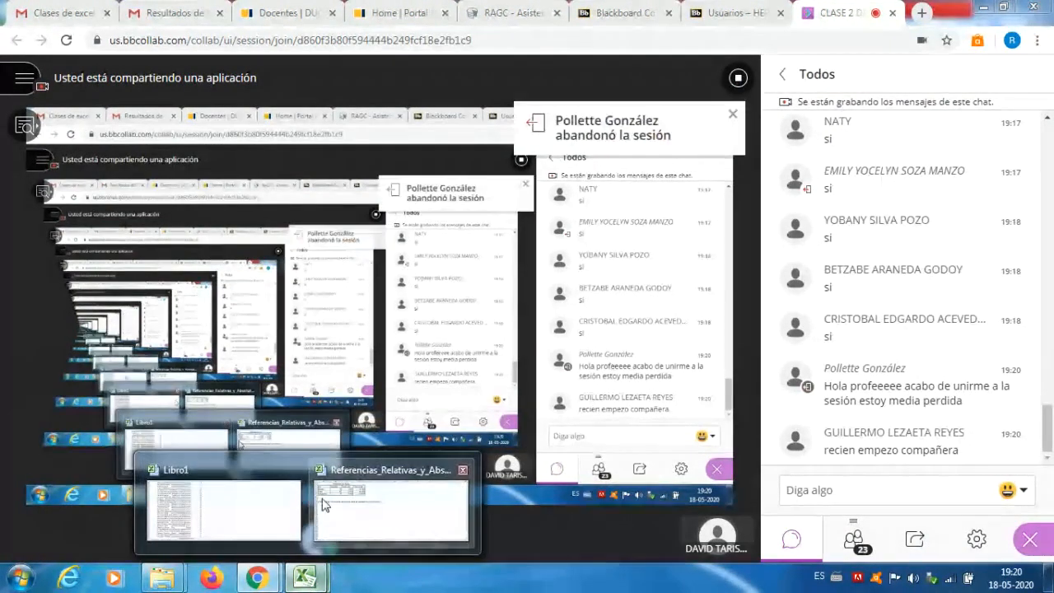
pyautogui.click(387, 507)
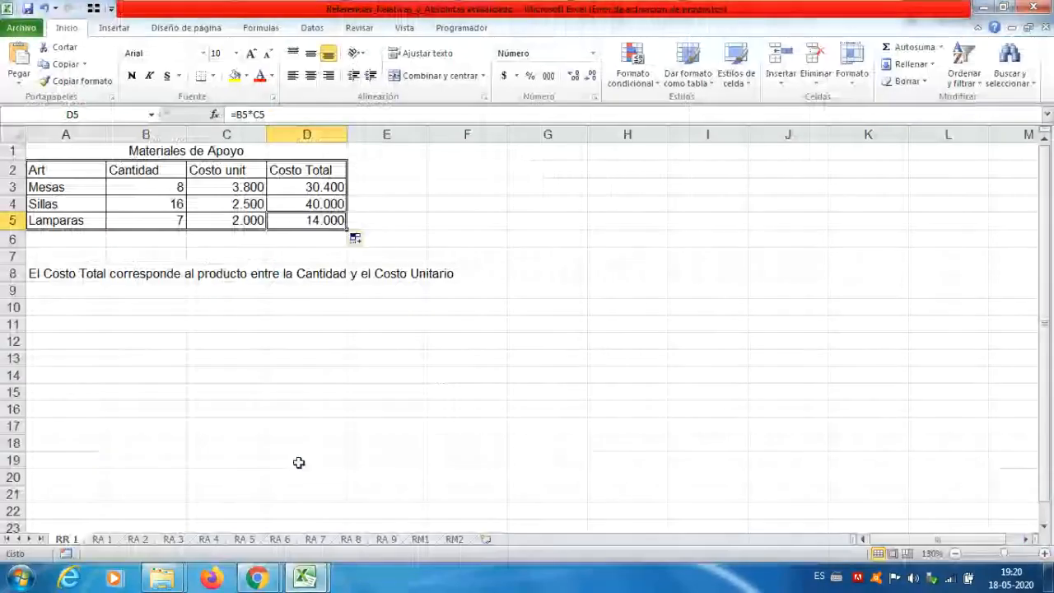
# Step: Open the RA 1 sheet with the material costs in dollars
pyautogui.click(101, 540)
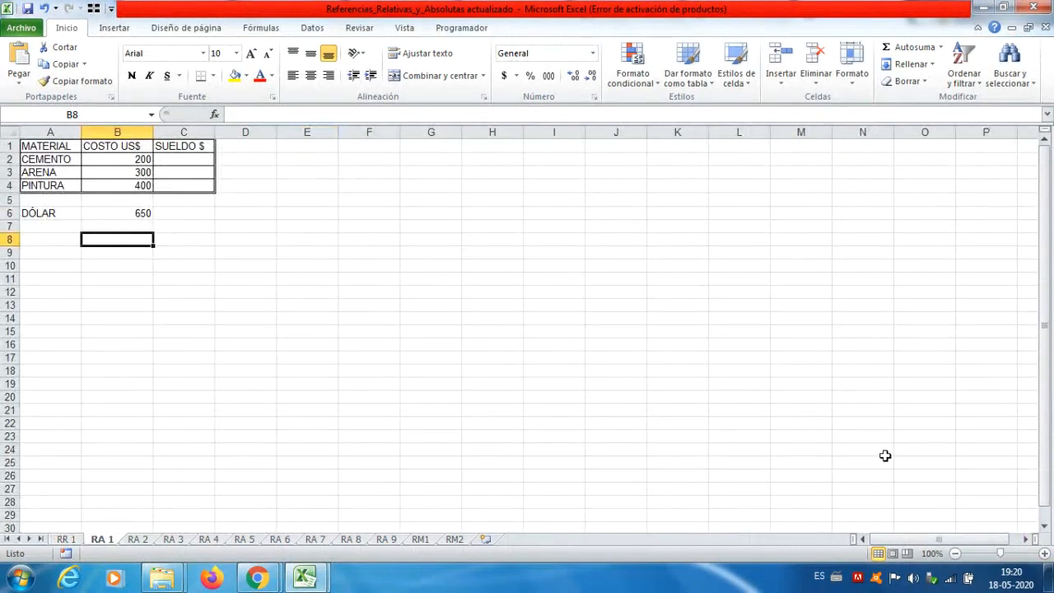
pyautogui.click(1044, 554)
pyautogui.click(1044, 554)
pyautogui.click(1045, 554)
pyautogui.click(1044, 554)
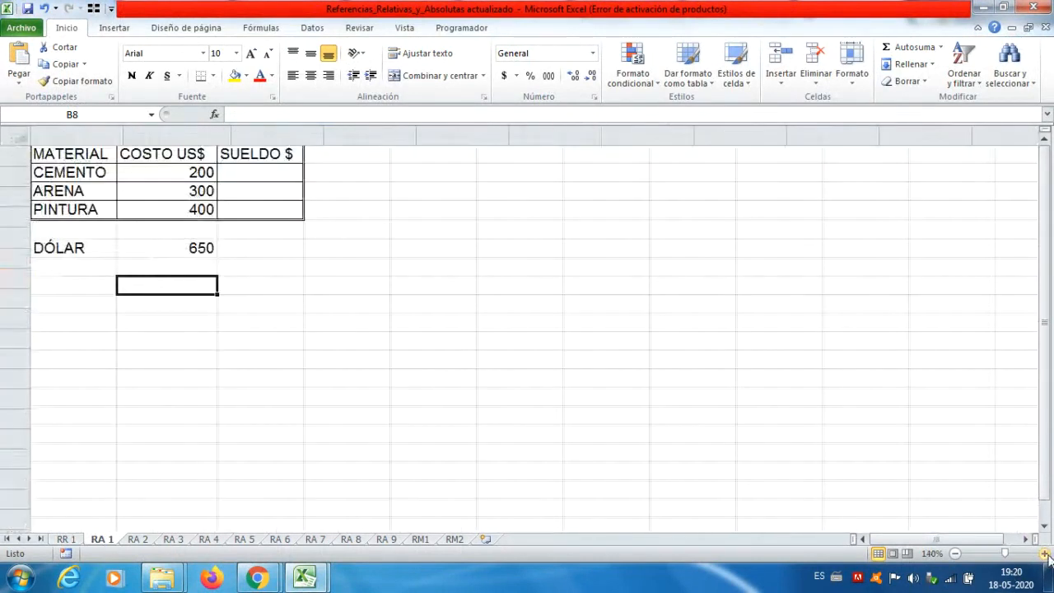
pyautogui.click(1044, 555)
pyautogui.click(1044, 554)
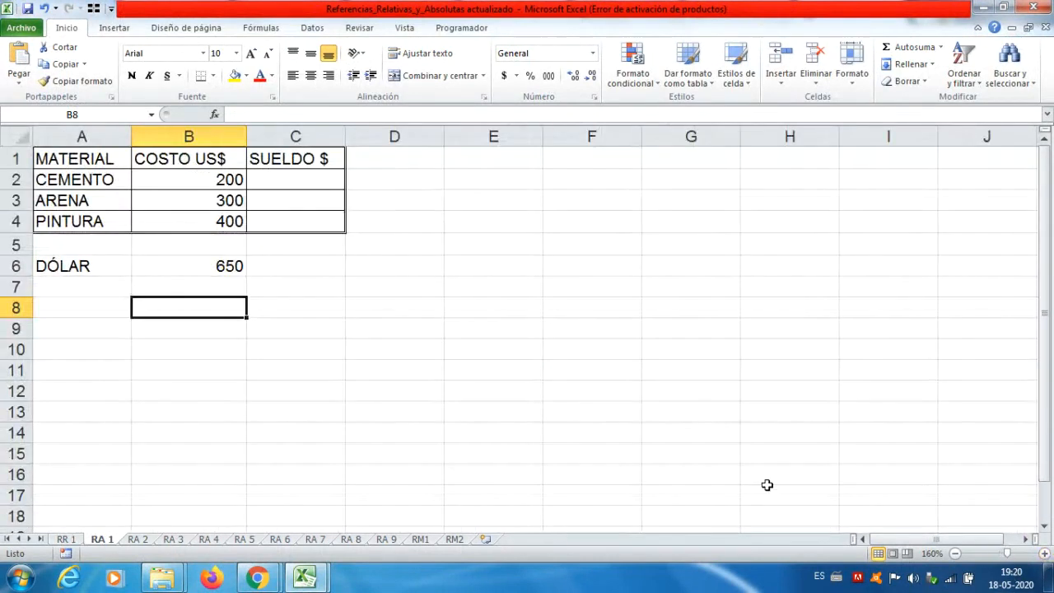
# Step: Try converting the material costs with the relative formula =B2*B6 in C2, filled down to C4
pyautogui.click(281, 183)
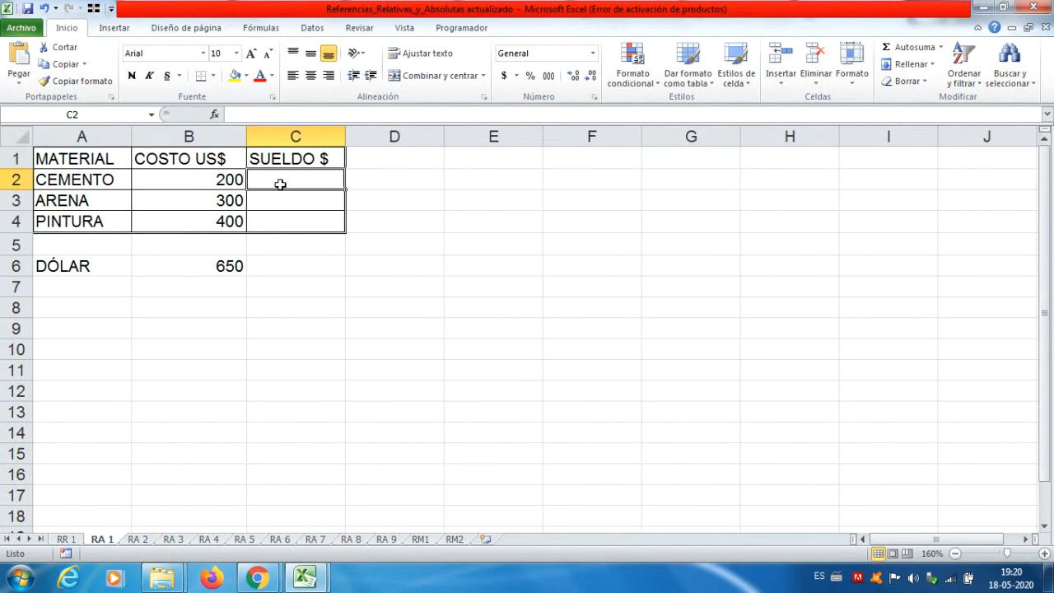
pyautogui.write('=')
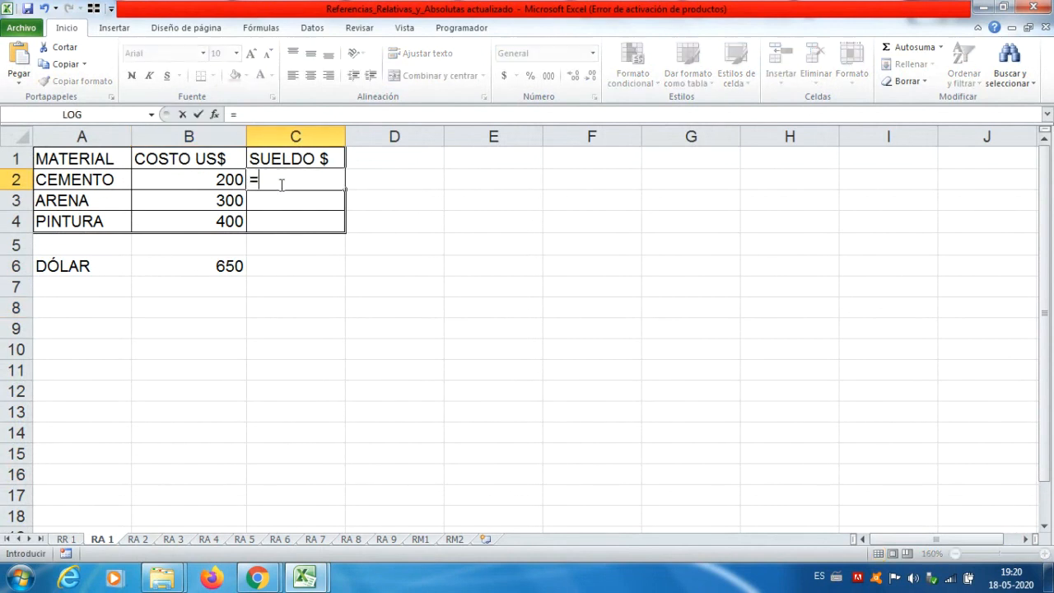
pyautogui.click(231, 179)
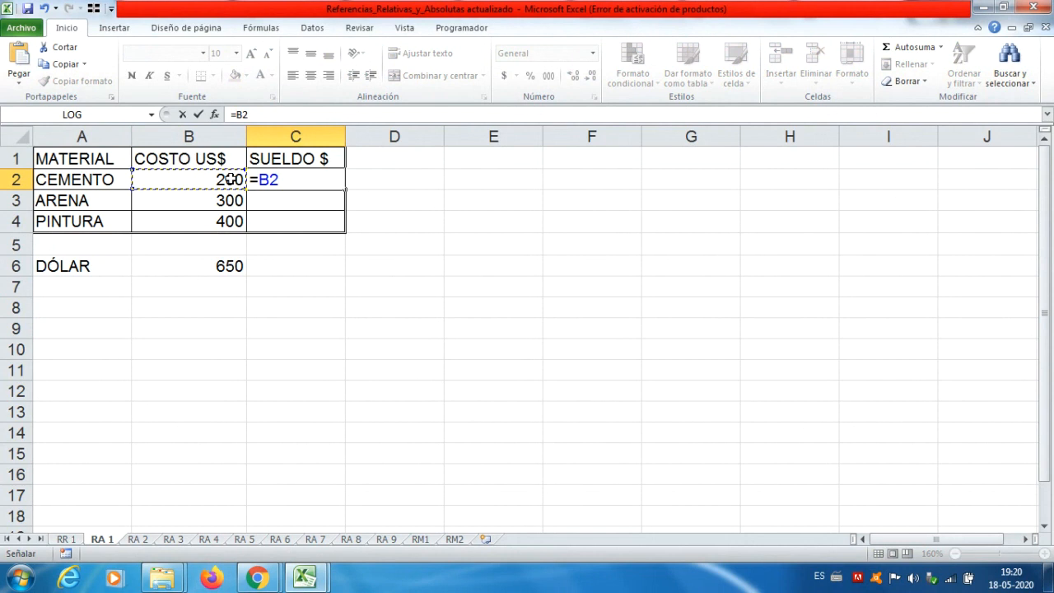
pyautogui.write('*')
pyautogui.click(221, 265)
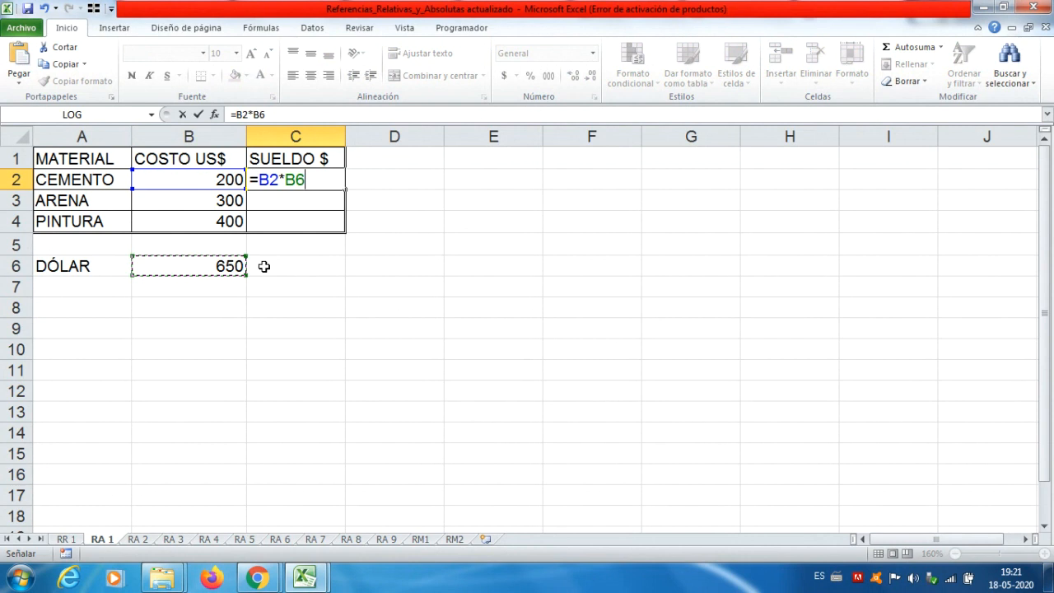
pyautogui.press('Return')
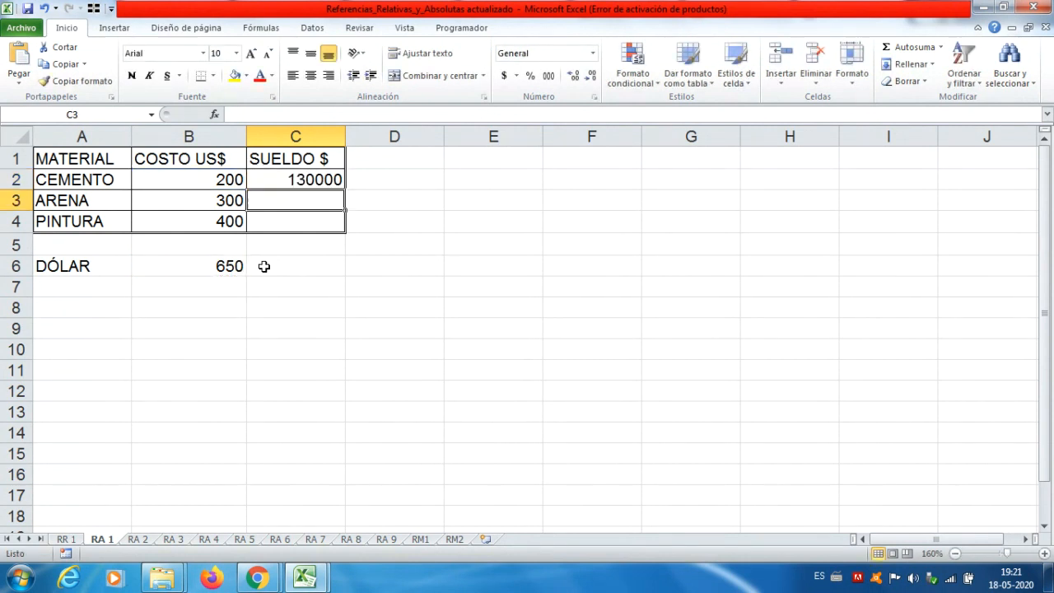
pyautogui.click(324, 178)
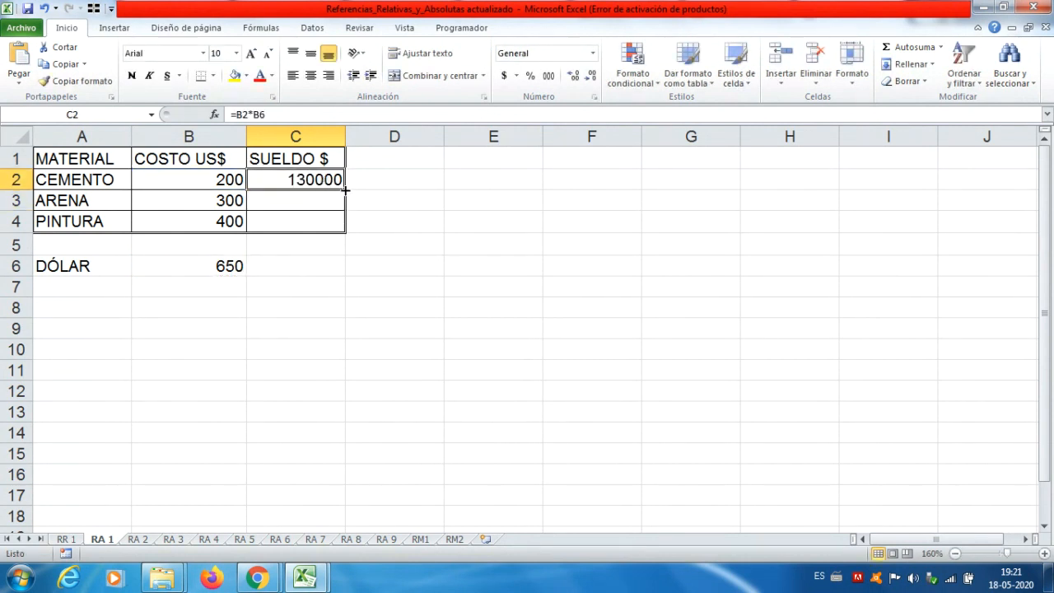
pyautogui.moveTo(345, 190); pyautogui.dragTo(346, 236)
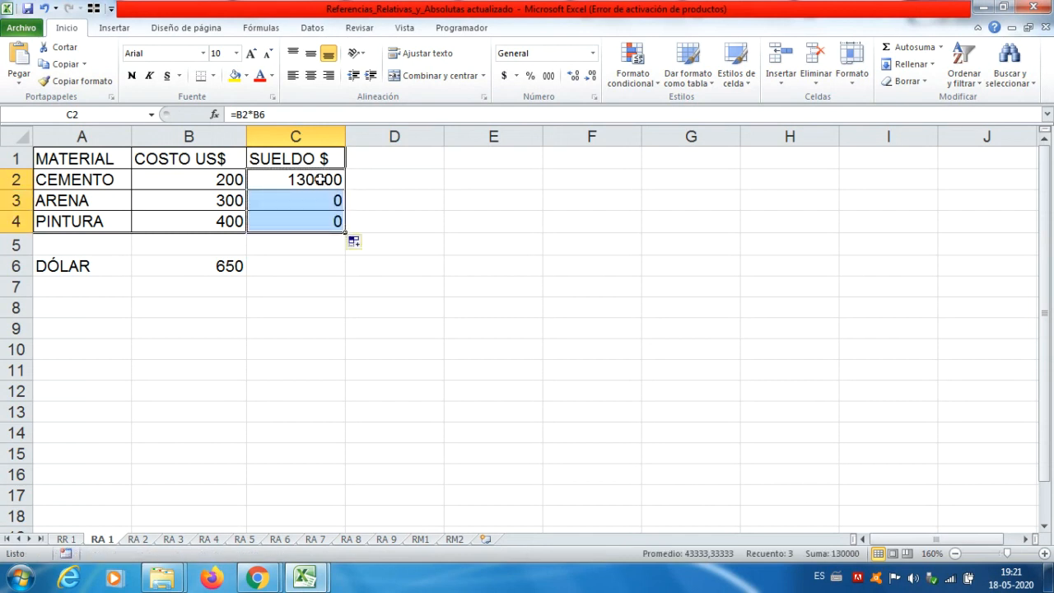
# Step: Inspect which cells the SUELDO $ formulas in C2, C3 and C4 refer to
pyautogui.doubleClick(320, 179)
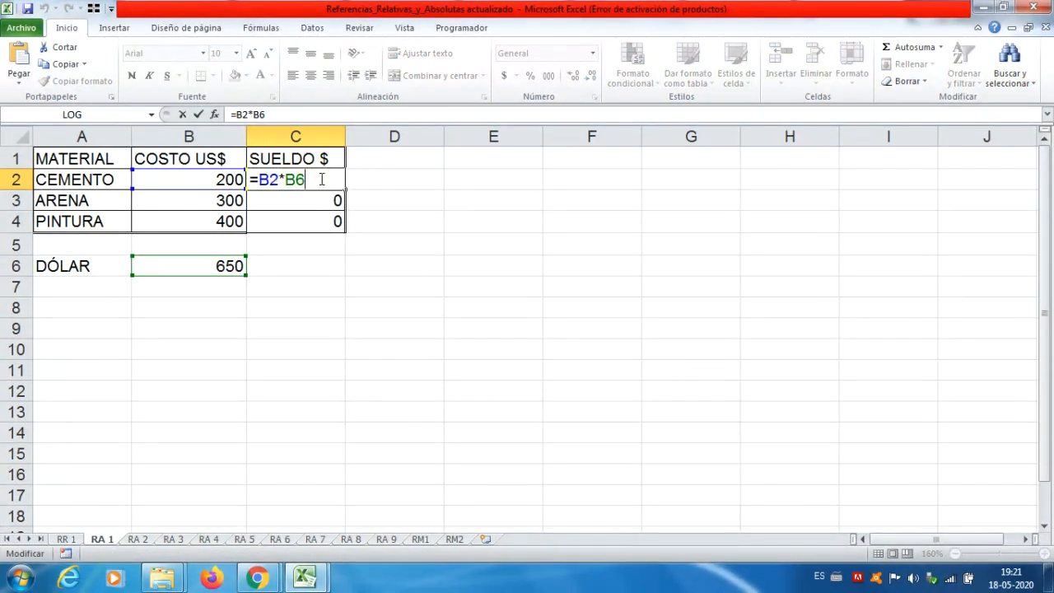
pyautogui.moveTo(284, 214); pyautogui.dragTo(293, 203)
pyautogui.doubleClick(293, 203)
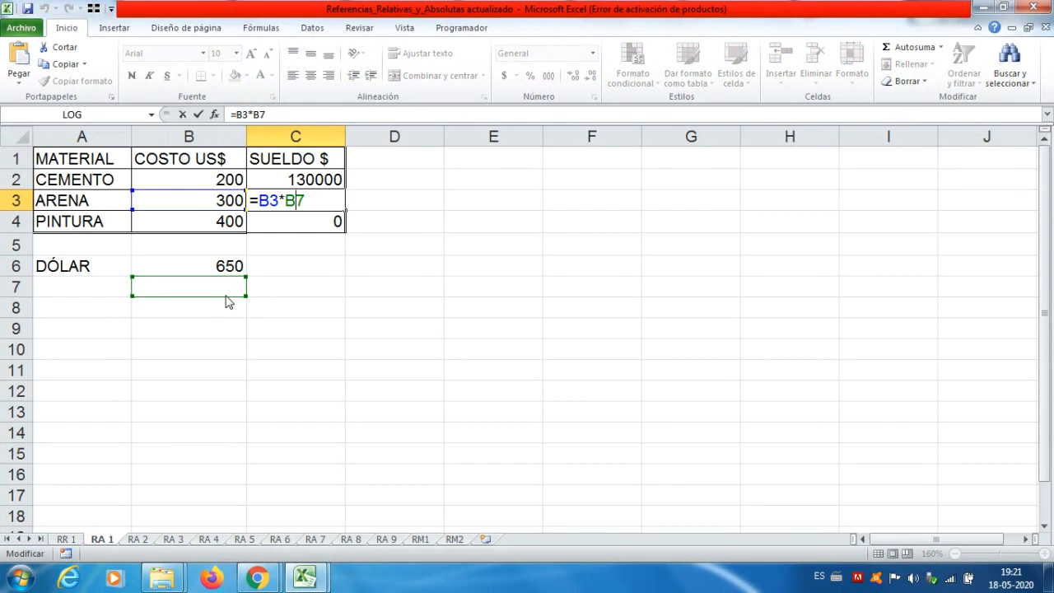
pyautogui.click(315, 221)
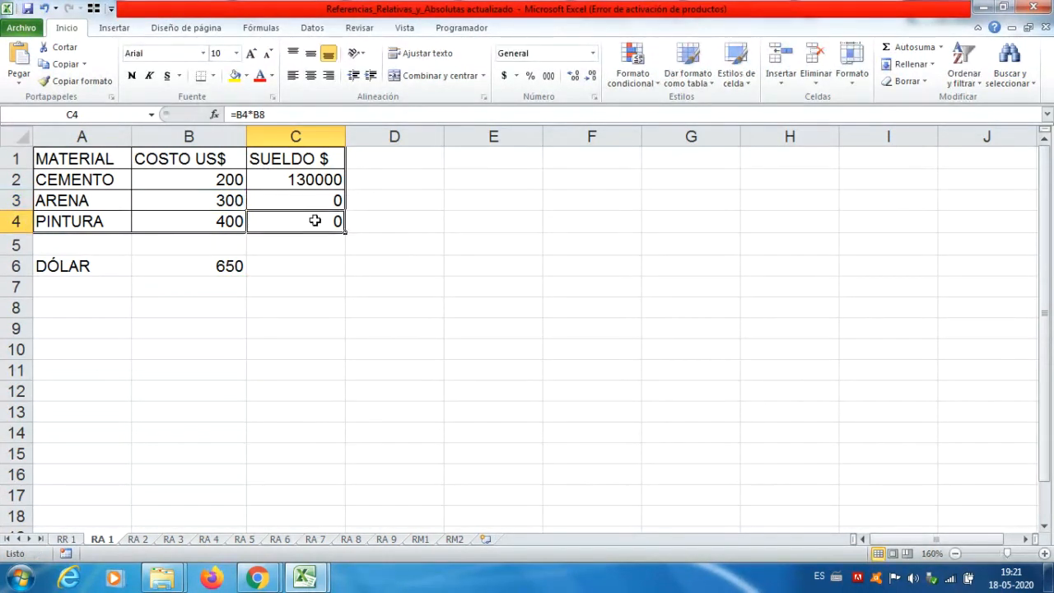
pyautogui.doubleClick(315, 221)
pyautogui.click(213, 313)
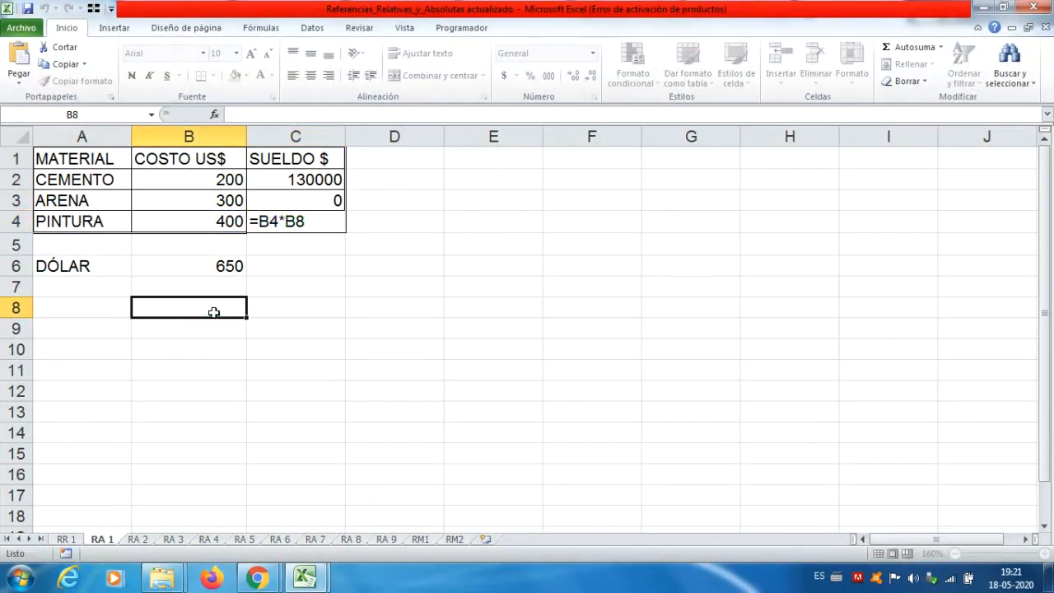
pyautogui.press('Return')
# Step: Clear the SUELDO $ formulas from C2:C4 and select C2
pyautogui.moveTo(313, 176); pyautogui.dragTo(317, 216)
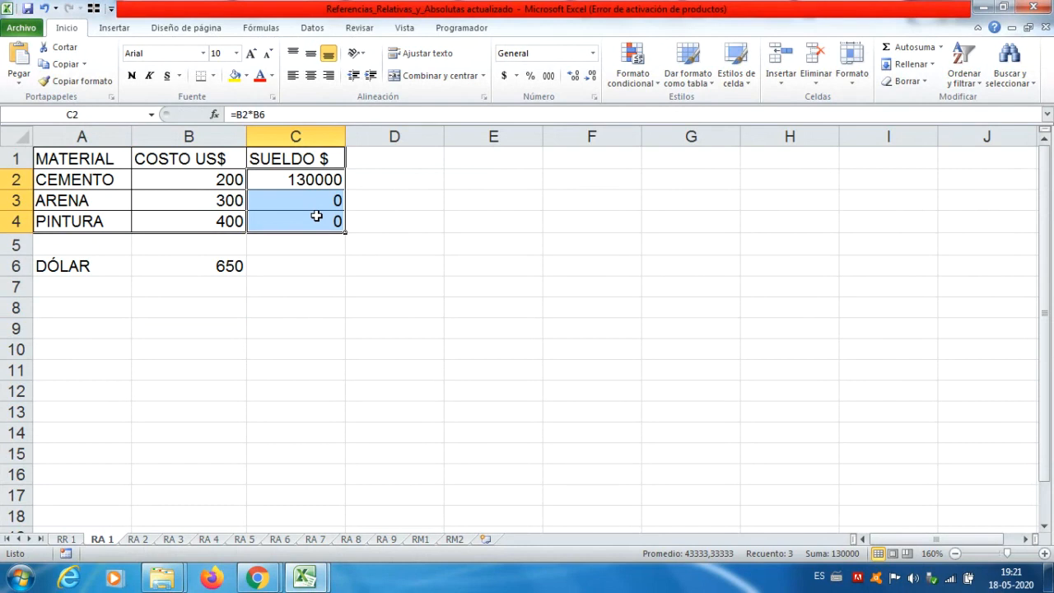
pyautogui.press('Delete')
pyautogui.click(318, 186)
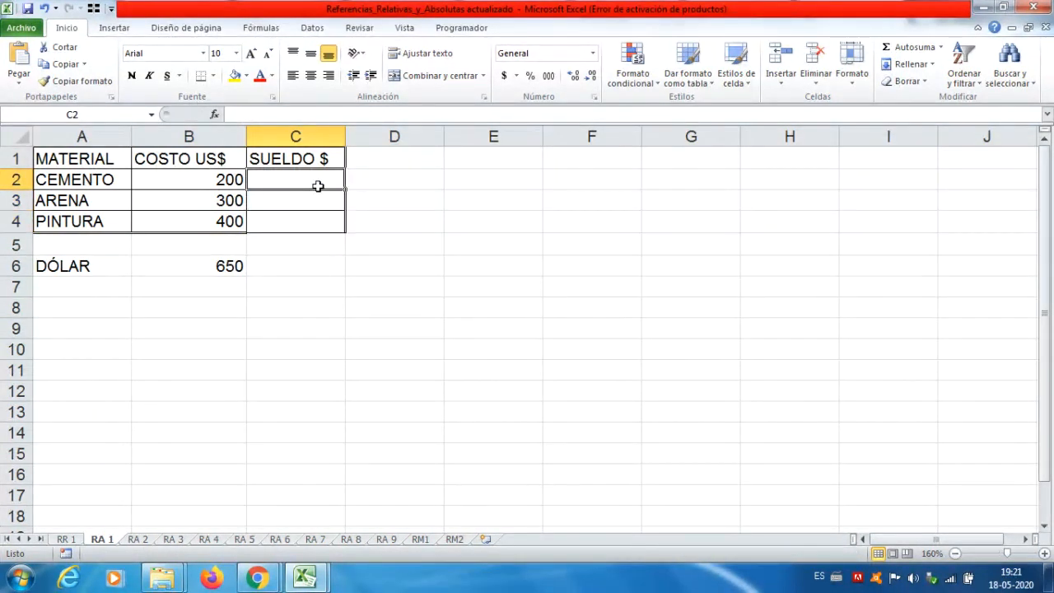
# Step: Convert the material costs with =B2*$B$6 in C2, keeping the dollar rate absolute, and fill the formula down to C4
pyautogui.write('=')
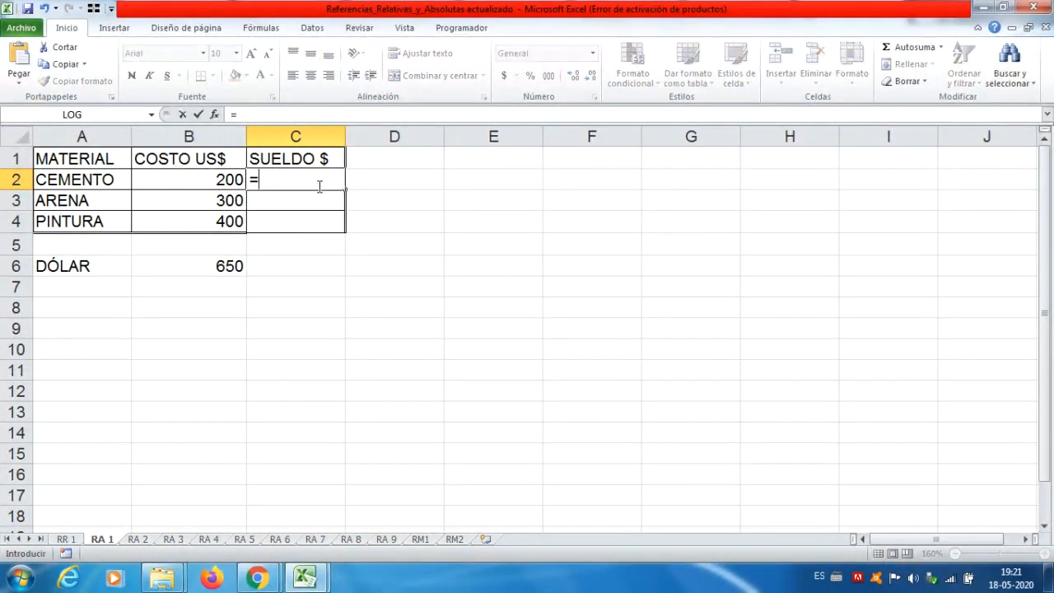
pyautogui.click(216, 183)
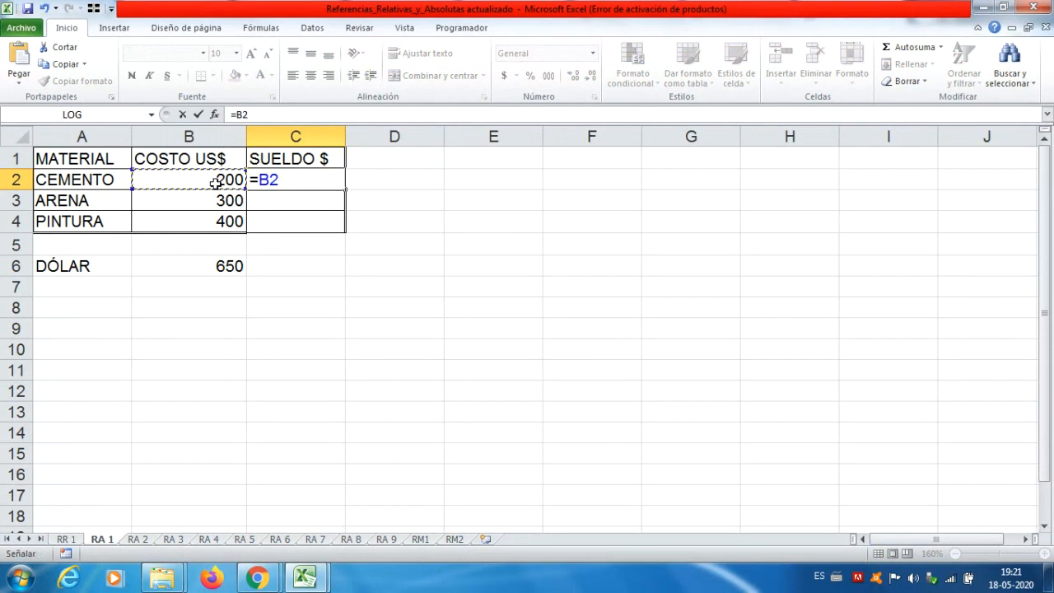
pyautogui.write('*')
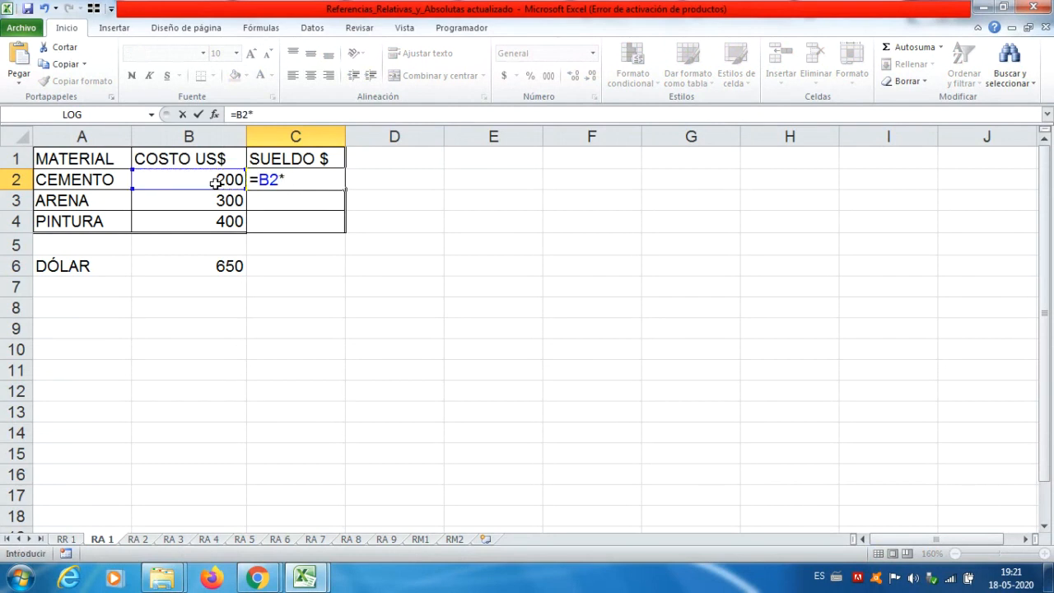
pyautogui.click(220, 268)
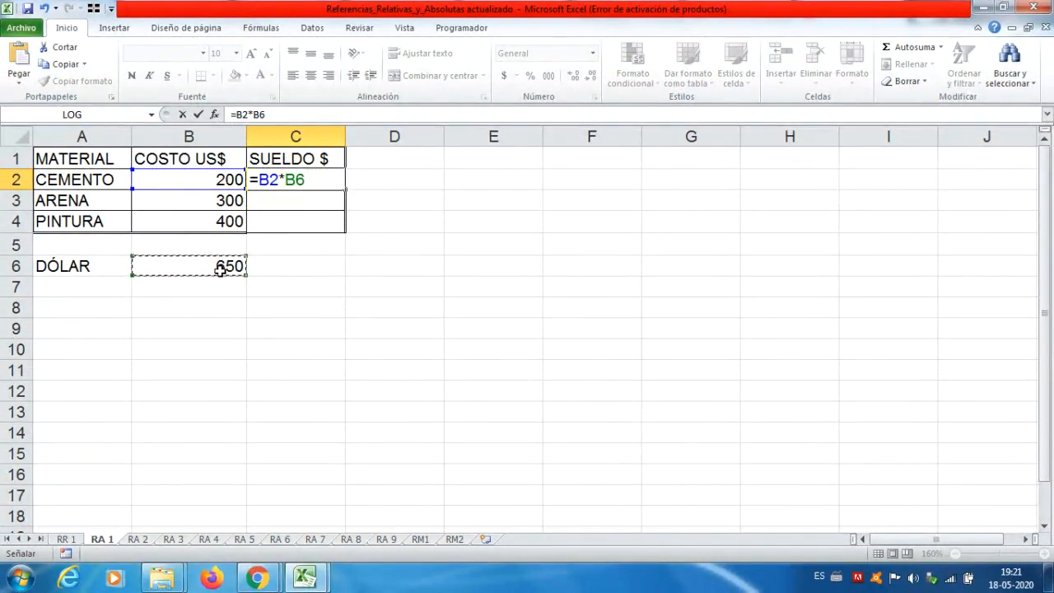
pyautogui.press('F4')
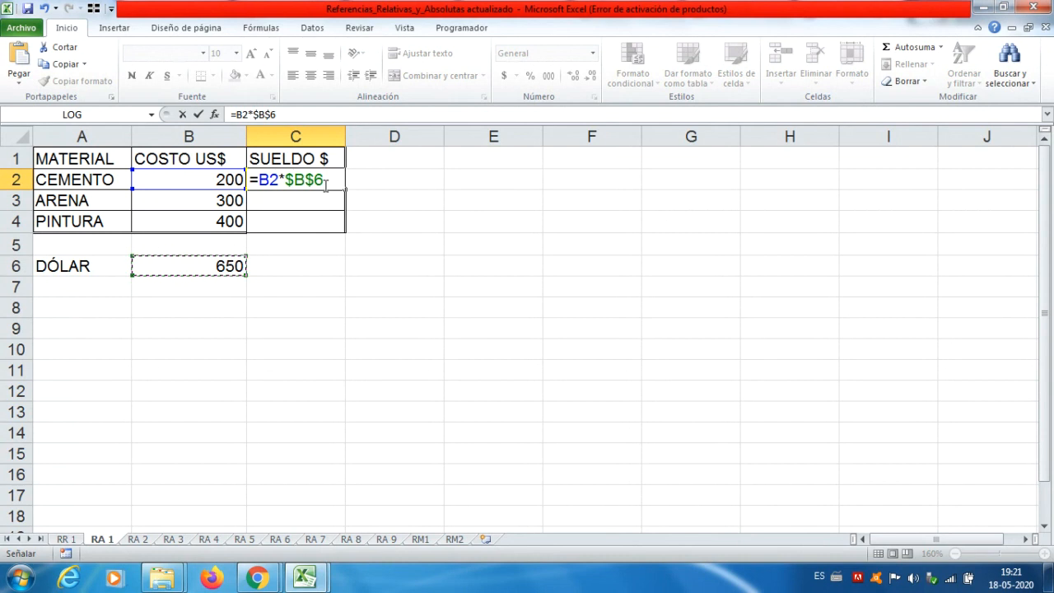
pyautogui.press('Return')
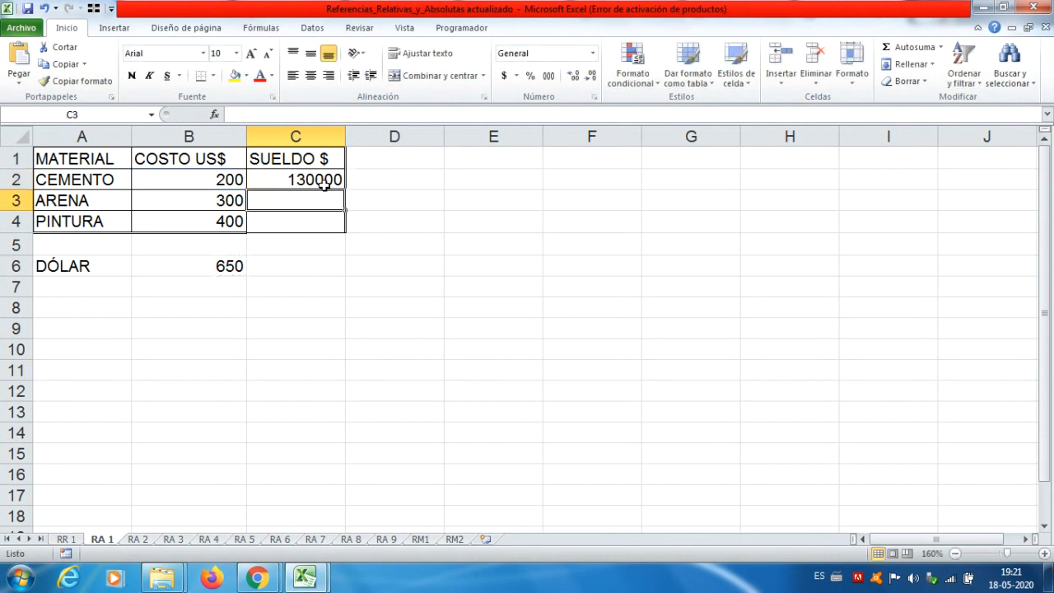
pyautogui.click(329, 179)
pyautogui.moveTo(341, 187); pyautogui.dragTo(343, 235)
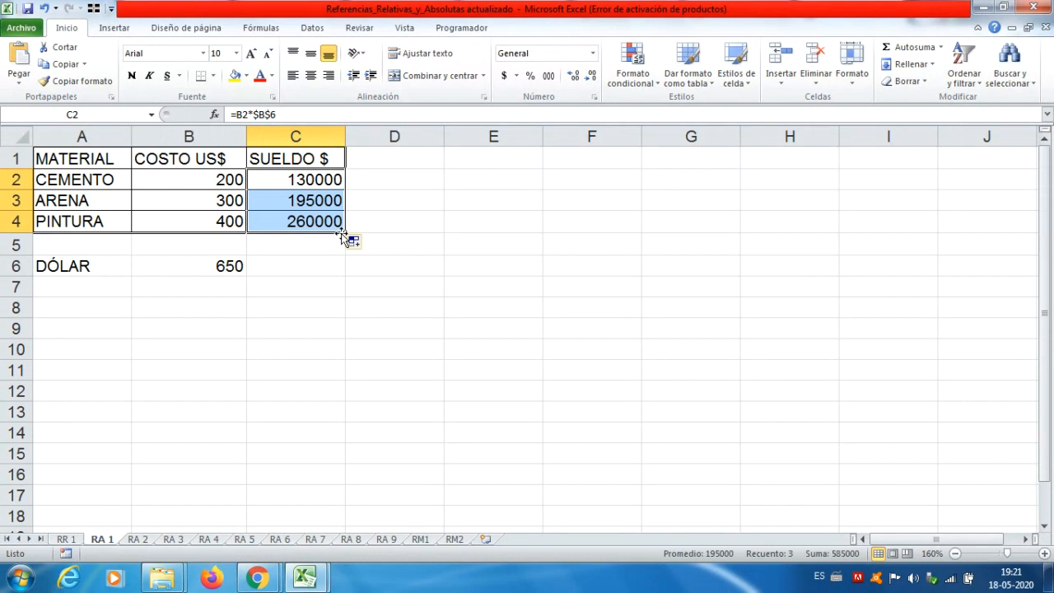
# Step: Inspect which cells the SUELDO $ formulas in C2:C4 refer to with the absolute dollar reference
pyautogui.doubleClick(294, 180)
pyautogui.press('Escape')
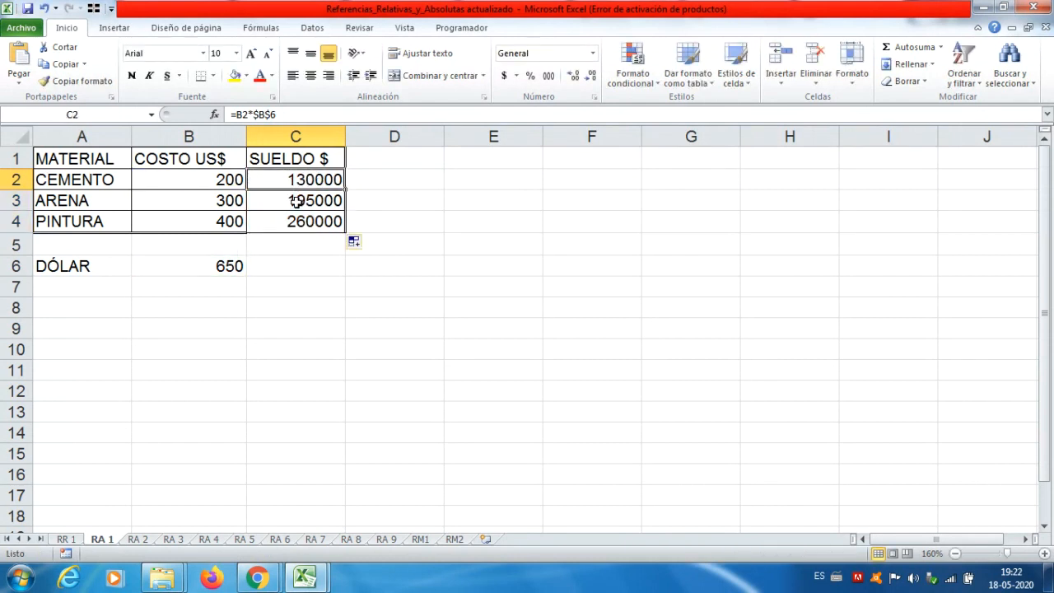
pyautogui.doubleClick(296, 201)
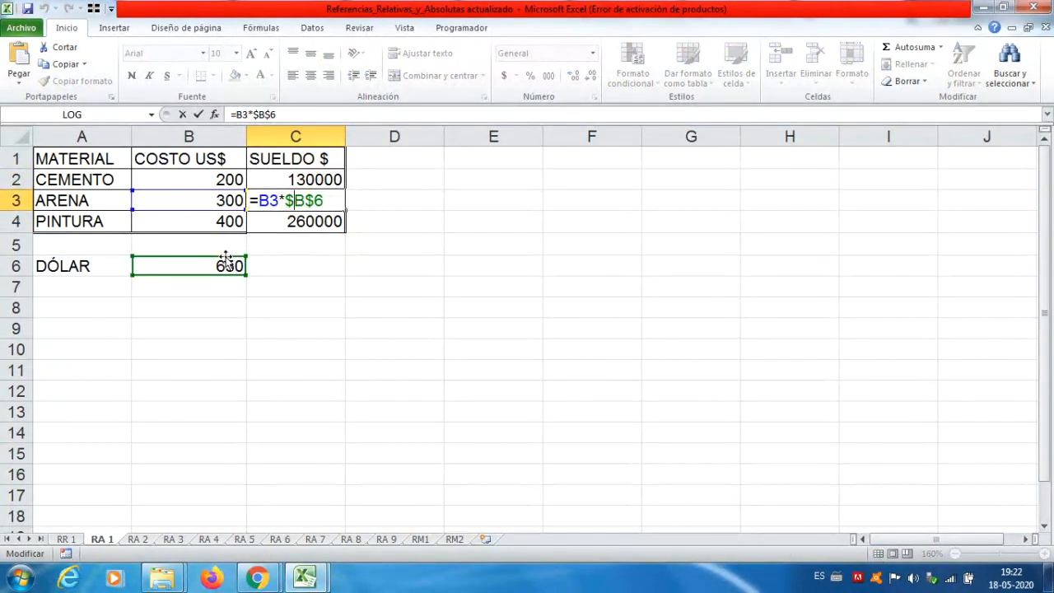
pyautogui.press('Escape')
pyautogui.click(294, 221)
pyautogui.doubleClick(295, 221)
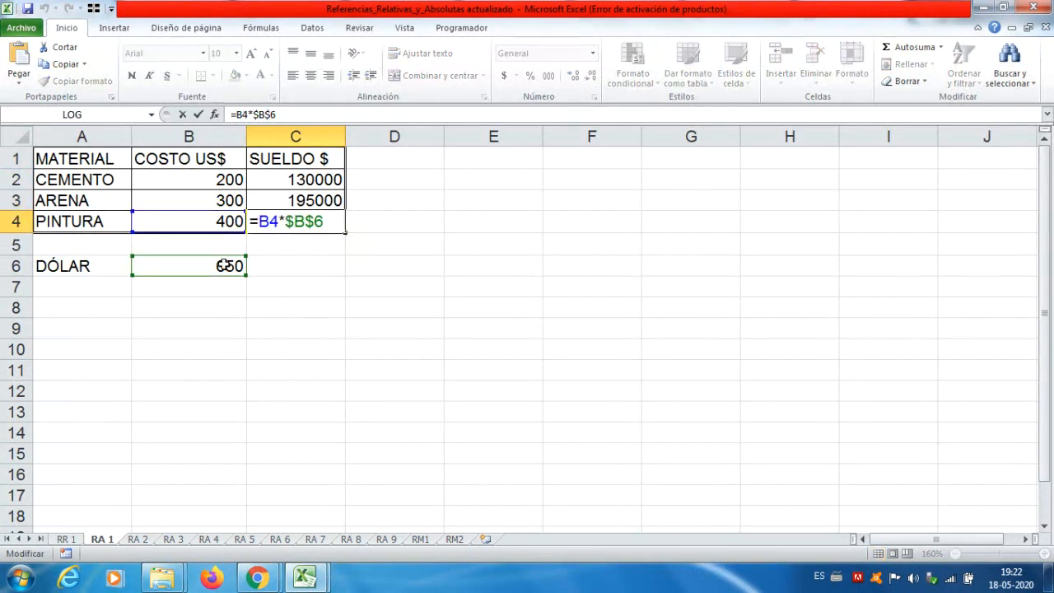
pyautogui.press('Escape')
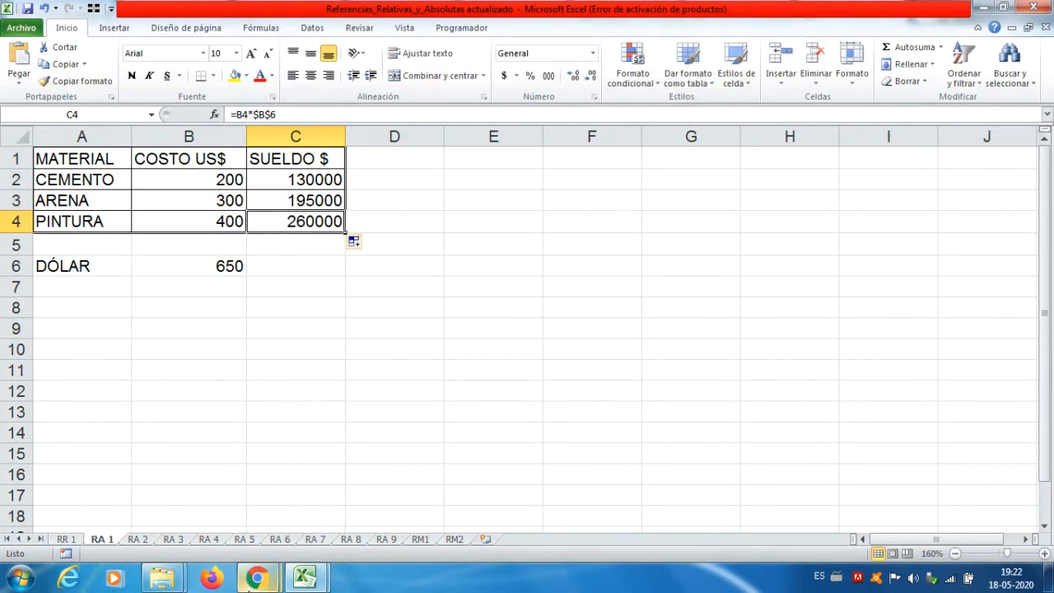
# Step: Switch to Chrome to check the class session chat, and return to the Referencias_Relativas_y_Absolutas workbook in Excel
pyautogui.moveTo(257, 578)
pyautogui.click(198, 498)
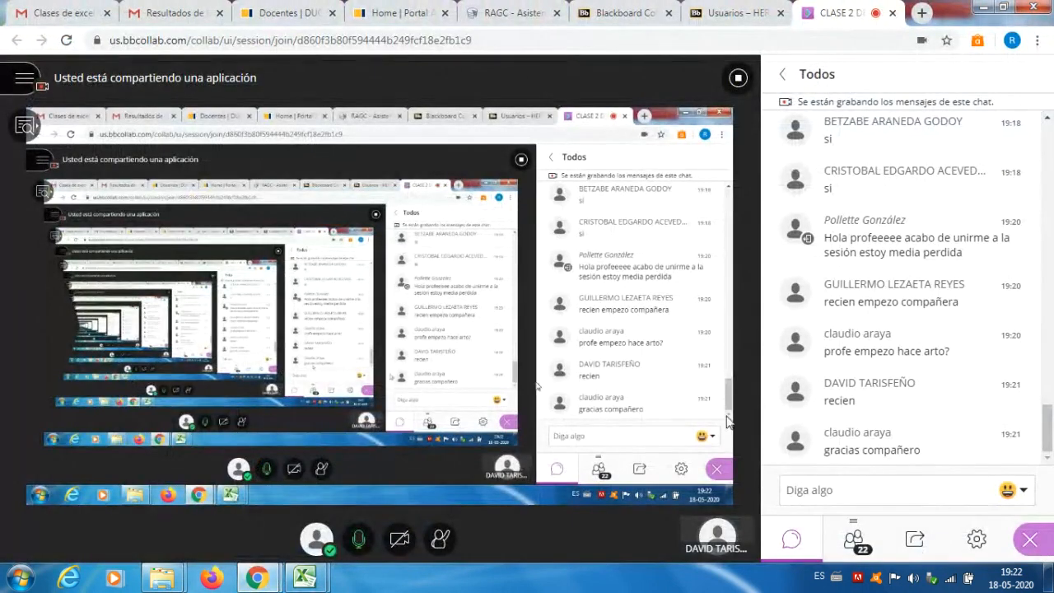
pyautogui.moveTo(324, 577)
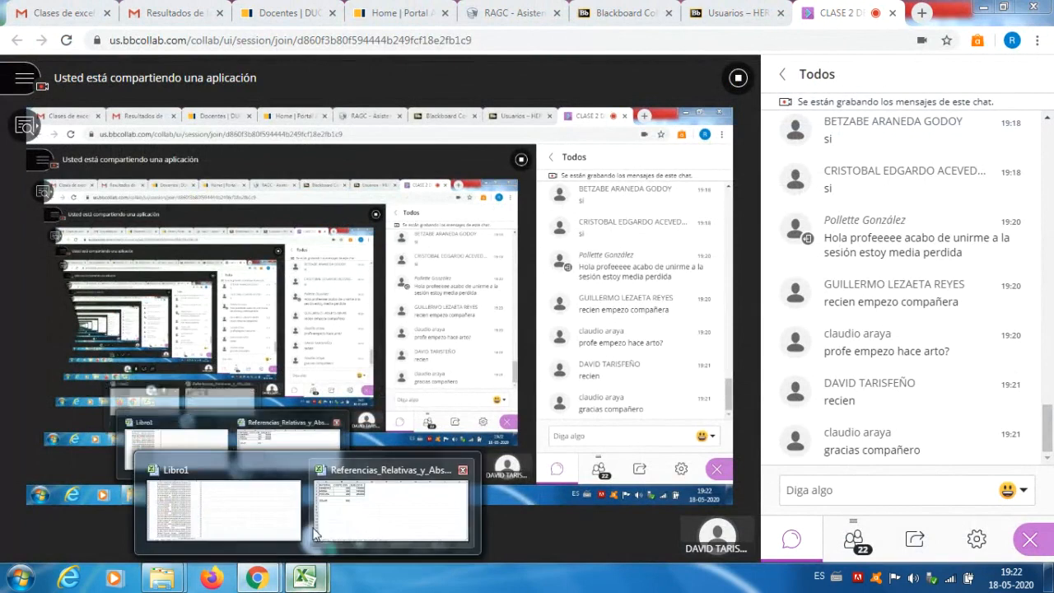
pyautogui.click(348, 518)
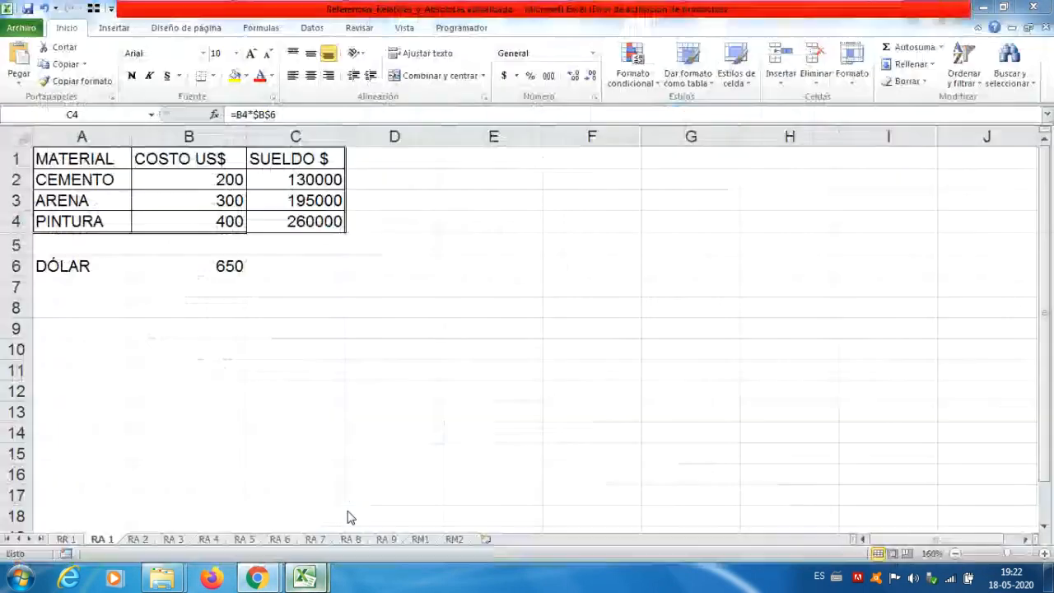
# Step: Open the RA 2 sheet and review the Importe Compra and Importe Mercado definitions in rows 11 and 12
pyautogui.click(139, 539)
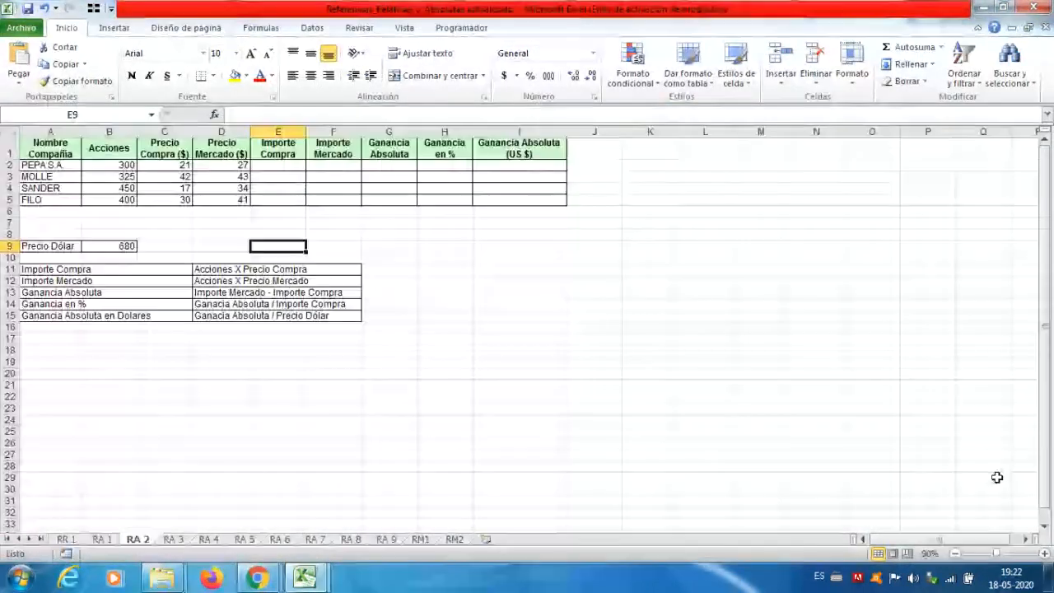
pyautogui.click(1044, 553)
pyautogui.click(1044, 554)
pyautogui.click(1044, 554)
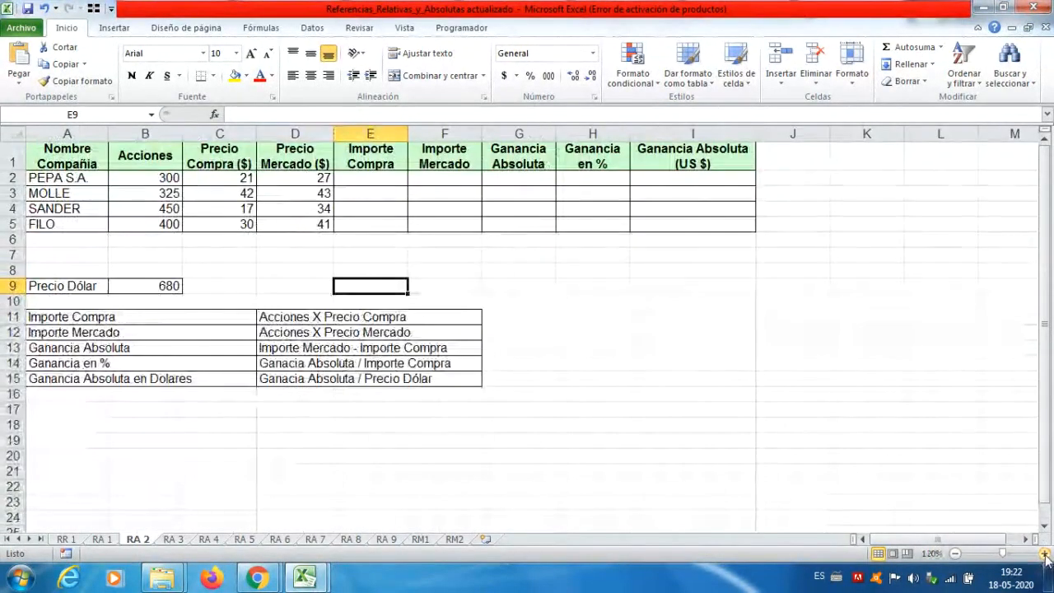
pyautogui.click(10, 317)
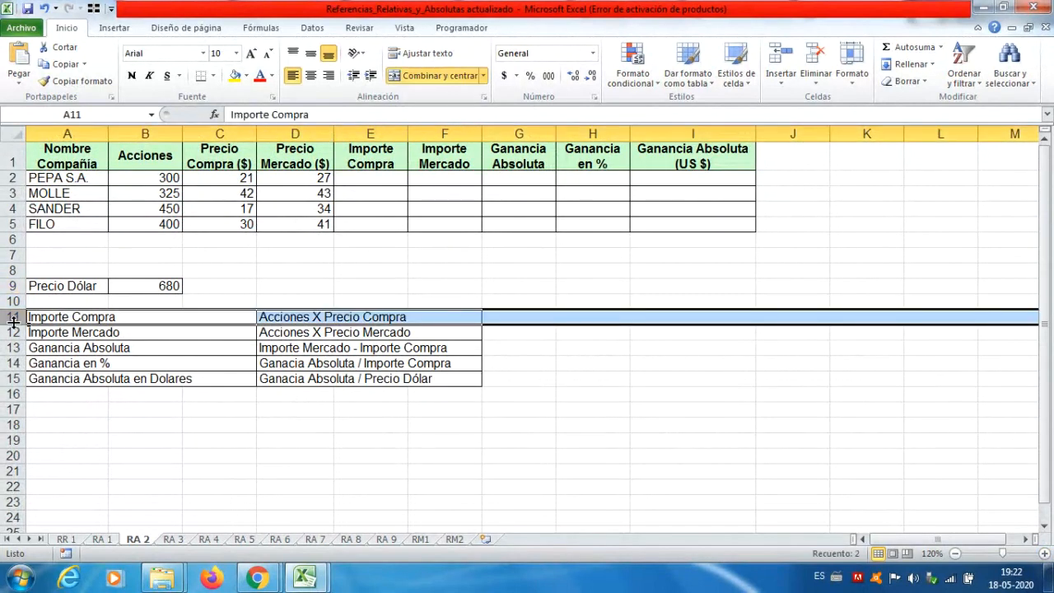
pyautogui.click(8, 333)
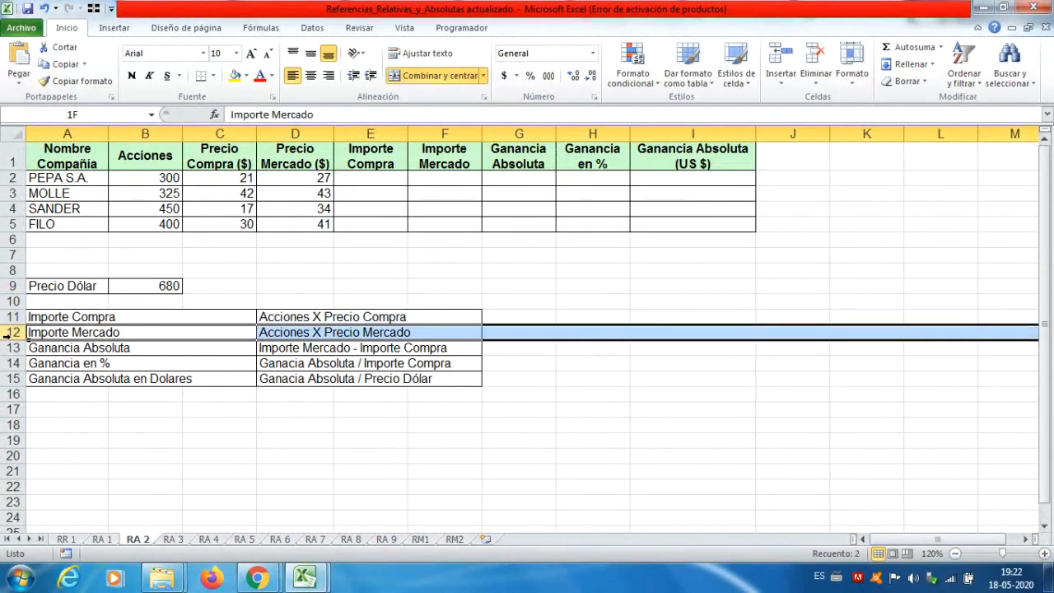
# Step: Calculate Importe Compra with =B2*C2 in E2 and fill the formula down to E5
pyautogui.click(361, 179)
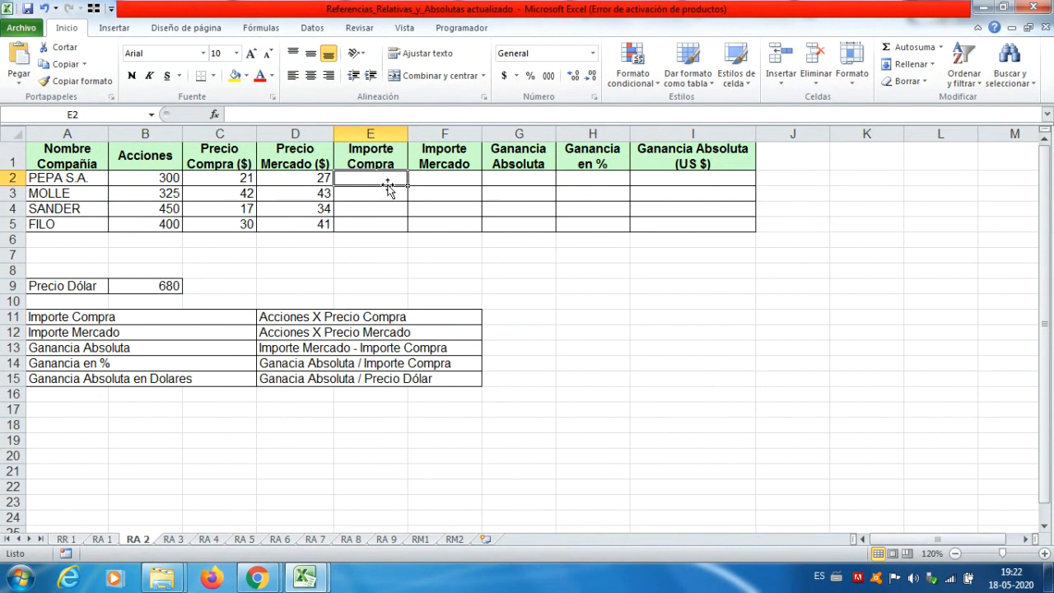
pyautogui.write('=')
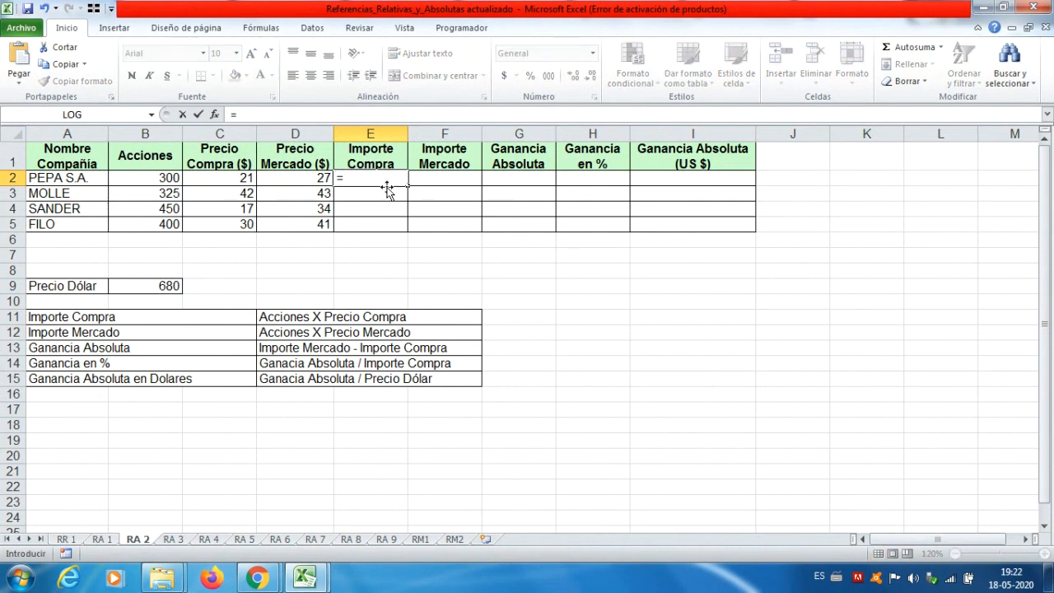
pyautogui.click(155, 179)
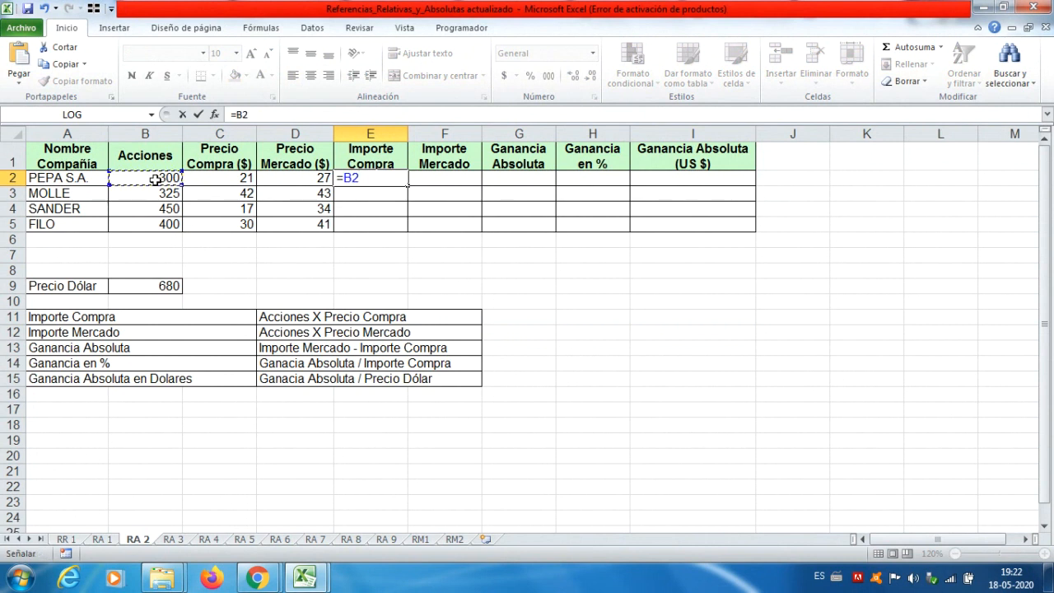
pyautogui.write('*')
pyautogui.click(202, 179)
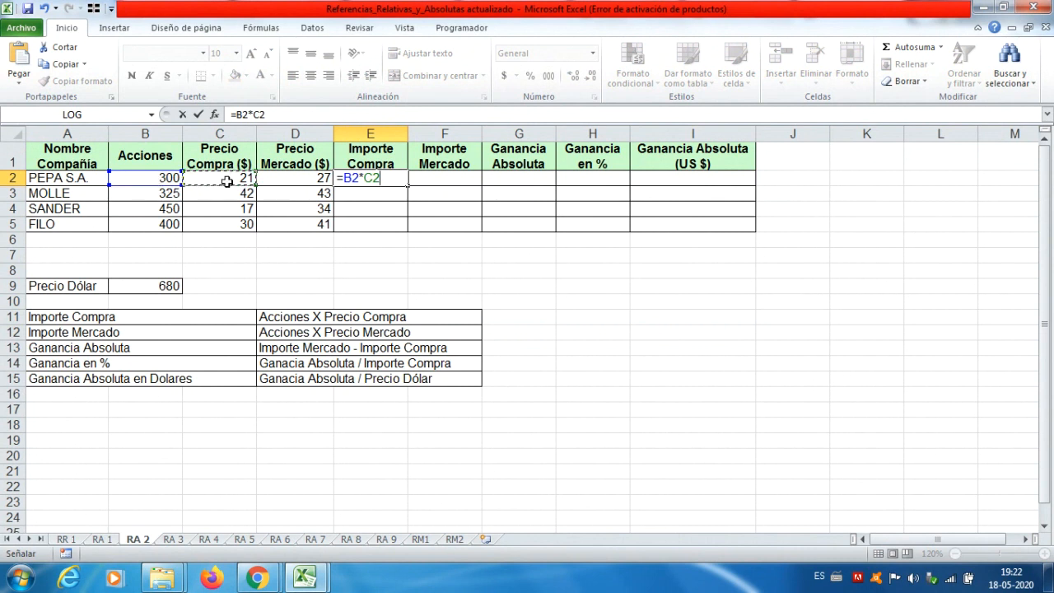
pyautogui.press('Return')
pyautogui.click(402, 181)
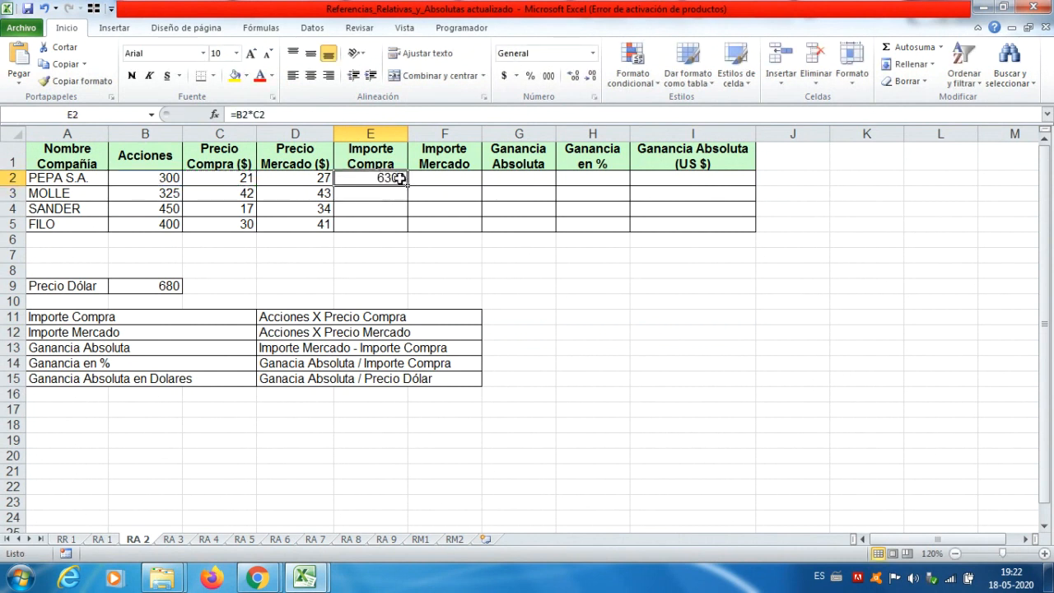
pyautogui.moveTo(410, 187); pyautogui.dragTo(411, 227)
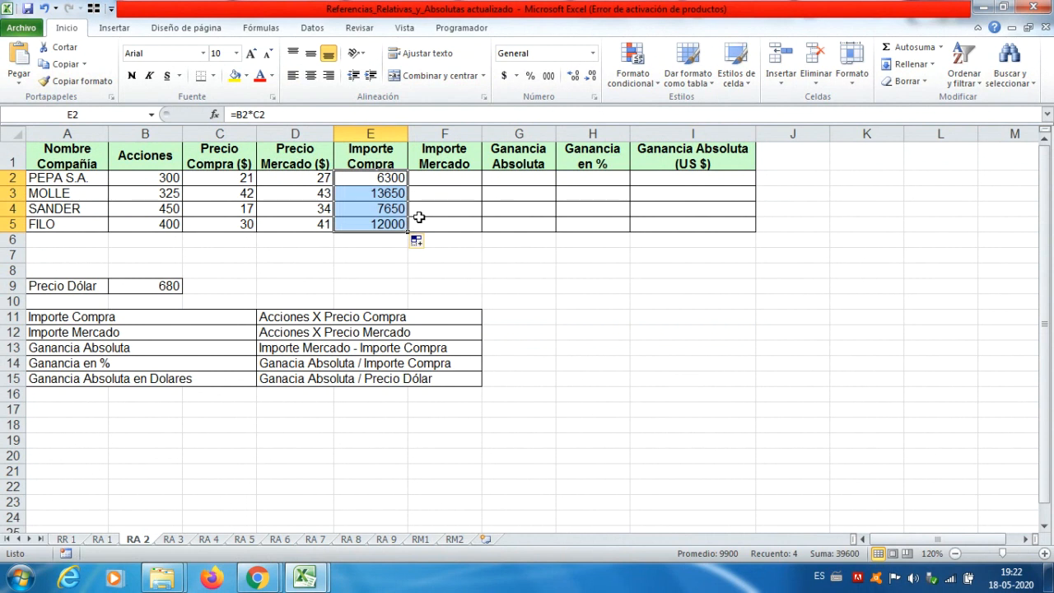
# Step: Calculate Importe Mercado with =B2*D2 in F2 and fill the formula down to F5
pyautogui.click(444, 179)
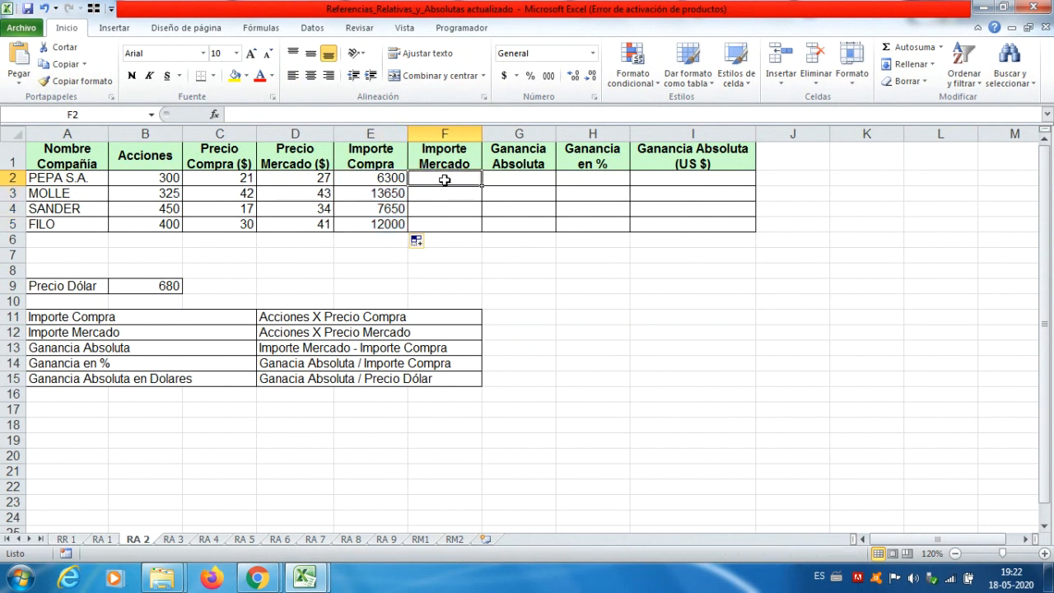
pyautogui.write('=')
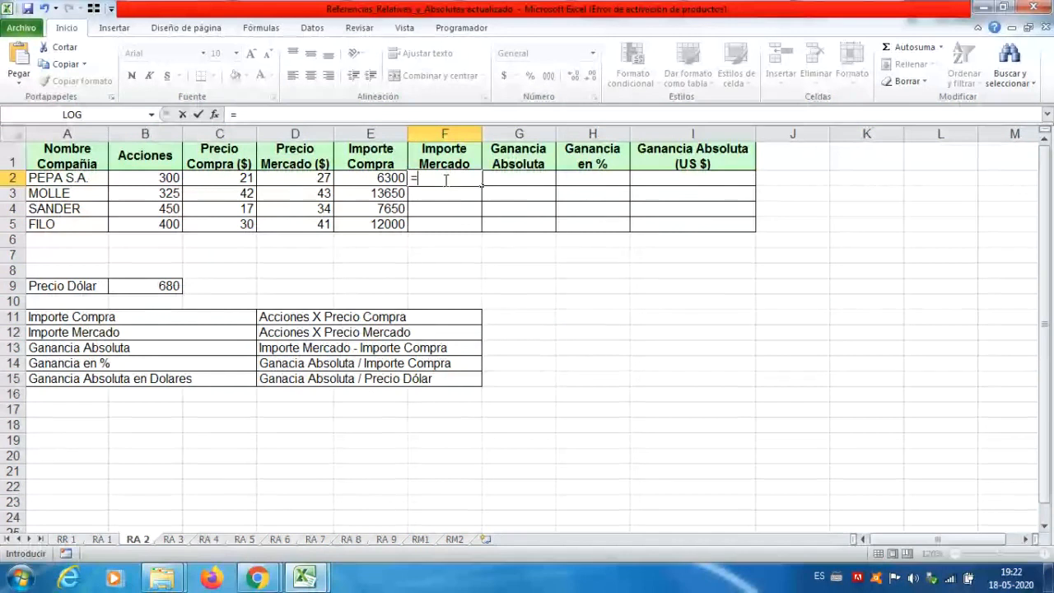
pyautogui.click(164, 178)
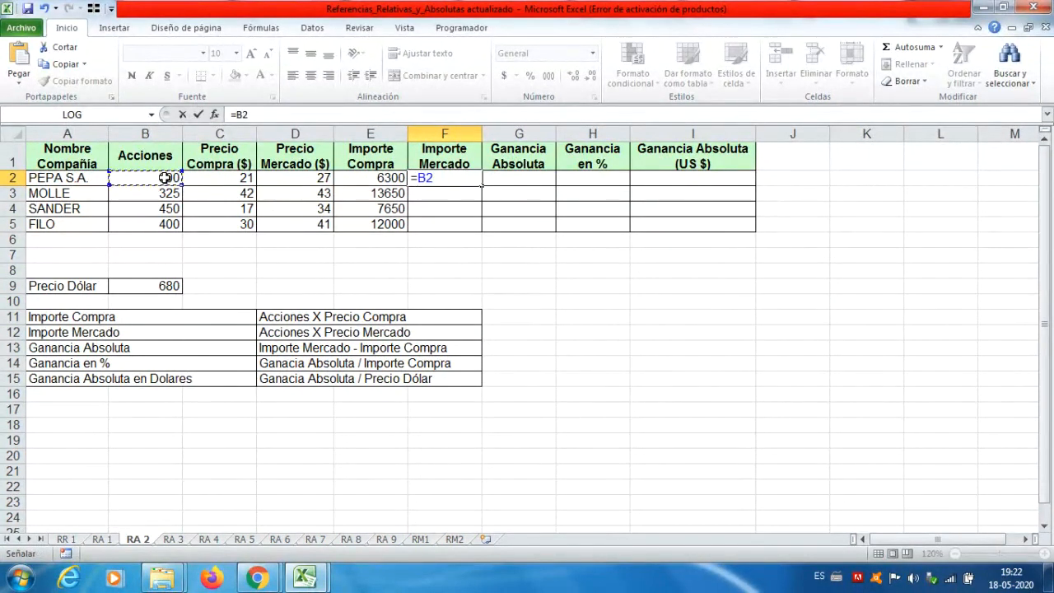
pyautogui.write('*')
pyautogui.click(305, 178)
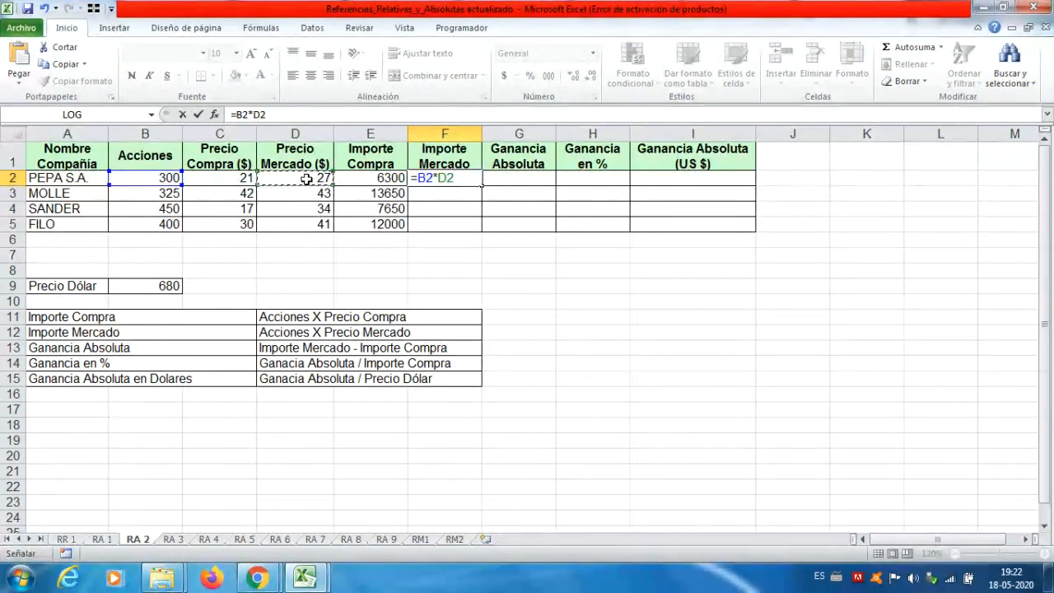
pyautogui.press('Return')
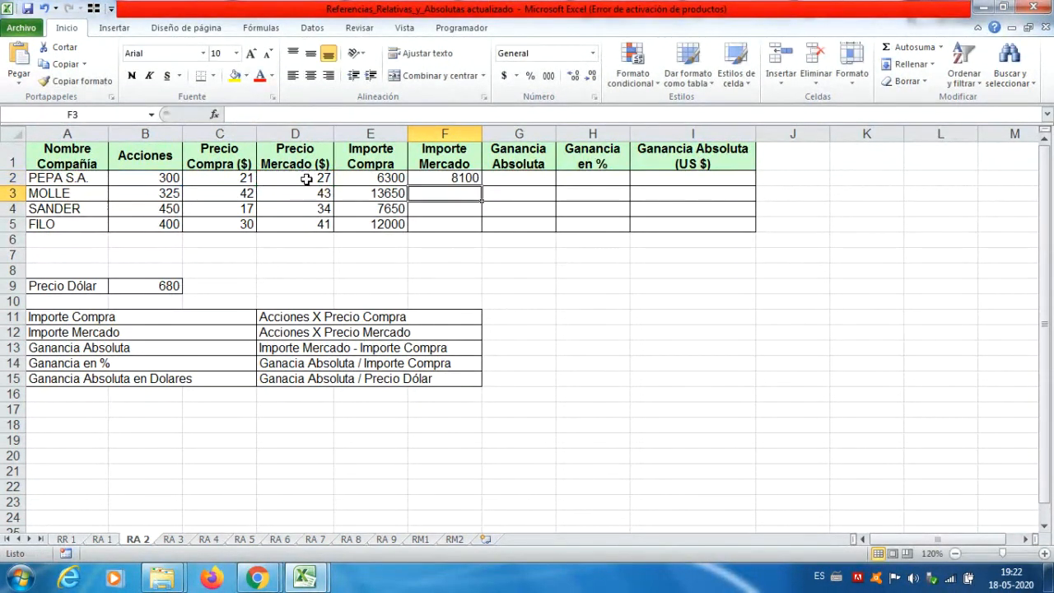
pyautogui.click(460, 180)
pyautogui.moveTo(481, 185); pyautogui.dragTo(481, 227)
# Step: Calculate Ganancia Absoluta with =F2-E2 in G2 and fill the formula down to G5
pyautogui.click(518, 180)
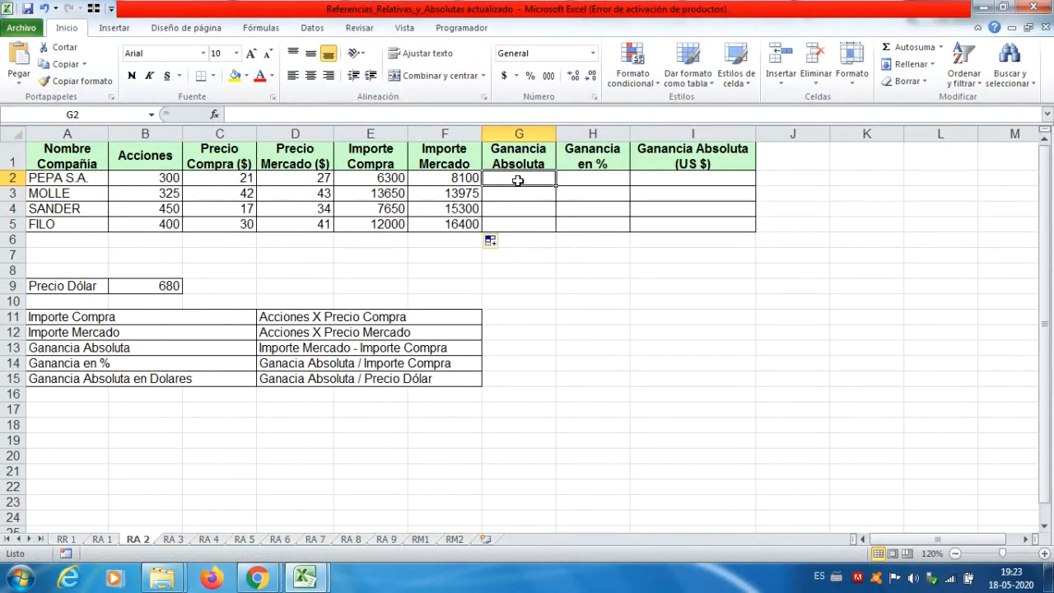
pyautogui.write('=')
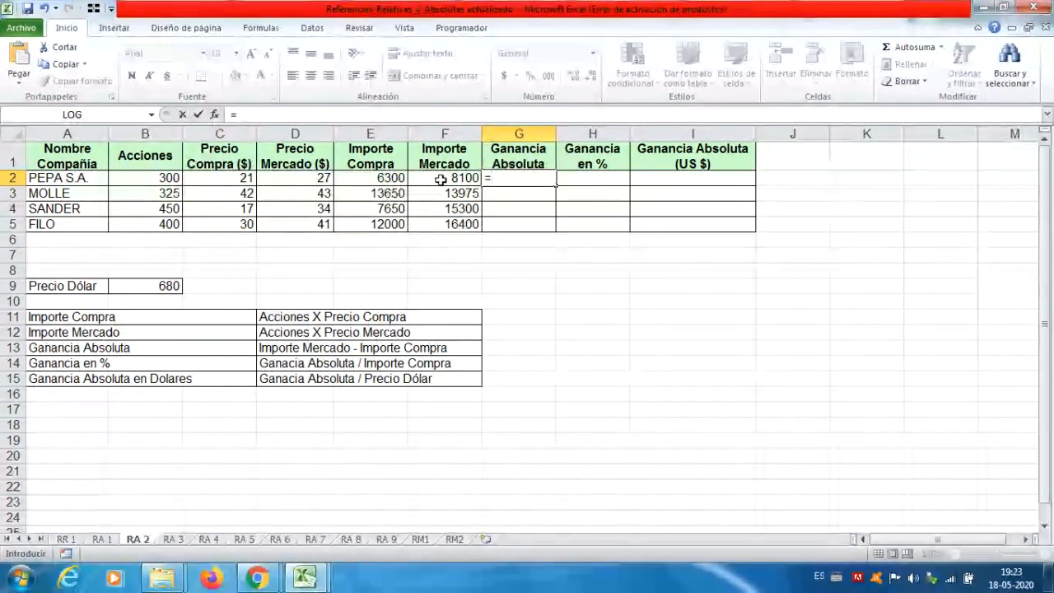
pyautogui.click(442, 179)
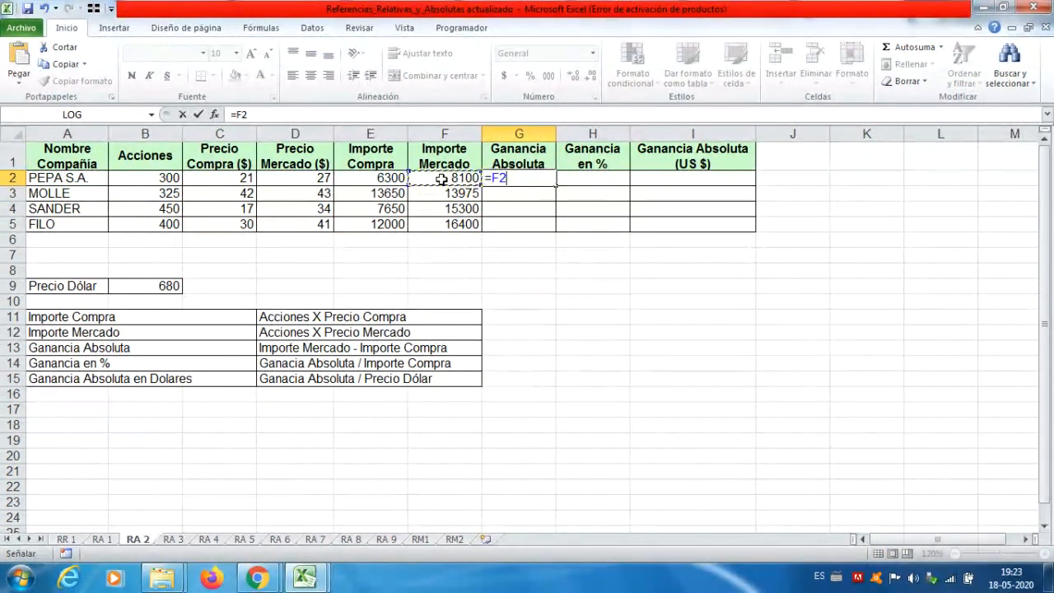
pyautogui.write('-')
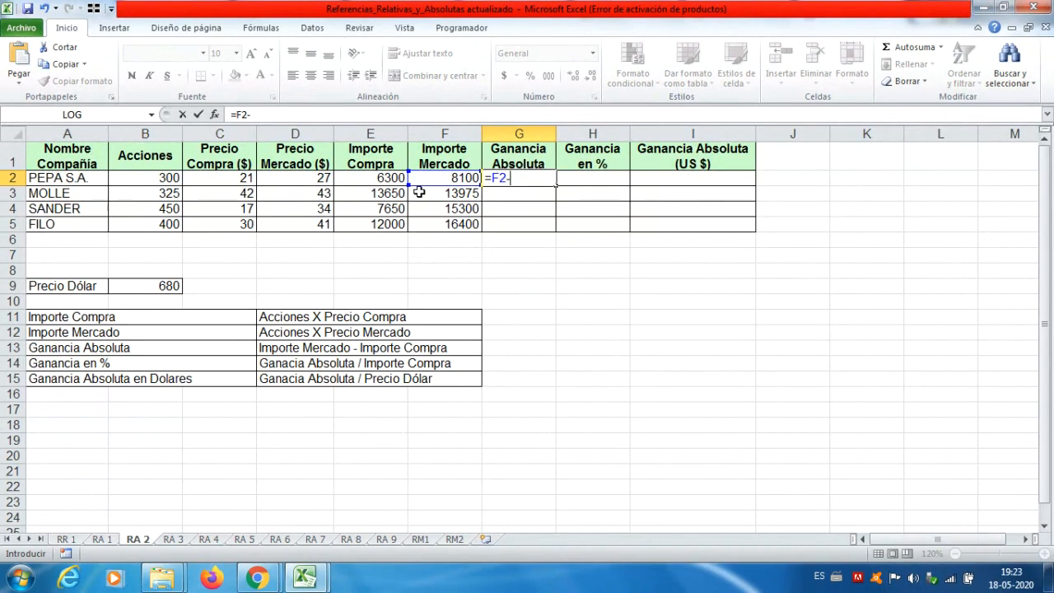
pyautogui.click(389, 177)
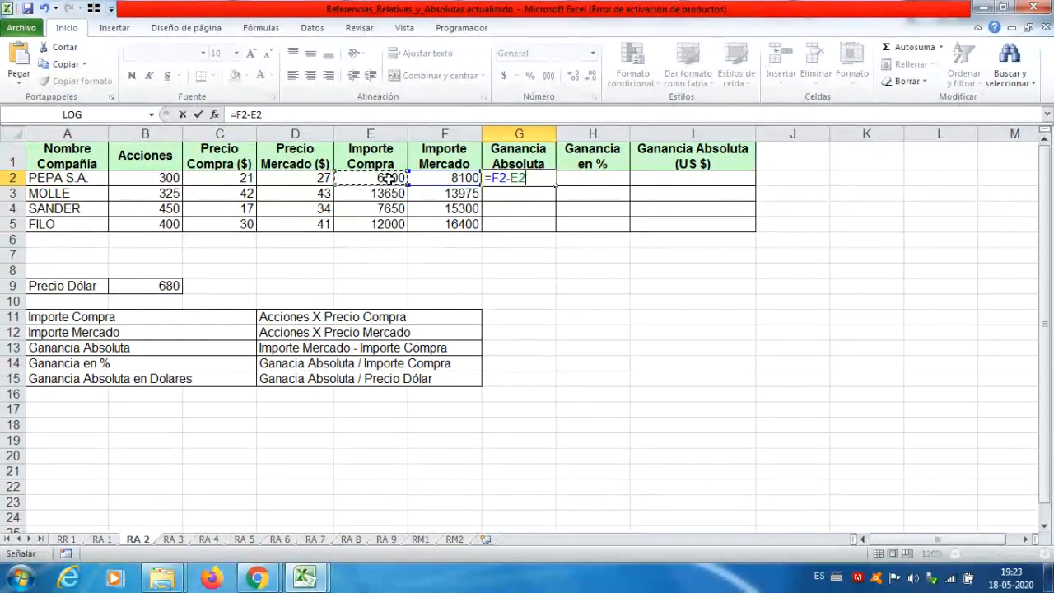
pyautogui.press('Return')
pyautogui.click(544, 178)
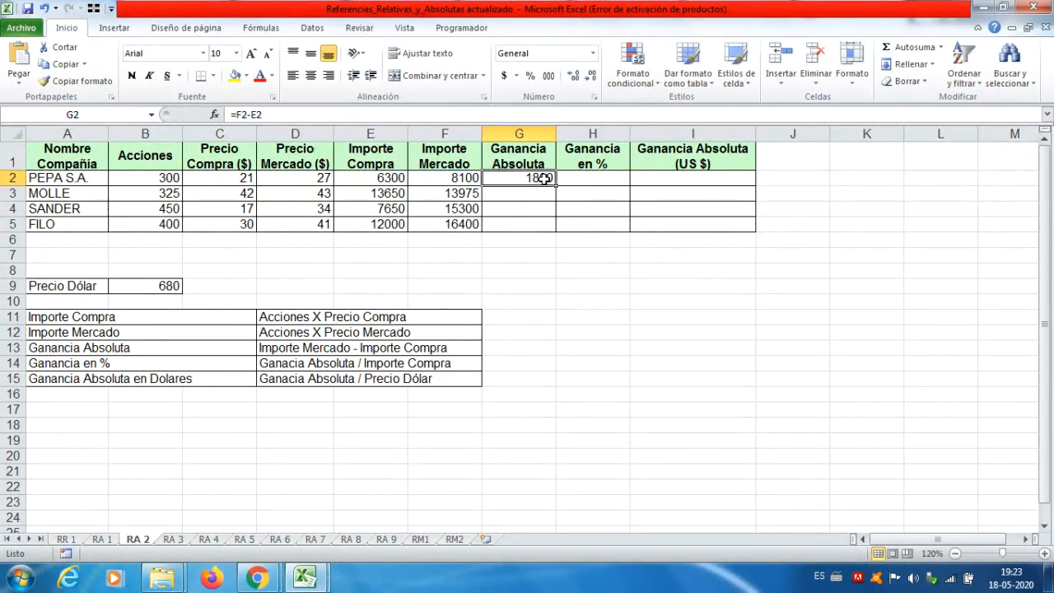
pyautogui.moveTo(556, 185); pyautogui.dragTo(557, 229)
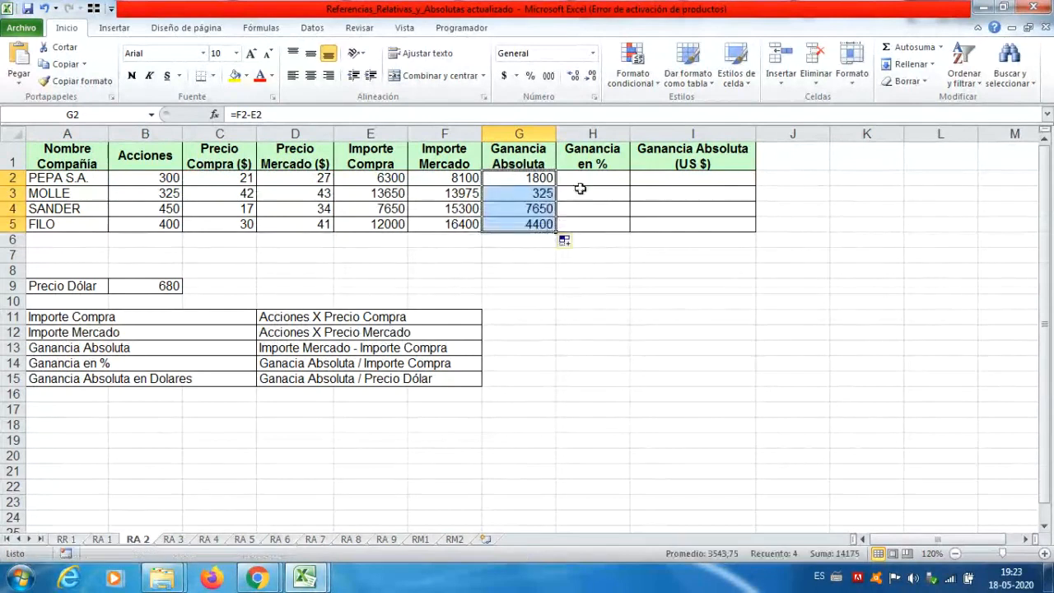
# Step: Calculate Ganancia en % with =G2/E2 in H2 and fill the formula down to H5
pyautogui.click(589, 178)
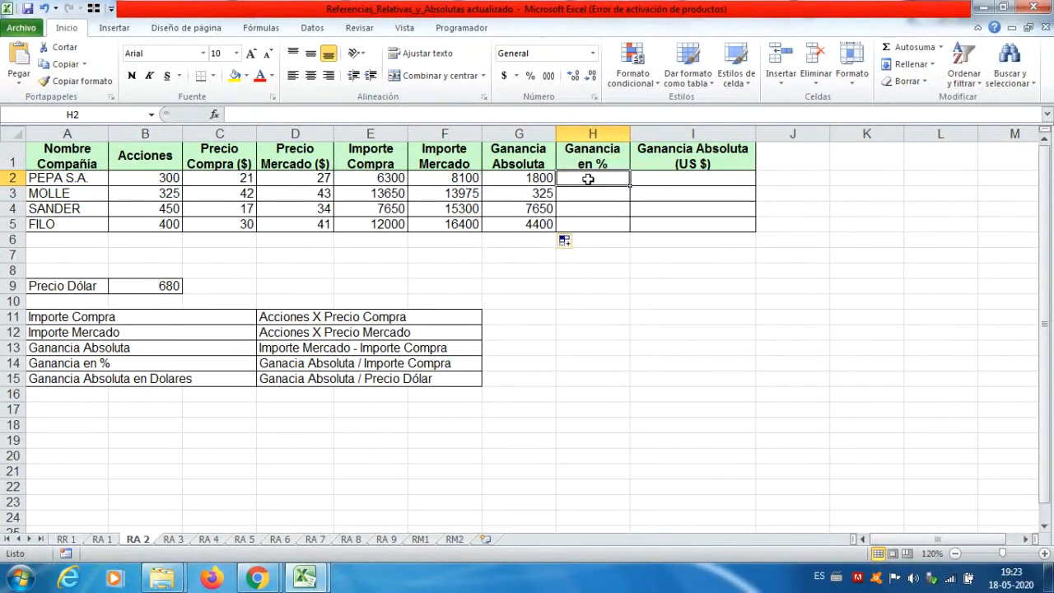
pyautogui.write('=')
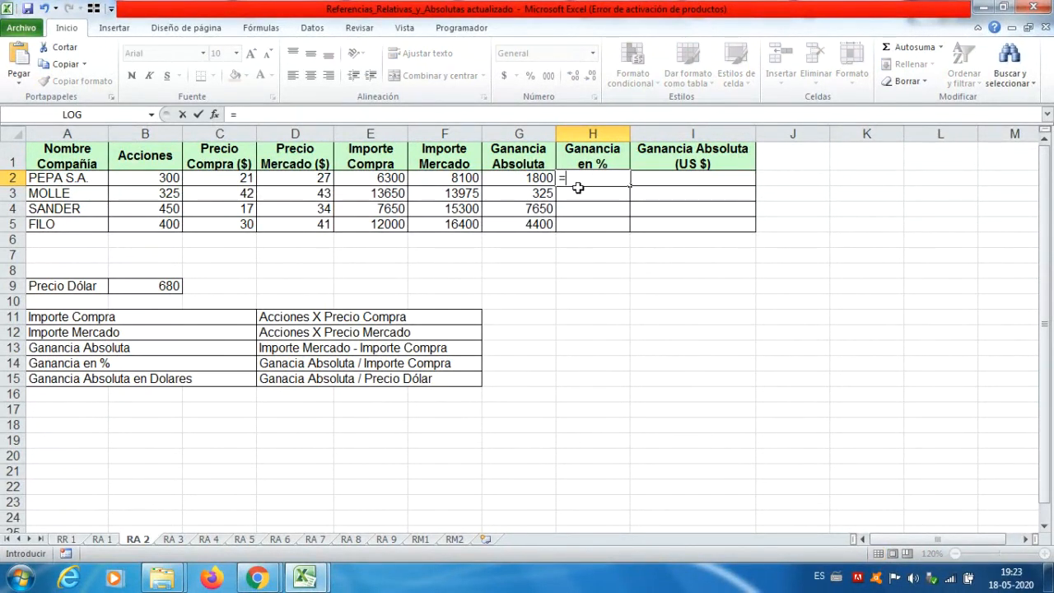
pyautogui.click(536, 178)
pyautogui.write('/')
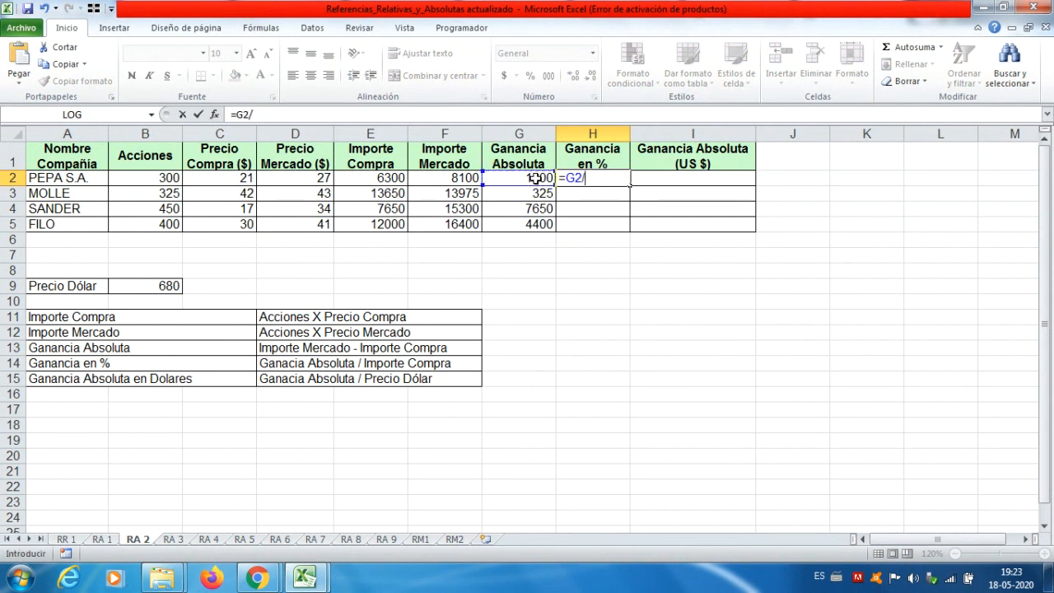
pyautogui.click(392, 181)
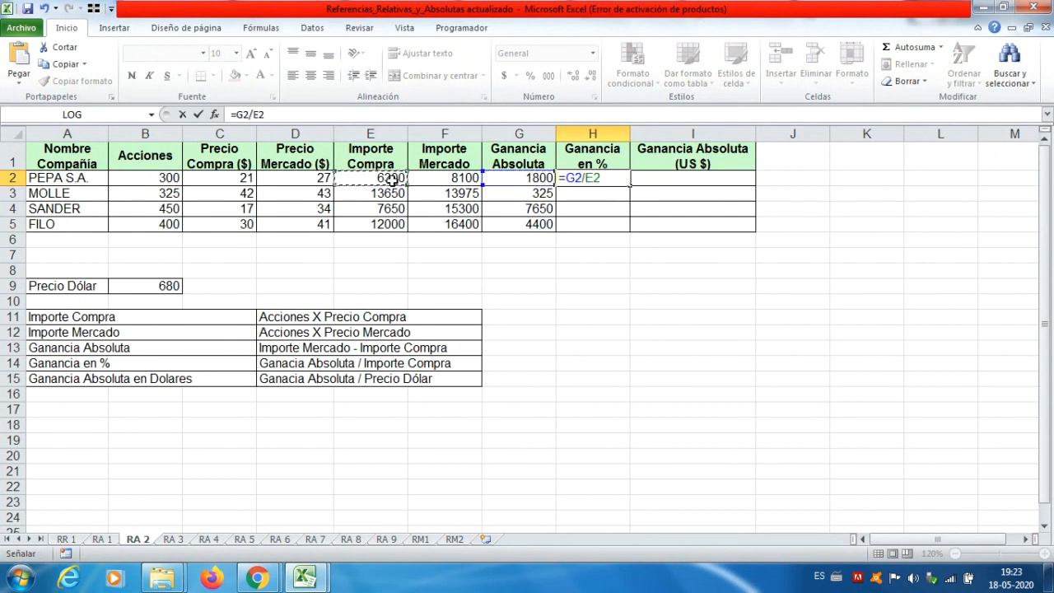
pyautogui.press('Return')
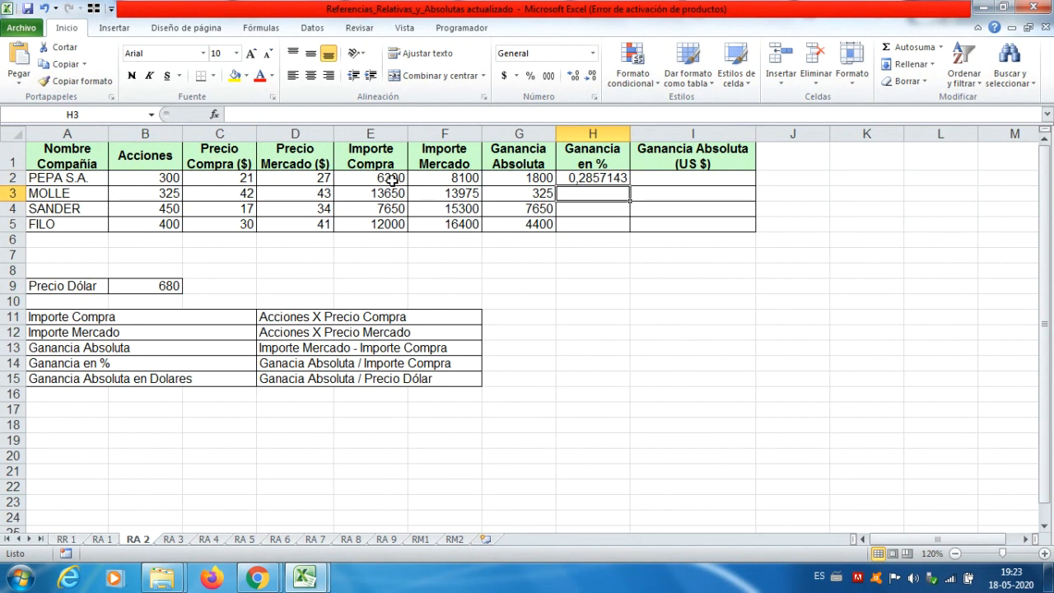
pyautogui.click(605, 179)
pyautogui.moveTo(630, 185); pyautogui.dragTo(634, 231)
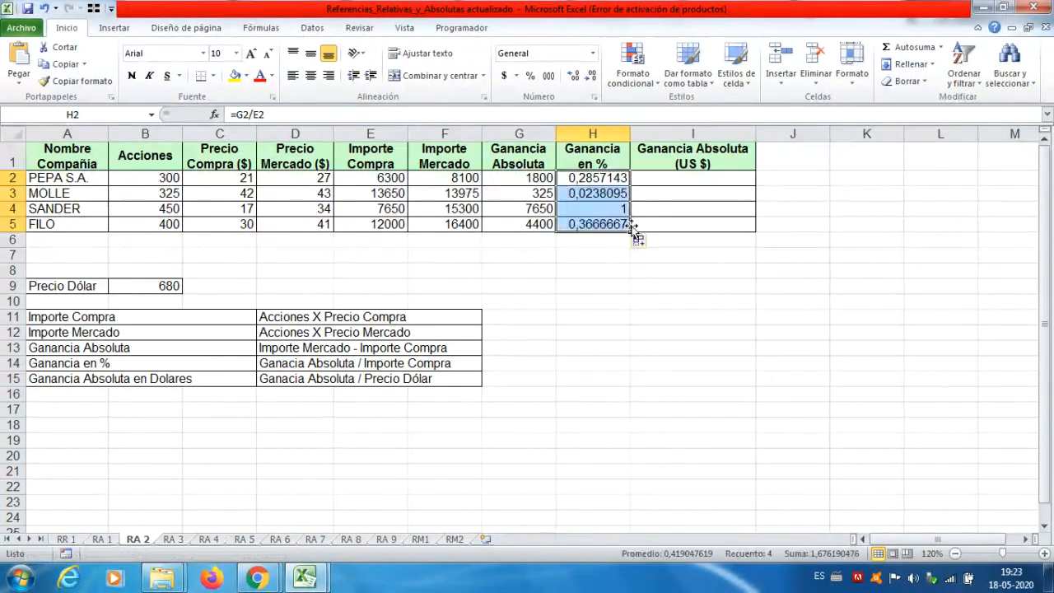
# Step: Switch to Chrome to check the class session chat for new messages, and return to the Referencias_Relativas_y_Absolutas workbook in Excel
pyautogui.click(179, 587)
pyautogui.moveTo(247, 588)
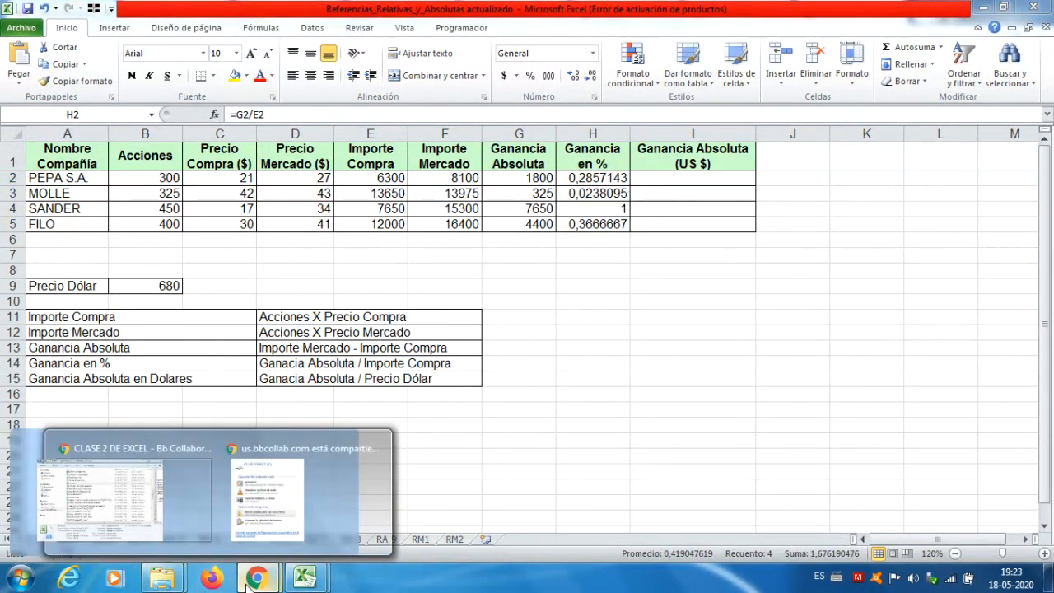
pyautogui.click(231, 512)
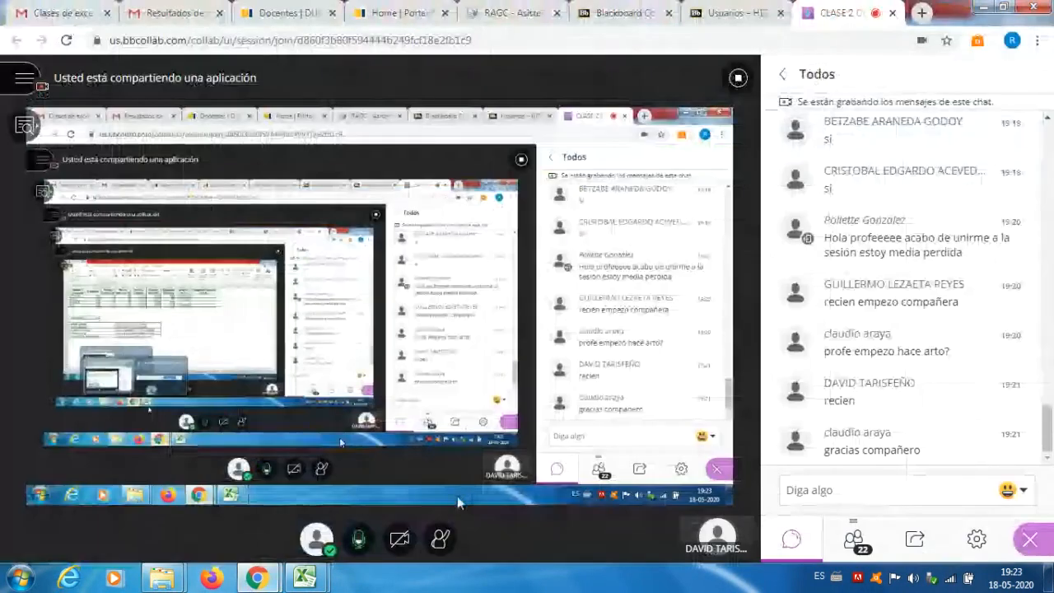
pyautogui.click(830, 478)
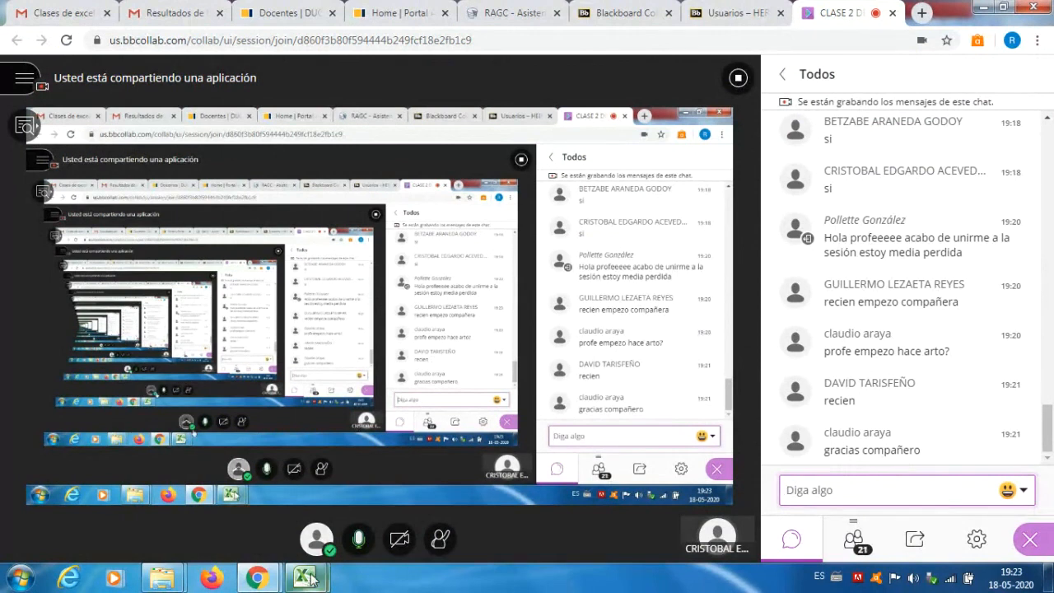
pyautogui.moveTo(306, 578)
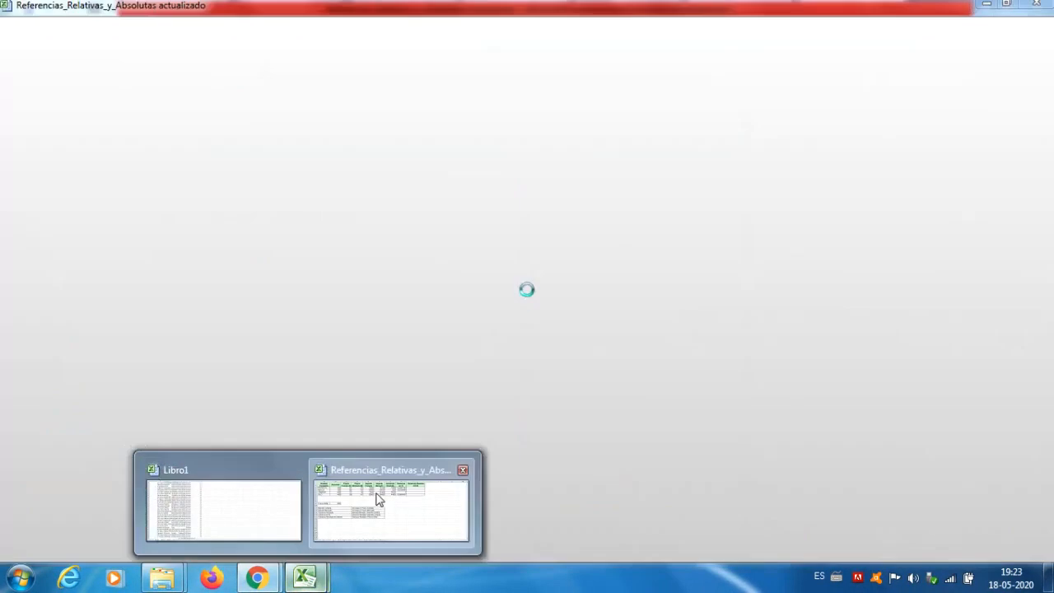
pyautogui.click(378, 499)
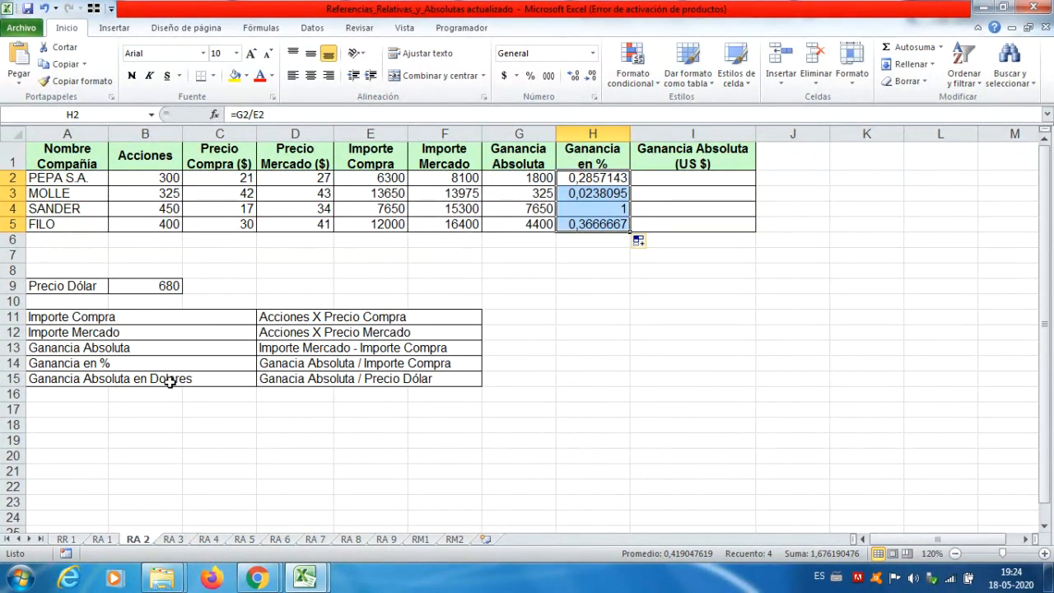
# Step: Try to calculate Ganancia Absoluta (US $) with the relative formula =G2/B9 in I2, filled down to I5
pyautogui.click(677, 179)
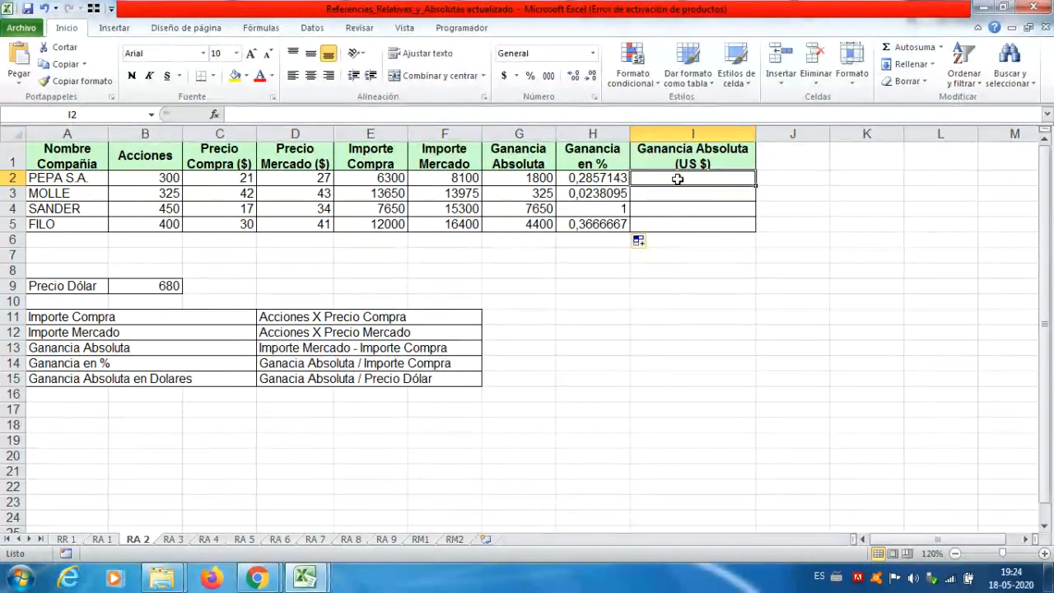
pyautogui.write('=')
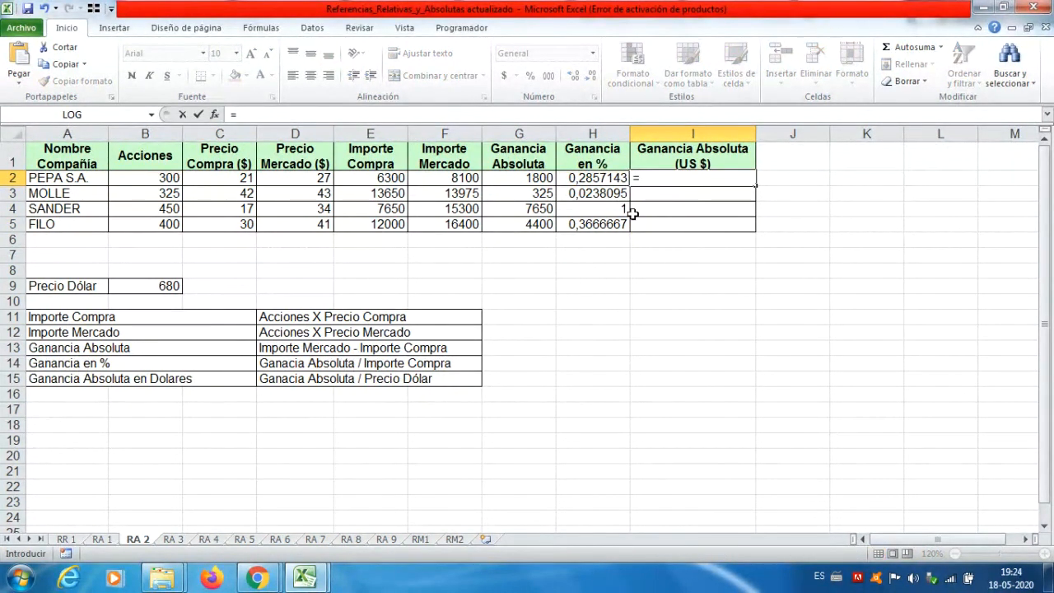
pyautogui.click(535, 180)
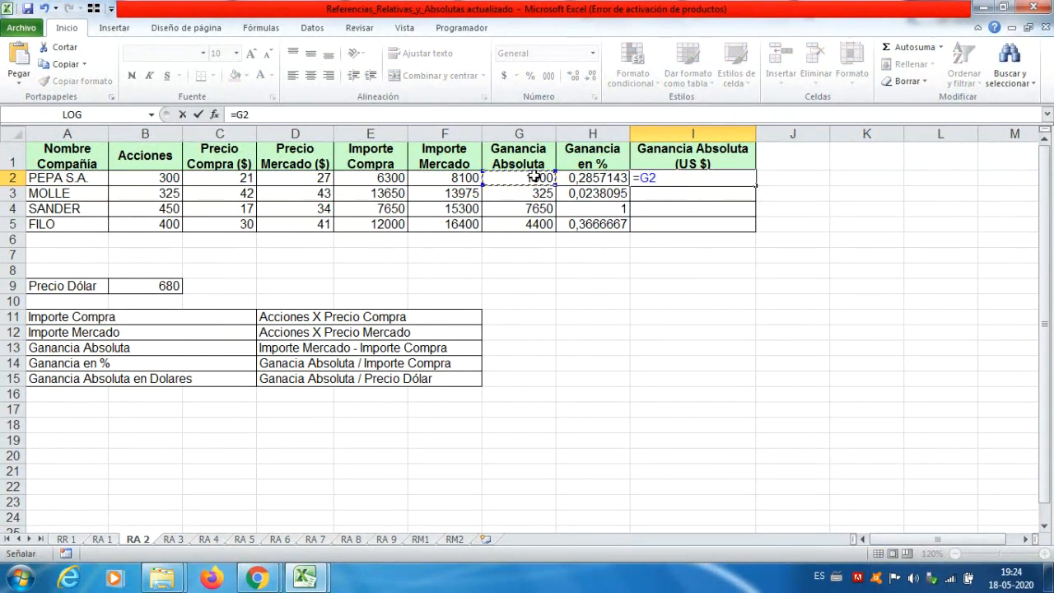
pyautogui.write('/')
pyautogui.click(158, 287)
pyautogui.press('Return')
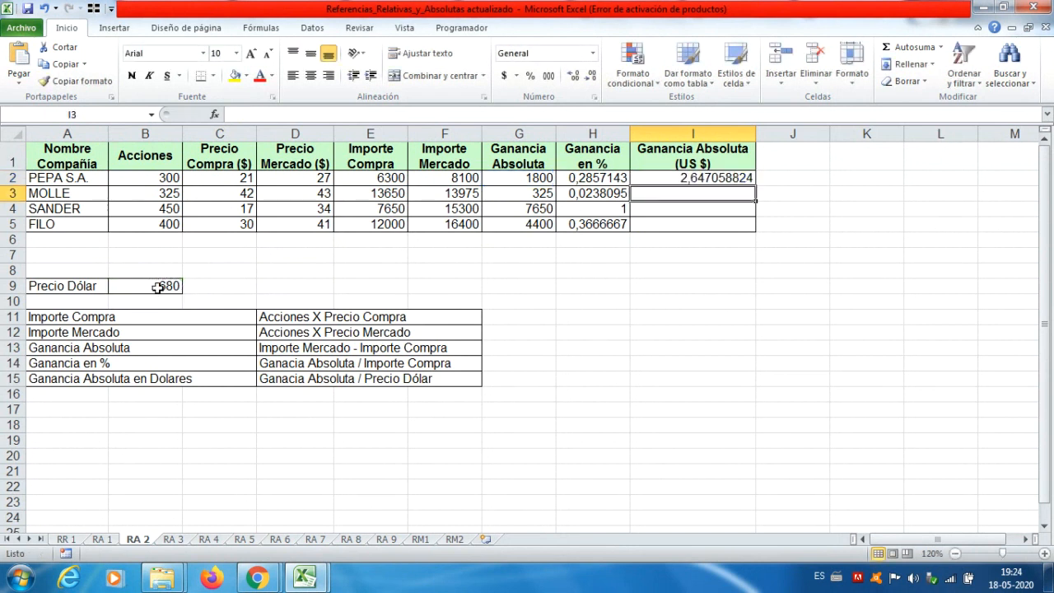
pyautogui.click(725, 178)
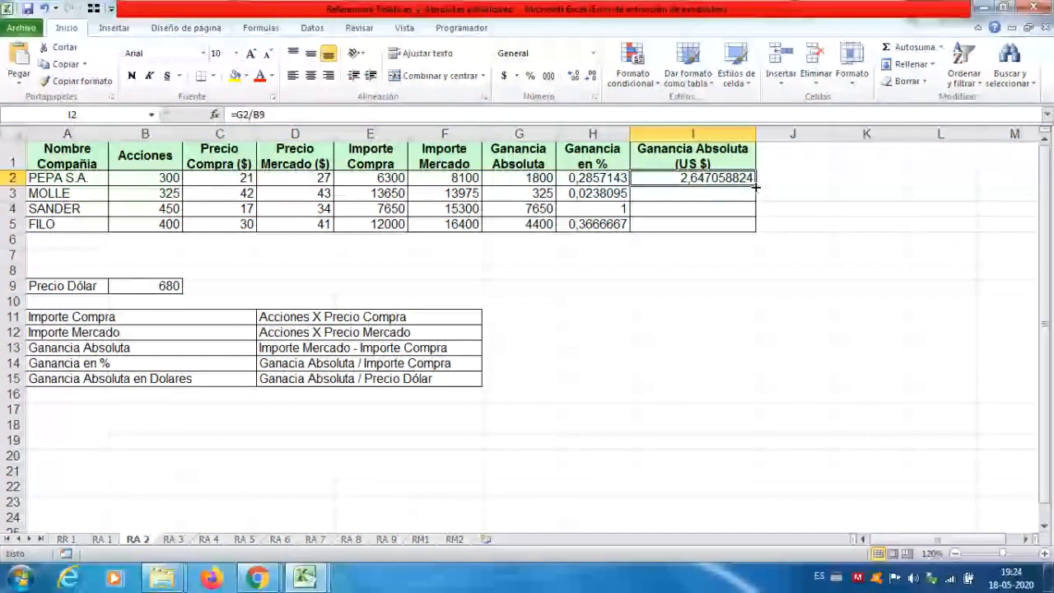
pyautogui.moveTo(756, 185); pyautogui.dragTo(754, 234)
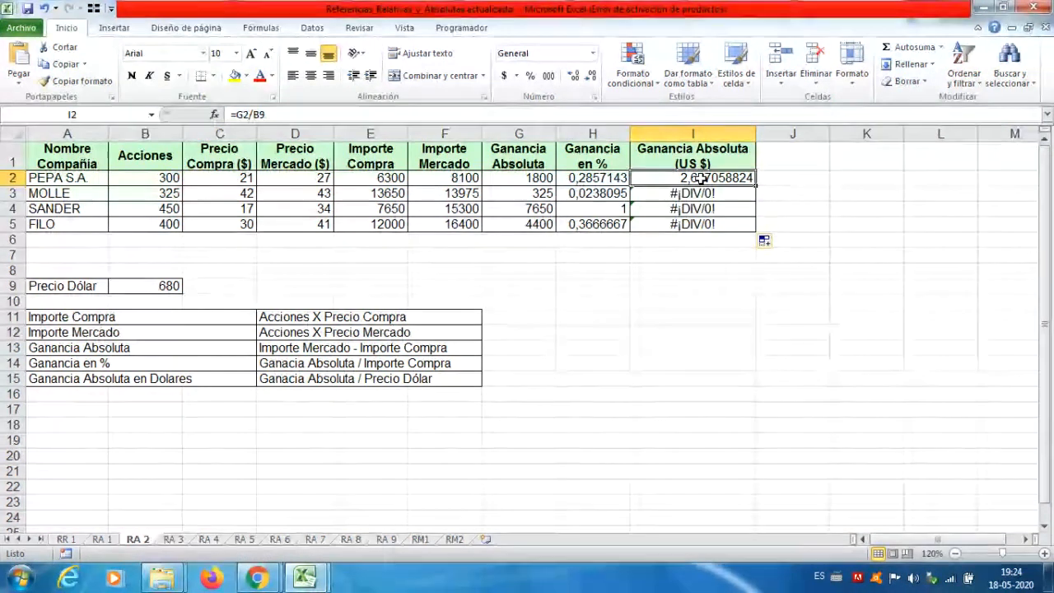
# Step: Inspect the references of the formula in I2, and clear the Ganancia Absoluta (US $) cells I2:I6
pyautogui.doubleClick(699, 178)
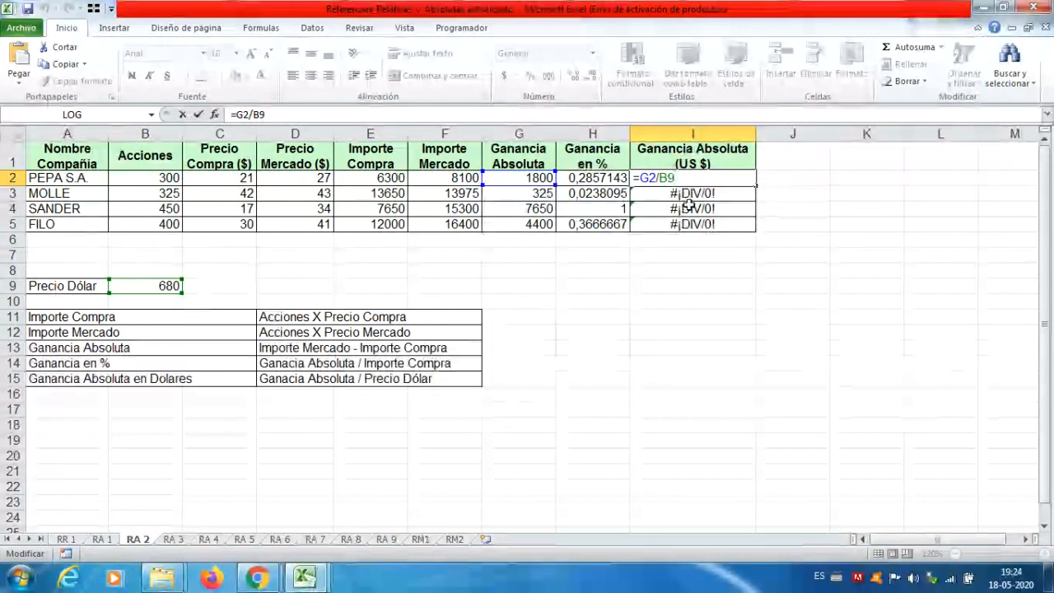
pyautogui.hotkey('ctrl', 'Return')
pyautogui.moveTo(706, 184); pyautogui.dragTo(754, 239)
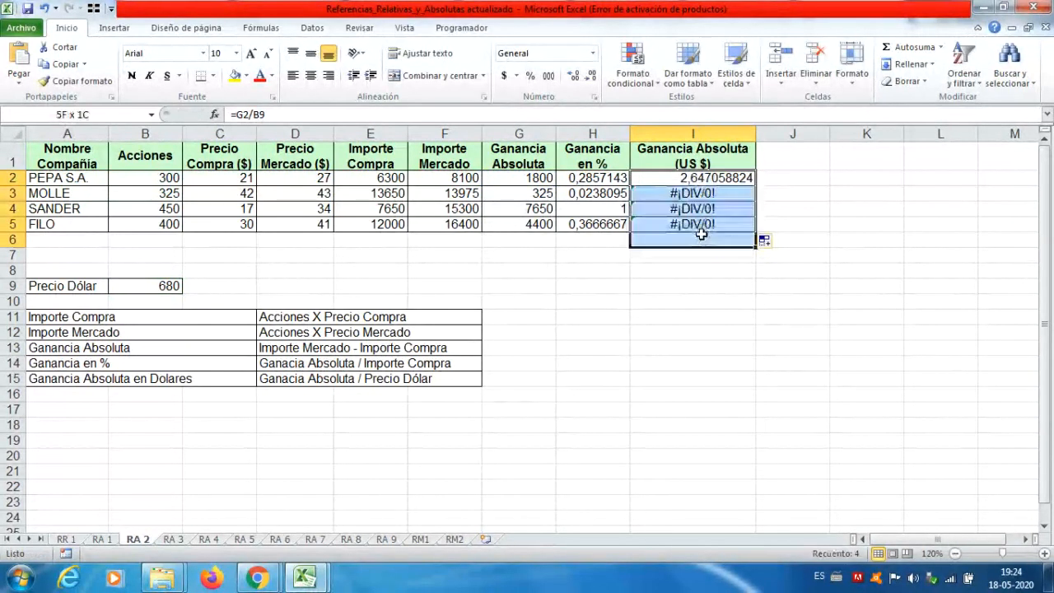
pyautogui.press('Delete')
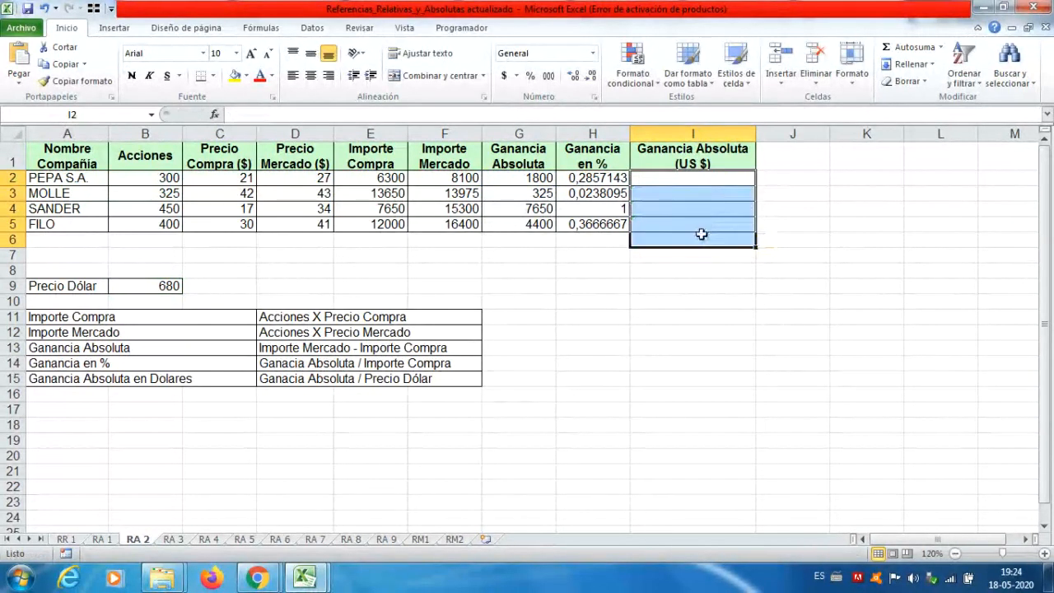
# Step: Calculate Ganancia Absoluta (US $) with the absolute reference formula =G2/$B$9 in I2 and fill it down to I5
pyautogui.click(689, 183)
pyautogui.write('=')
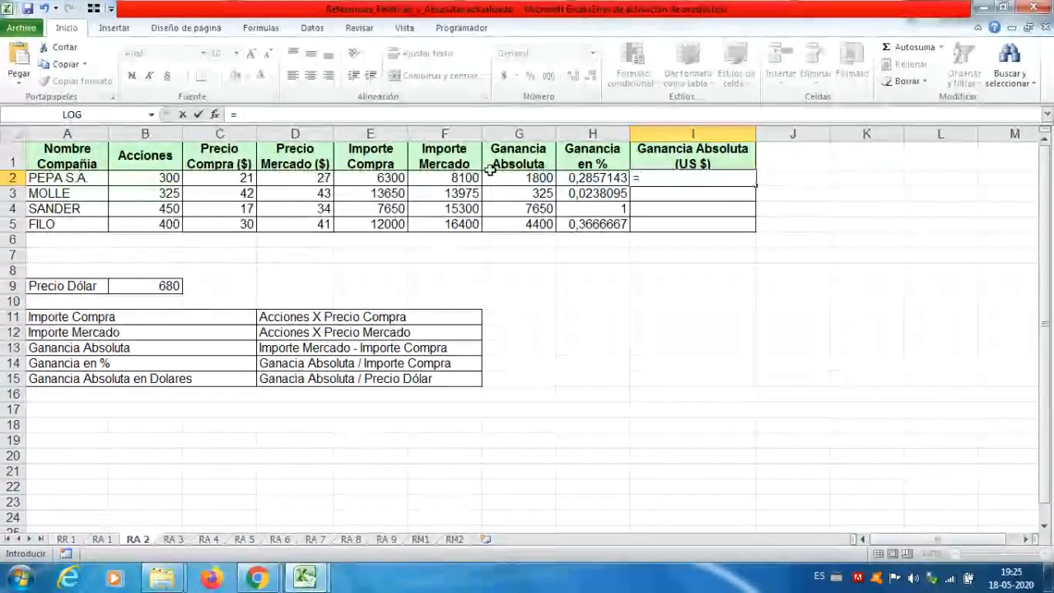
pyautogui.click(520, 178)
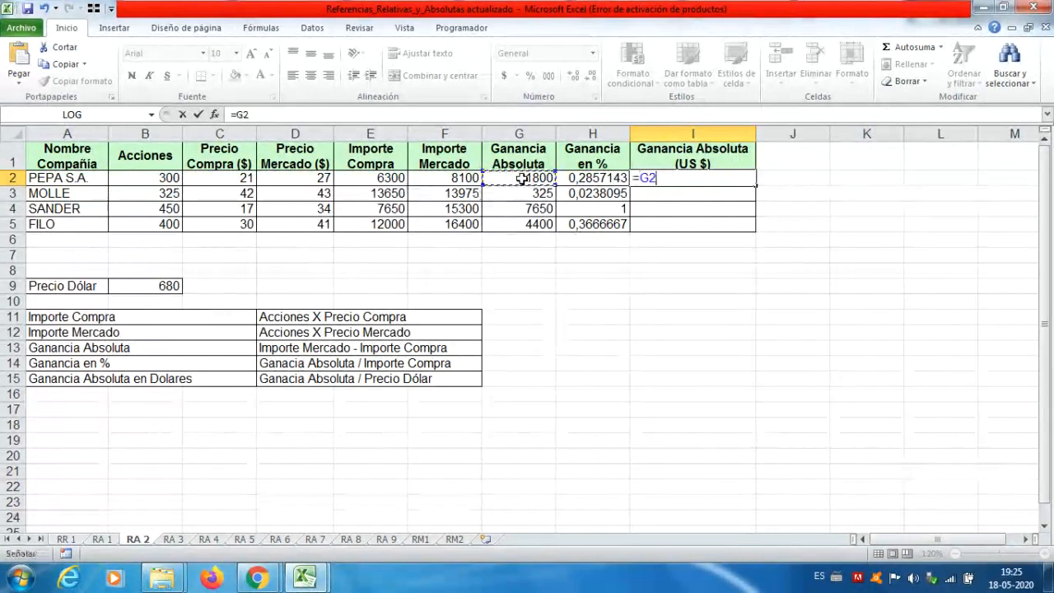
pyautogui.write('/')
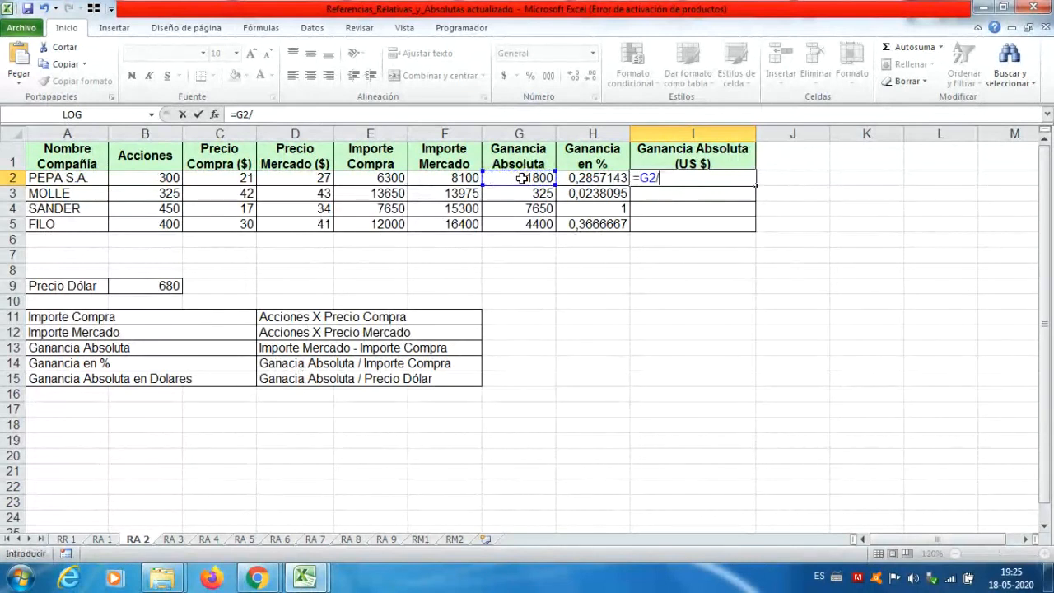
pyautogui.click(165, 285)
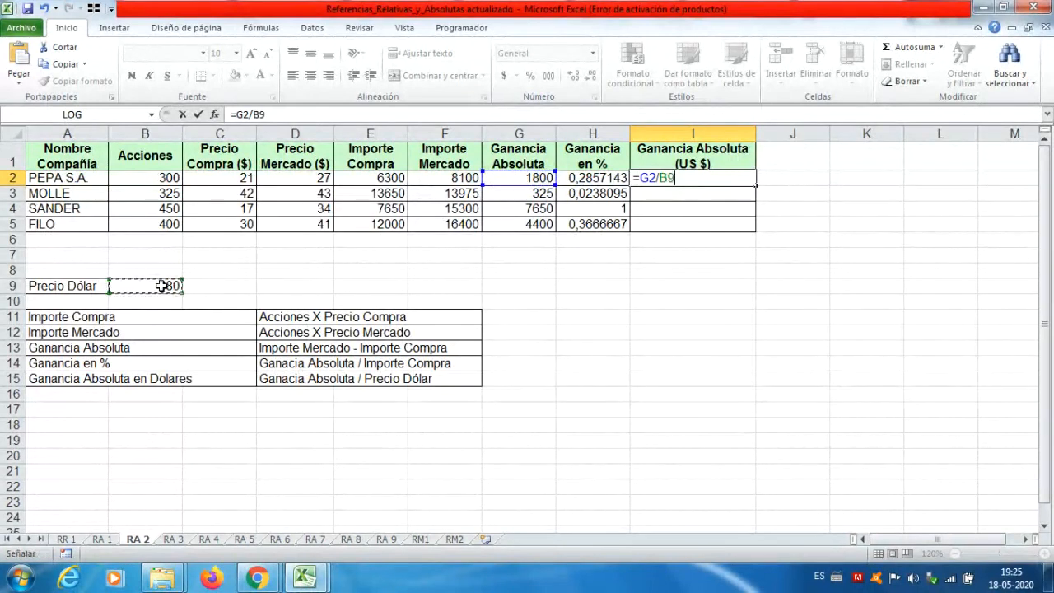
pyautogui.press('F4')
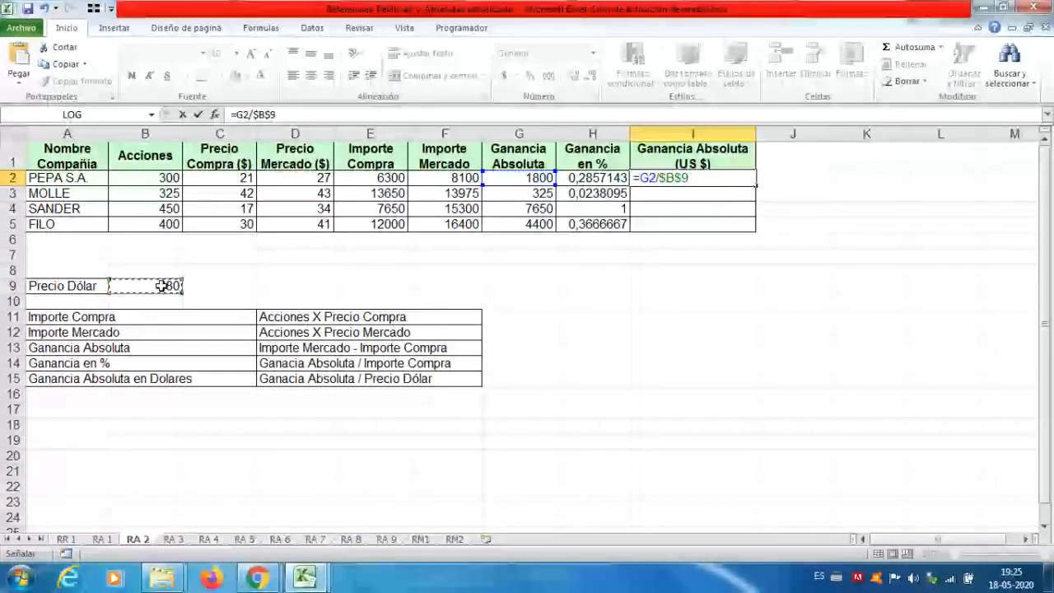
pyautogui.hotkey('ctrl', 'Return')
pyautogui.moveTo(756, 184); pyautogui.dragTo(758, 232)
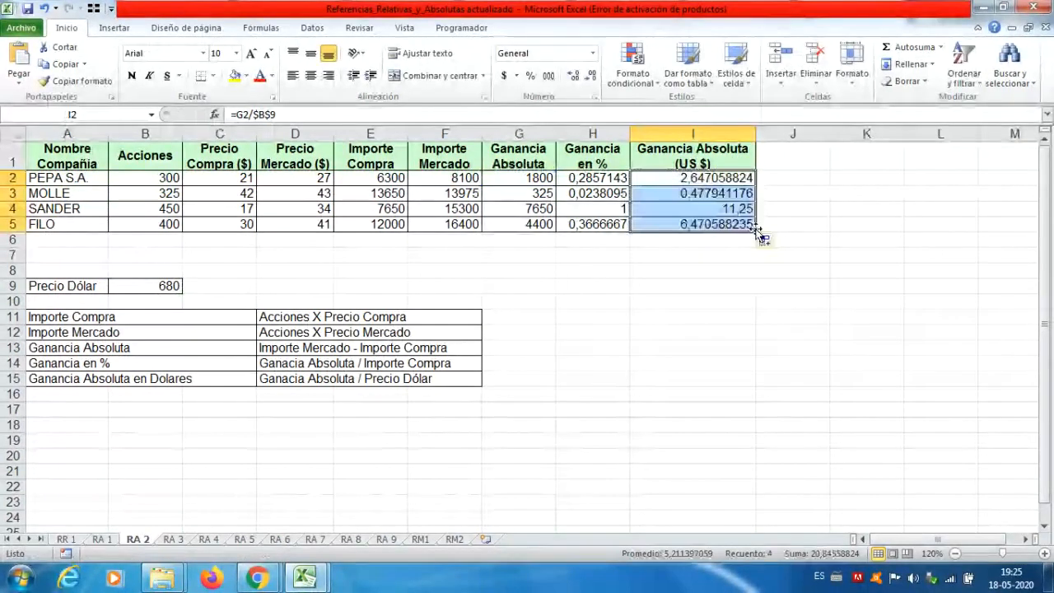
# Step: Deselect the filled range and open the RA 3 sheet with the salary and discount exercise
pyautogui.click(647, 271)
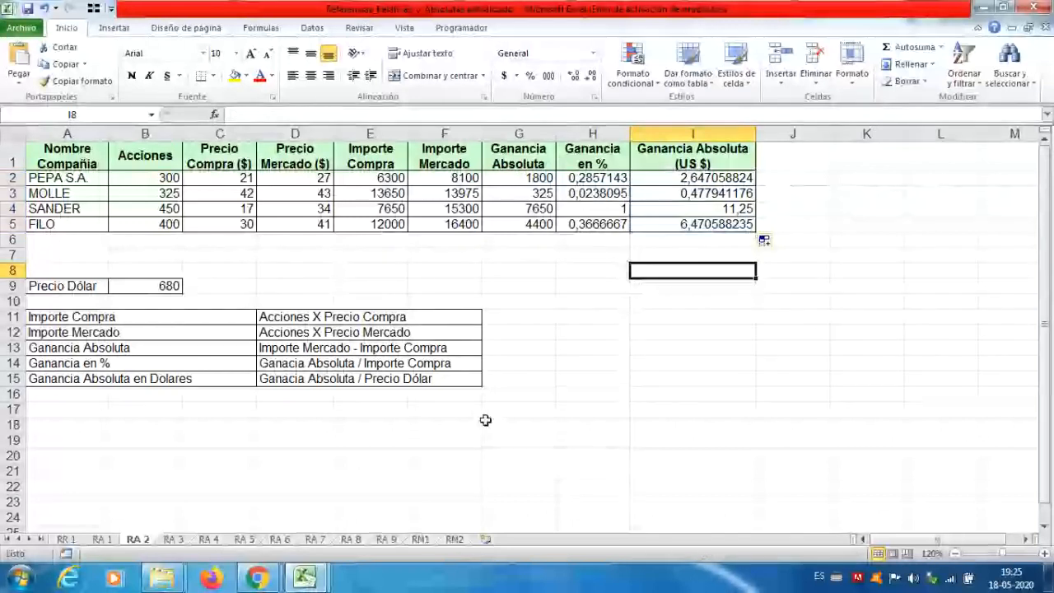
pyautogui.click(173, 540)
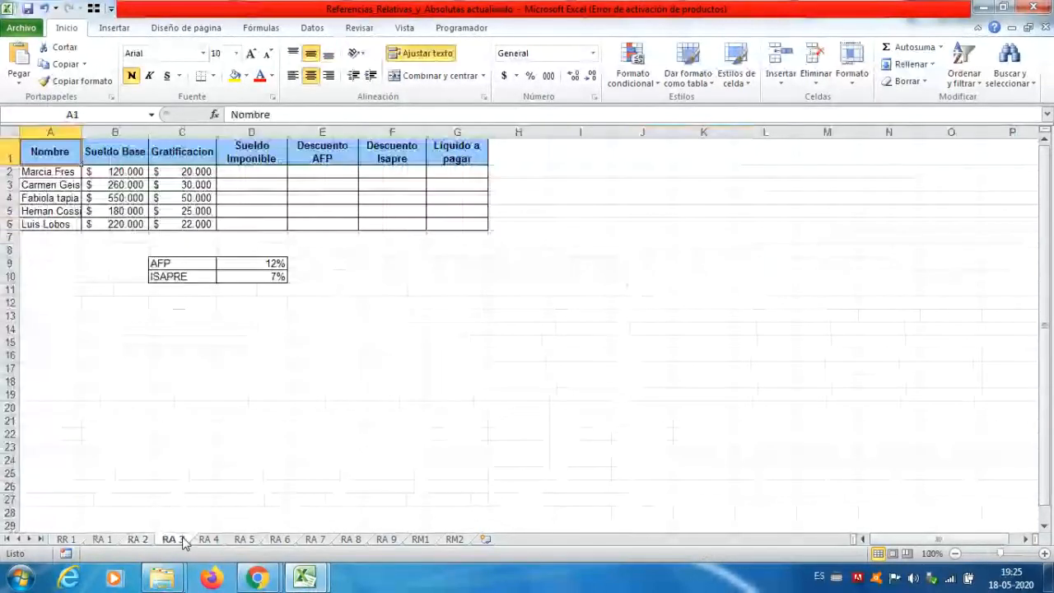
# Step: Calculate Sueldo Imponible with the formula =B2+C2 in D2 and fill it down to D6
pyautogui.click(1045, 553)
pyautogui.click(1044, 553)
pyautogui.click(1044, 555)
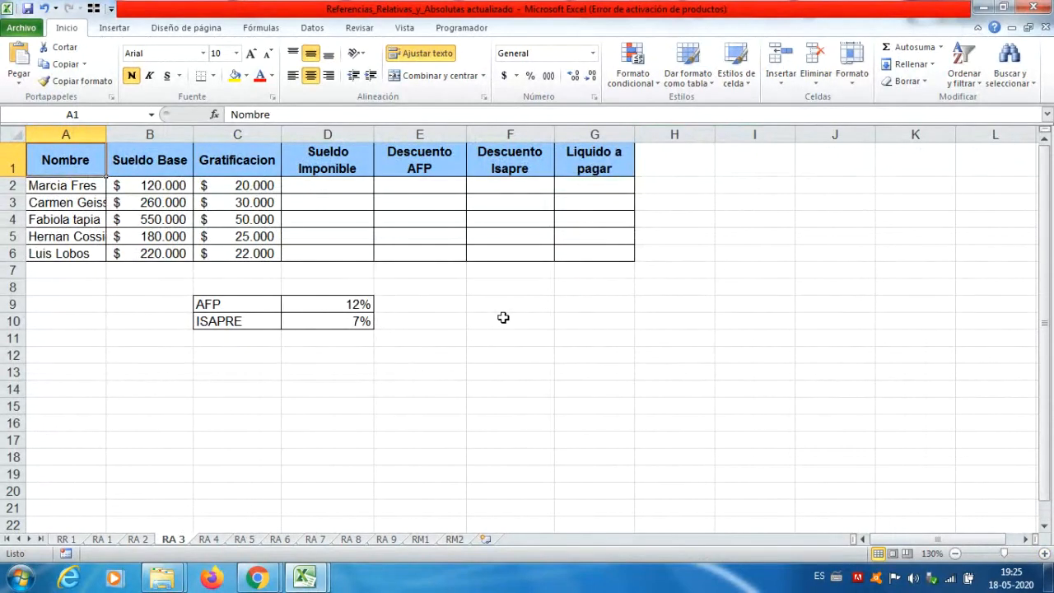
pyautogui.click(155, 186)
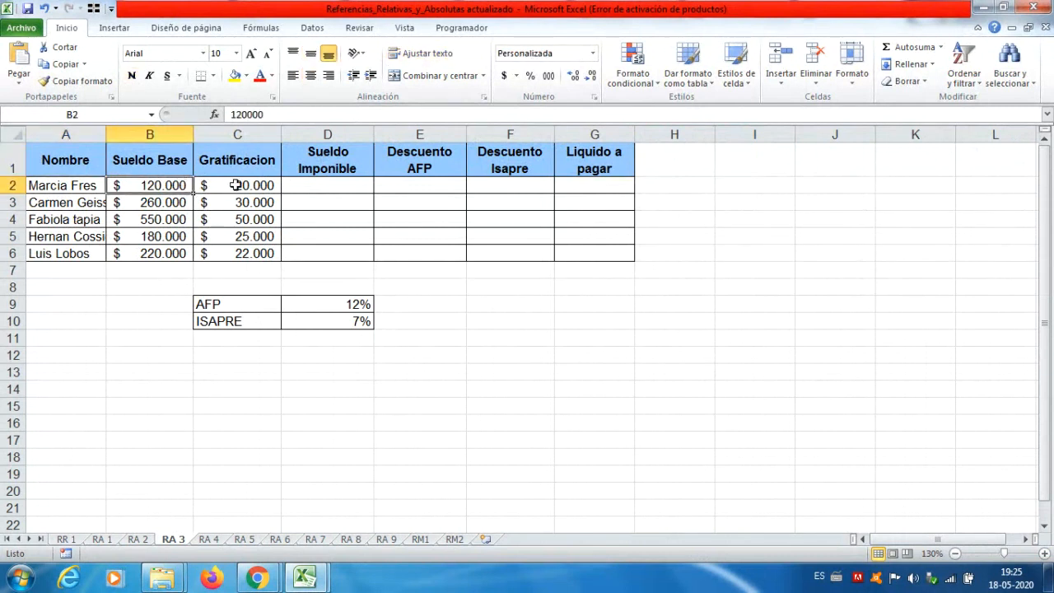
pyautogui.click(236, 185)
pyautogui.click(326, 180)
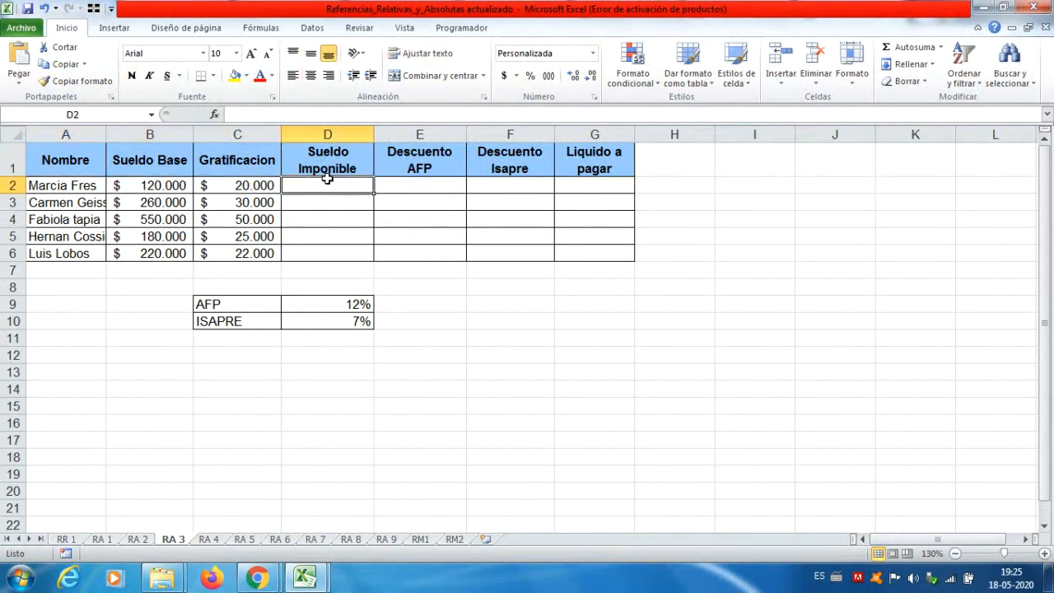
pyautogui.write('=')
pyautogui.click(153, 185)
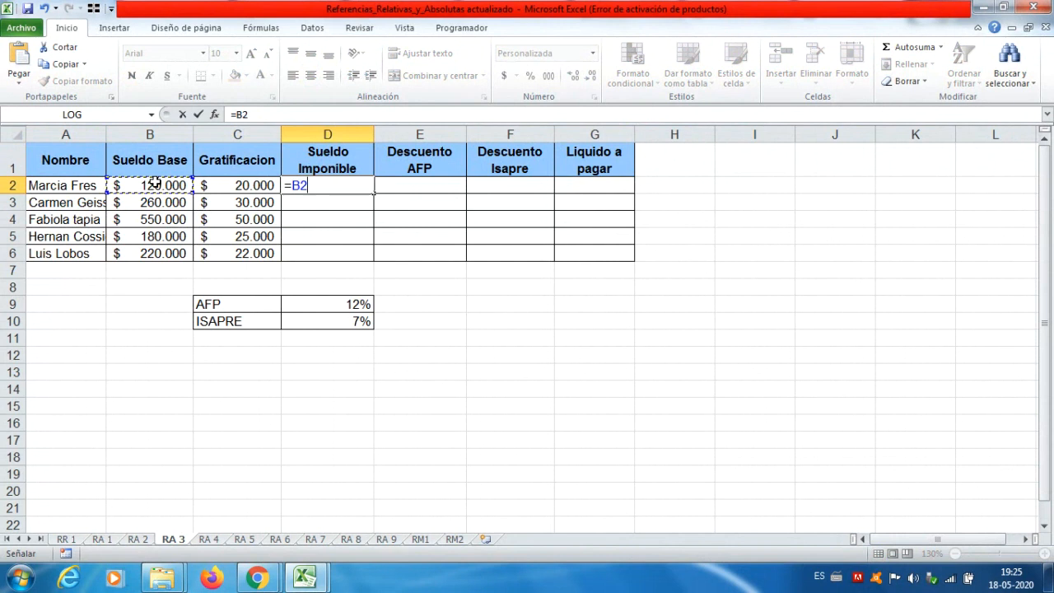
pyautogui.write('+')
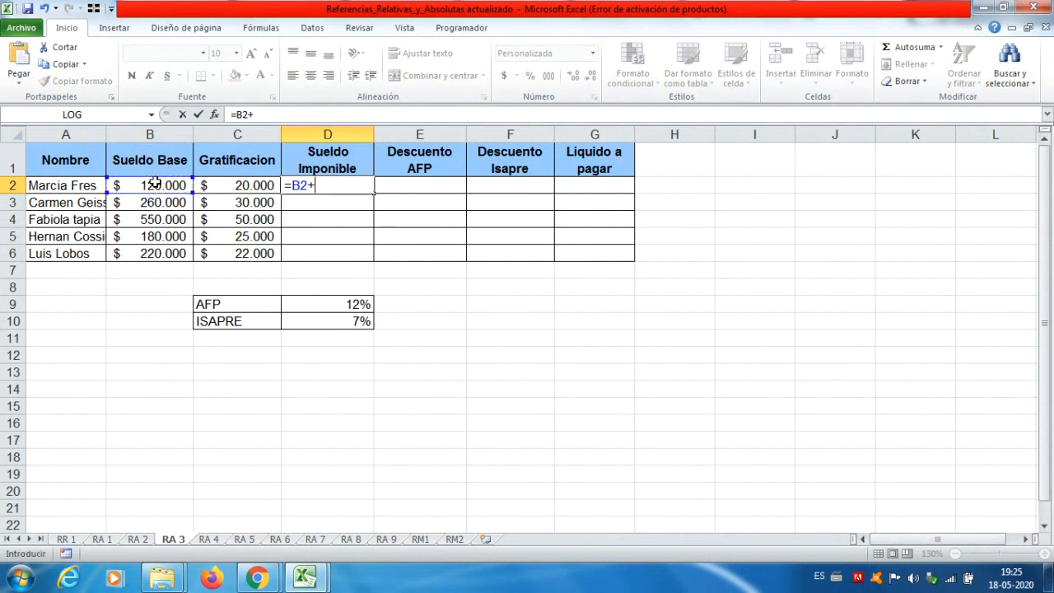
pyautogui.click(213, 185)
pyautogui.press('Return')
pyautogui.click(349, 184)
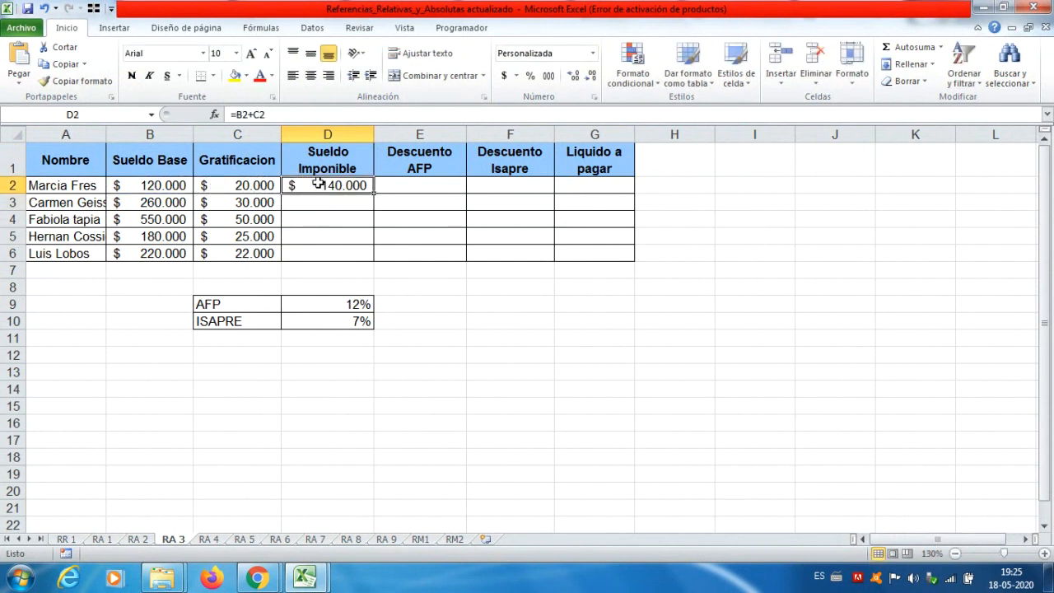
pyautogui.moveTo(370, 189); pyautogui.dragTo(376, 255)
# Step: Select E2, check the class chat of the Bb Collaborate session in Chrome, and return to the Excel workbook
pyautogui.click(414, 185)
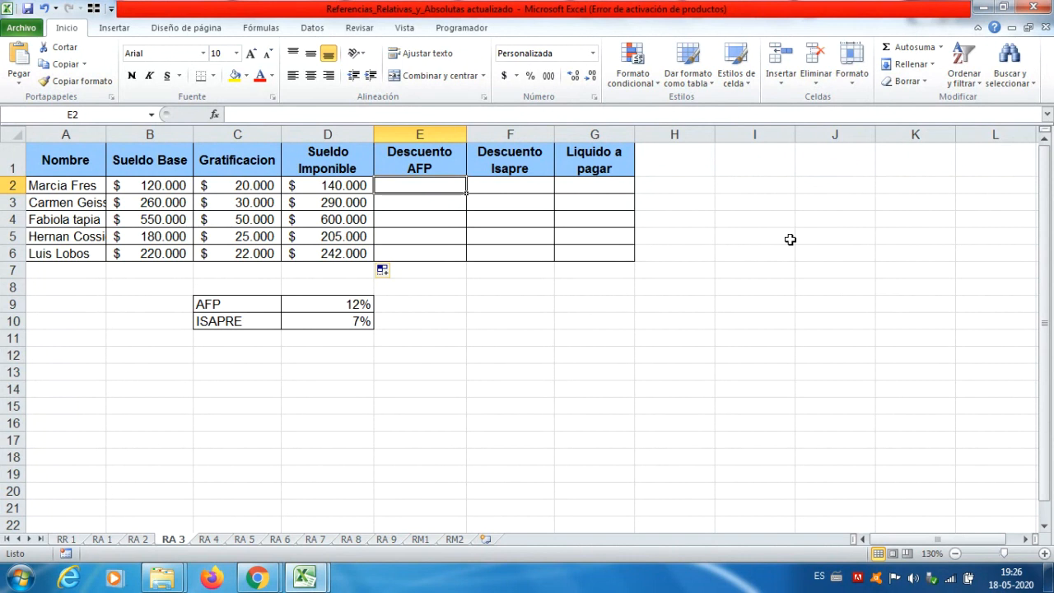
pyautogui.click(262, 579)
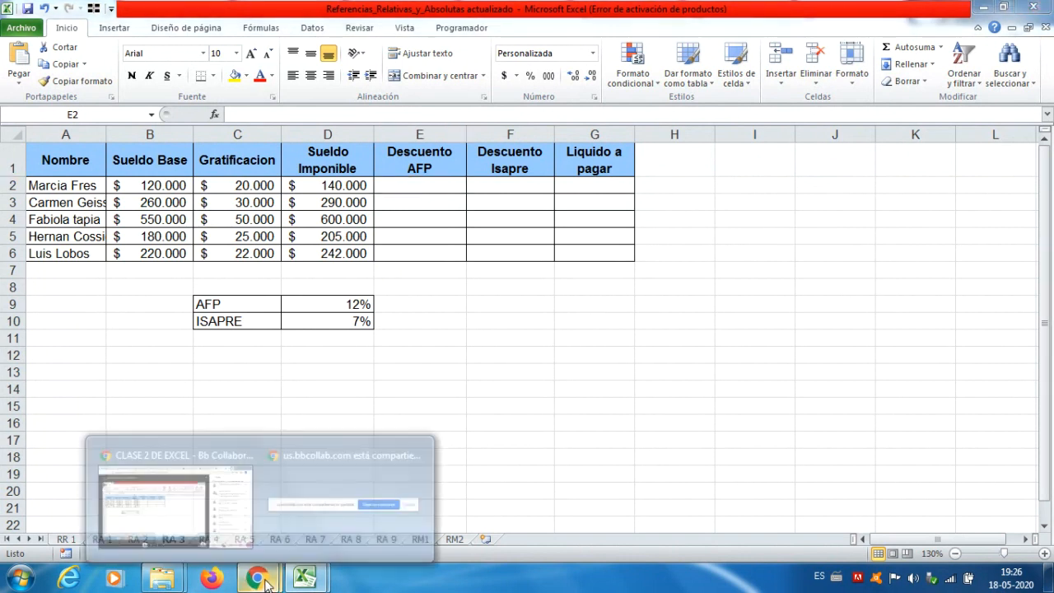
pyautogui.click(236, 513)
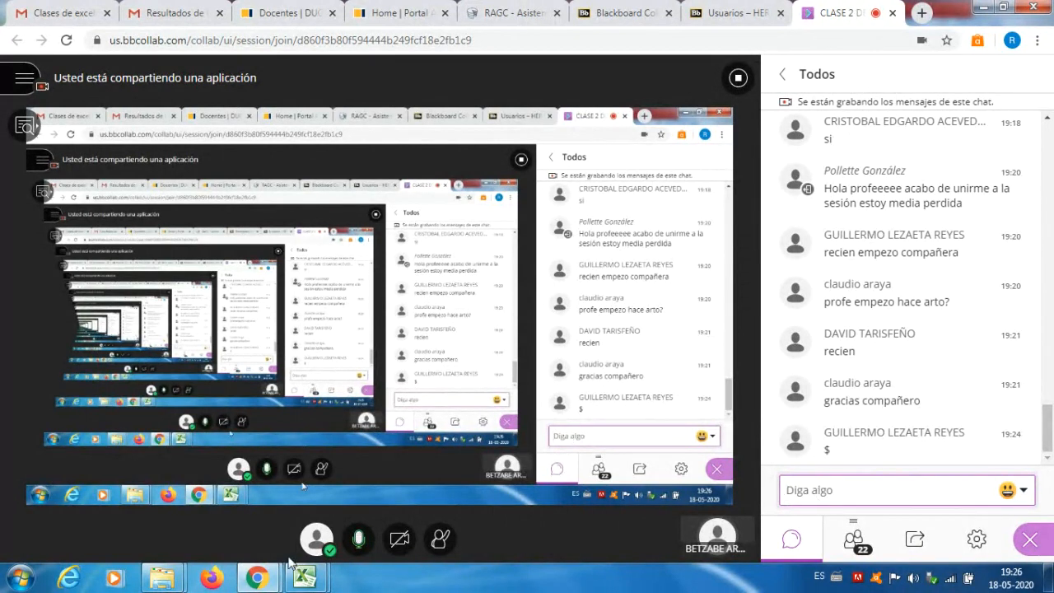
pyautogui.click(301, 579)
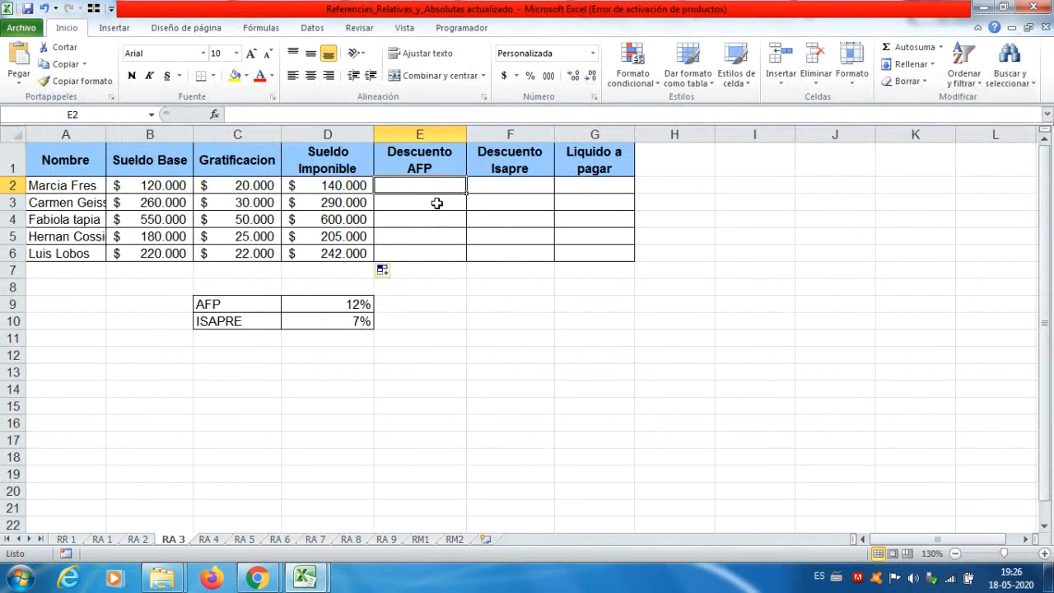
# Step: Calculate Descuento AFP with the formula =D2*$D$9 in E2 and fill it down to E6
pyautogui.write('=')
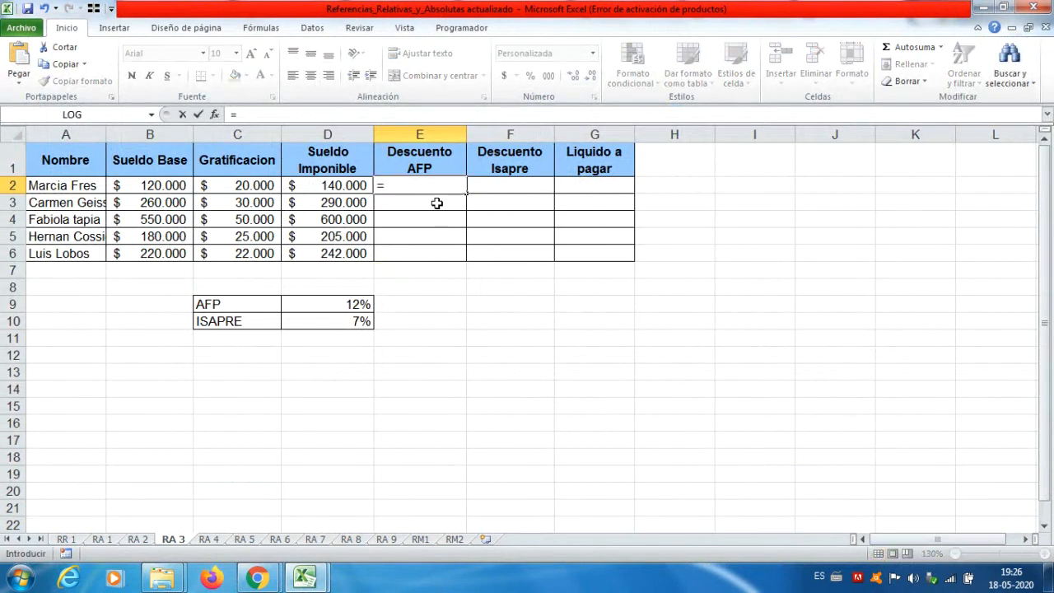
pyautogui.click(347, 190)
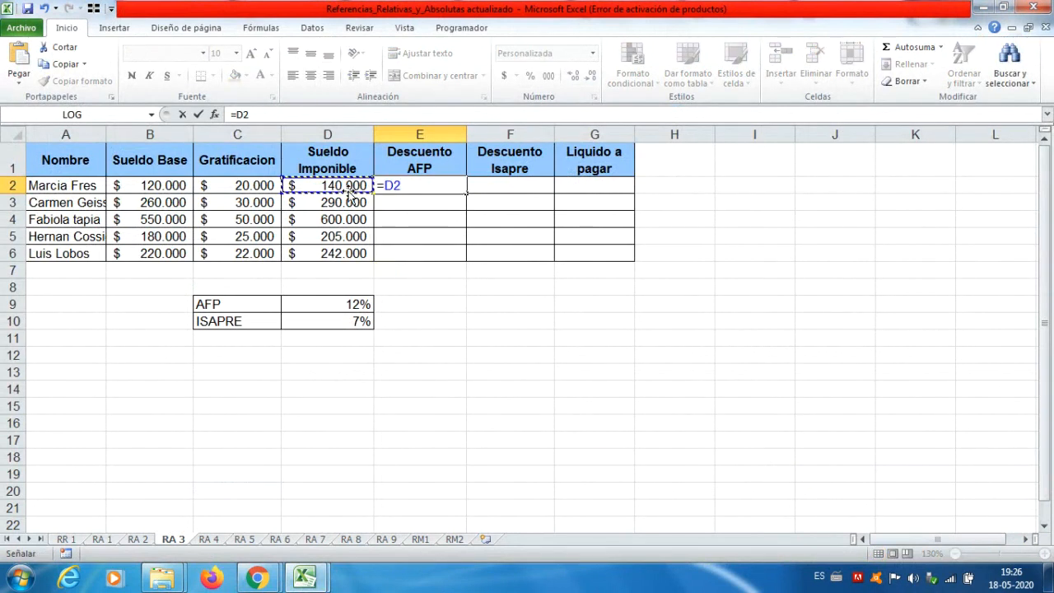
pyautogui.write('*')
pyautogui.click(334, 304)
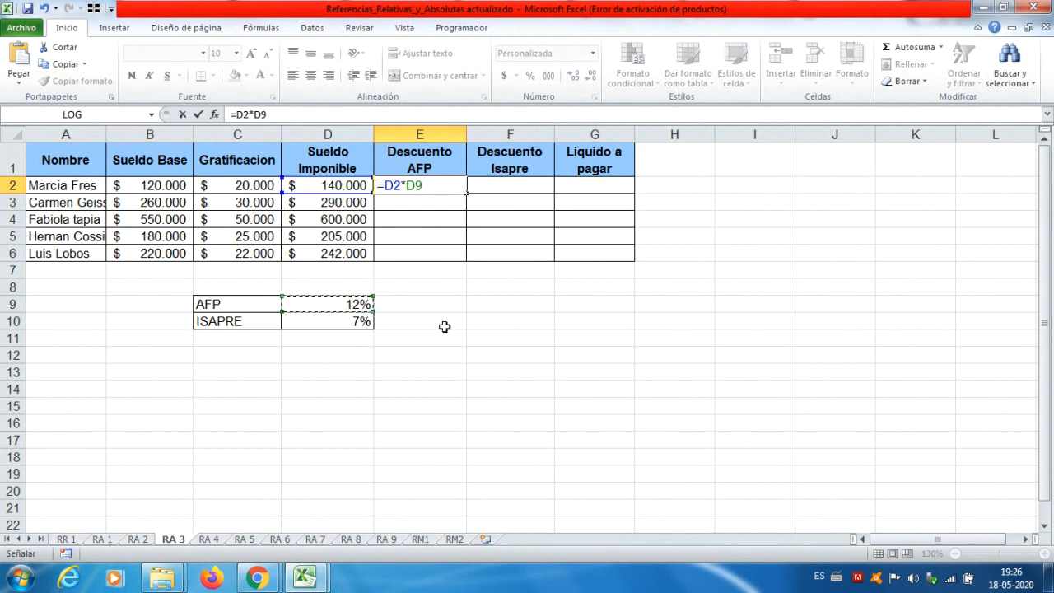
pyautogui.press('F4')
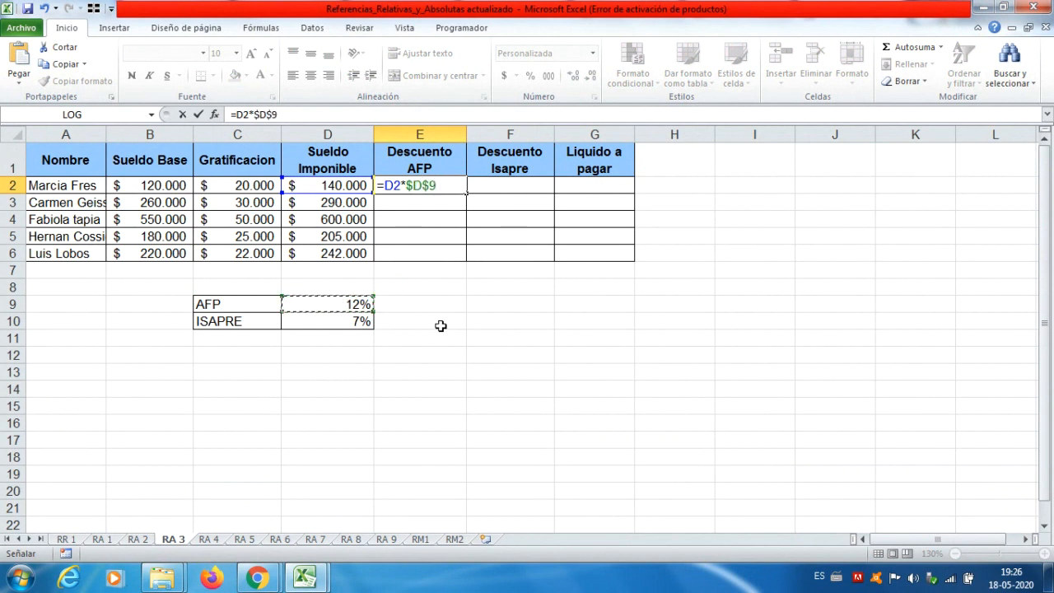
pyautogui.press('Return')
pyautogui.click(449, 187)
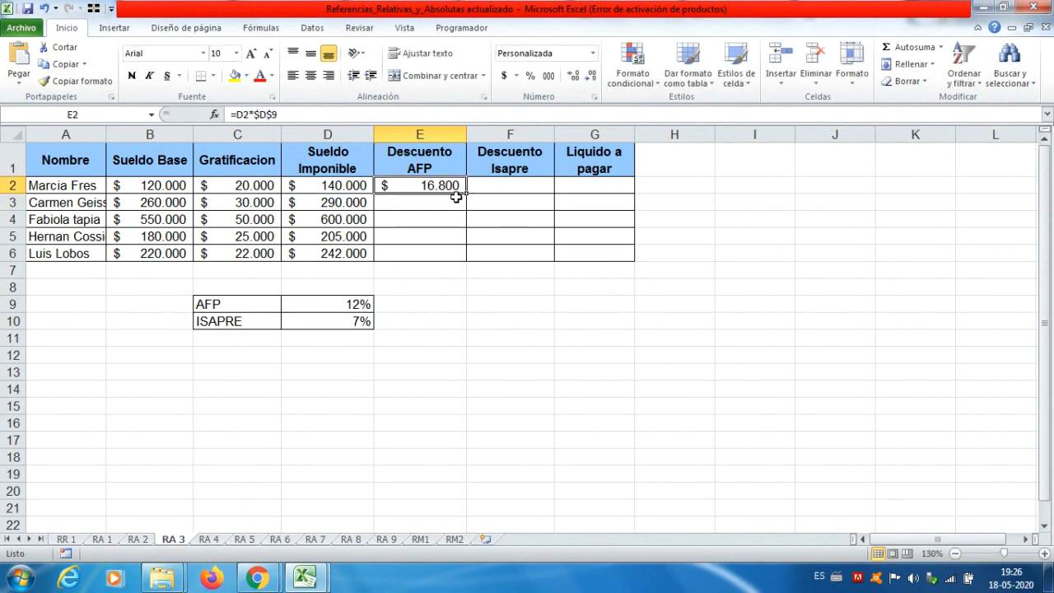
pyautogui.moveTo(467, 194); pyautogui.dragTo(465, 263)
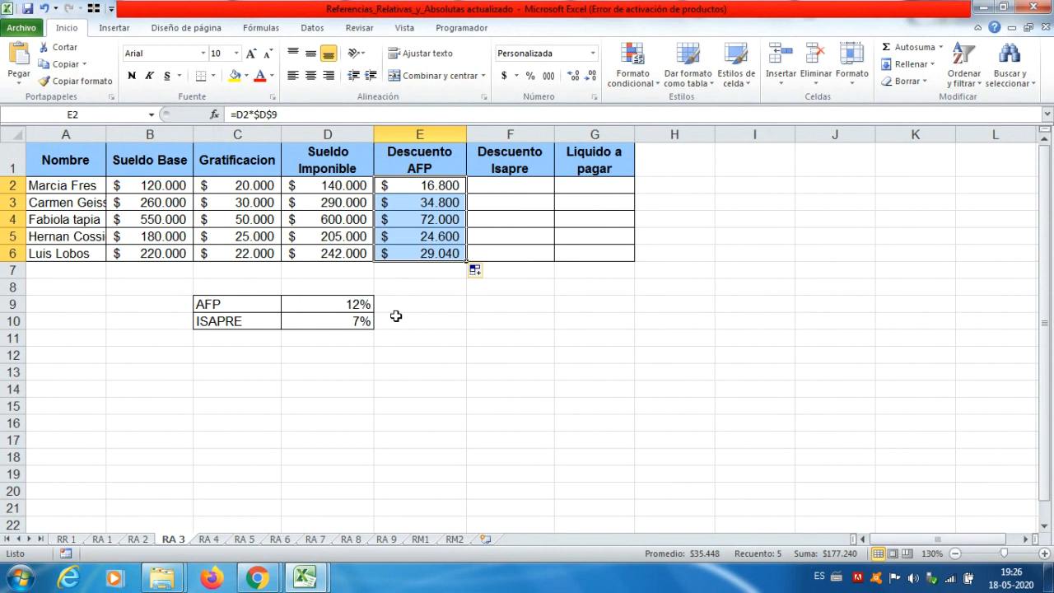
# Step: Check the cells D2 and D9 used for the AFP discount, then enter 0,12 in G9 and format it as a percentage
pyautogui.click(344, 183)
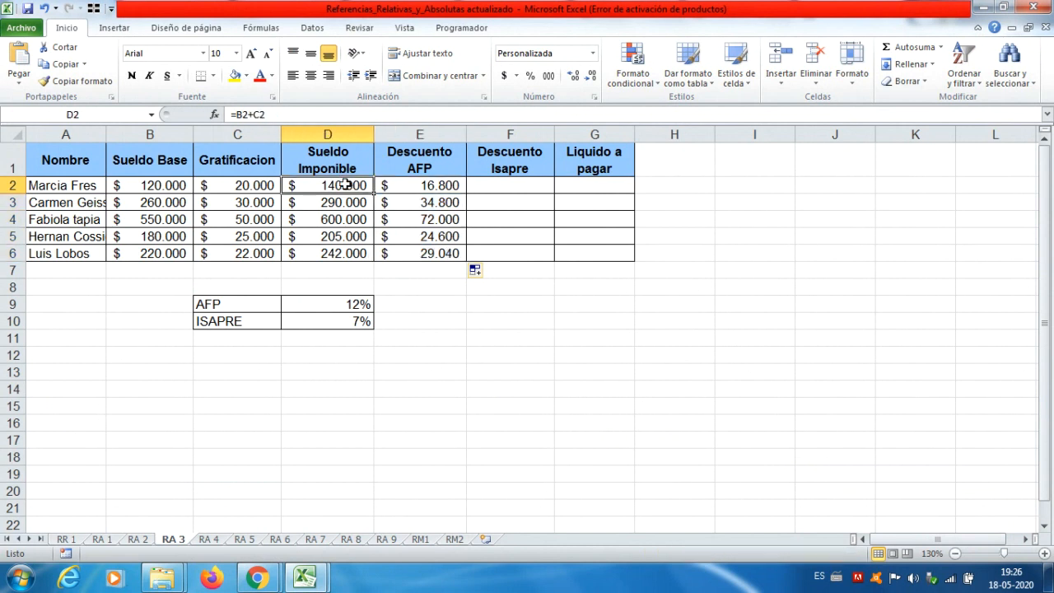
pyautogui.click(358, 306)
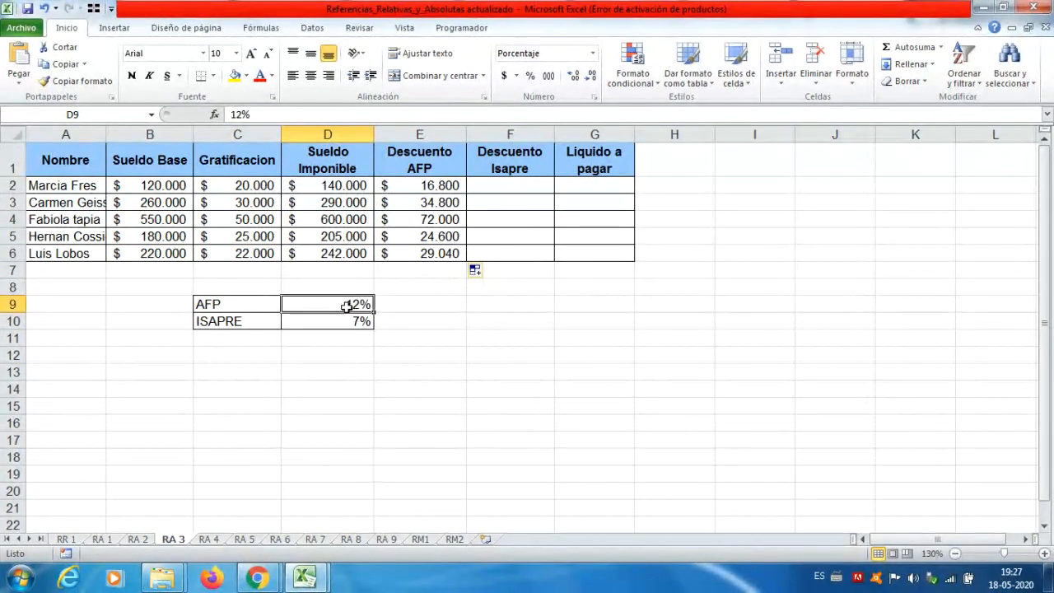
pyautogui.click(606, 304)
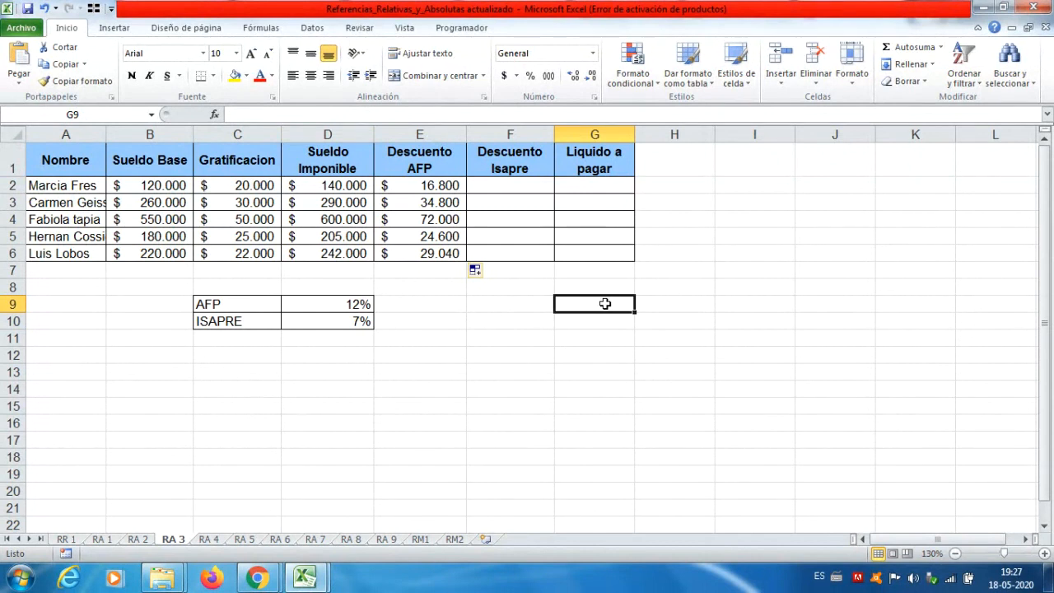
pyautogui.write('0,12')
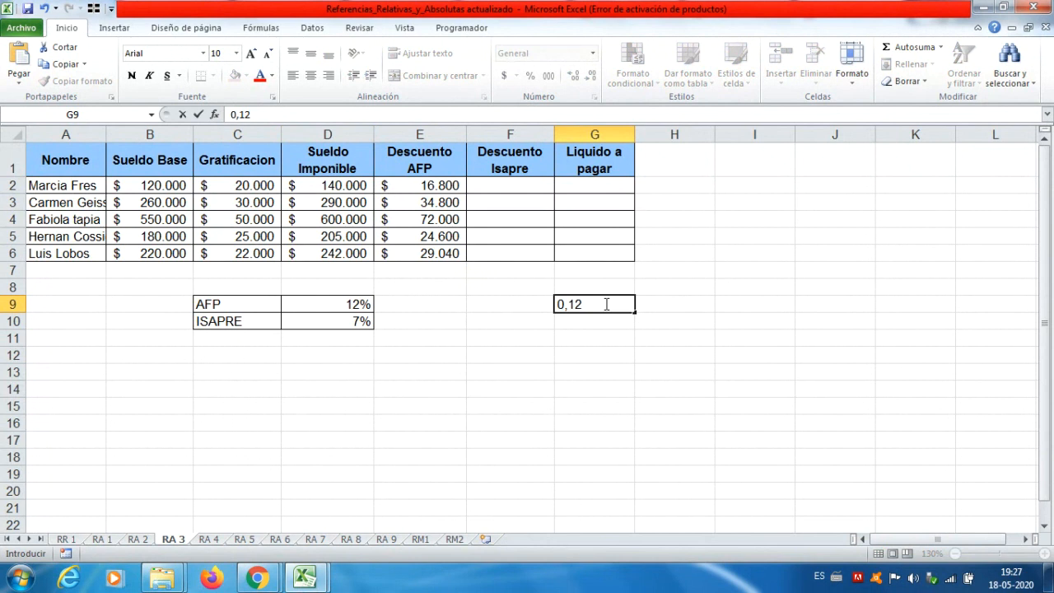
pyautogui.press('Return')
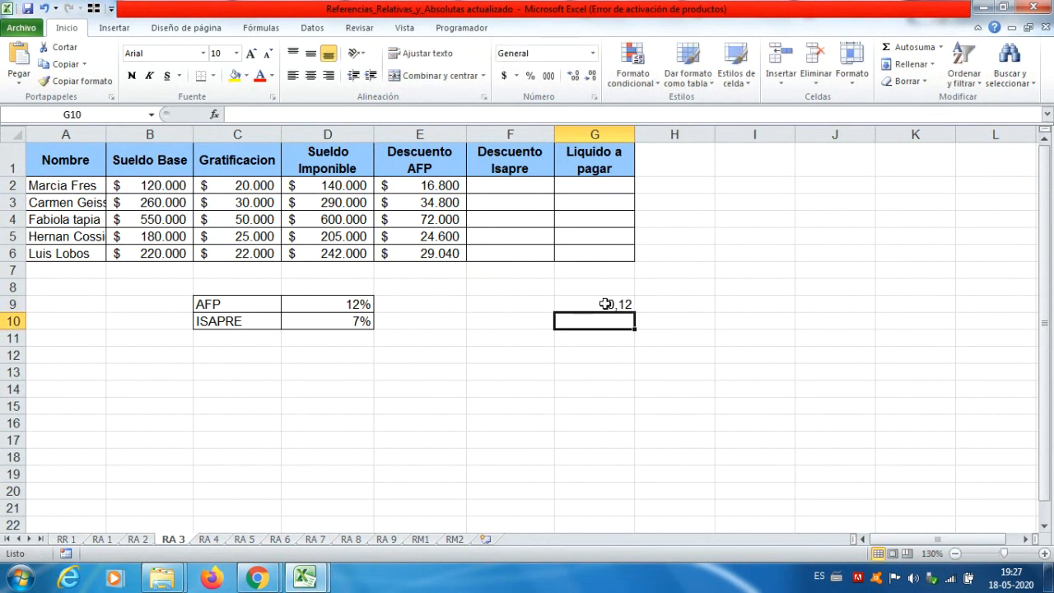
pyautogui.click(605, 303)
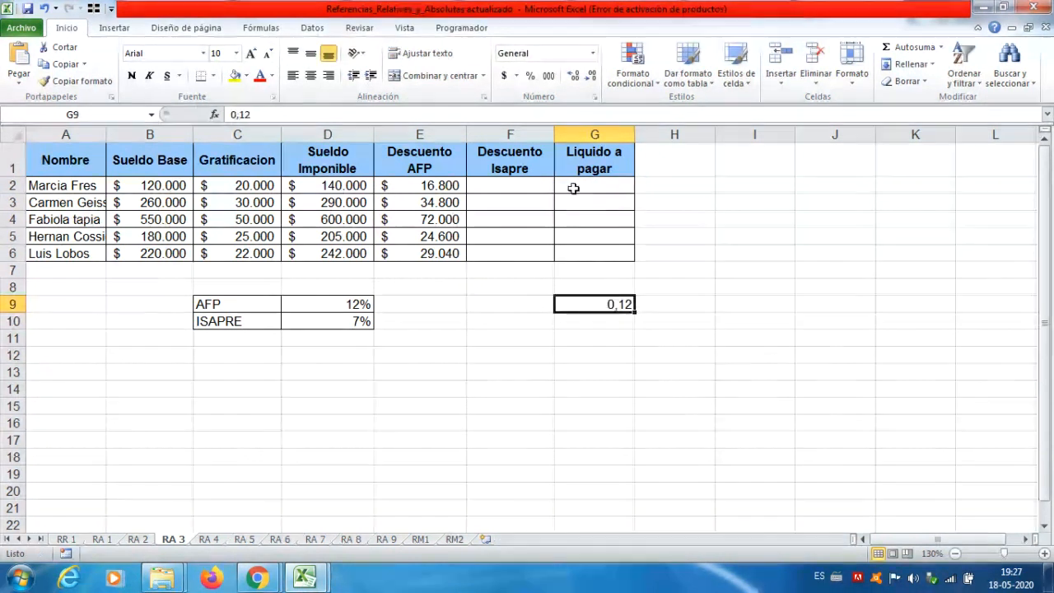
pyautogui.click(531, 76)
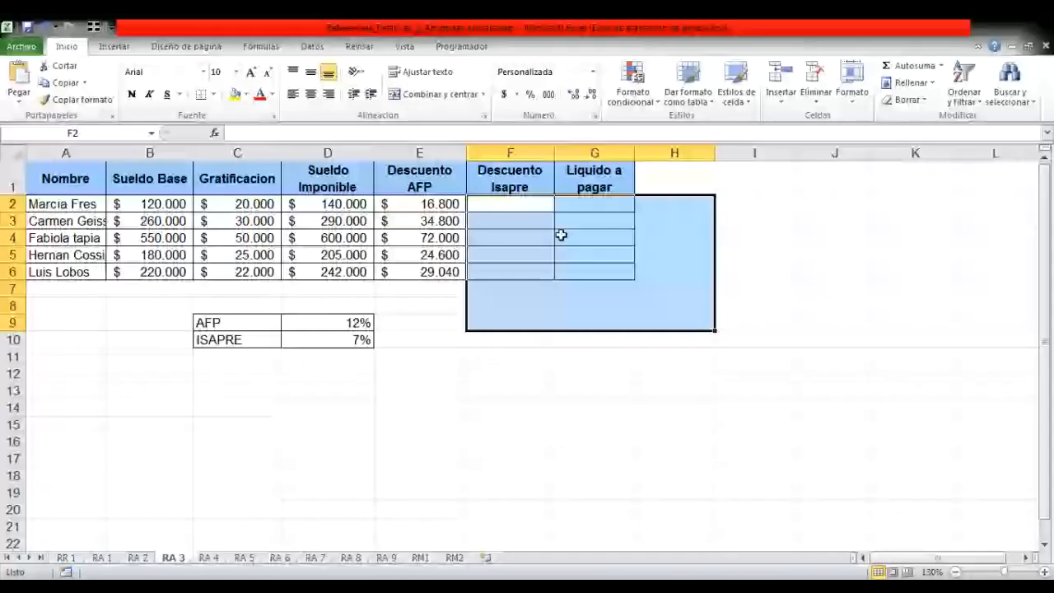
# Step: Calculate Descuento Isapre with the formula =D2*$D$10 in F2 and fill it down to F6
pyautogui.click(527, 210)
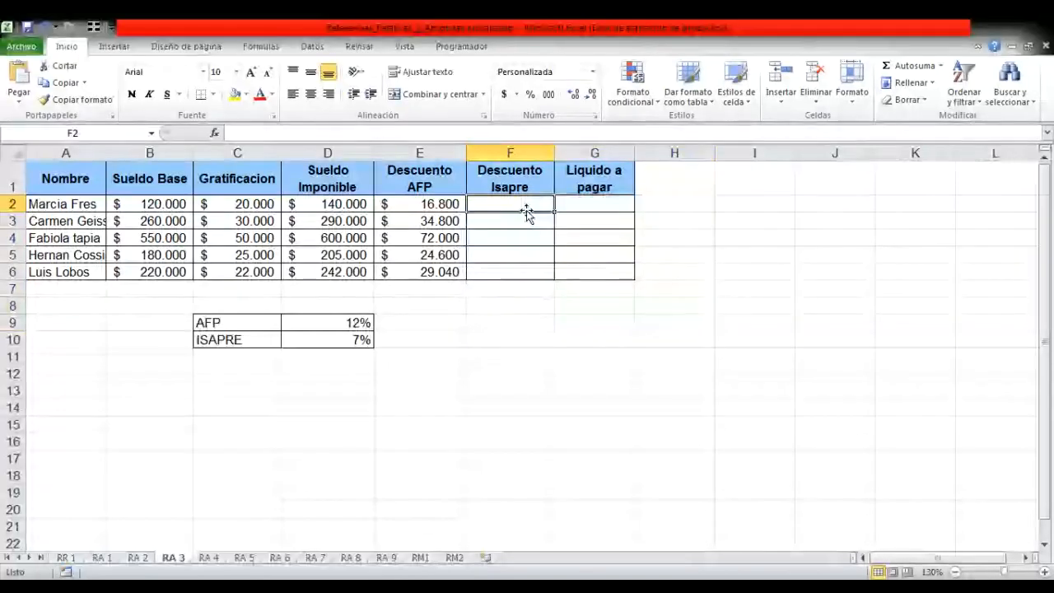
pyautogui.write('=')
pyautogui.click(359, 205)
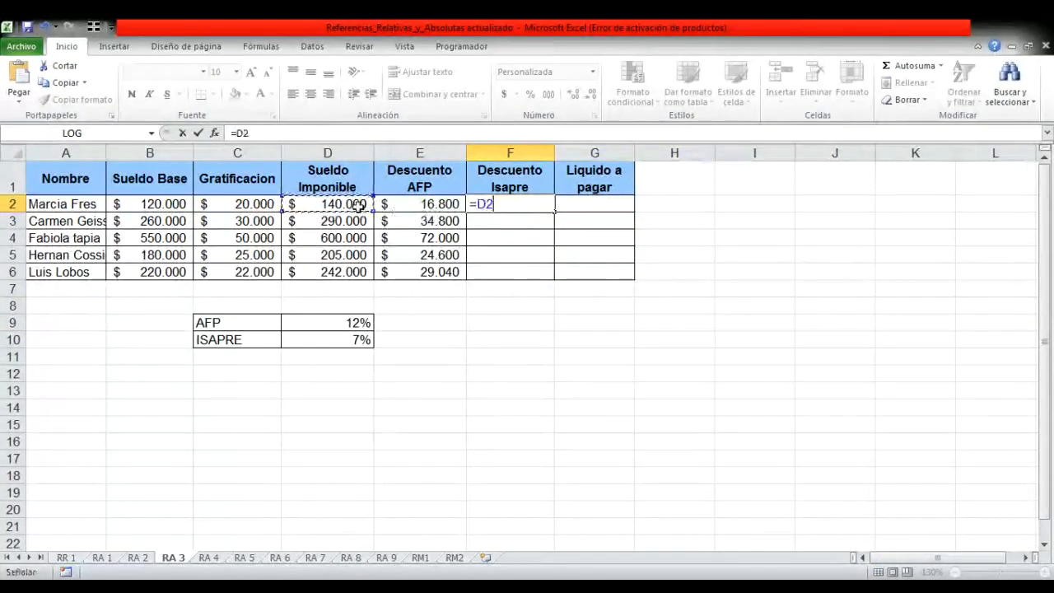
pyautogui.write('*')
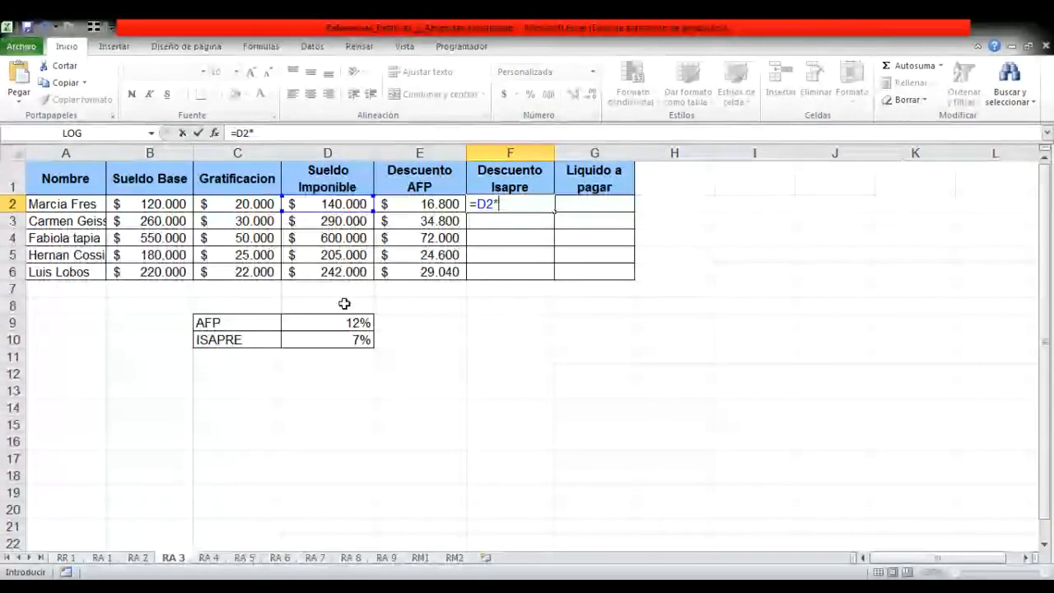
pyautogui.click(344, 341)
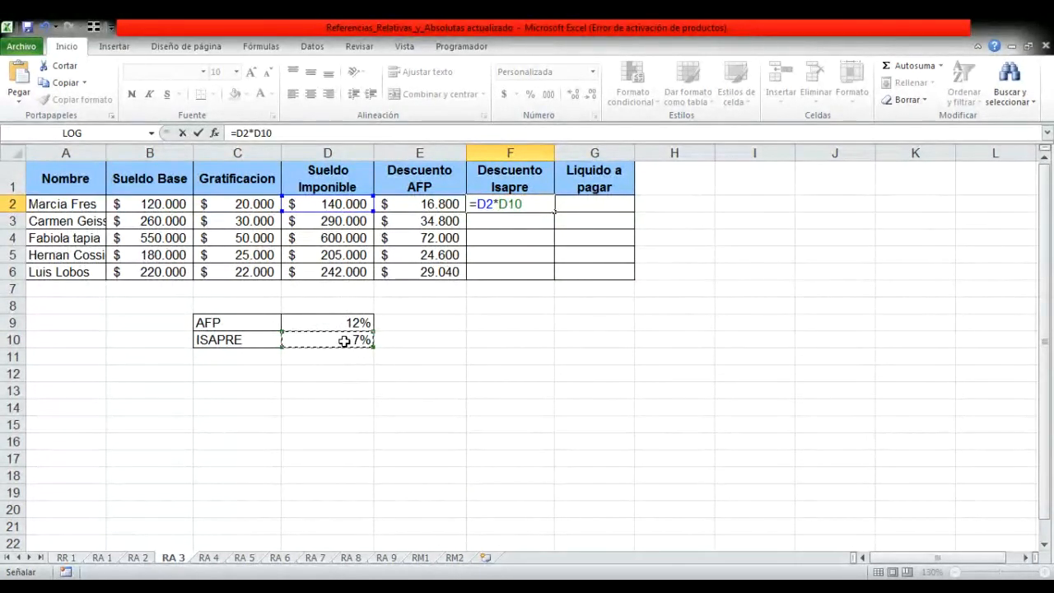
pyautogui.press('F4')
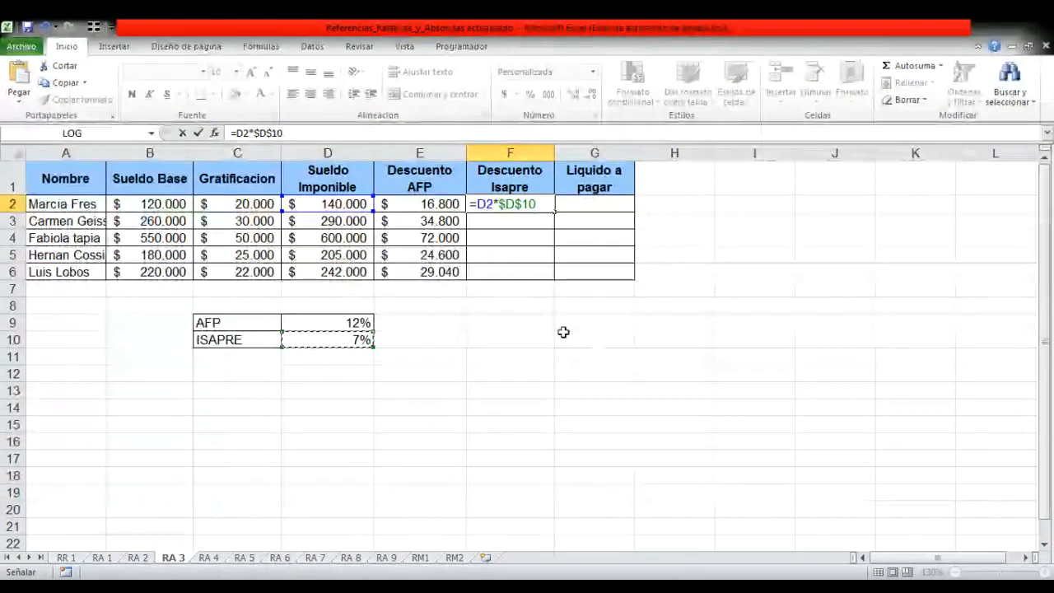
pyautogui.press('Return')
pyautogui.click(537, 205)
pyautogui.moveTo(555, 212); pyautogui.dragTo(557, 280)
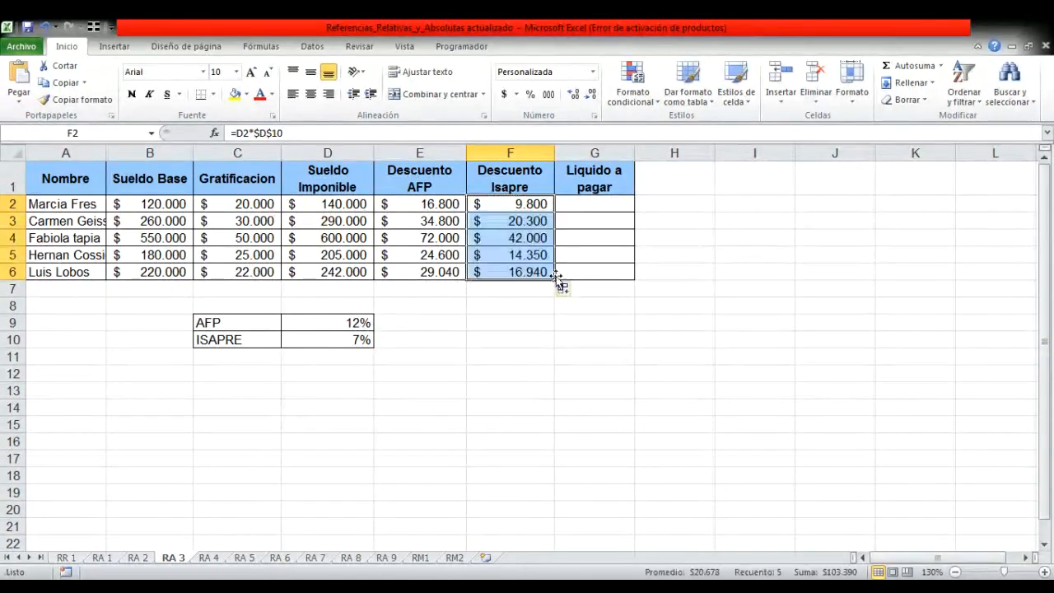
# Step: Calculate Liquido a pagar with the formula =D2-E2-F2 in G2 and fill it down to G6
pyautogui.click(592, 204)
pyautogui.write('=')
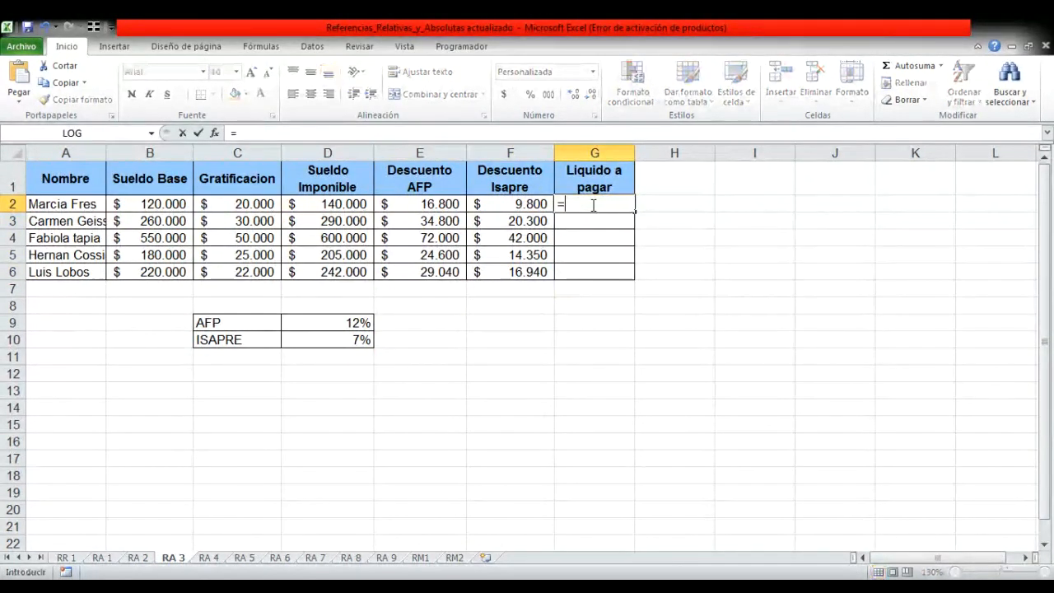
pyautogui.click(358, 210)
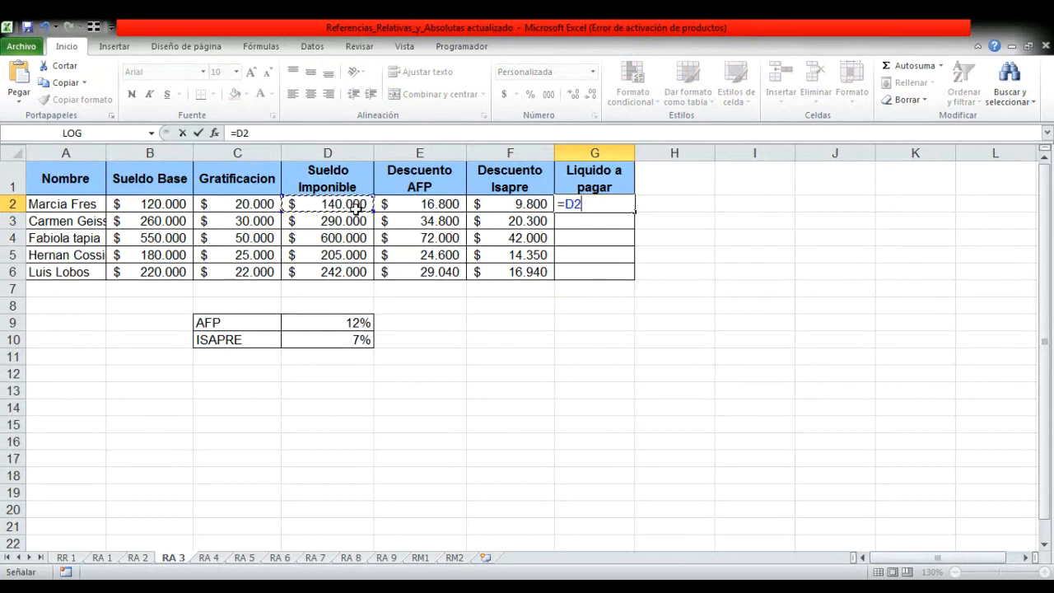
pyautogui.write('-')
pyautogui.click(421, 206)
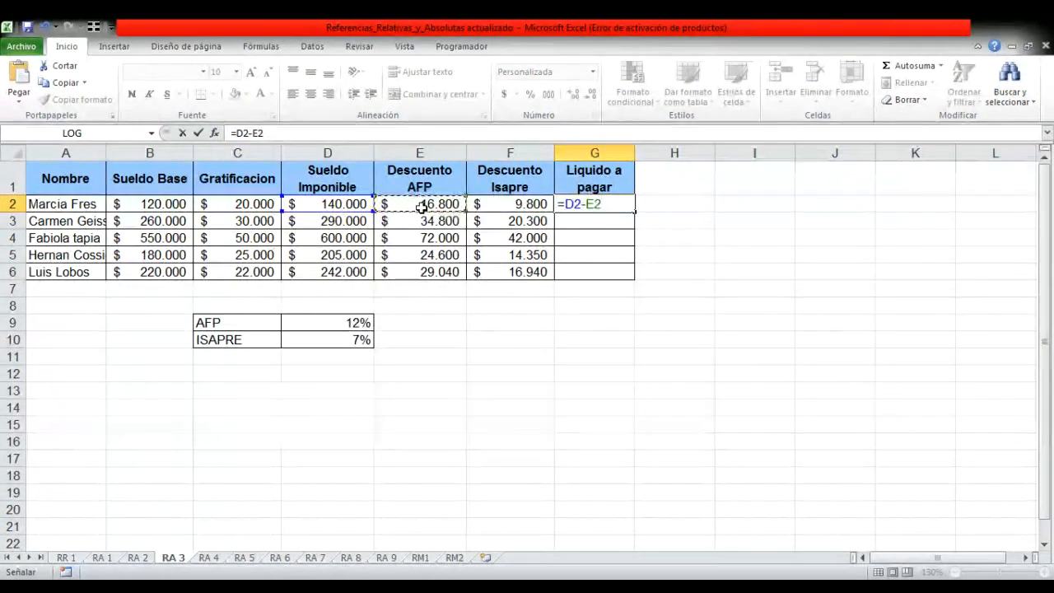
pyautogui.write('-')
pyautogui.click(498, 208)
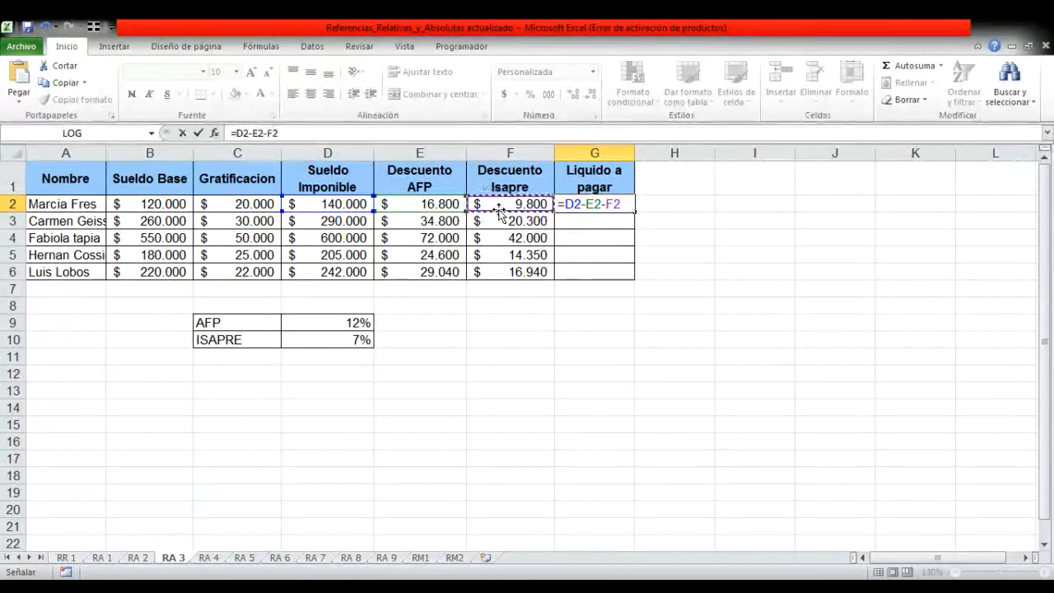
pyautogui.press('Return')
pyautogui.click(580, 204)
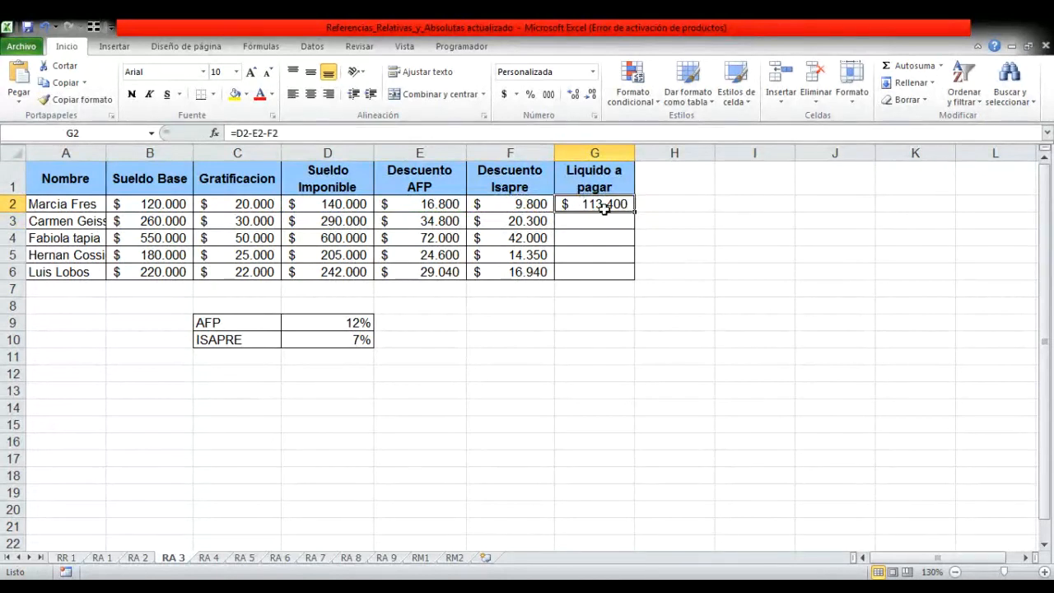
pyautogui.moveTo(635, 213); pyautogui.dragTo(636, 281)
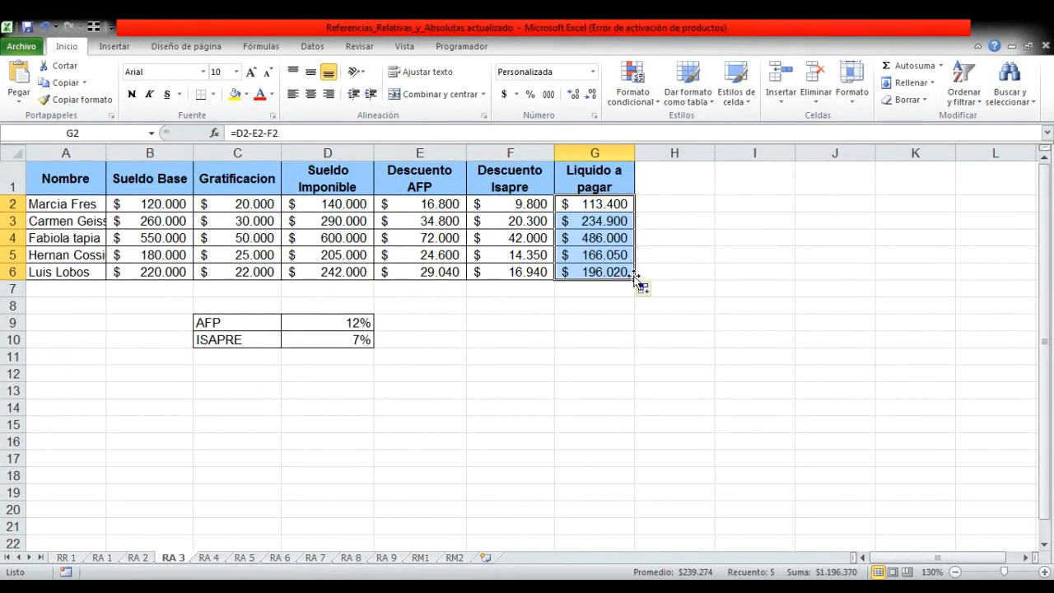
# Step: Open the RA 4 sheet and clear the existing Ingreso Ventas formulas in D3:D6
pyautogui.click(213, 558)
pyautogui.click(216, 217)
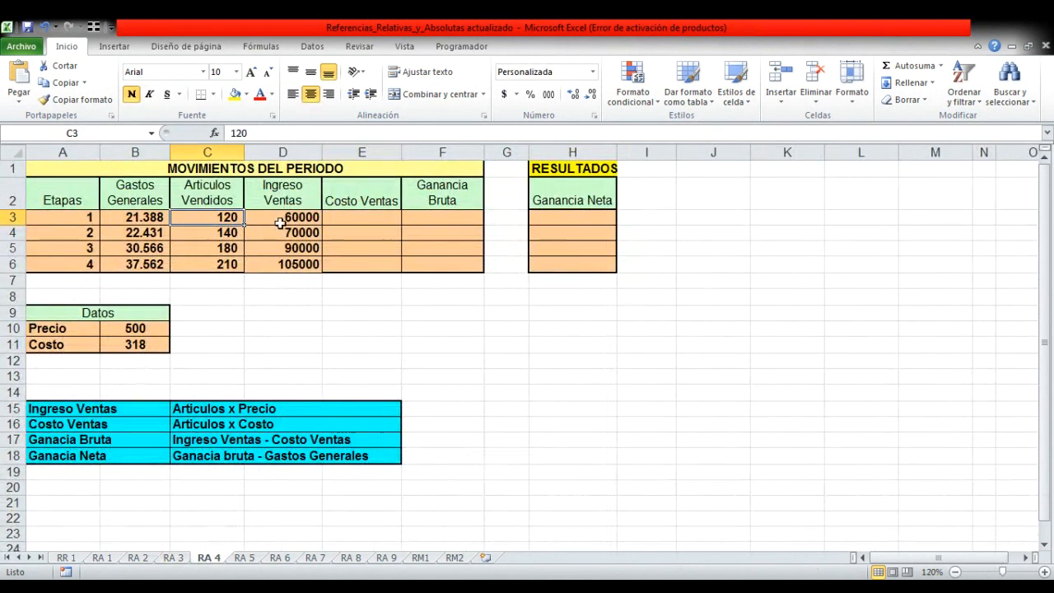
pyautogui.moveTo(280, 217); pyautogui.dragTo(304, 270)
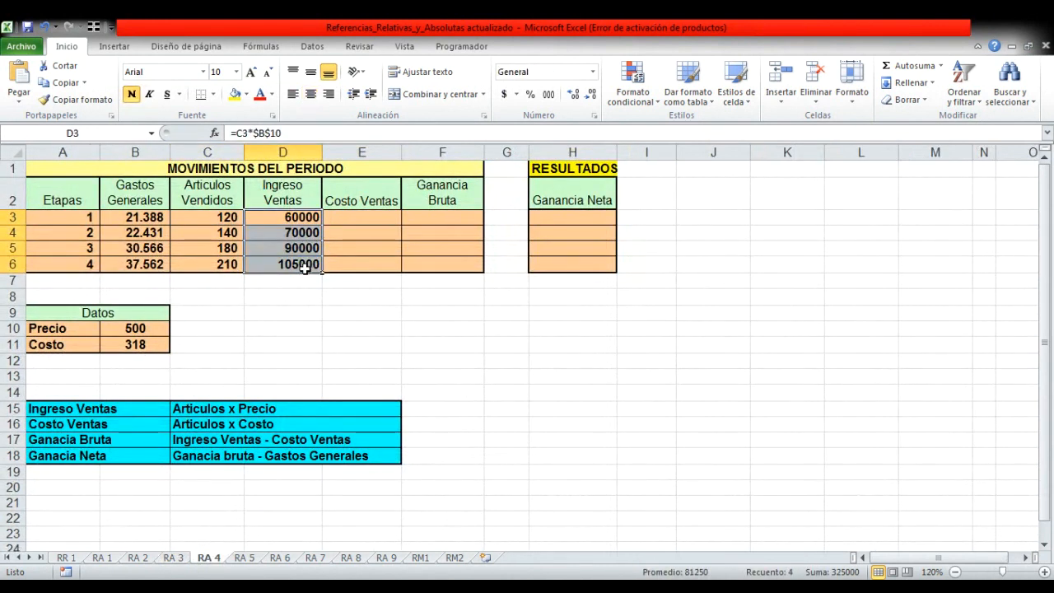
pyautogui.press('Delete')
# Step: Calculate Ingreso Ventas with the formula =C3*$B$10 in D3 and fill it down to D6
pyautogui.click(295, 218)
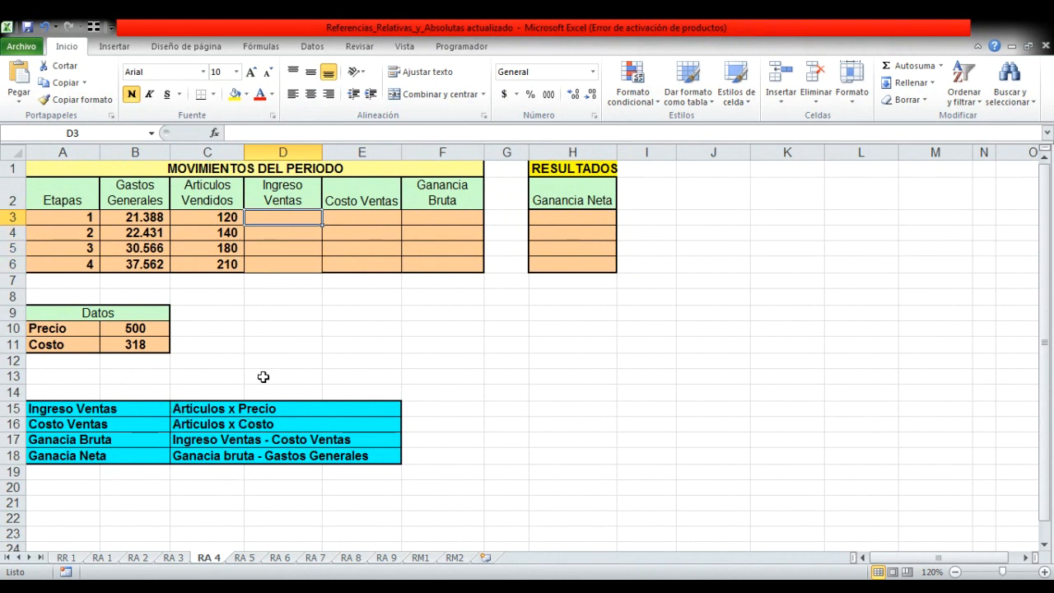
pyautogui.write('=')
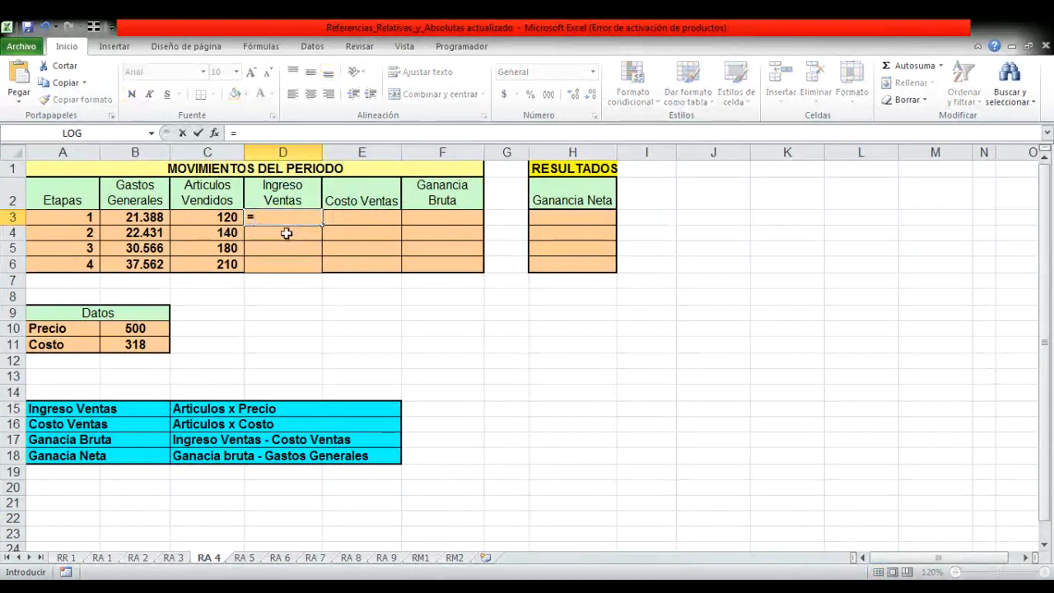
pyautogui.click(224, 218)
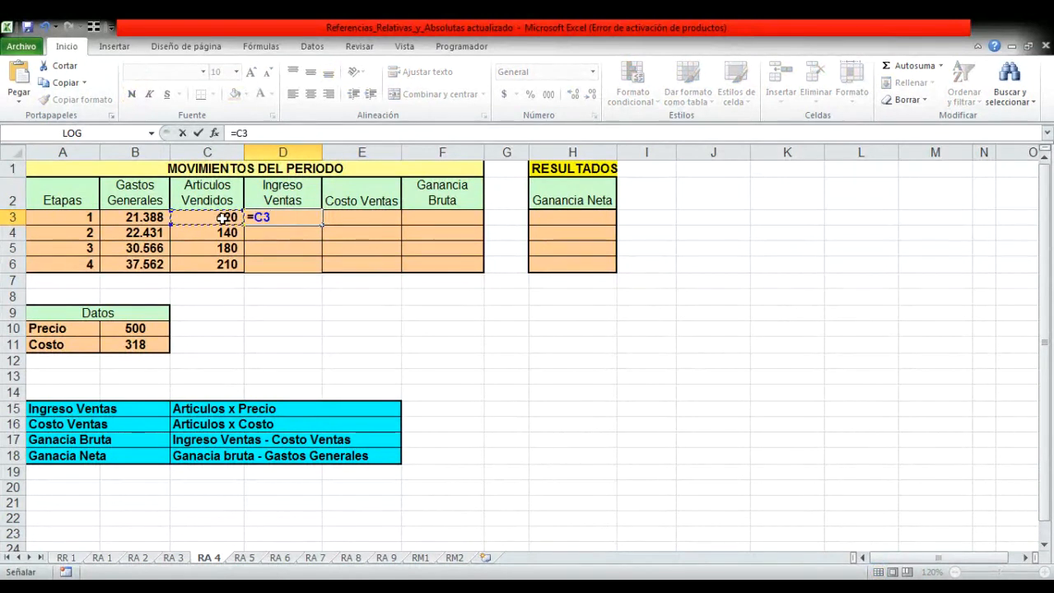
pyautogui.write('*')
pyautogui.click(144, 328)
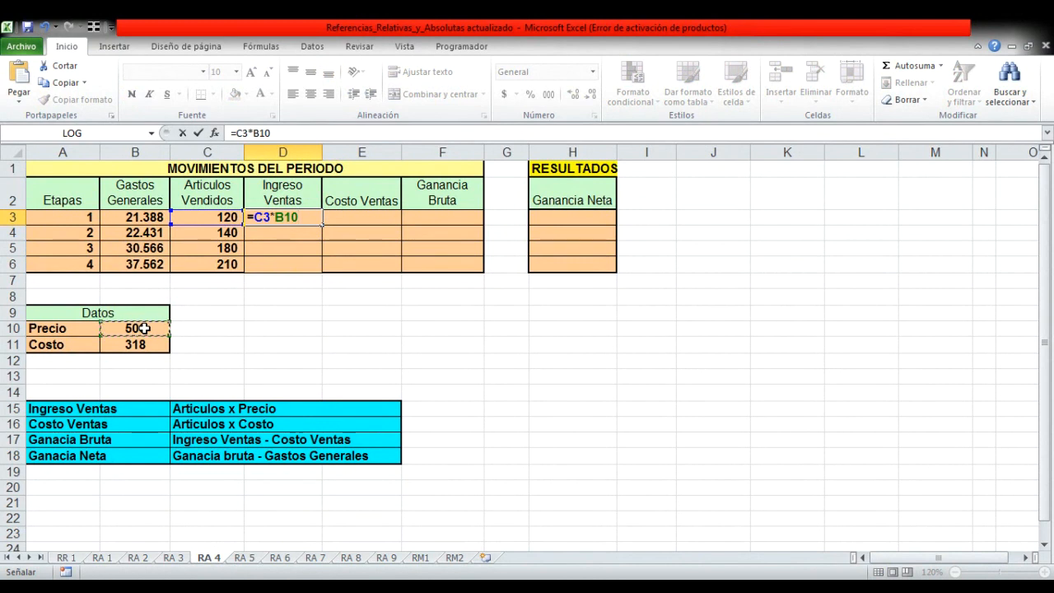
pyautogui.press('F4')
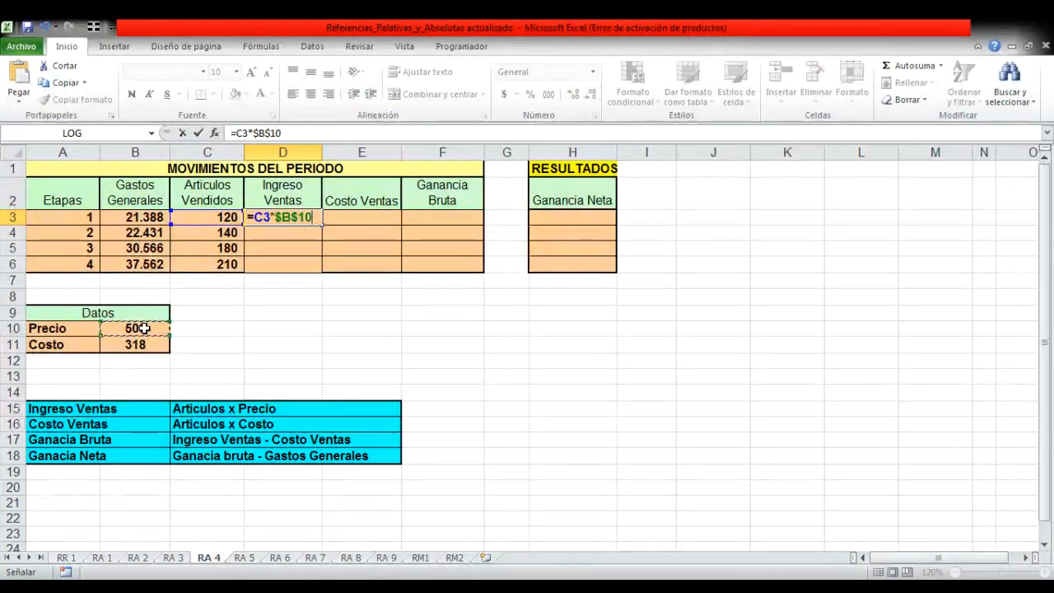
pyautogui.press('Return')
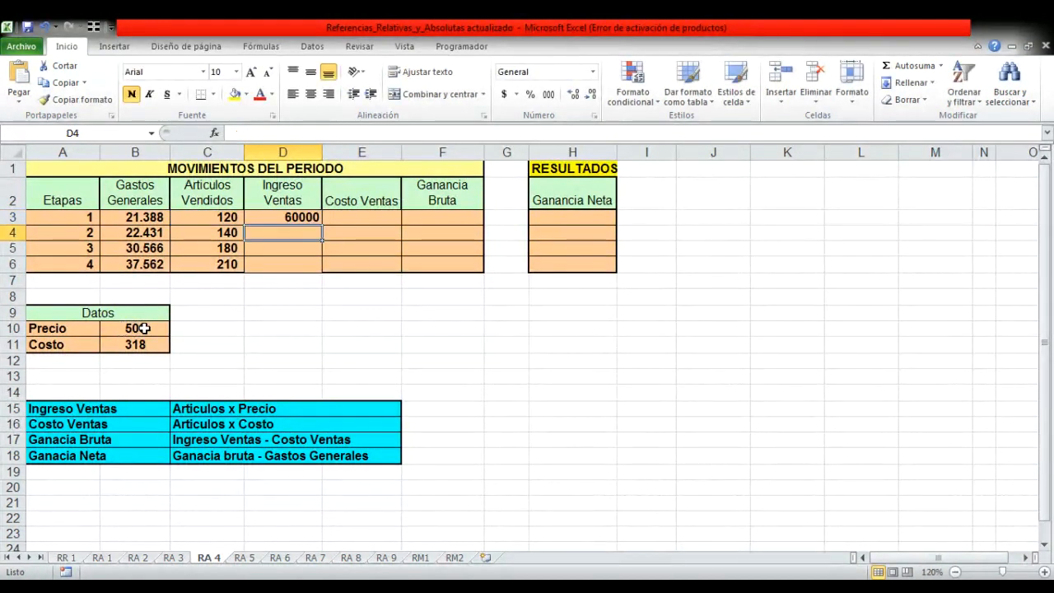
pyautogui.click(292, 216)
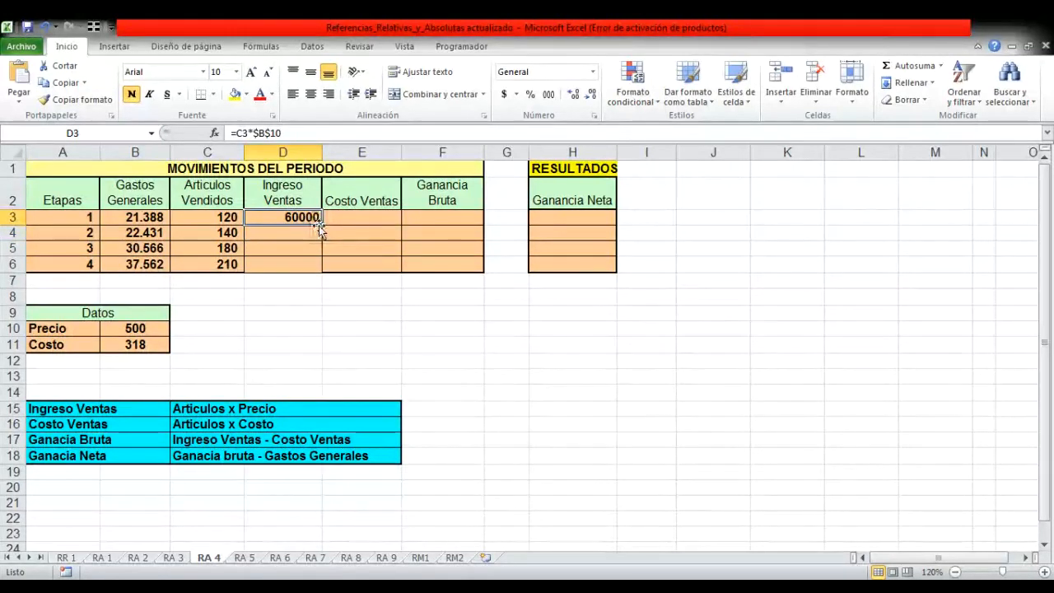
pyautogui.doubleClick(321, 225)
# Step: Calculate Costo Ventas with the formula =C3*$B$11 in E3 and fill it down to E6
pyautogui.click(362, 217)
pyautogui.write('=')
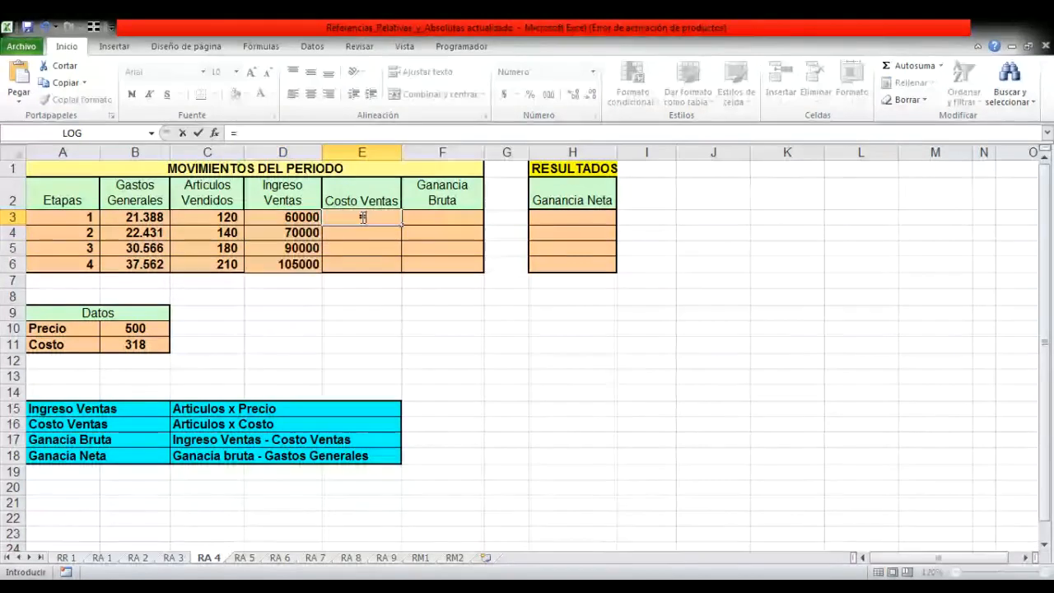
pyautogui.click(226, 217)
pyautogui.write('*')
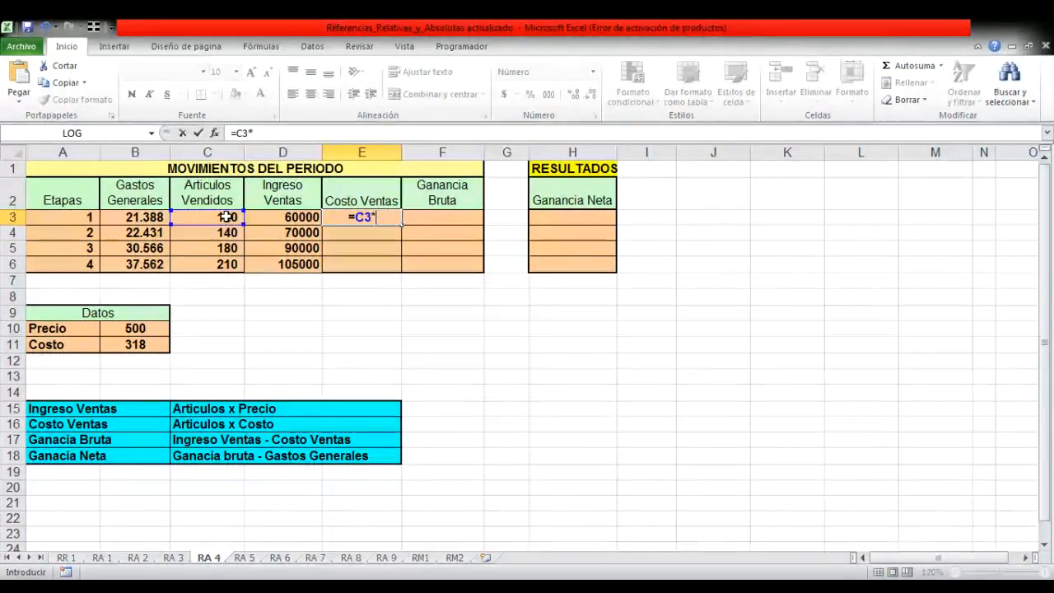
pyautogui.click(129, 346)
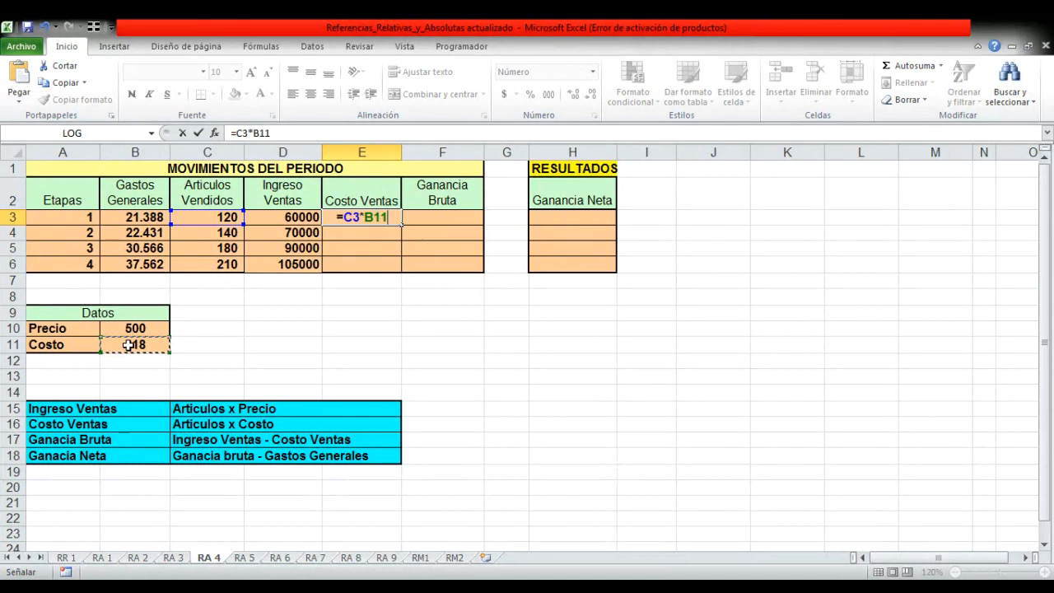
pyautogui.press('F4')
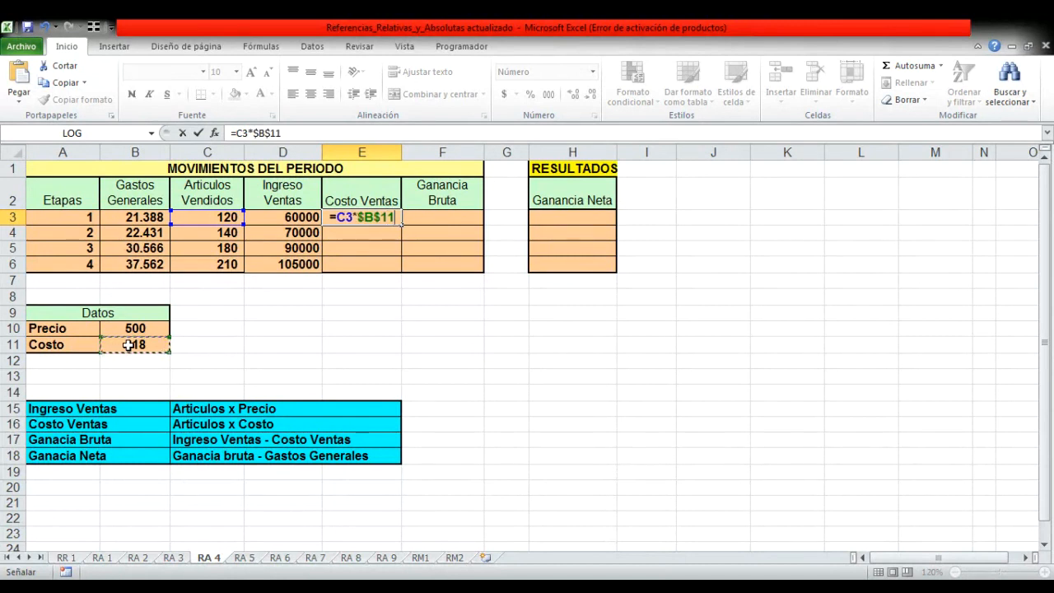
pyautogui.press('Return')
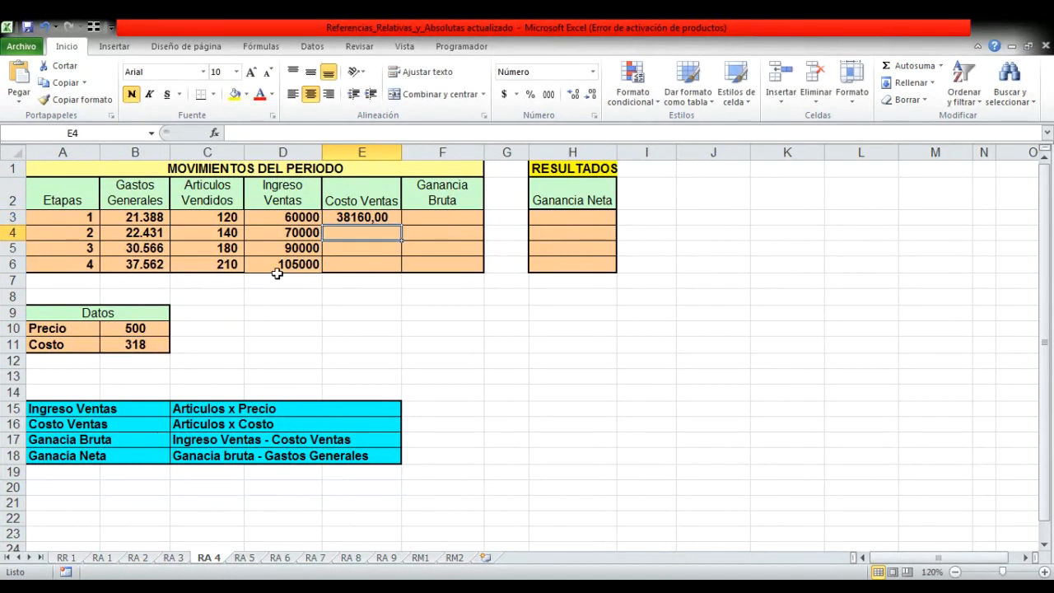
pyautogui.click(359, 219)
pyautogui.moveTo(403, 225); pyautogui.dragTo(404, 270)
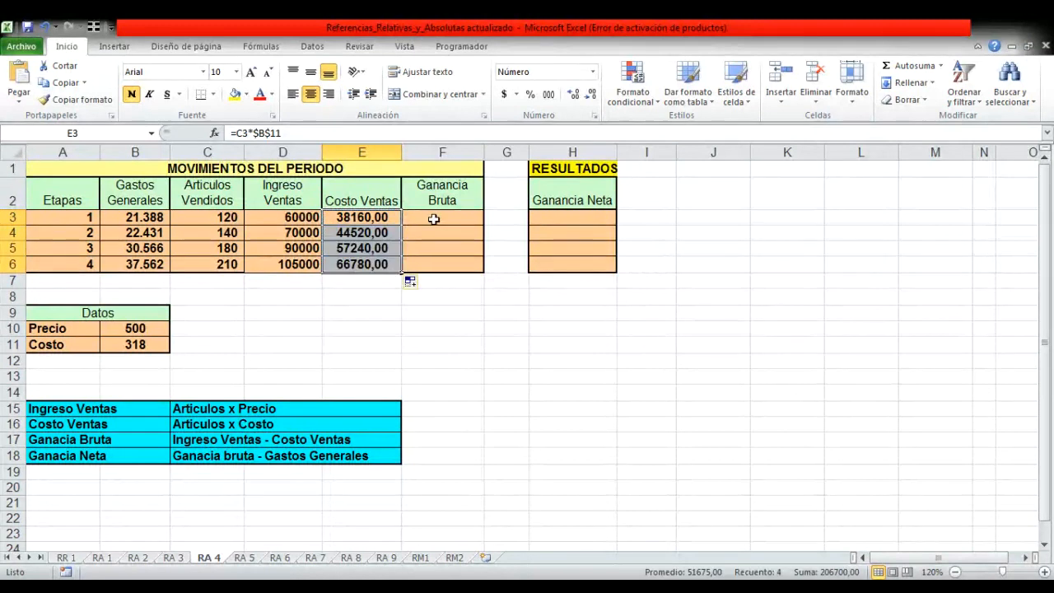
# Step: Calculate Ganancia Bruta with the formula =D3-E3 in F3 and fill it down to F6
pyautogui.click(434, 219)
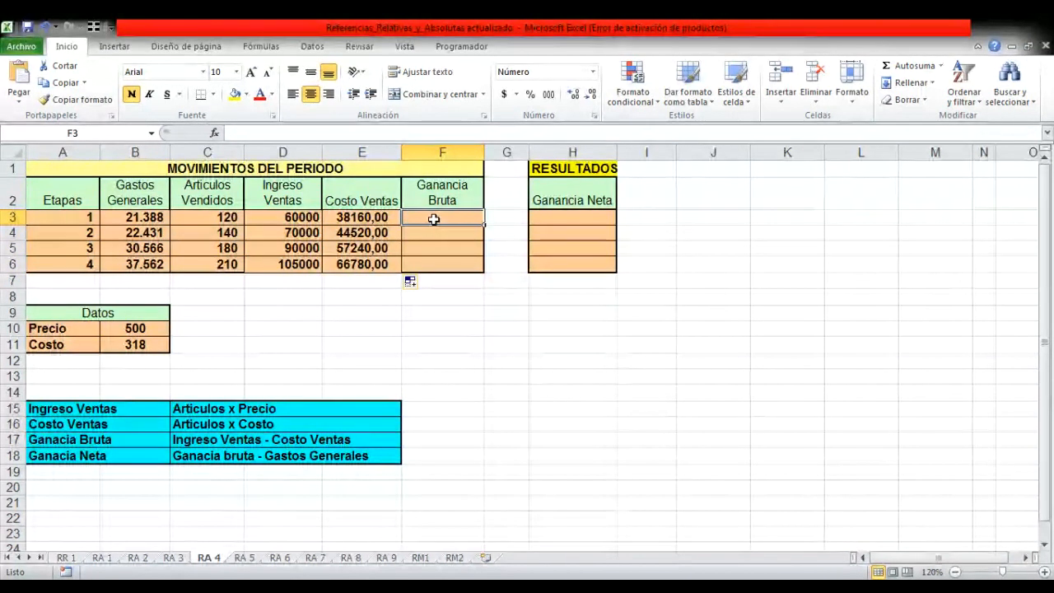
pyautogui.write('=')
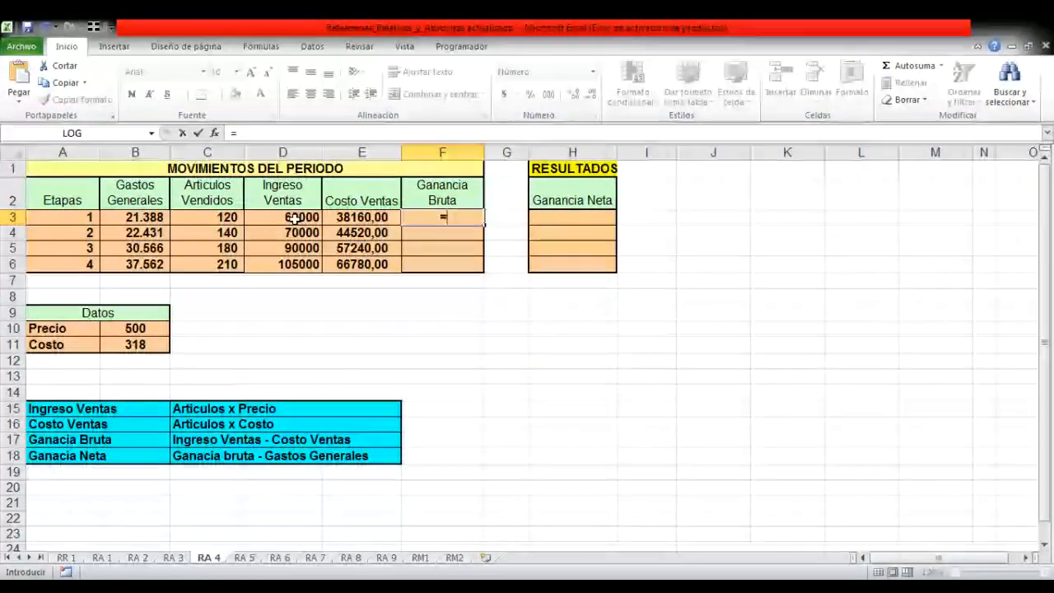
pyautogui.click(294, 217)
pyautogui.write('-')
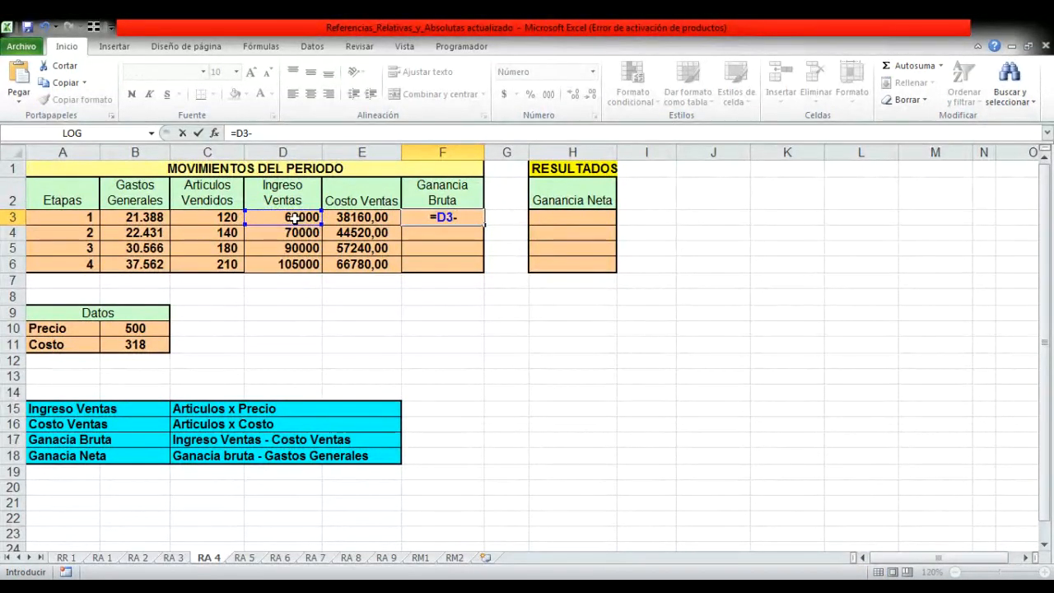
pyautogui.click(347, 218)
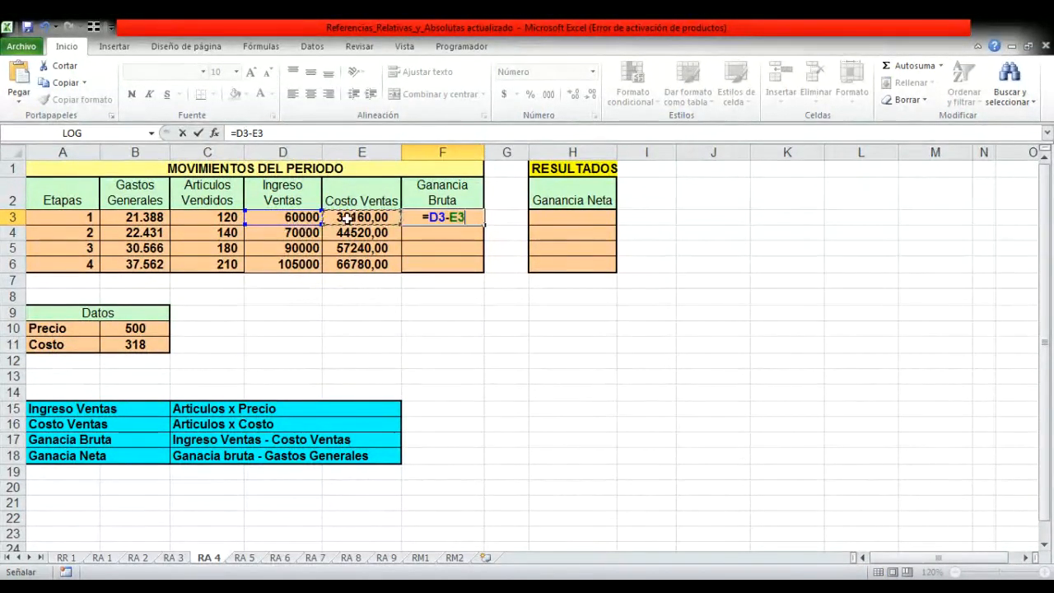
pyautogui.press('Return')
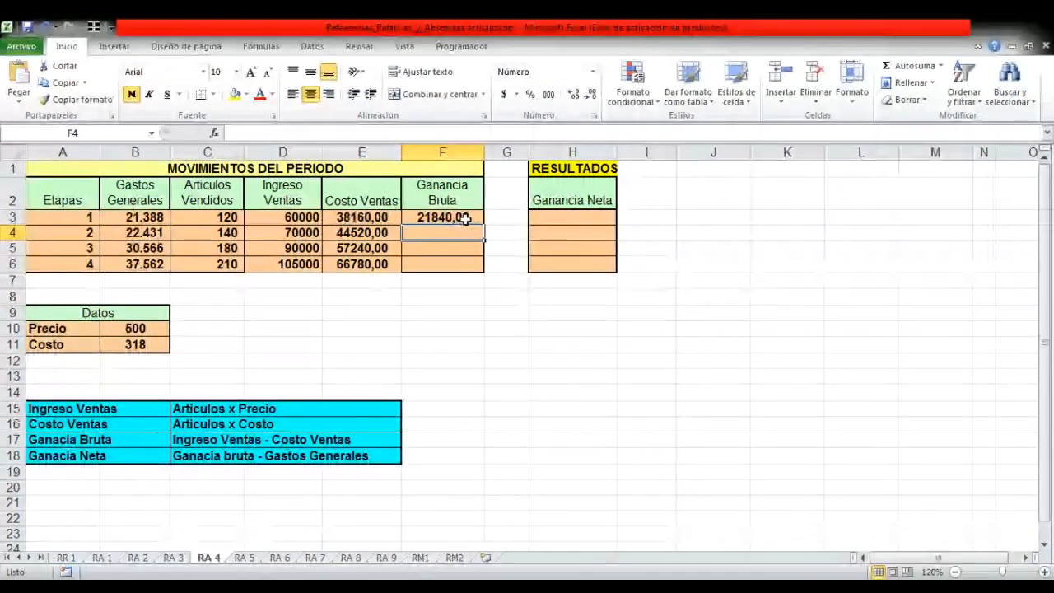
pyautogui.moveTo(480, 228); pyautogui.dragTo(481, 279)
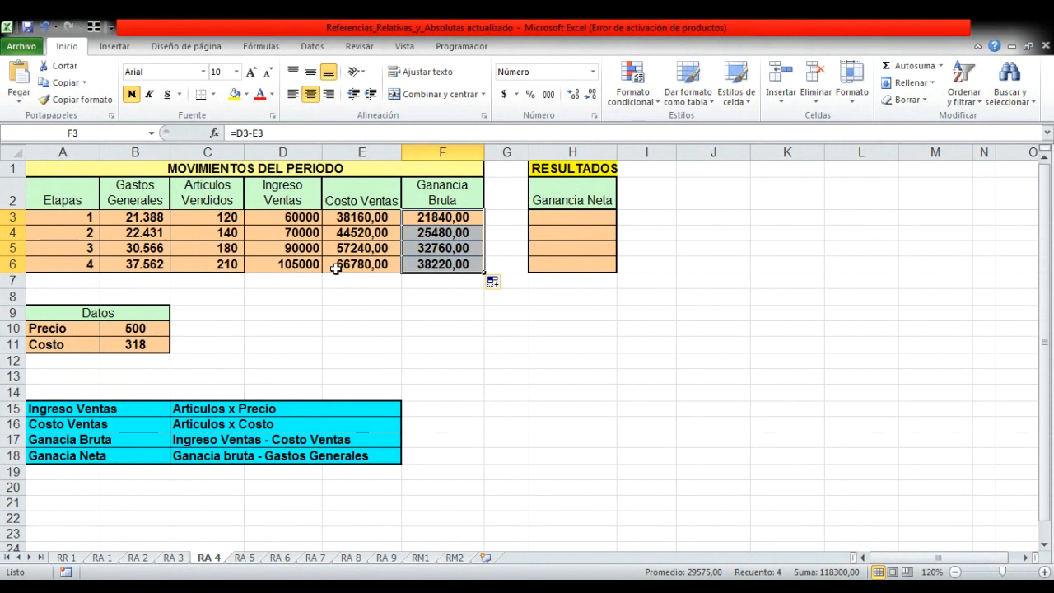
# Step: Format the values in B3:F6 with thousands separators and no decimals
pyautogui.moveTo(143, 218); pyautogui.dragTo(452, 262)
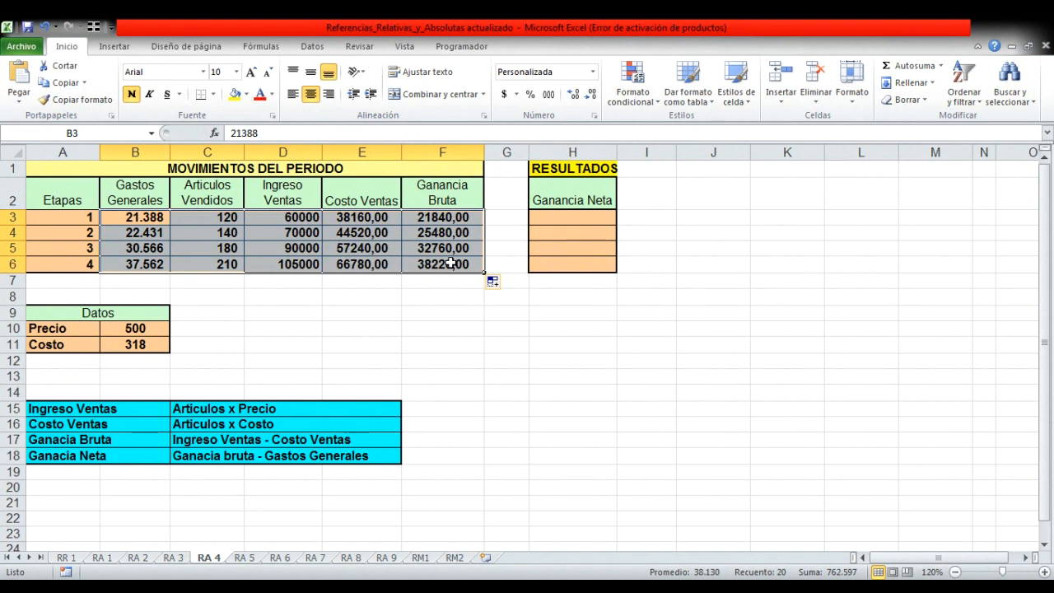
pyautogui.click(548, 96)
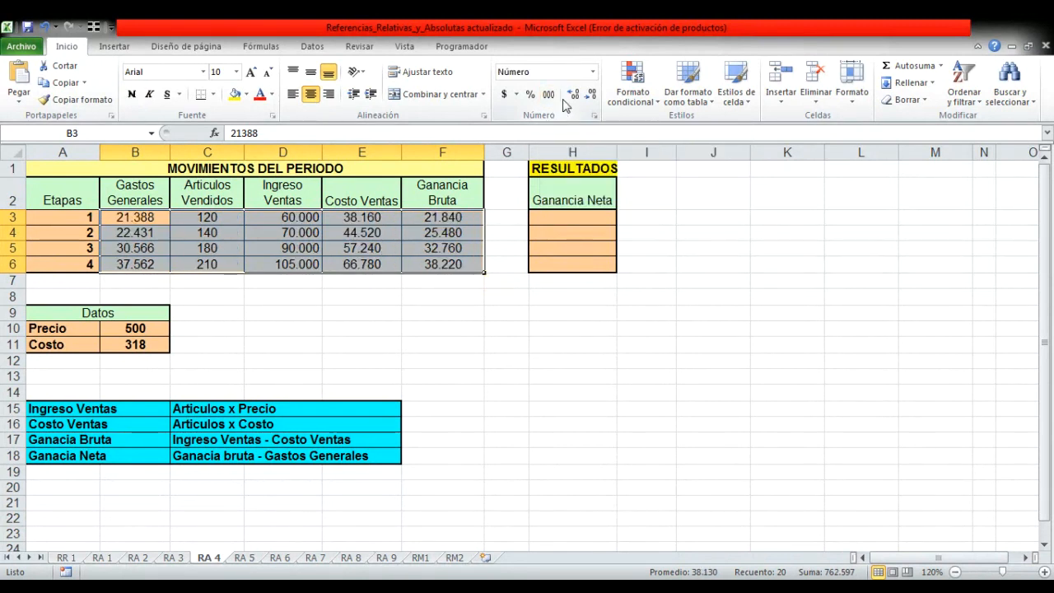
pyautogui.click(592, 99)
pyautogui.click(580, 95)
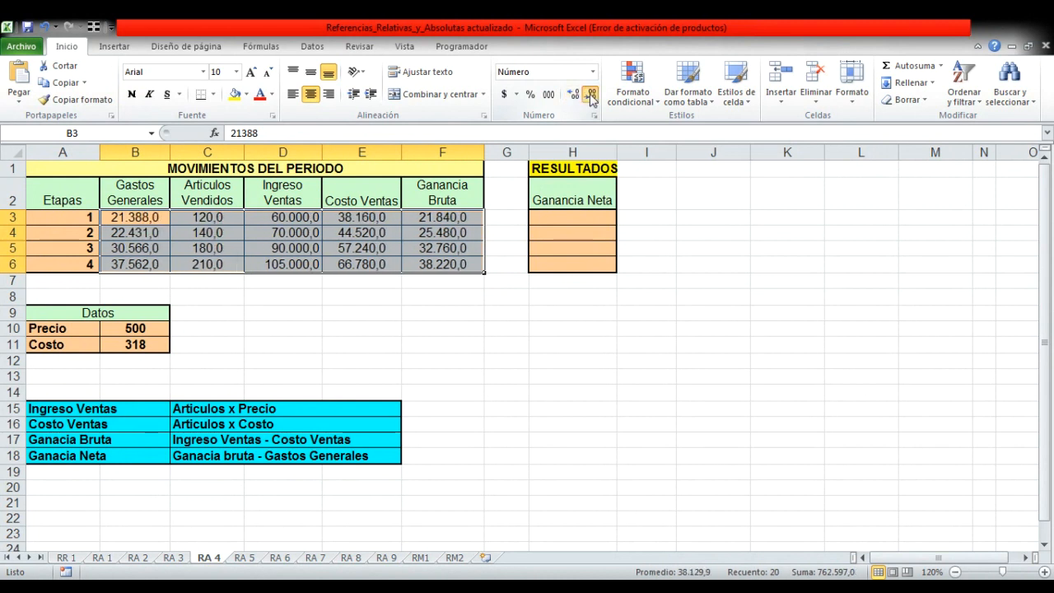
pyautogui.click(591, 96)
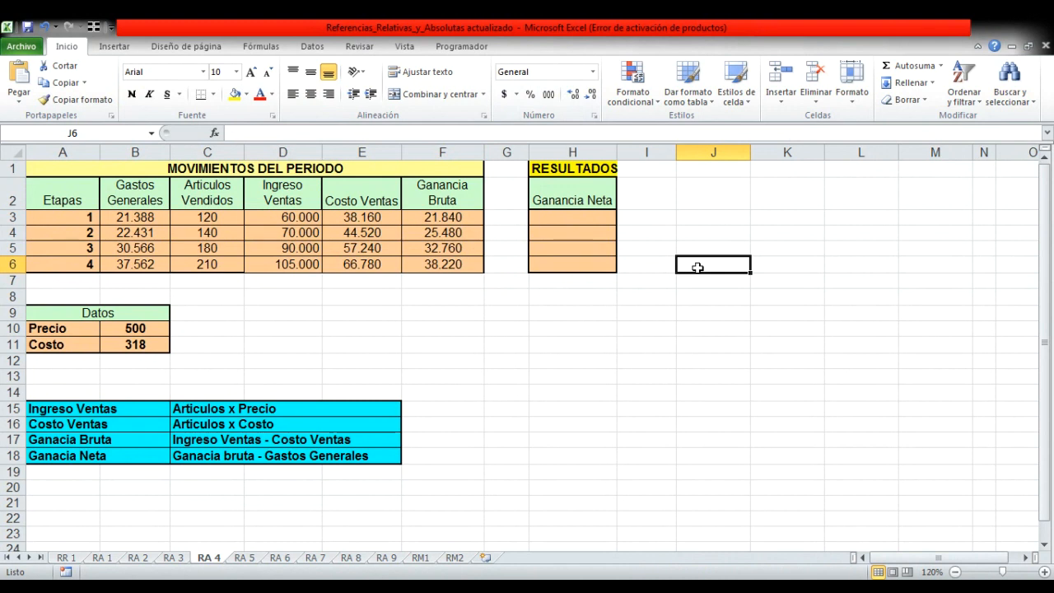
# Step: Calculate Ganancia Neta with the formula =F3-B3 in H3 and fill it down to H6
pyautogui.click(592, 218)
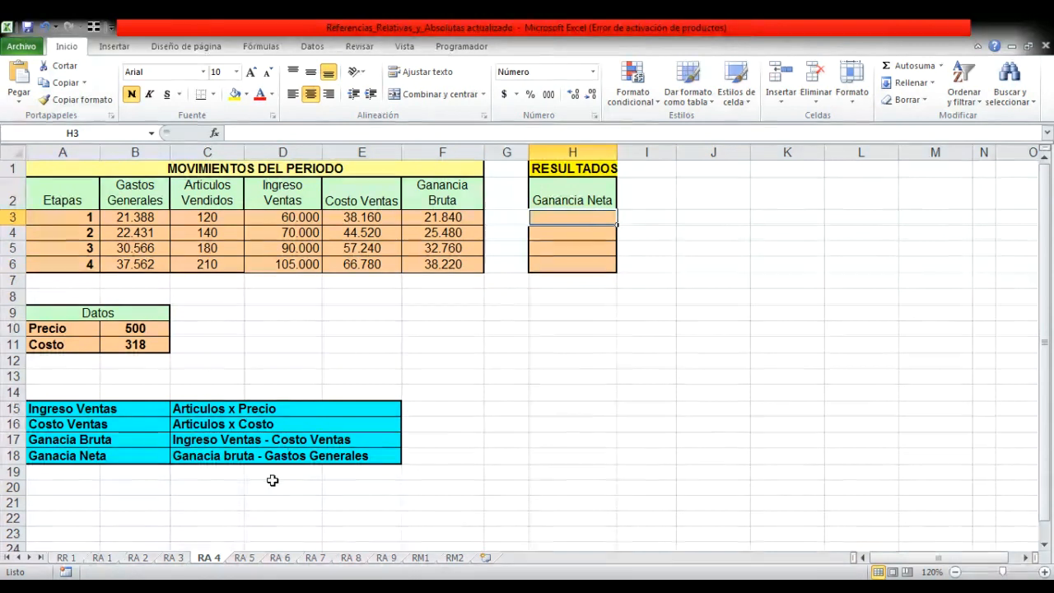
pyautogui.write('=')
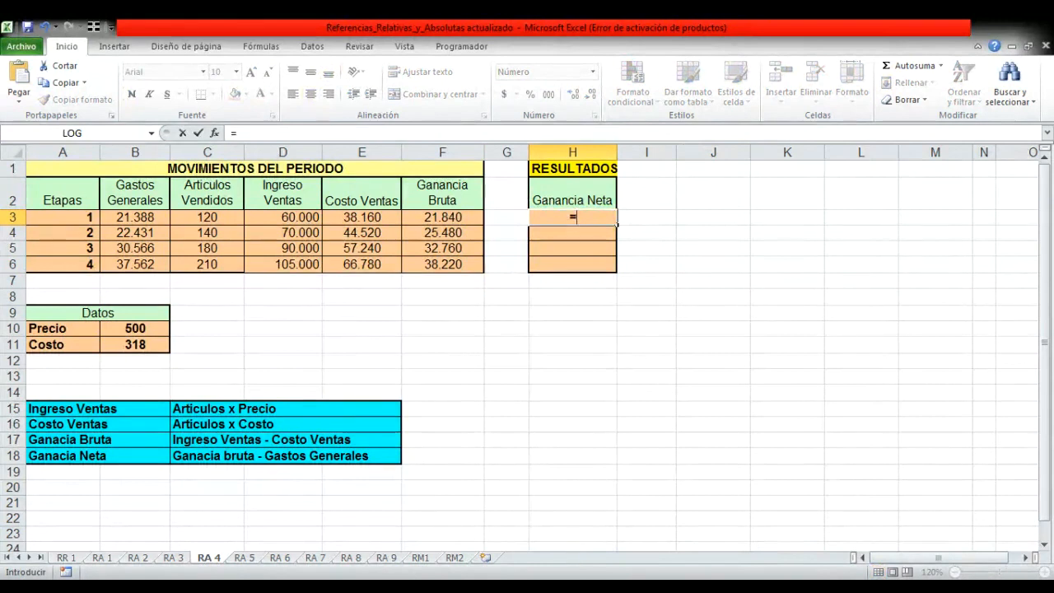
pyautogui.click(435, 217)
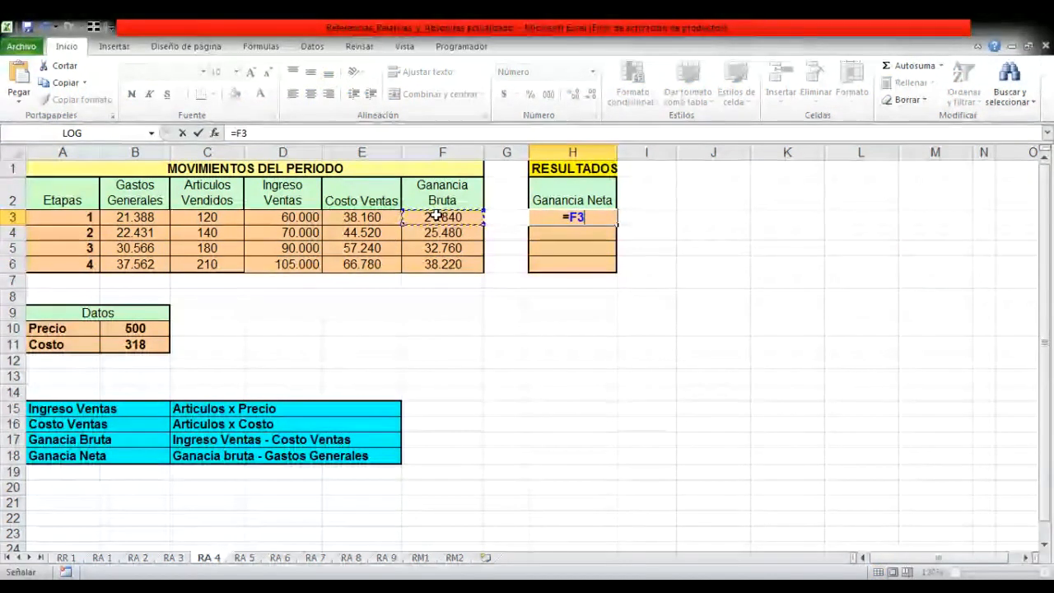
pyautogui.write('-')
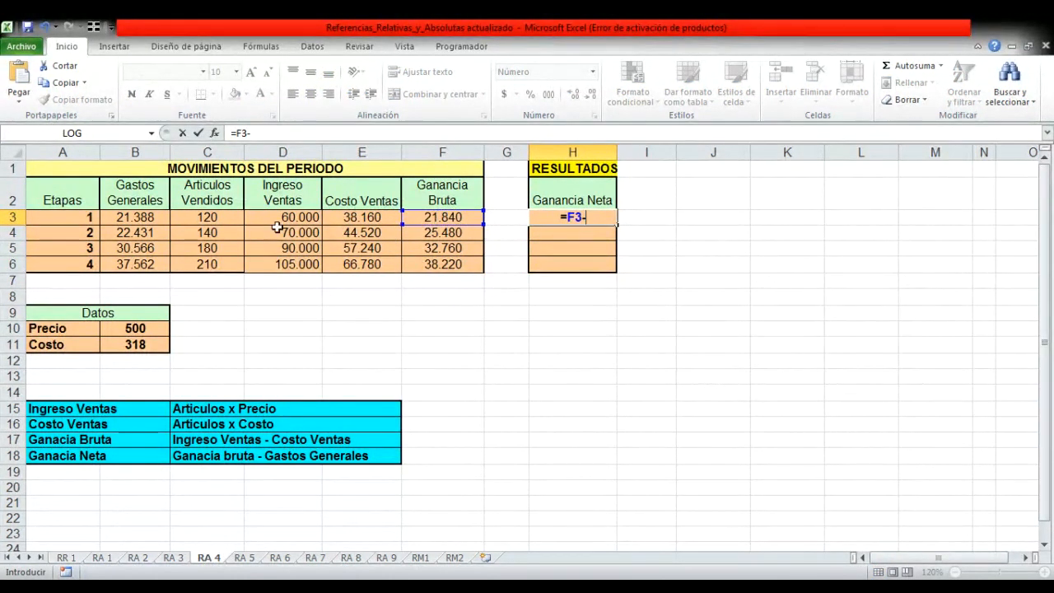
pyautogui.click(152, 219)
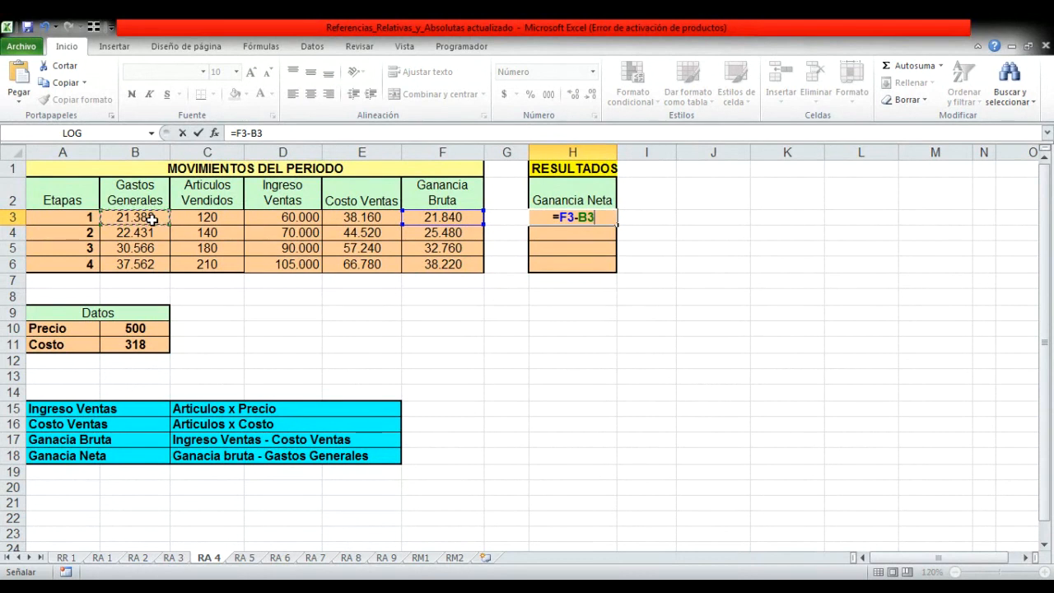
pyautogui.press('Return')
pyautogui.click(539, 217)
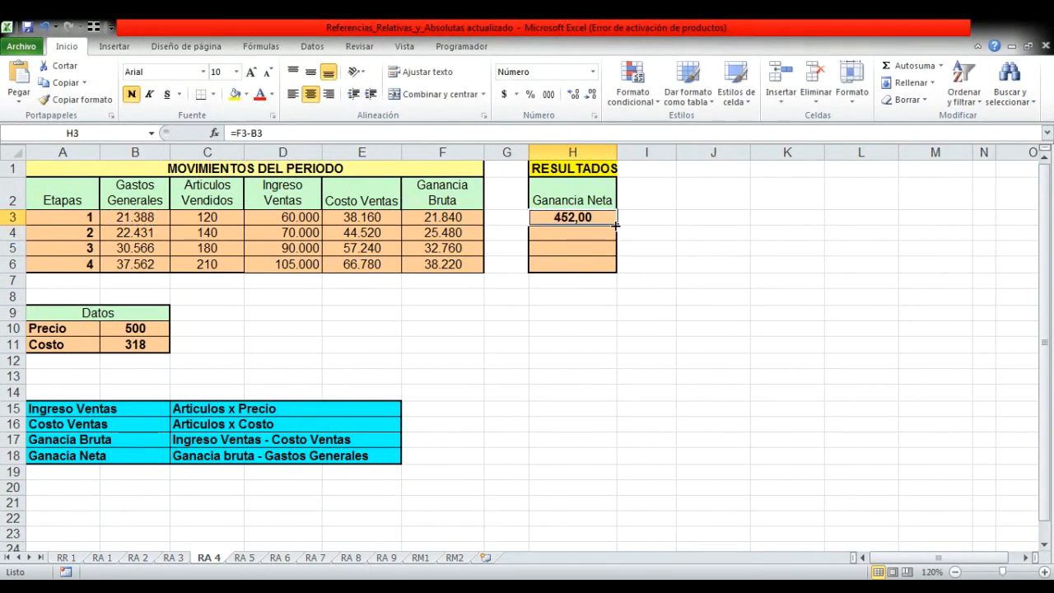
pyautogui.moveTo(616, 224); pyautogui.dragTo(617, 276)
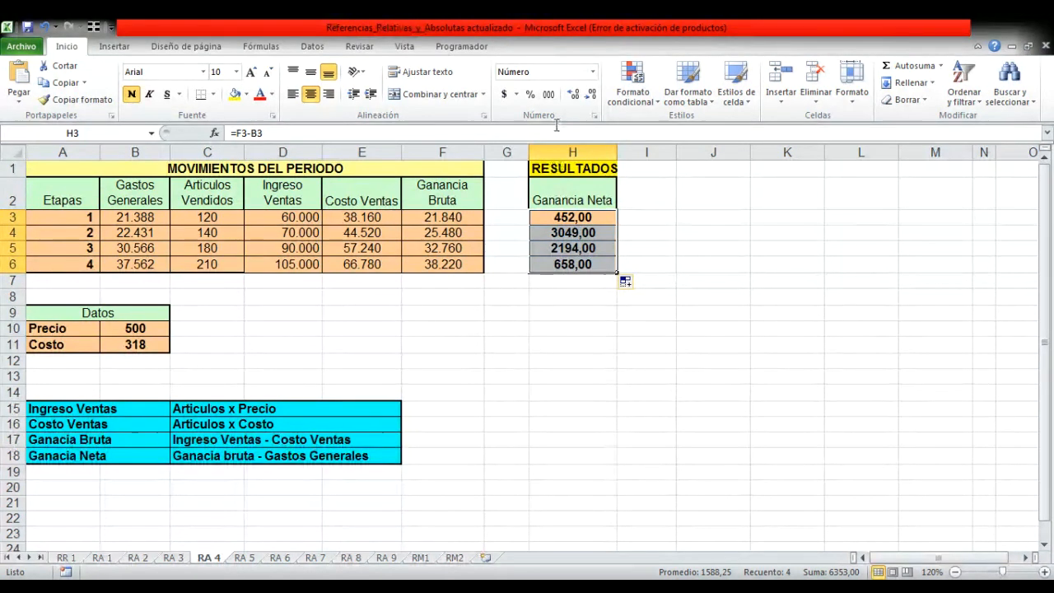
# Step: Format the Ganancia Neta values in H3:H6 with thousands separators and no decimals
pyautogui.click(590, 96)
pyautogui.click(590, 96)
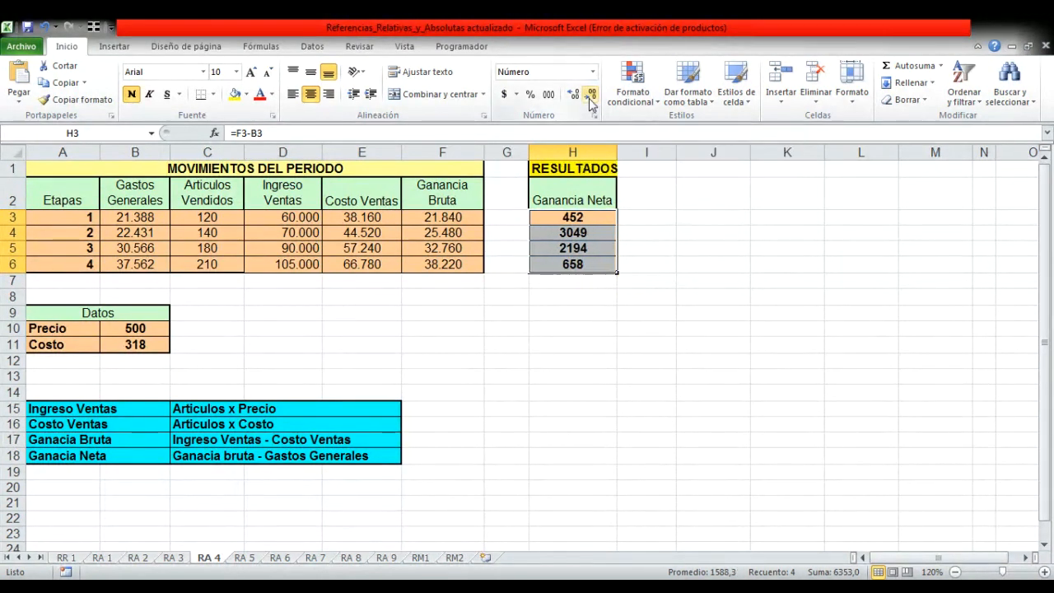
pyautogui.click(548, 94)
pyautogui.click(655, 359)
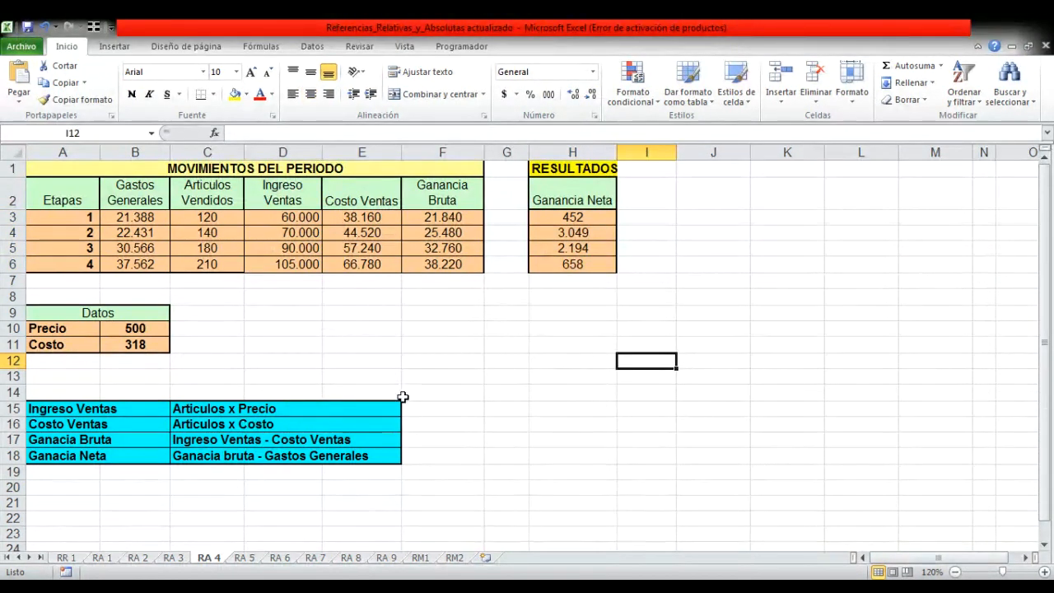
# Step: On sheet RA 5, calculate Ingresos with the formula =B2*C2 in D2 and fill it down to D8
pyautogui.click(245, 558)
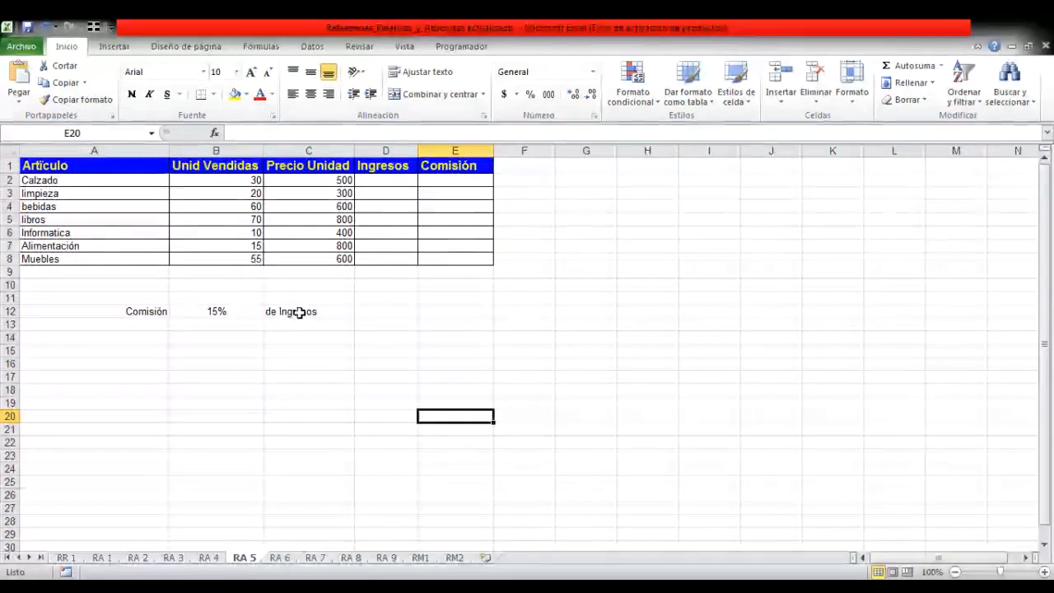
pyautogui.click(1044, 572)
pyautogui.click(1045, 572)
pyautogui.click(1044, 573)
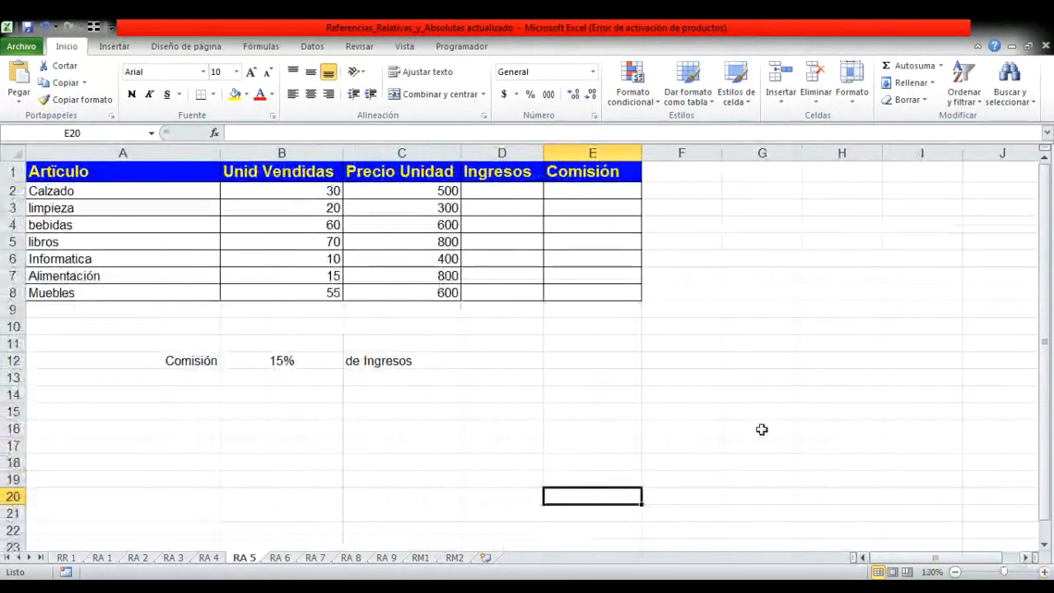
pyautogui.click(499, 194)
pyautogui.write('=')
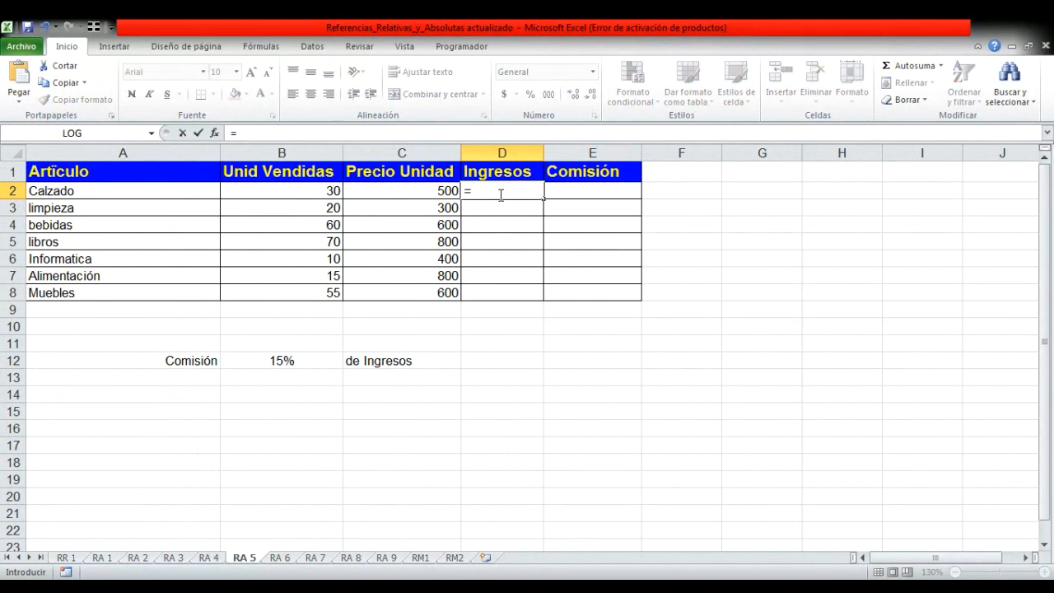
pyautogui.click(327, 190)
pyautogui.write('*')
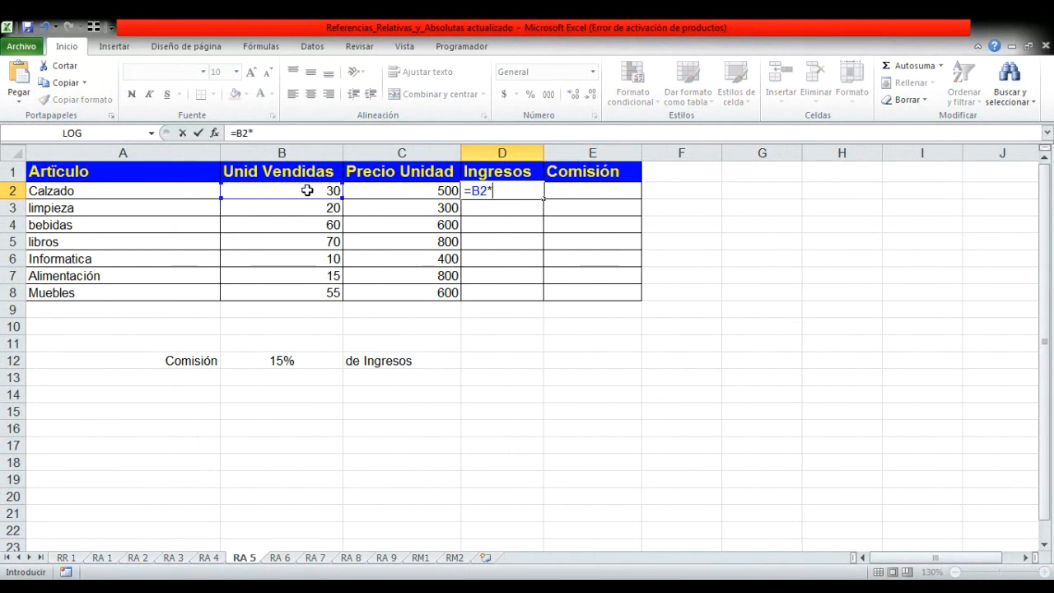
pyautogui.click(377, 196)
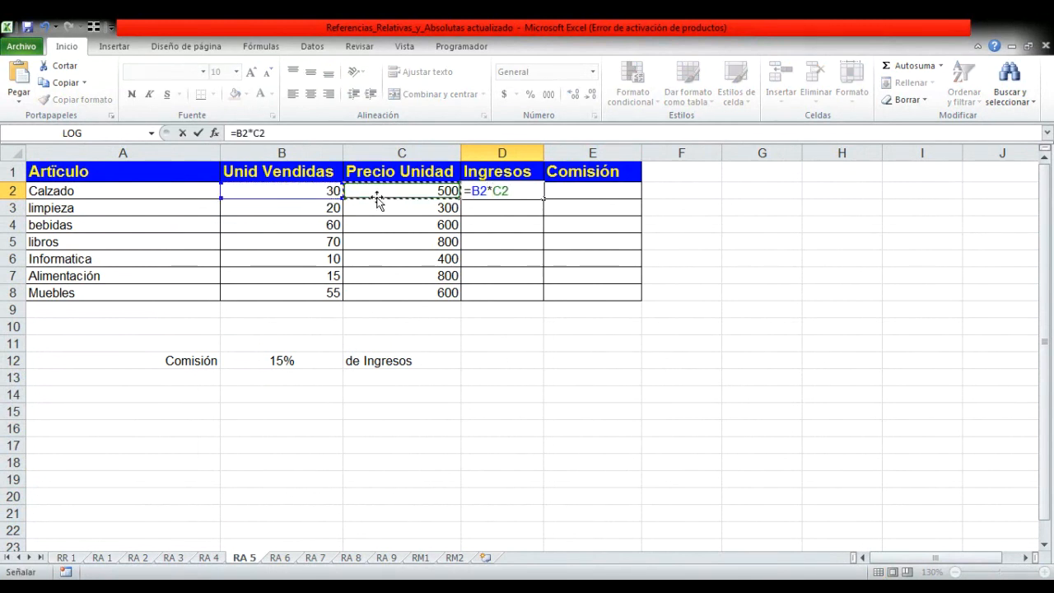
pyautogui.press('Return')
pyautogui.click(497, 191)
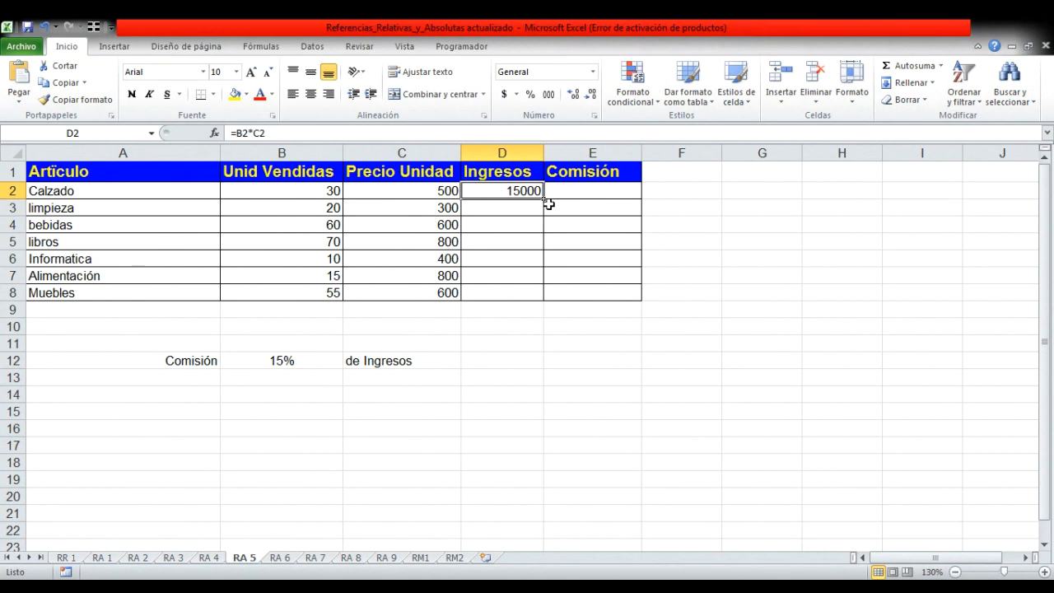
pyautogui.doubleClick(545, 199)
# Step: Calculate Comisión with the formula =D2*$B$12 in E2 and fill it down to E8
pyautogui.click(559, 195)
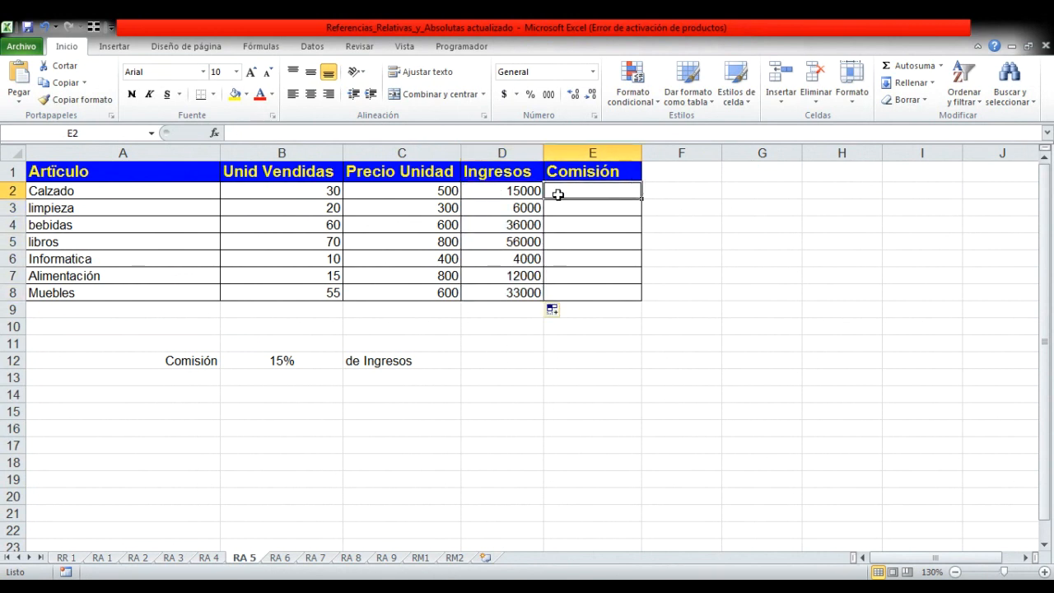
pyautogui.write('=')
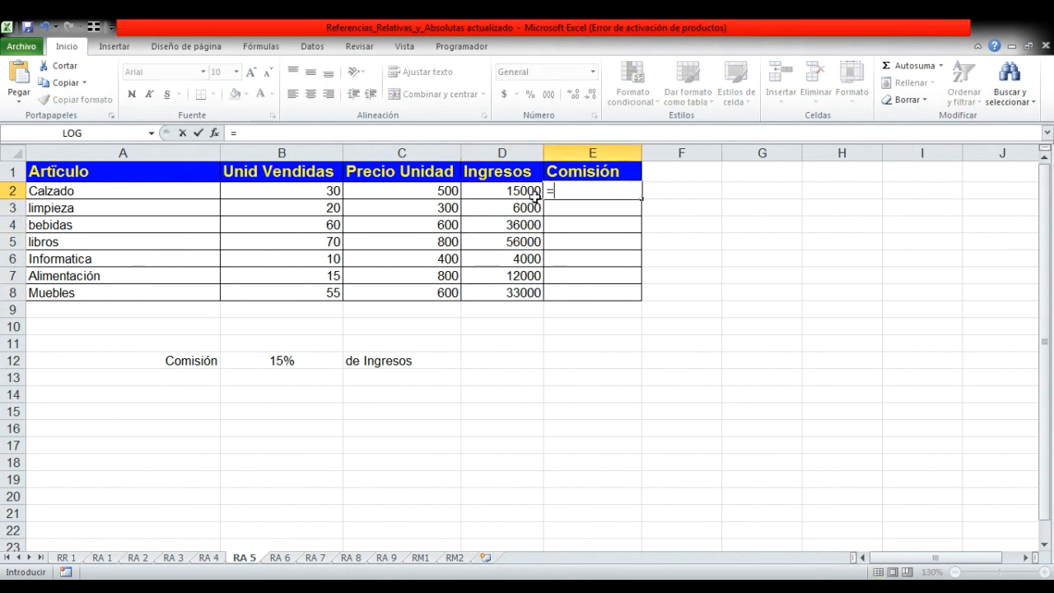
pyautogui.click(509, 191)
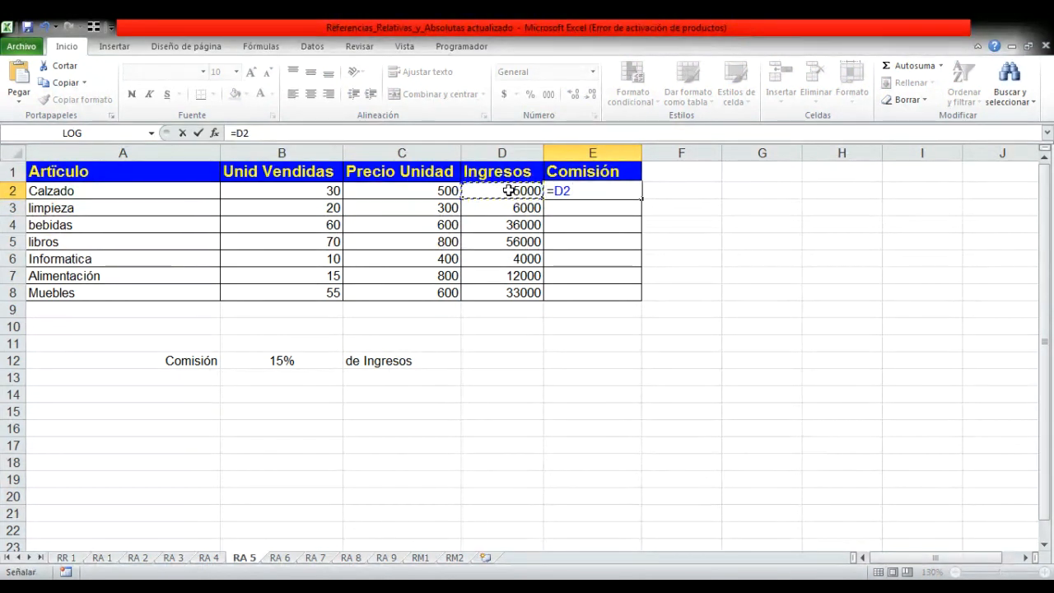
pyautogui.write('*')
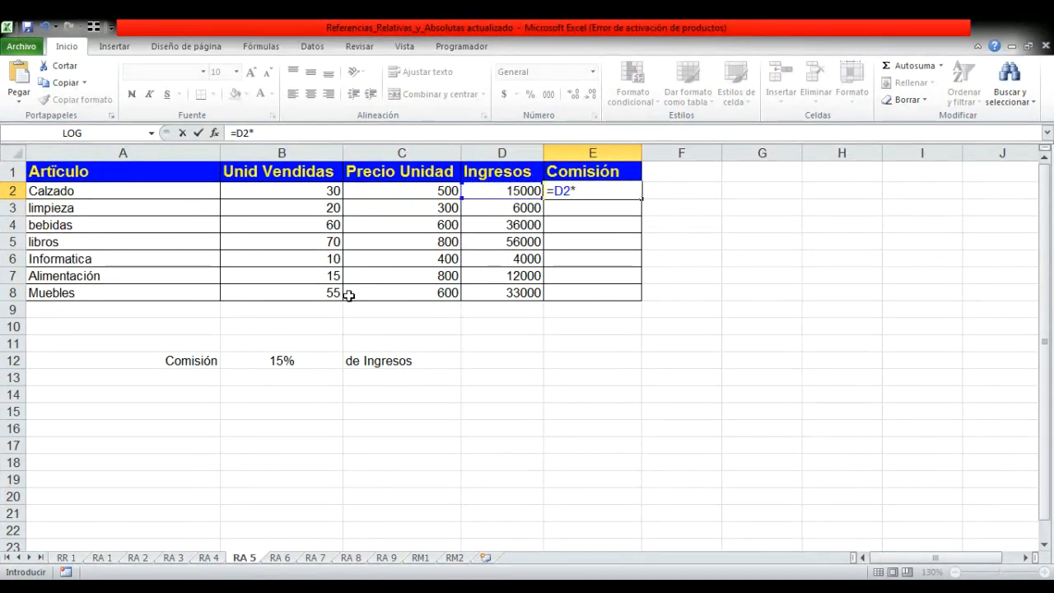
pyautogui.click(306, 361)
pyautogui.press('F4')
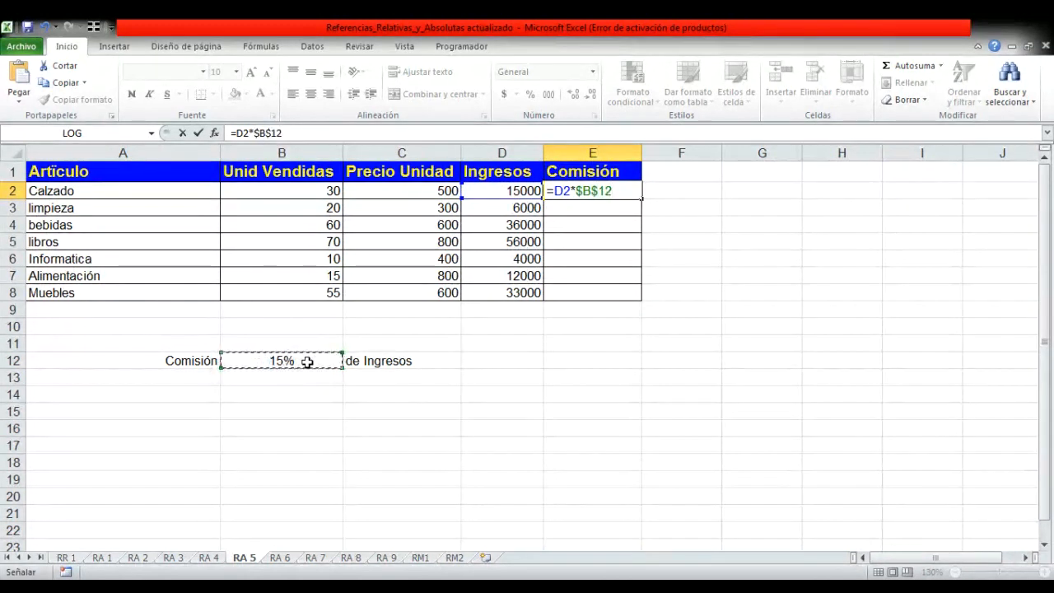
pyautogui.press('Return')
pyautogui.click(598, 195)
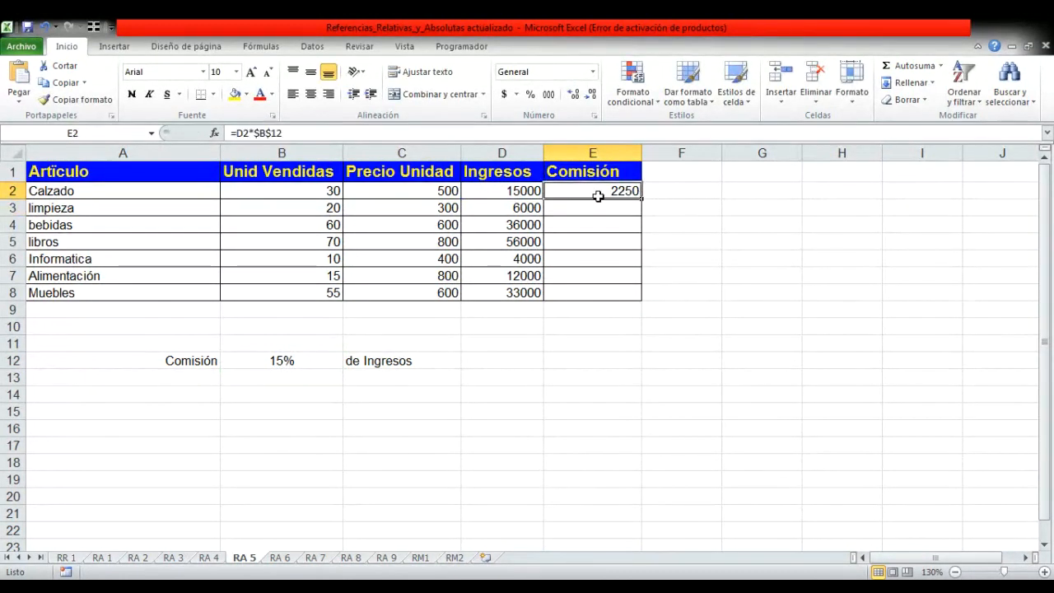
pyautogui.moveTo(642, 198); pyautogui.dragTo(642, 302)
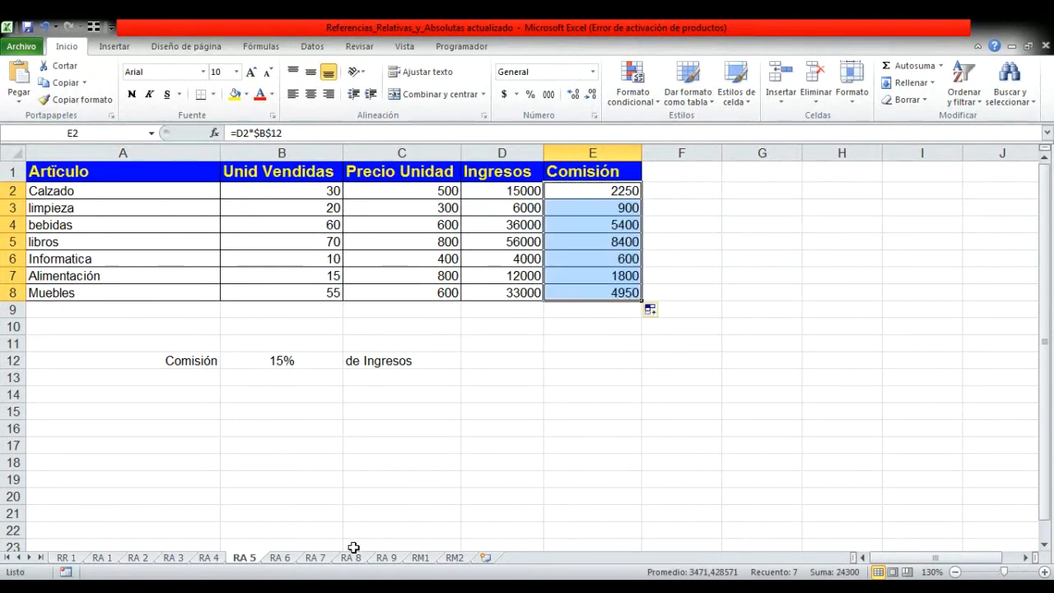
# Step: Open sheet RA 6 and review the headings Precio U.S.$, Precio $, Ajuste IPC and Precio Final $
pyautogui.click(280, 558)
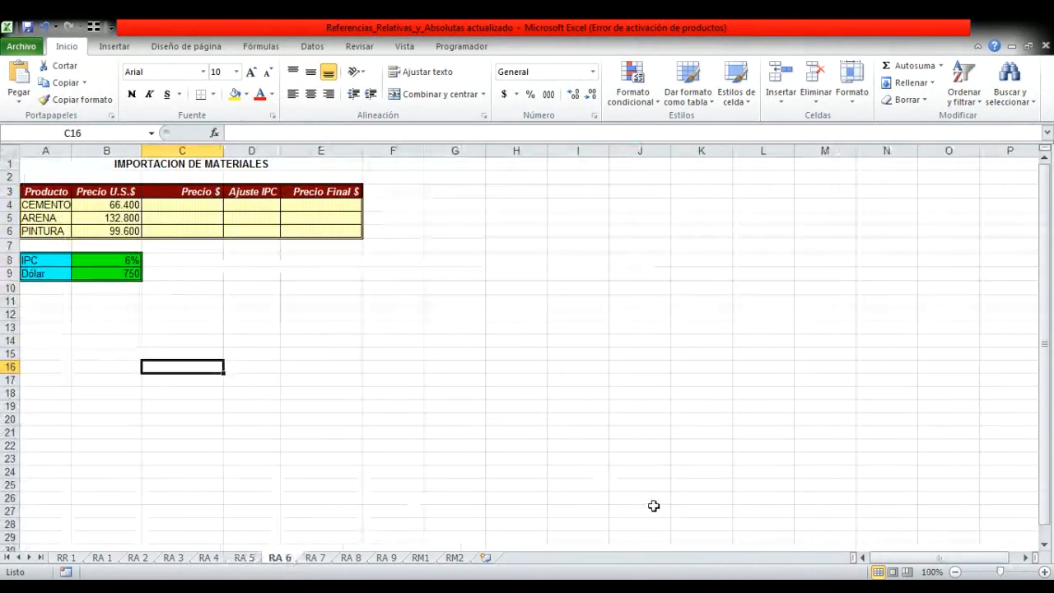
pyautogui.click(1044, 572)
pyautogui.click(1043, 571)
pyautogui.click(1043, 572)
pyautogui.click(1044, 572)
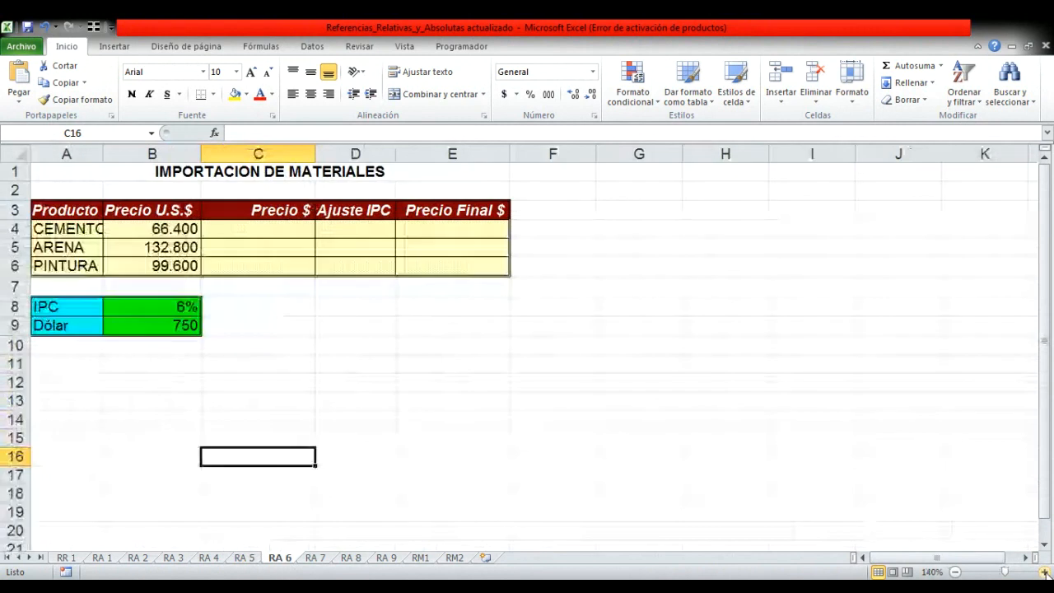
pyautogui.click(152, 210)
pyautogui.click(271, 212)
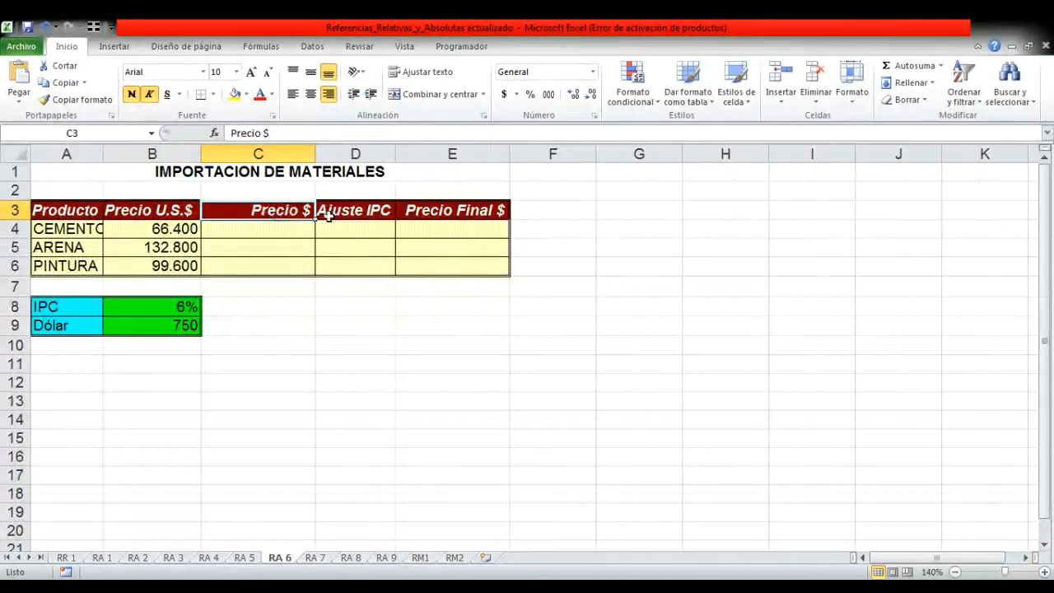
pyautogui.click(355, 212)
pyautogui.click(448, 212)
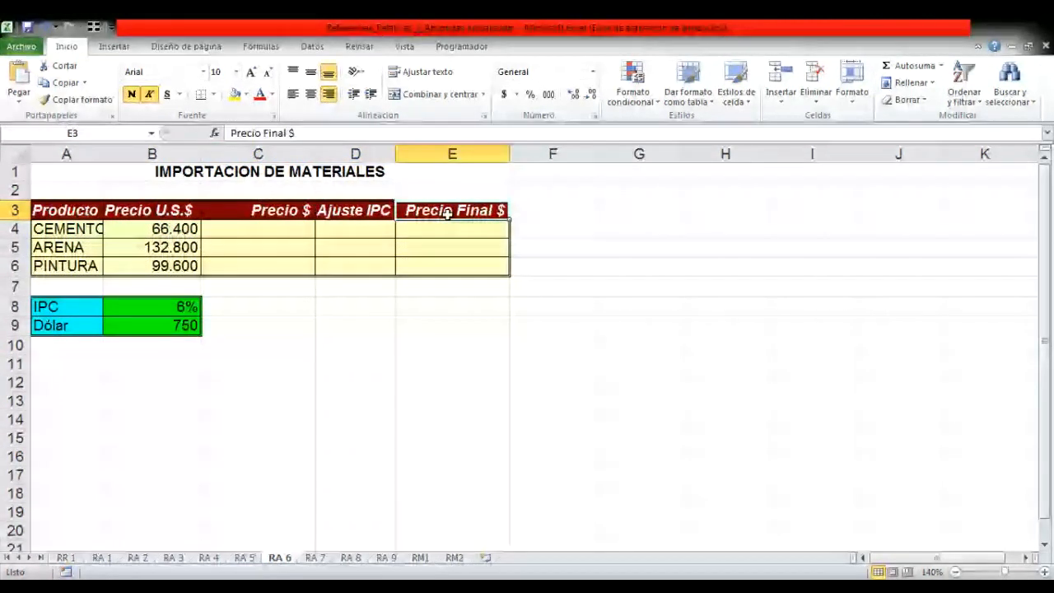
# Step: Calculate Precio $ with the formula =B4*$B$9 in C4 and fill it down to C6
pyautogui.click(293, 227)
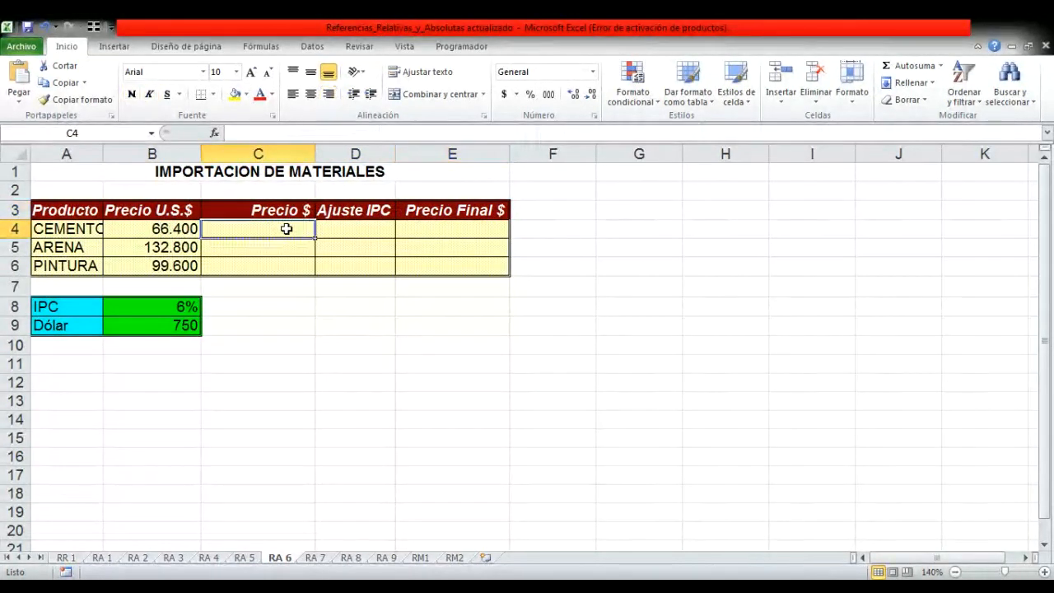
pyautogui.write('=')
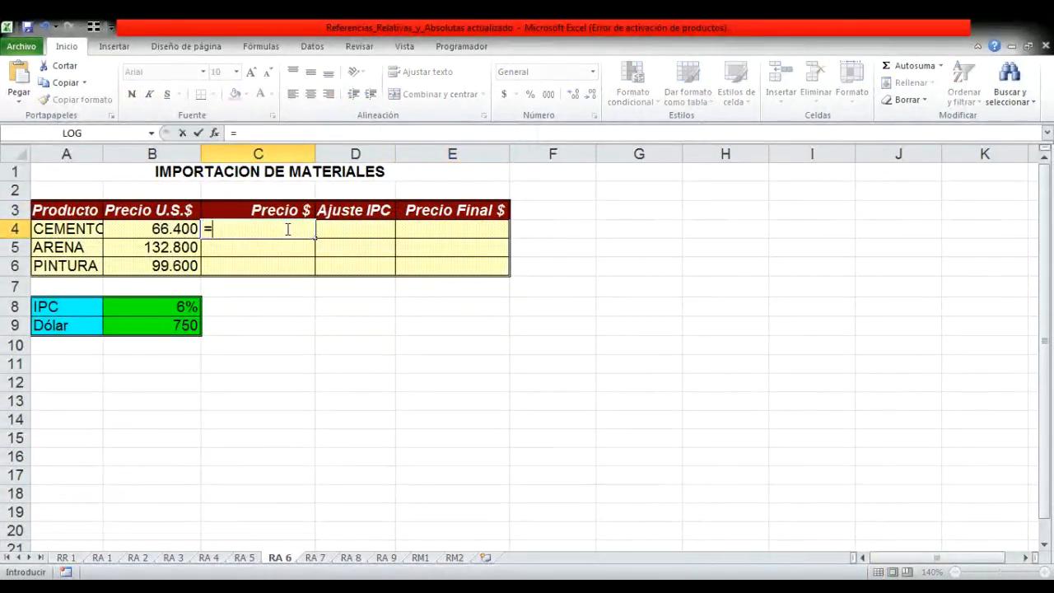
pyautogui.click(174, 232)
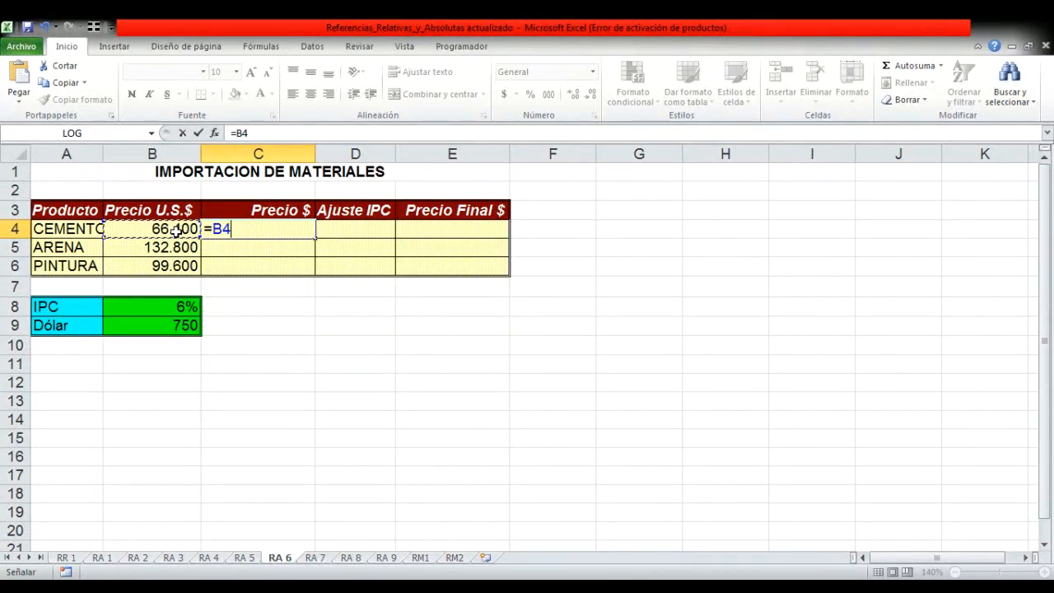
pyautogui.write('*')
pyautogui.click(170, 326)
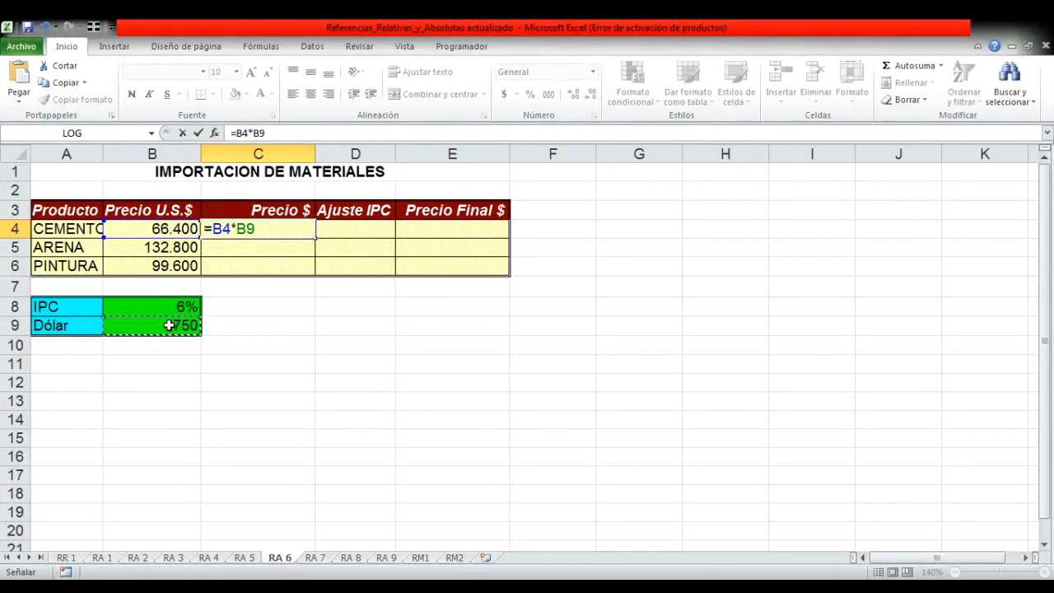
pyautogui.press('Return')
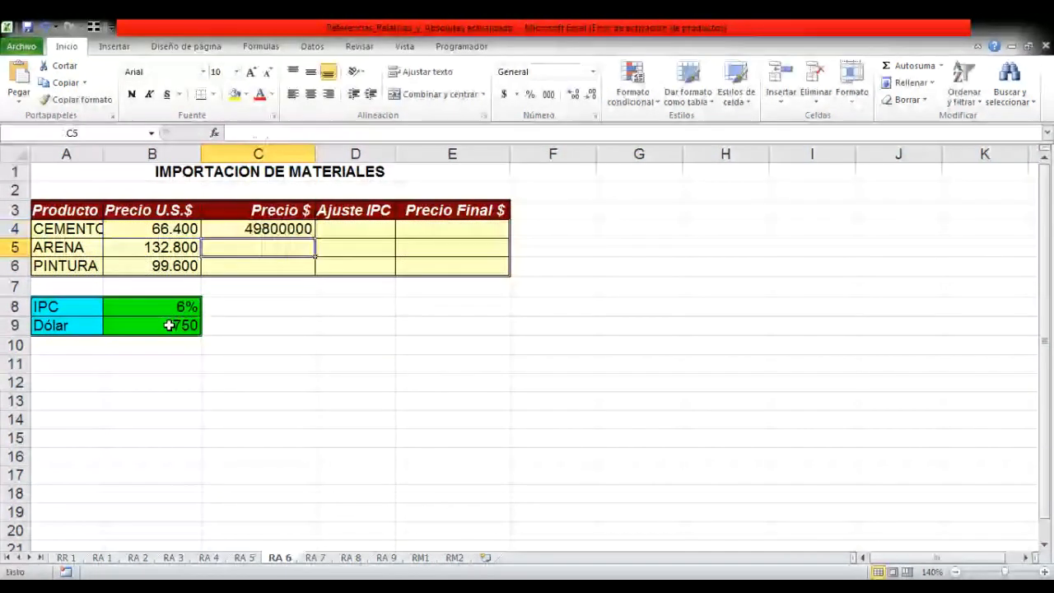
pyautogui.click(304, 228)
pyautogui.moveTo(313, 237); pyautogui.dragTo(316, 269)
# Step: Calculate Ajuste IPC with the formula =C4*$B$8 in D4 and widen column D to fit the value
pyautogui.click(336, 228)
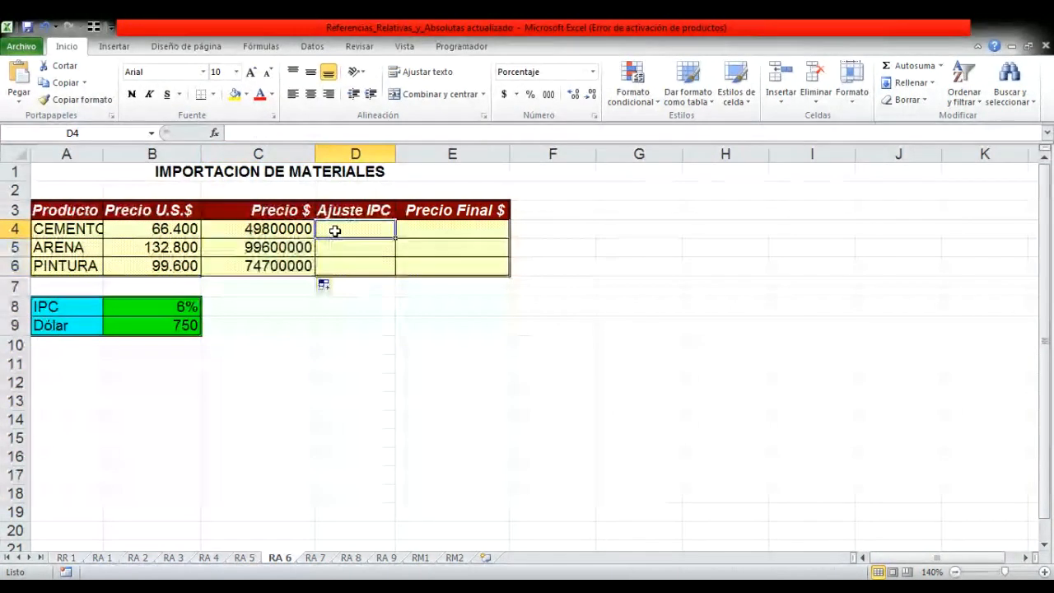
pyautogui.write('=')
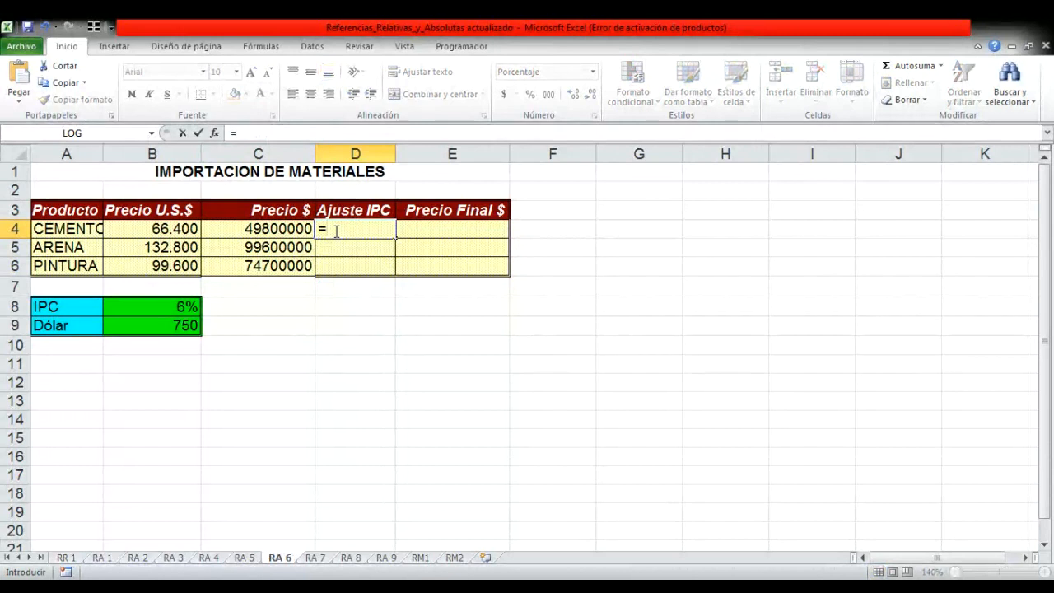
pyautogui.click(287, 227)
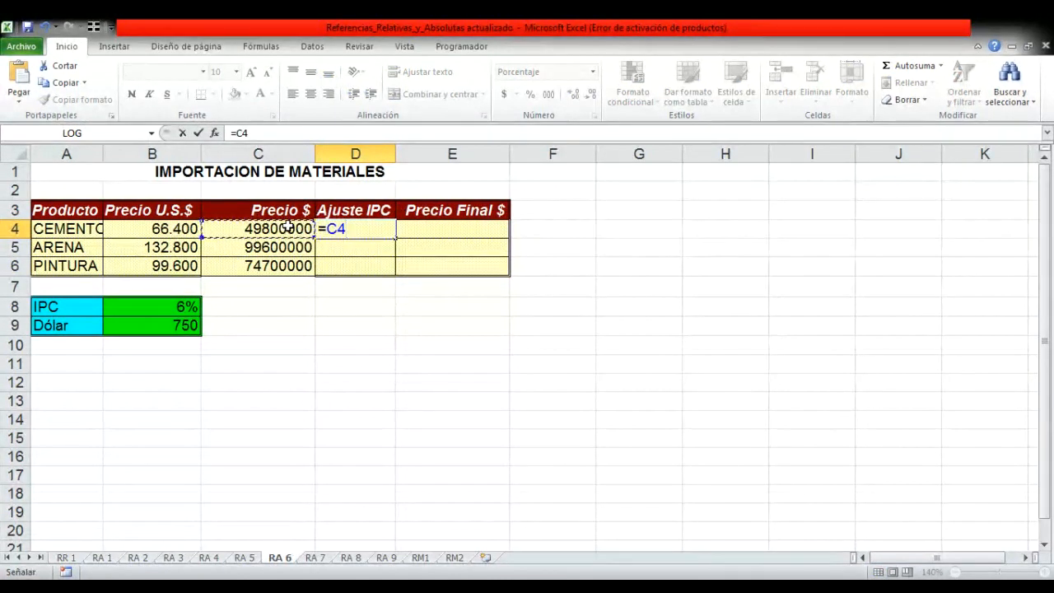
pyautogui.write('*')
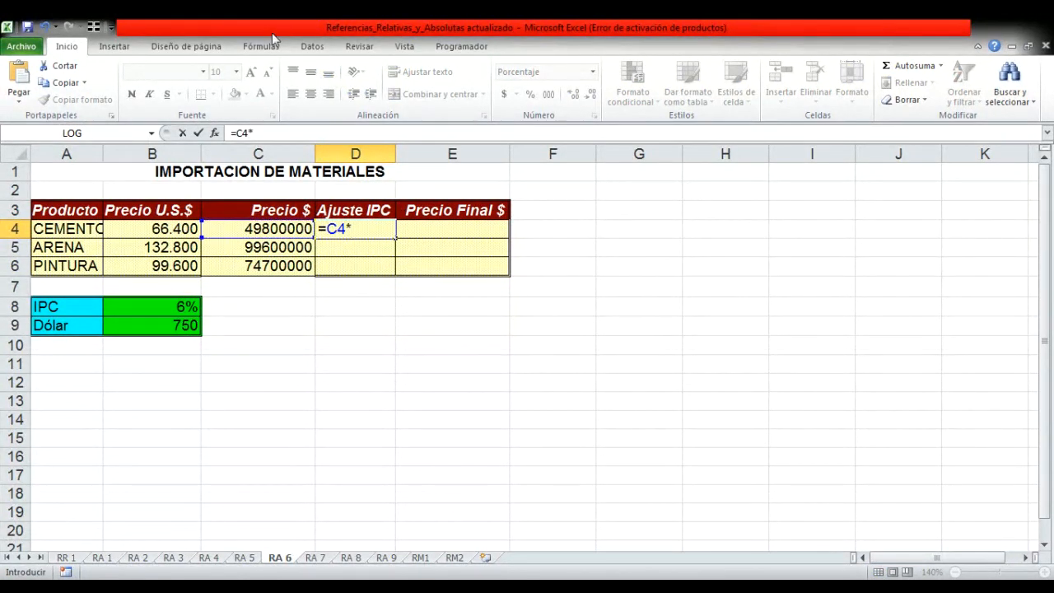
pyautogui.click(169, 310)
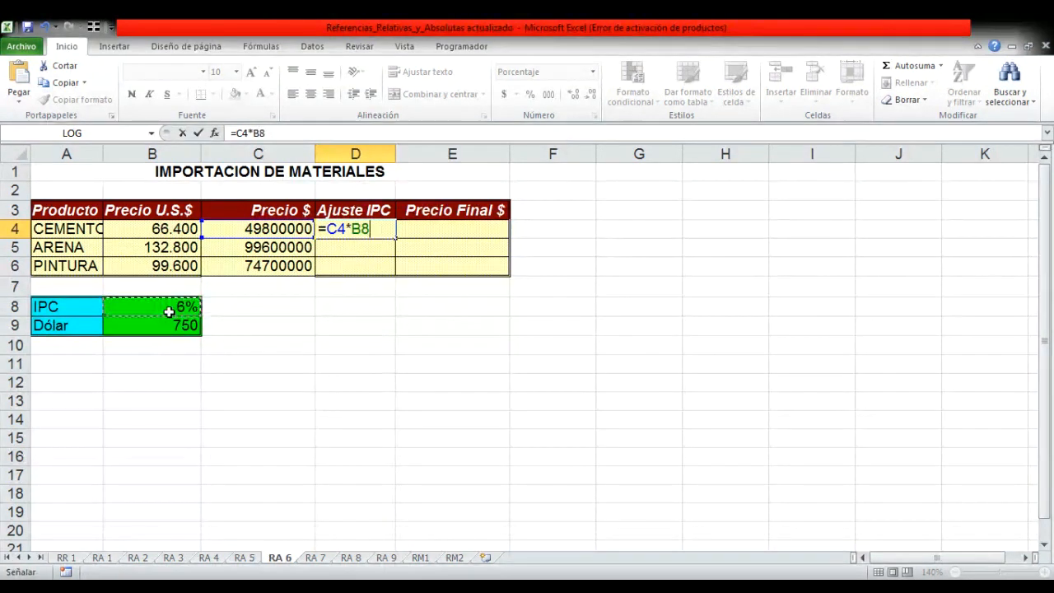
pyautogui.press('F4')
pyautogui.press('Return')
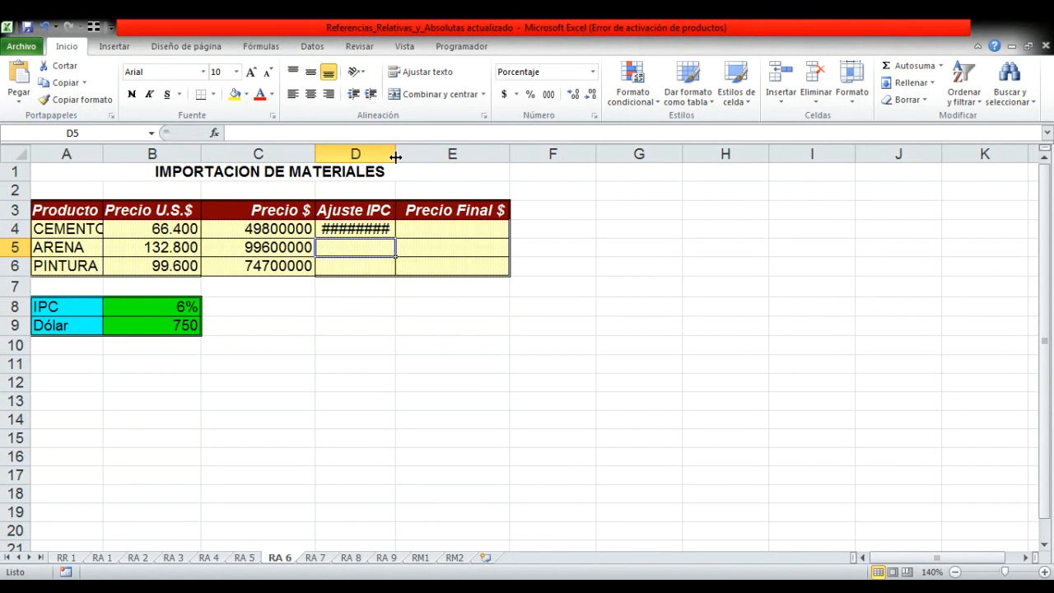
pyautogui.doubleClick(395, 156)
pyautogui.click(388, 228)
pyautogui.moveTo(412, 155)
pyautogui.mouseDown()
pyautogui.moveTo(392, 163)
pyautogui.moveTo(410, 157)
pyautogui.mouseUp()
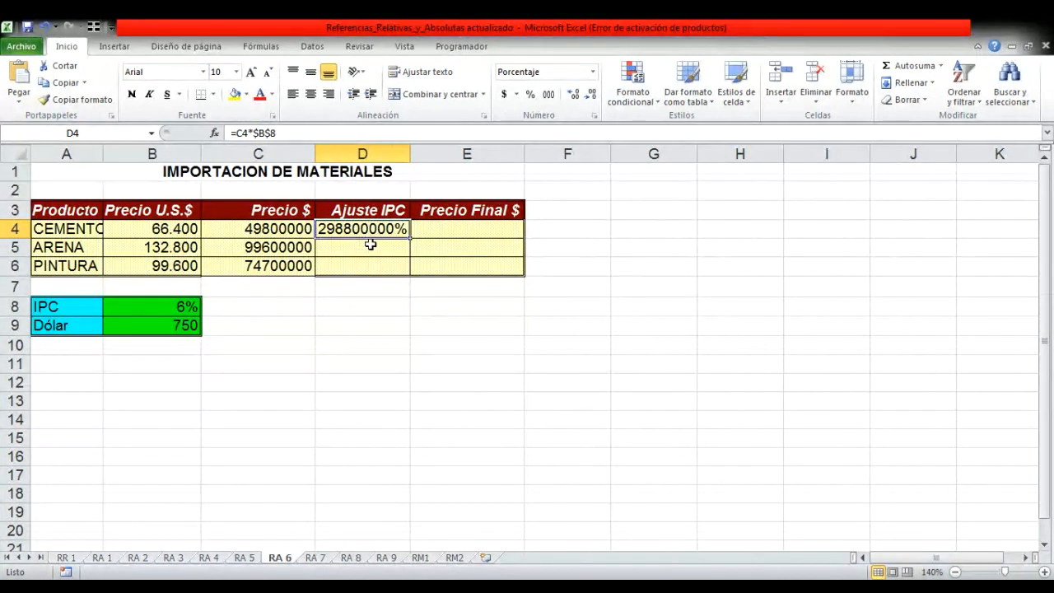
# Step: Set the Ajuste IPC cell D4 to the General number format and fill it down to D6
pyautogui.click(593, 72)
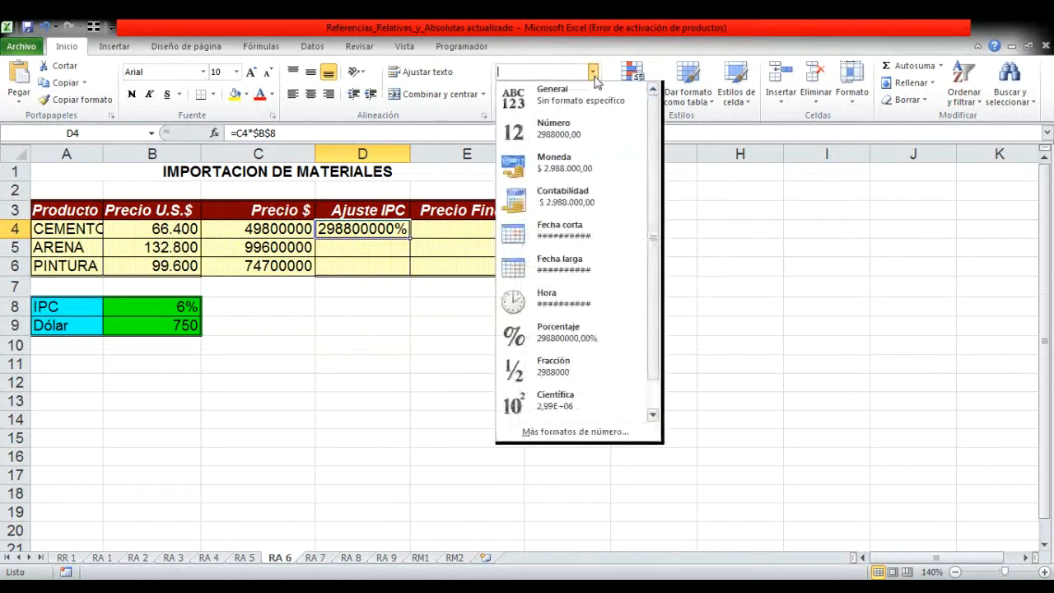
pyautogui.click(576, 97)
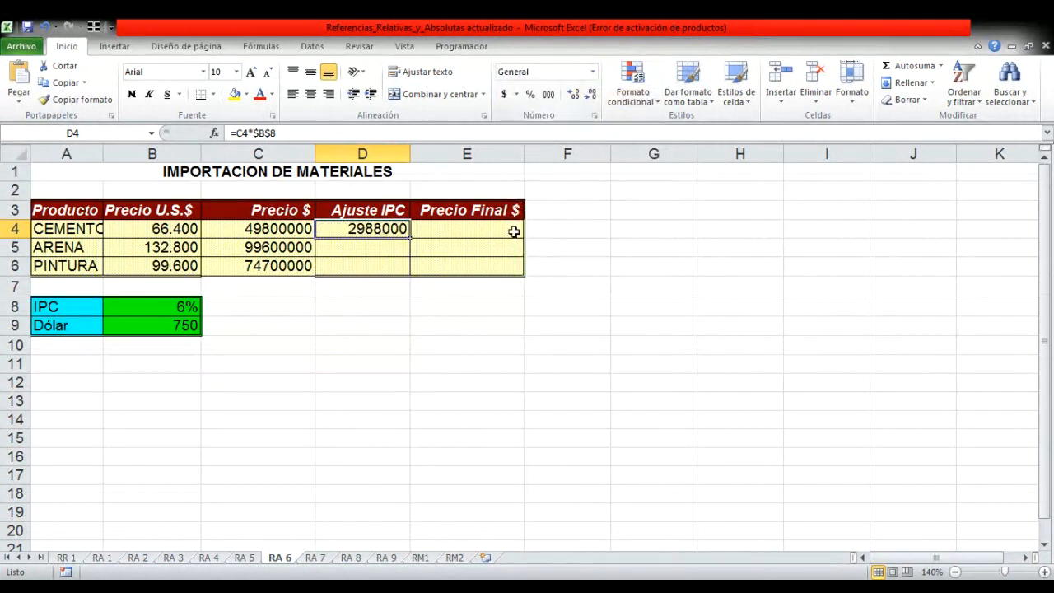
pyautogui.moveTo(409, 237); pyautogui.dragTo(411, 270)
# Step: Calculate the Precio Final $ of CEMENTO with the formula =C4+D4 in E4
pyautogui.click(438, 233)
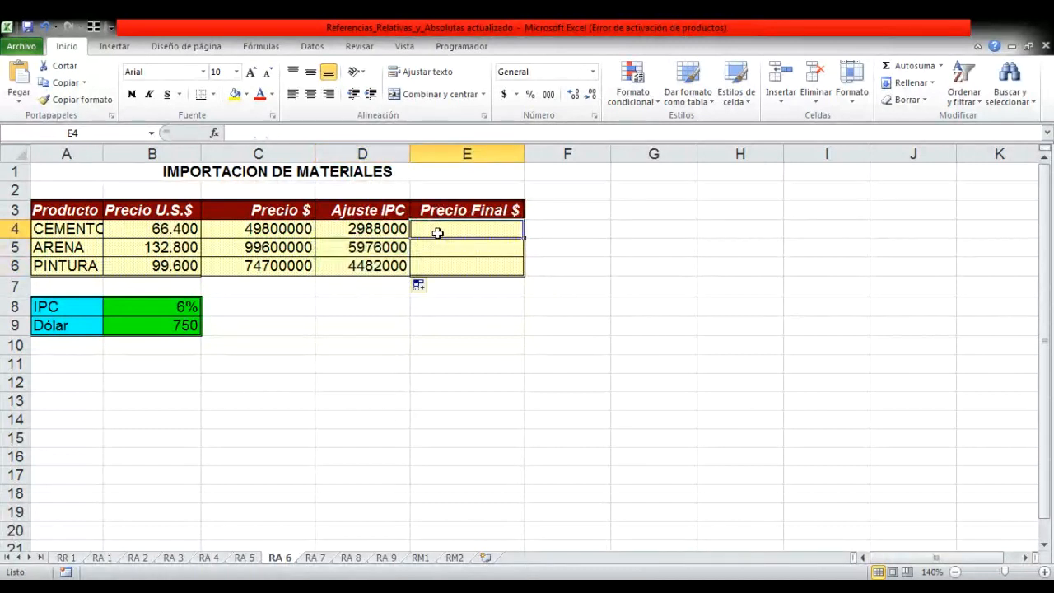
pyautogui.write('=')
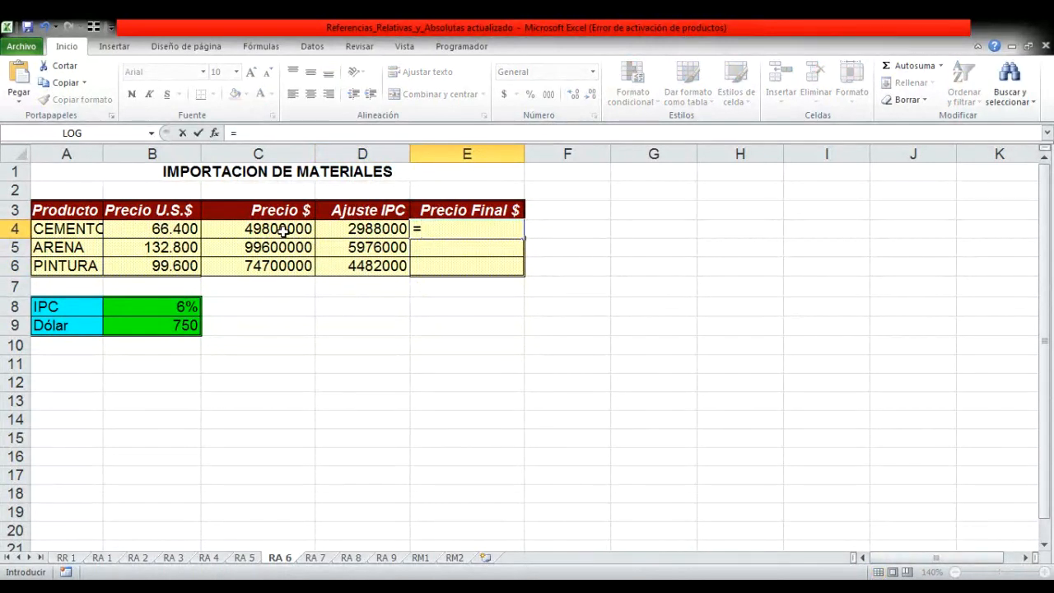
pyautogui.click(282, 231)
pyautogui.write('+')
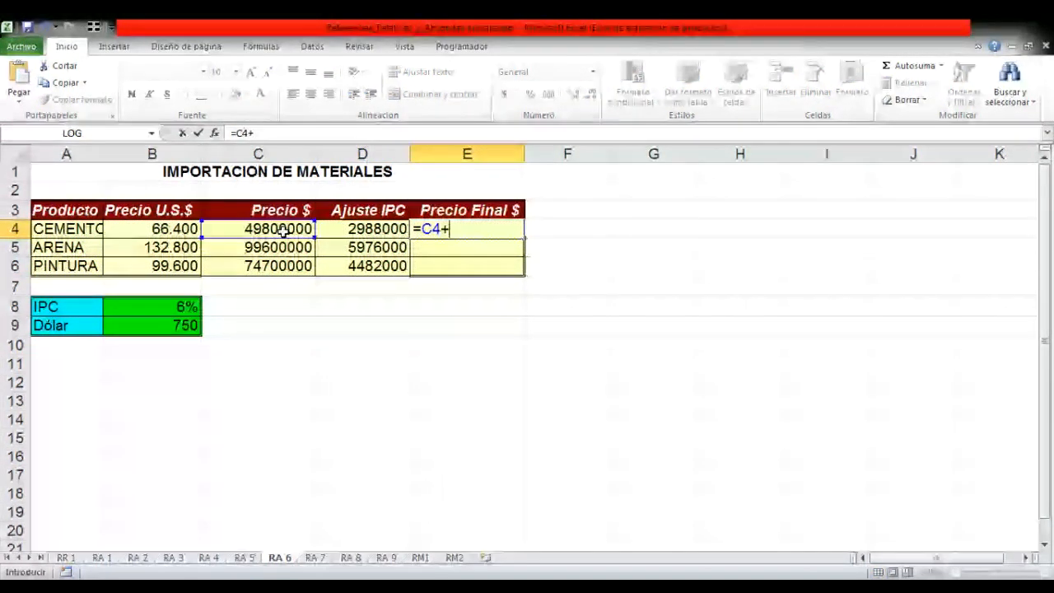
pyautogui.click(350, 229)
pyautogui.press('Return')
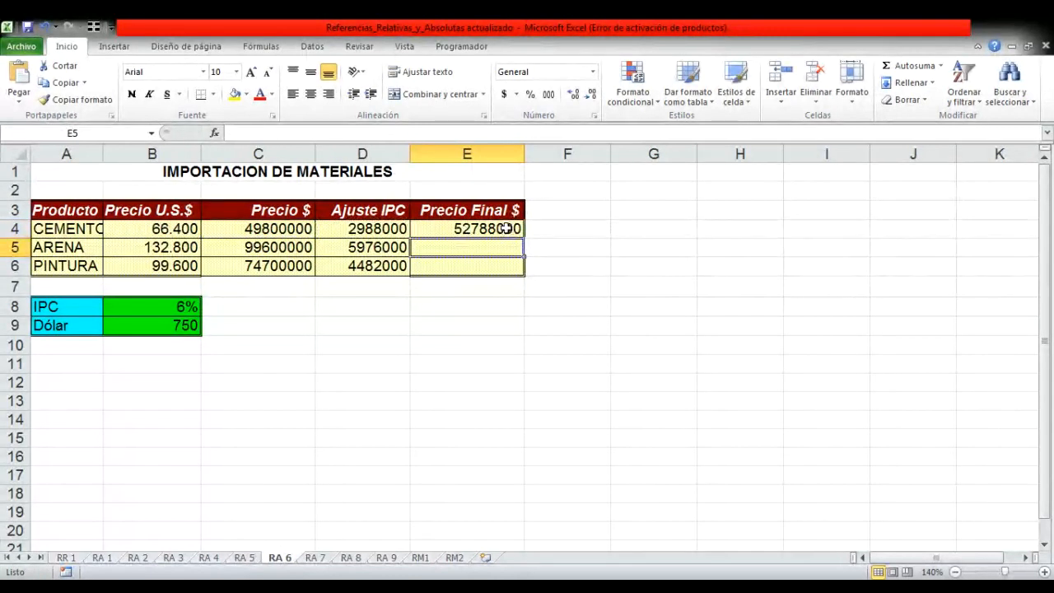
# Step: Fill the Precio Final $ formula from E4 down to E6
pyautogui.click(515, 230)
pyautogui.moveTo(522, 238); pyautogui.dragTo(522, 271)
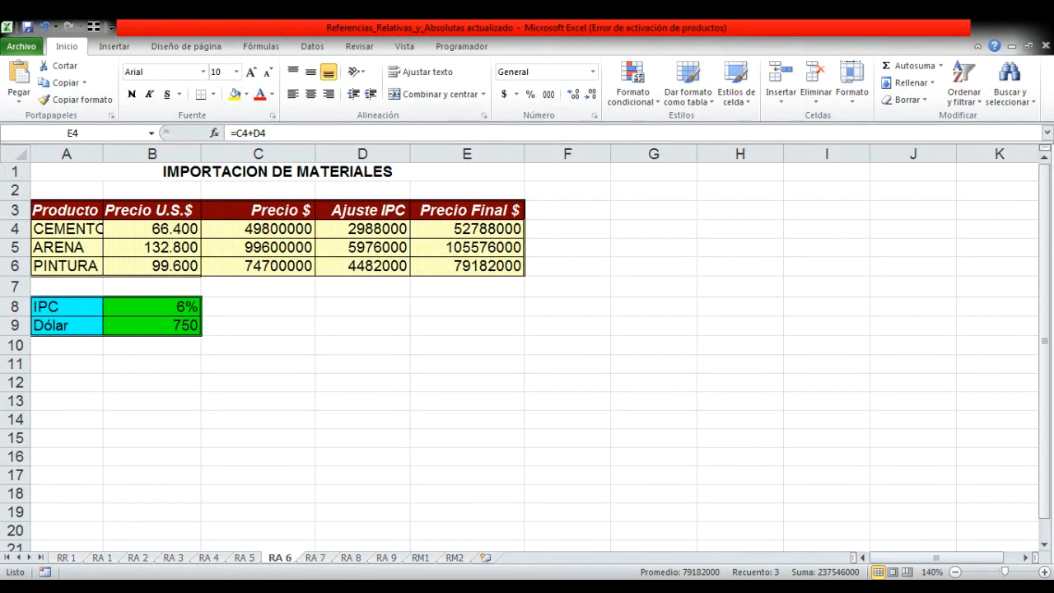
pyautogui.click(447, 343)
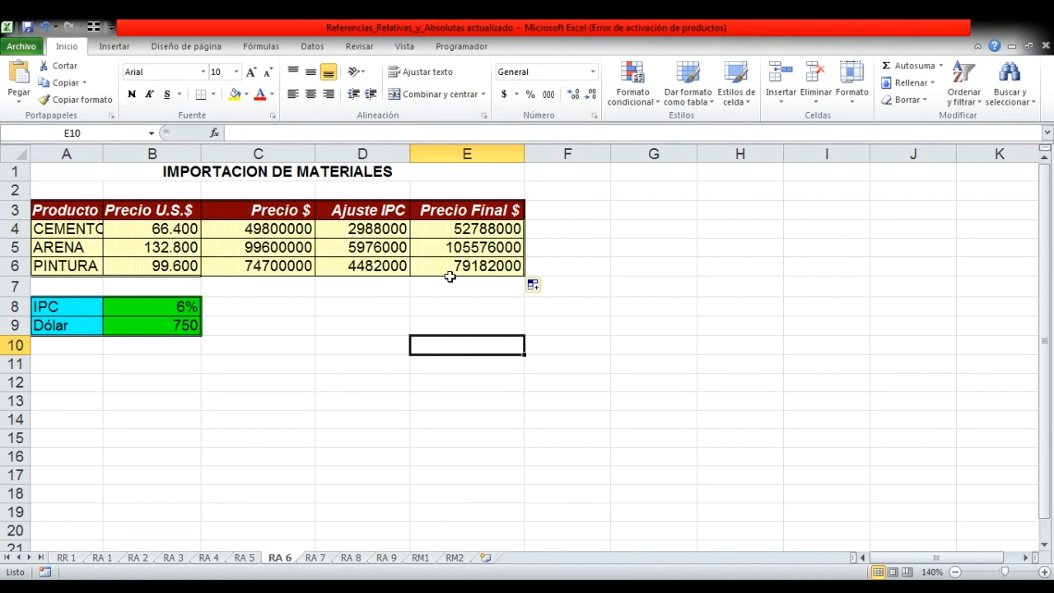
# Step: Format the amounts in B4:E6 with thousands separators and the $ Español (Chile) accounting format
pyautogui.moveTo(152, 228); pyautogui.dragTo(471, 265)
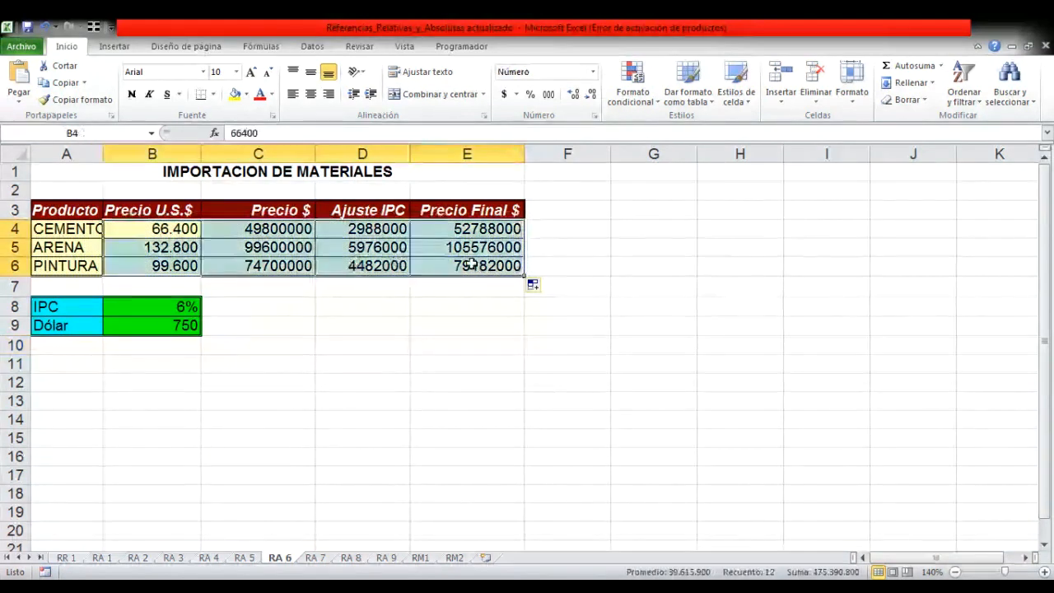
pyautogui.click(548, 95)
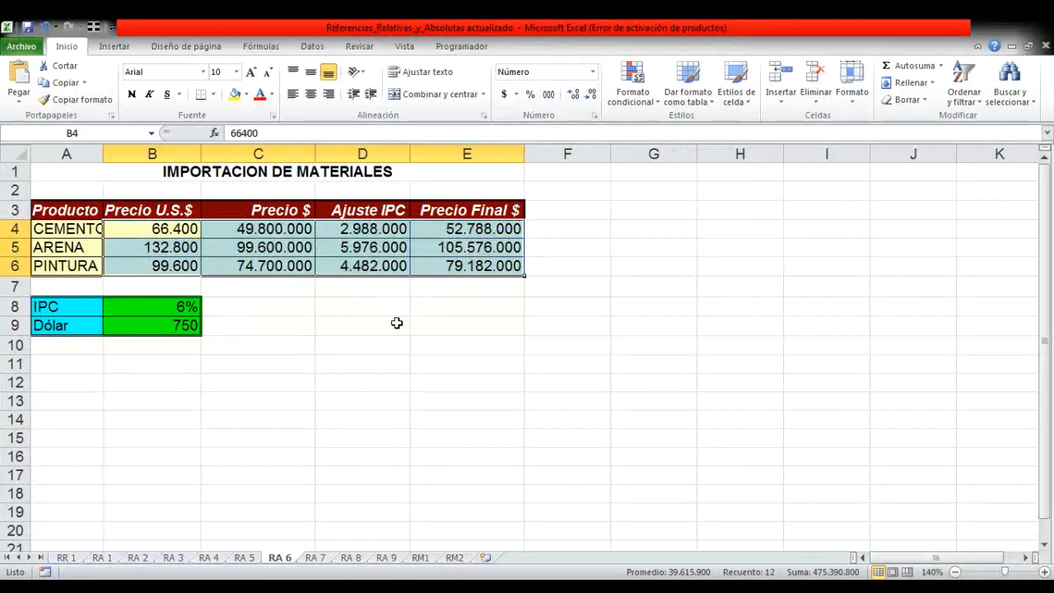
pyautogui.click(516, 94)
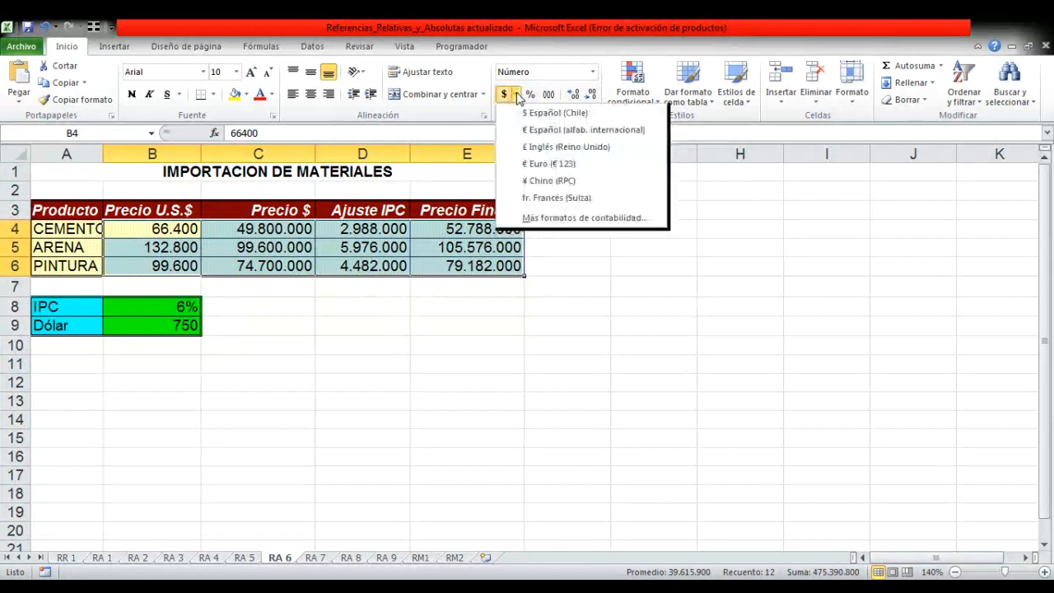
pyautogui.click(531, 114)
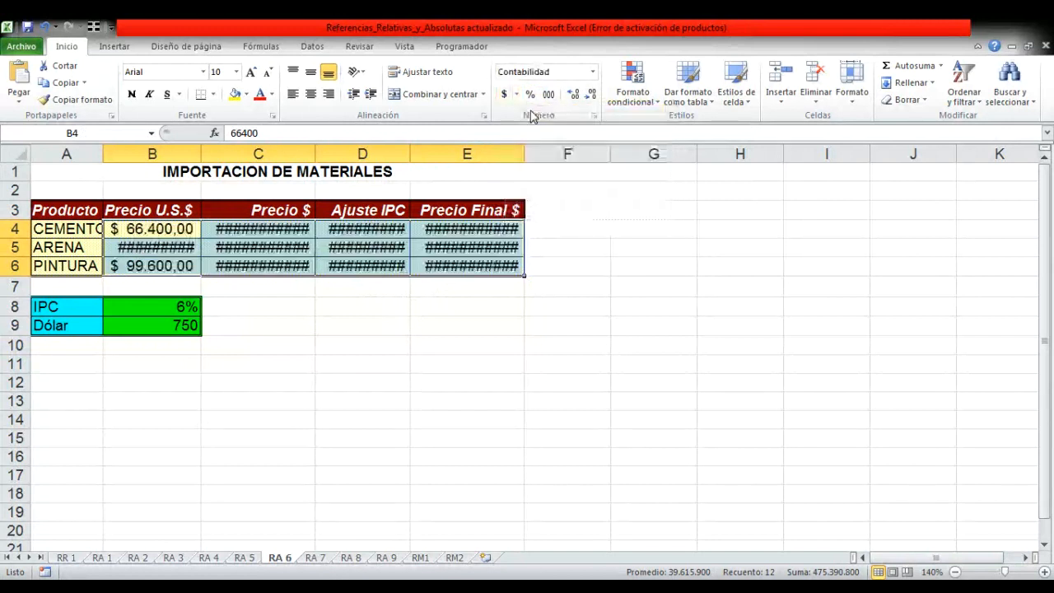
# Step: Auto-fit the widths of columns B to E to their contents
pyautogui.doubleClick(524, 149)
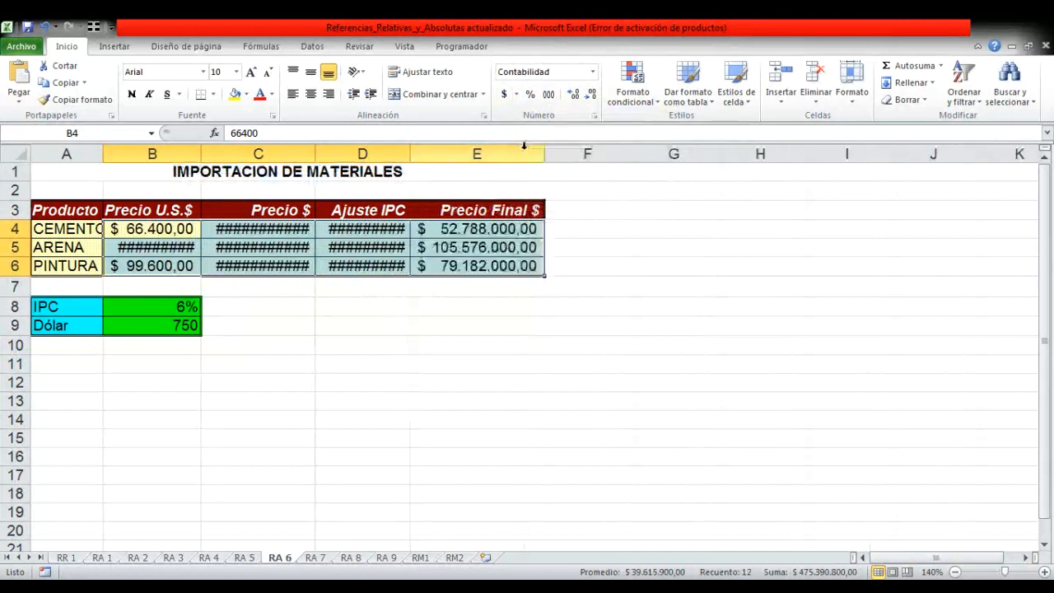
pyautogui.doubleClick(411, 158)
pyautogui.doubleClick(315, 156)
pyautogui.doubleClick(201, 155)
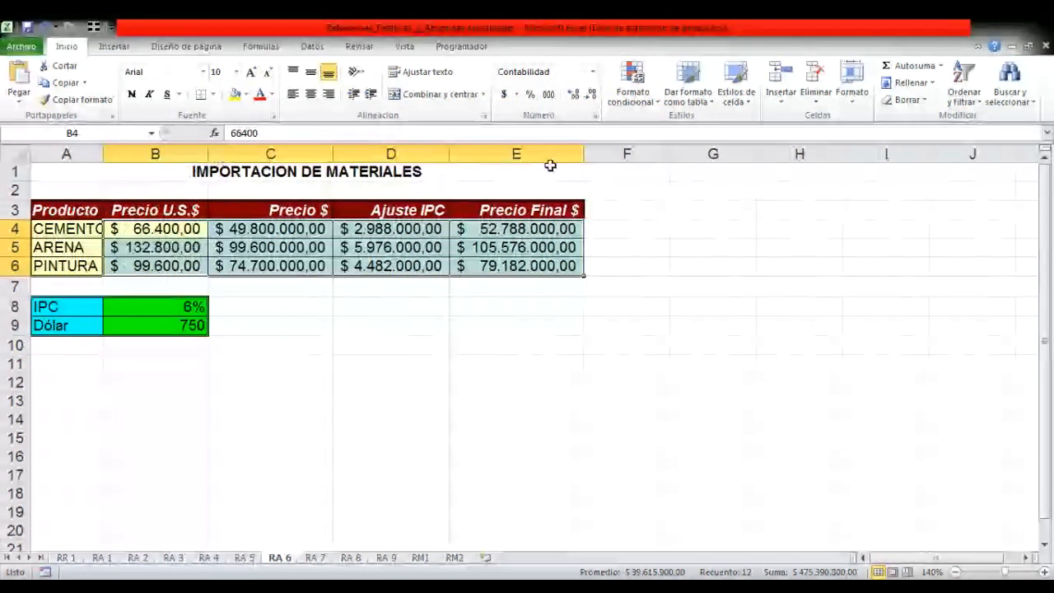
# Step: Remove both decimal places from the amounts in B4:E6
pyautogui.click(592, 97)
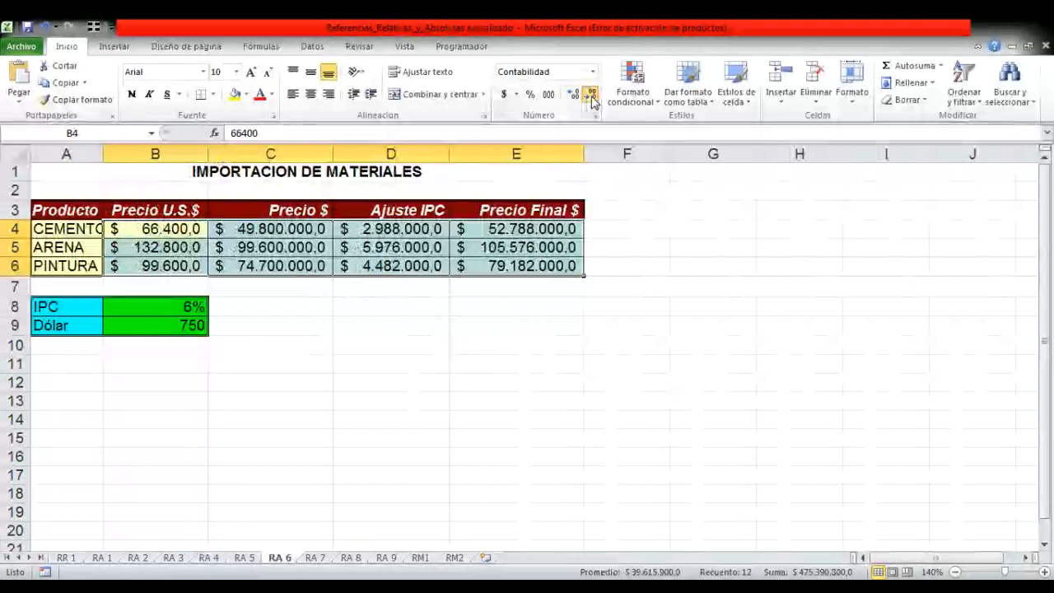
pyautogui.click(592, 97)
pyautogui.click(668, 254)
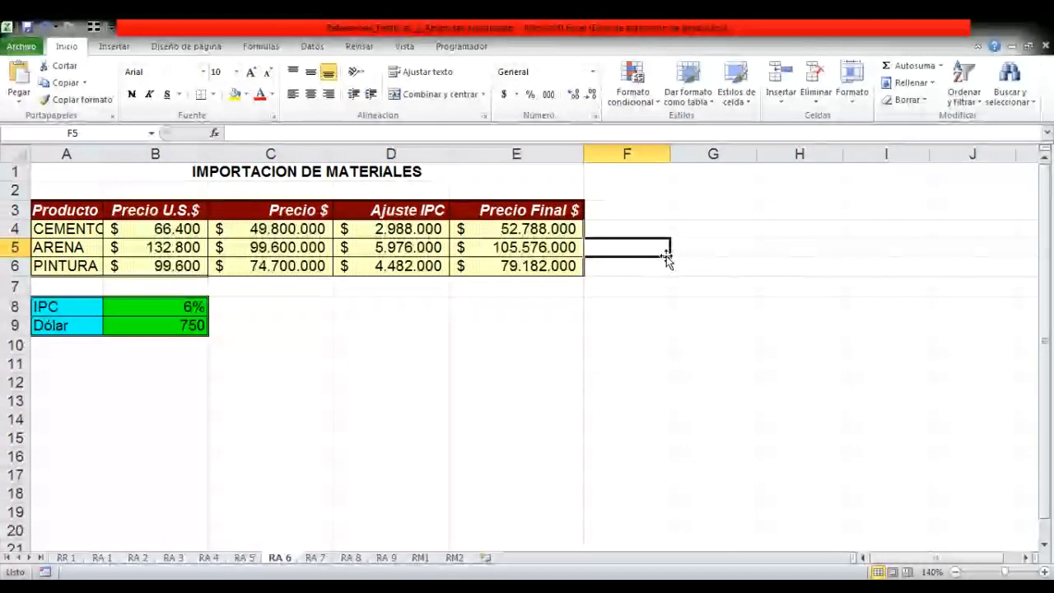
# Step: Open the RA 7 exercise sheet
pyautogui.click(314, 557)
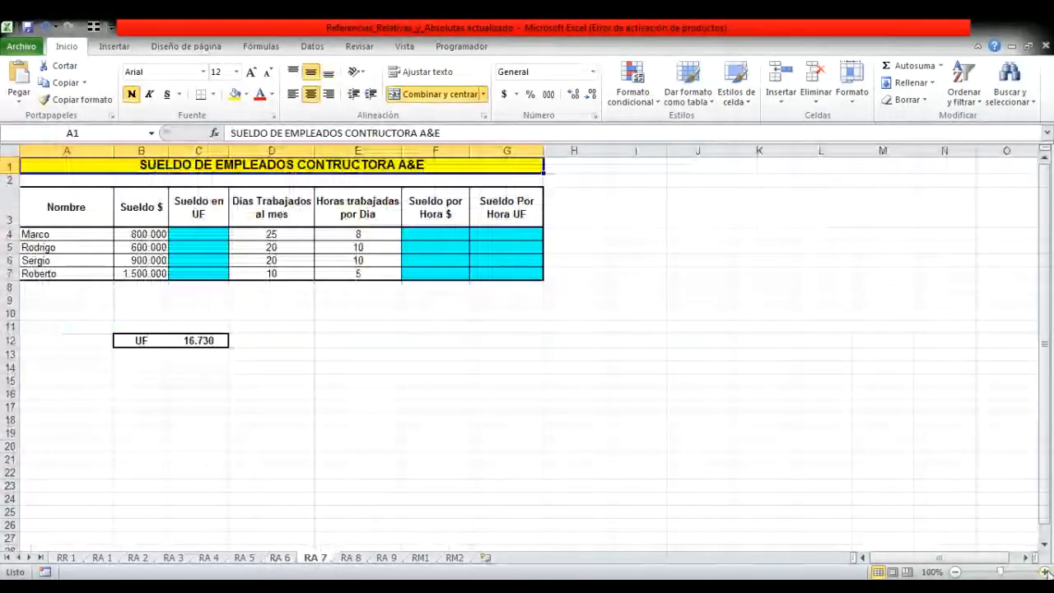
pyautogui.click(1046, 573)
pyautogui.click(1046, 572)
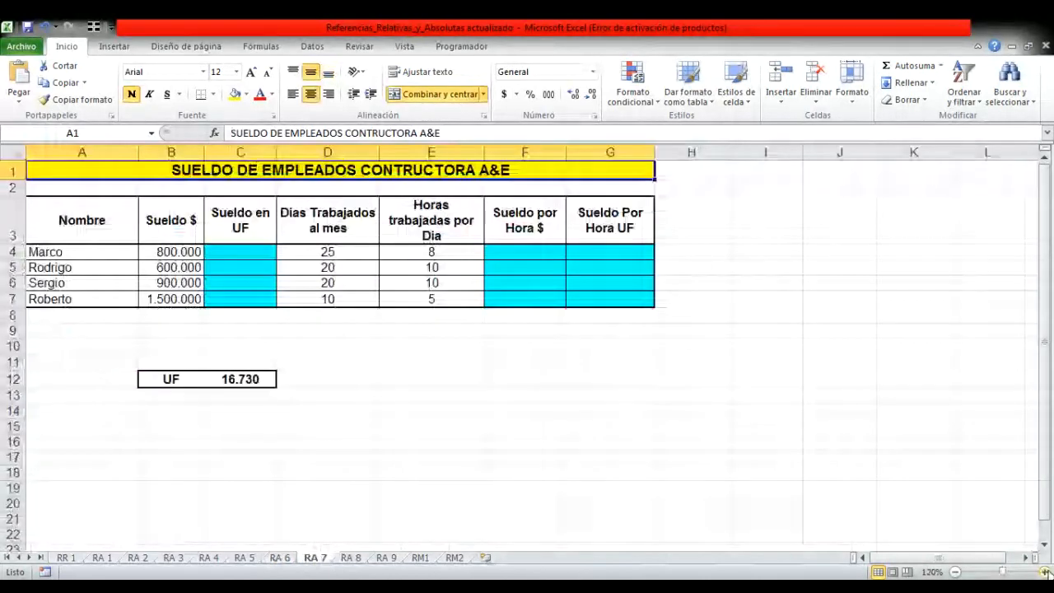
# Step: Calculate Sueldo en UF with the formula =B4/$C$12 in C4 and fill it down to C7
pyautogui.click(254, 256)
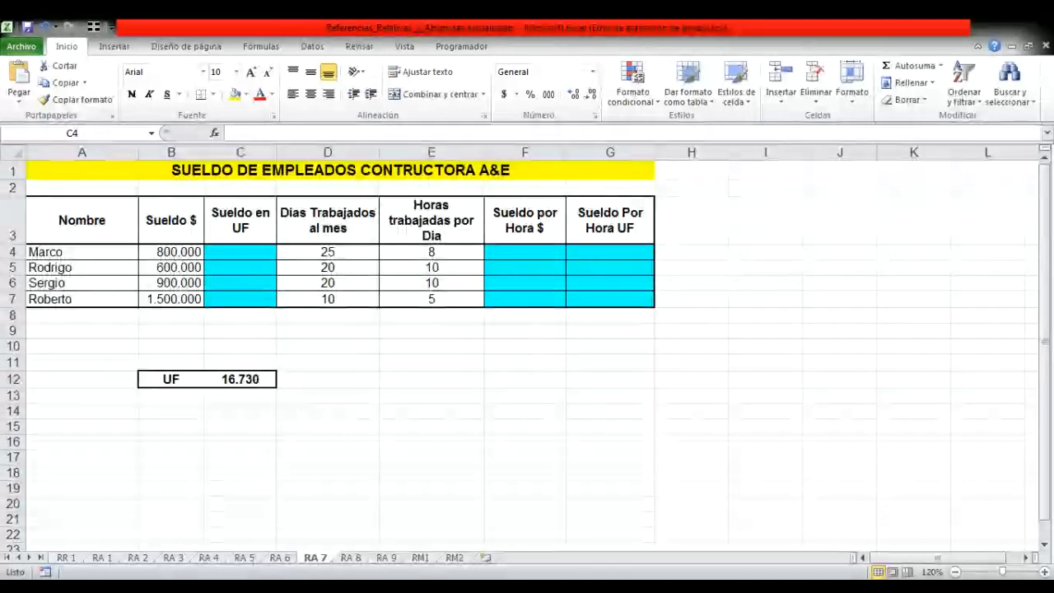
pyautogui.write('=')
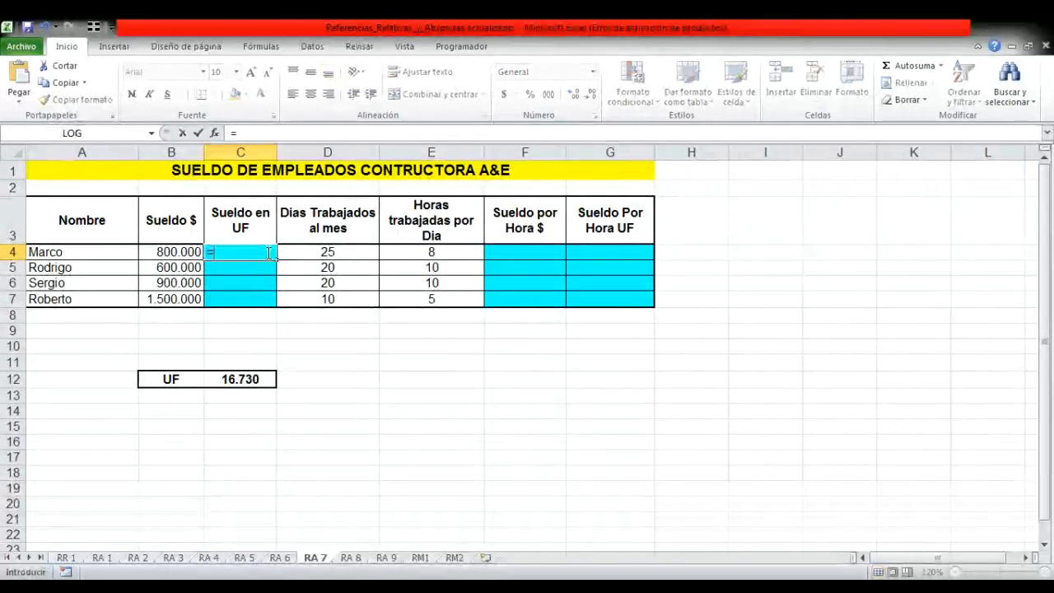
pyautogui.click(168, 253)
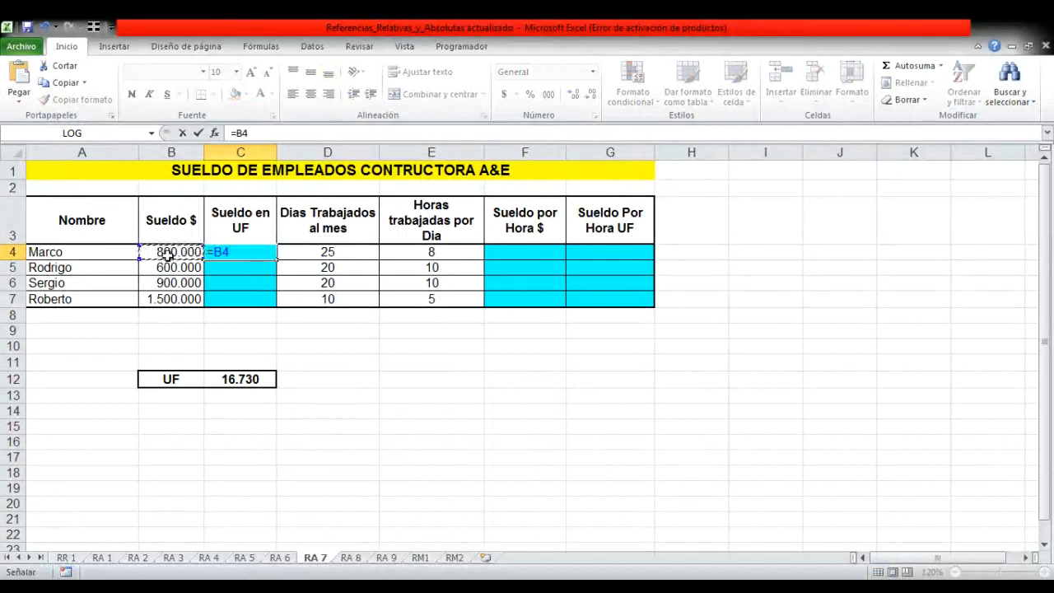
pyautogui.write('/')
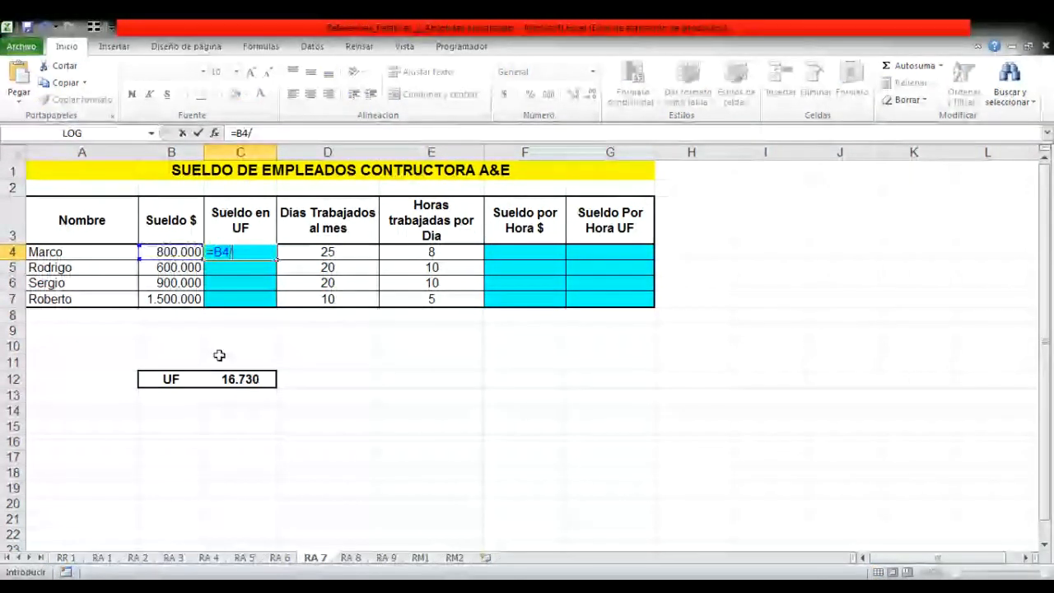
pyautogui.click(229, 380)
pyautogui.press('F4')
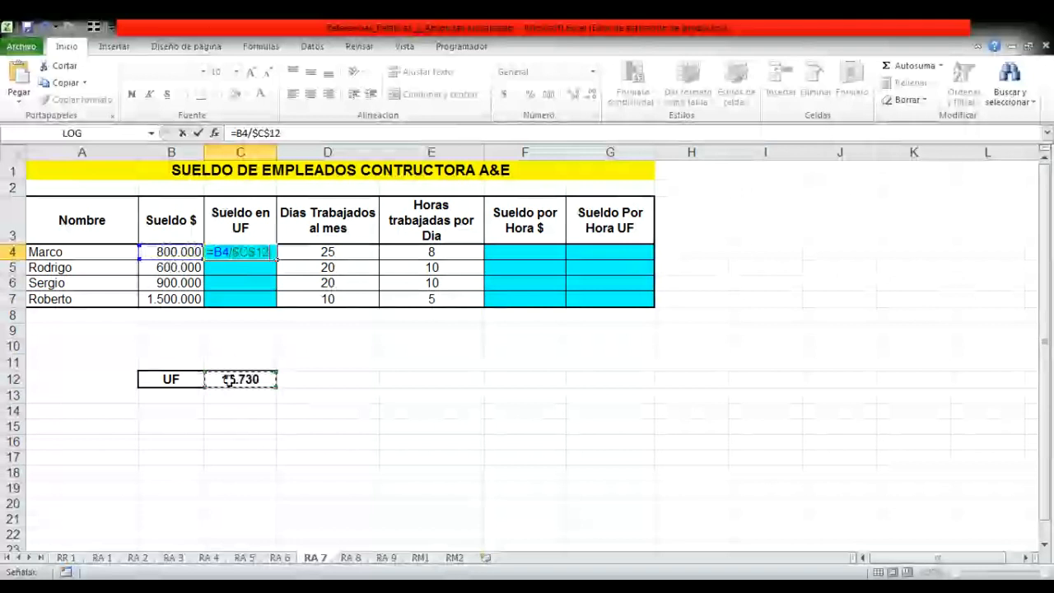
pyautogui.press('Return')
pyautogui.click(267, 257)
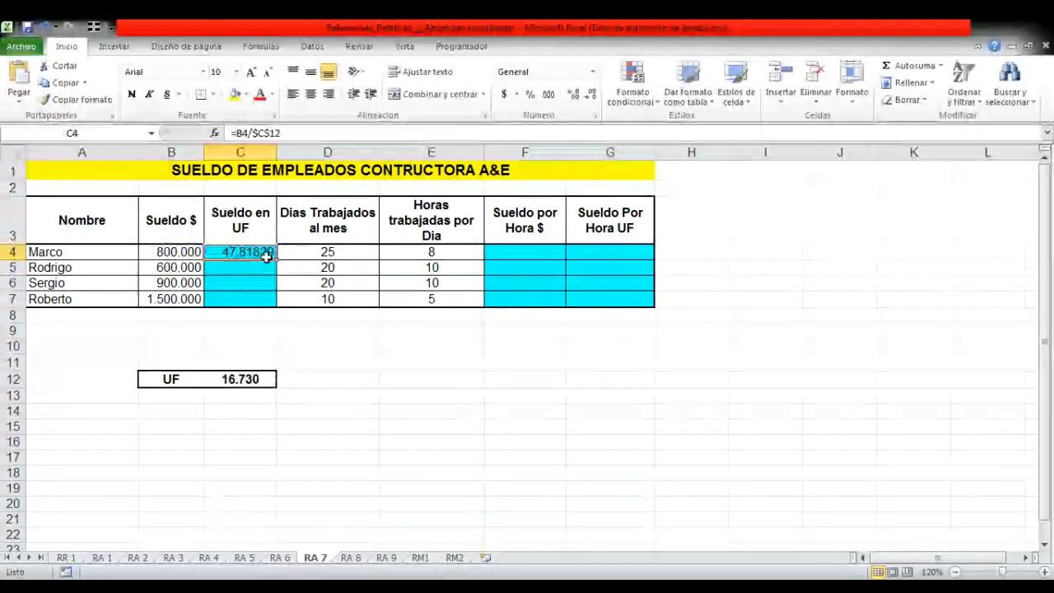
pyautogui.moveTo(276, 260); pyautogui.dragTo(276, 306)
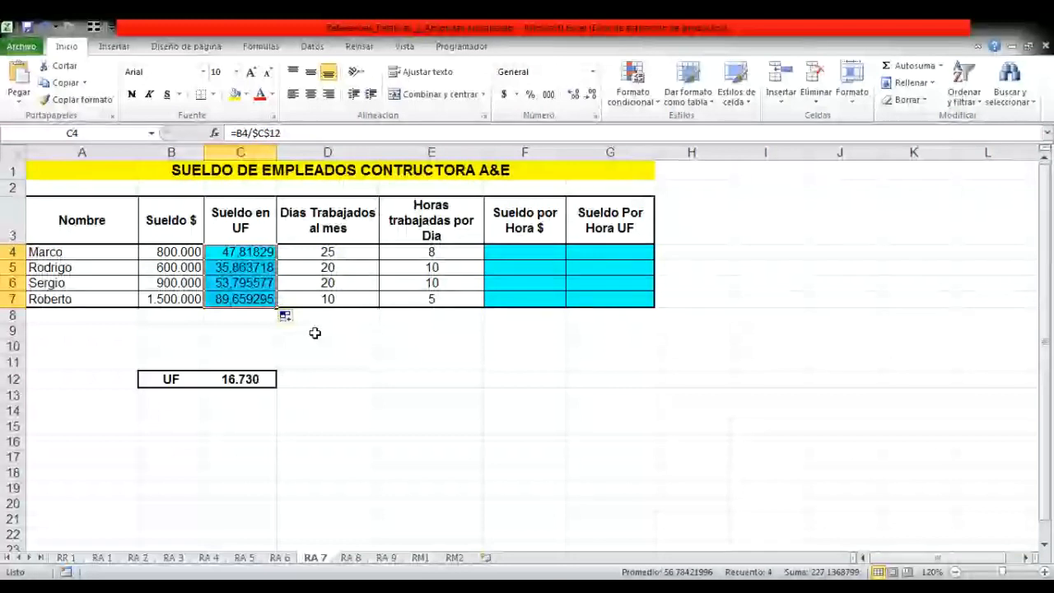
# Step: Examine the Sueldo $, Dias Trabajados and Horas trabajadas columns as the inputs for the Sueldo por Hora $ calculation
pyautogui.click(535, 254)
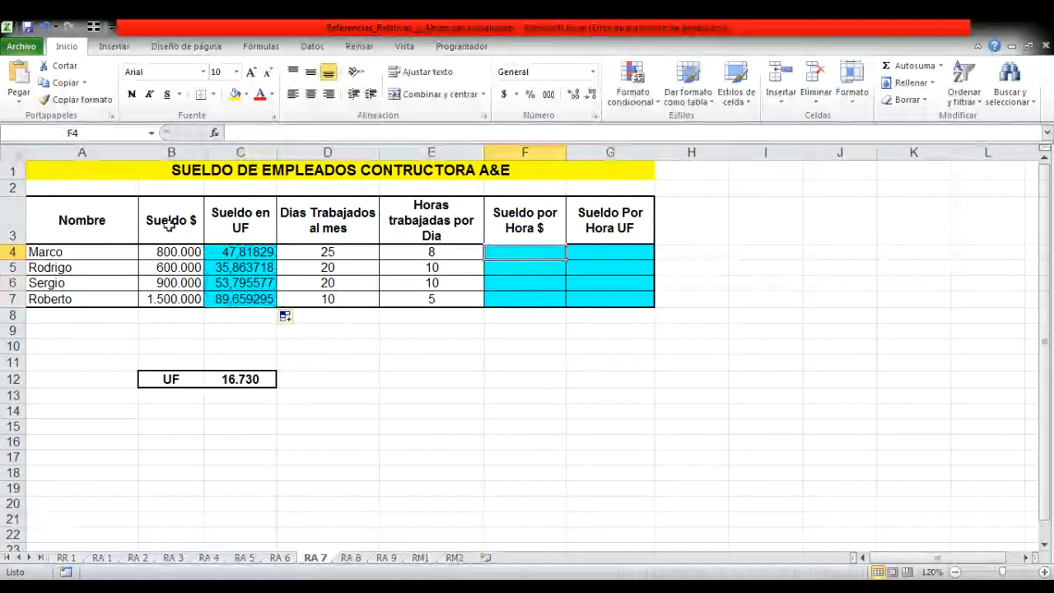
pyautogui.moveTo(169, 224); pyautogui.dragTo(178, 299)
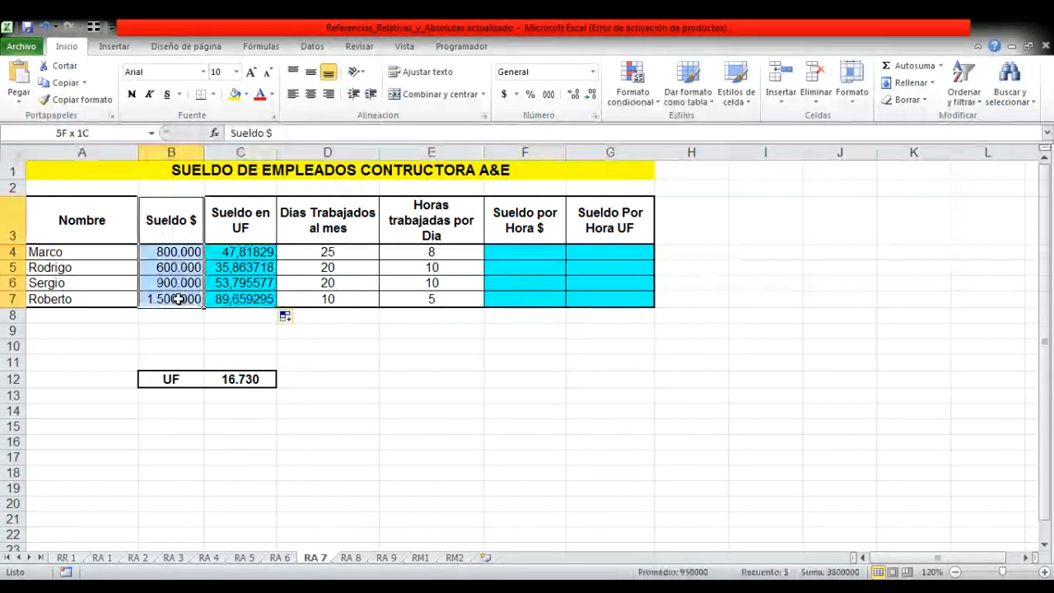
pyautogui.click(179, 224)
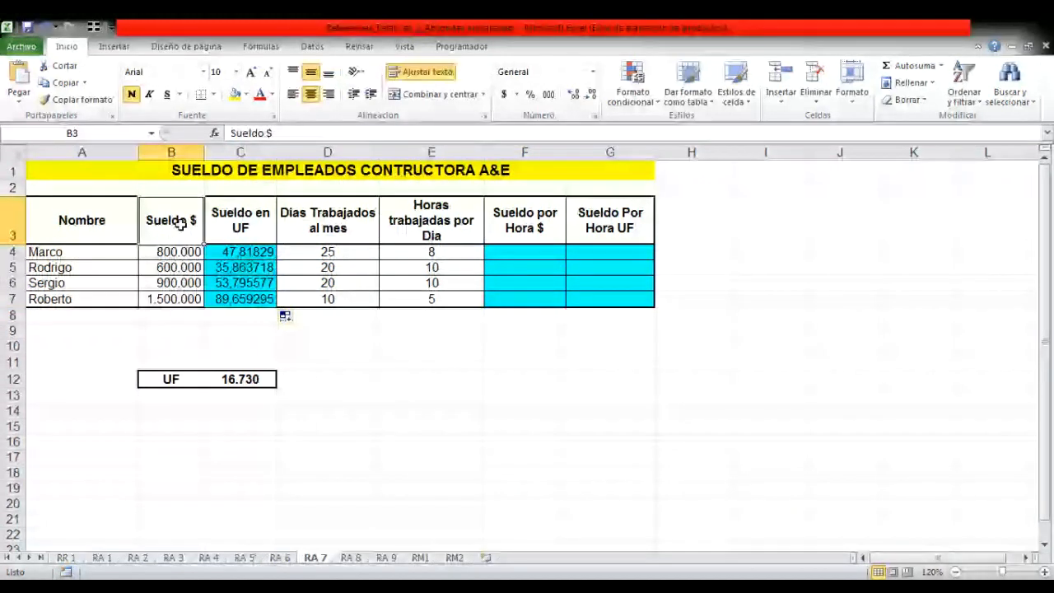
pyautogui.moveTo(327, 220); pyautogui.dragTo(330, 298)
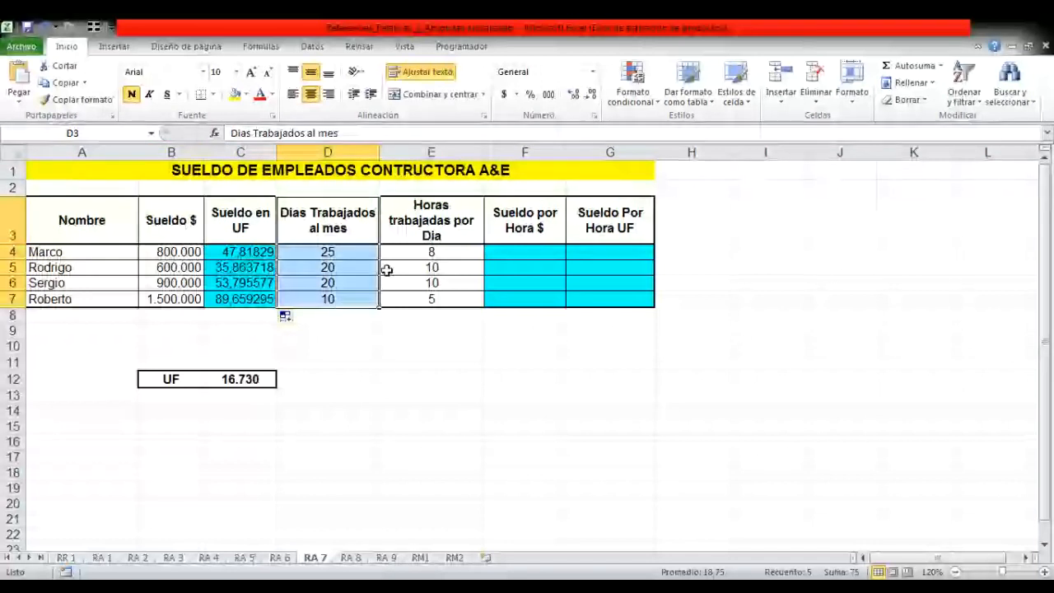
pyautogui.moveTo(431, 221); pyautogui.dragTo(514, 249)
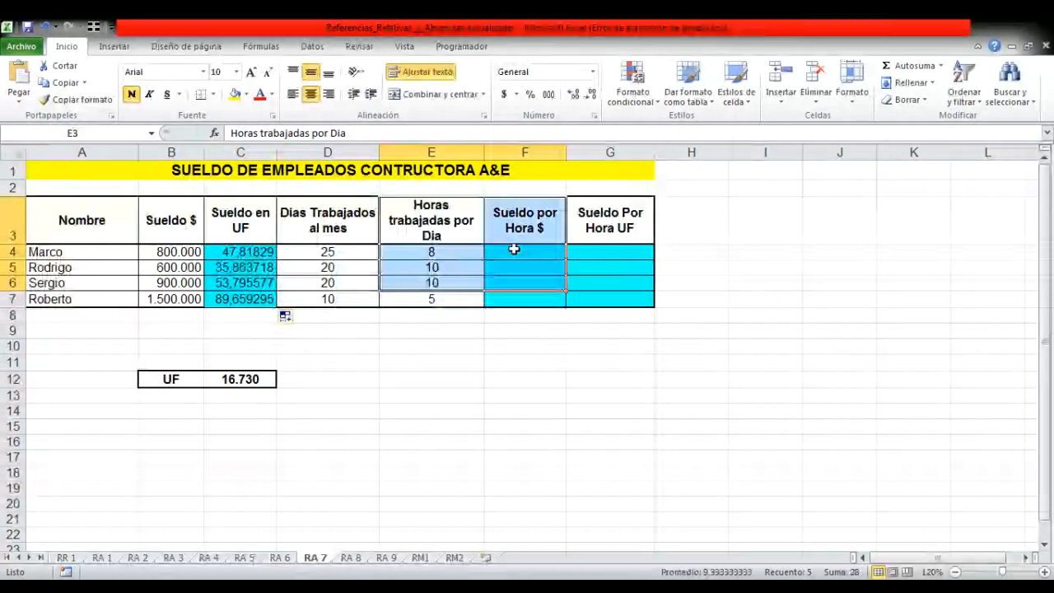
pyautogui.click(514, 249)
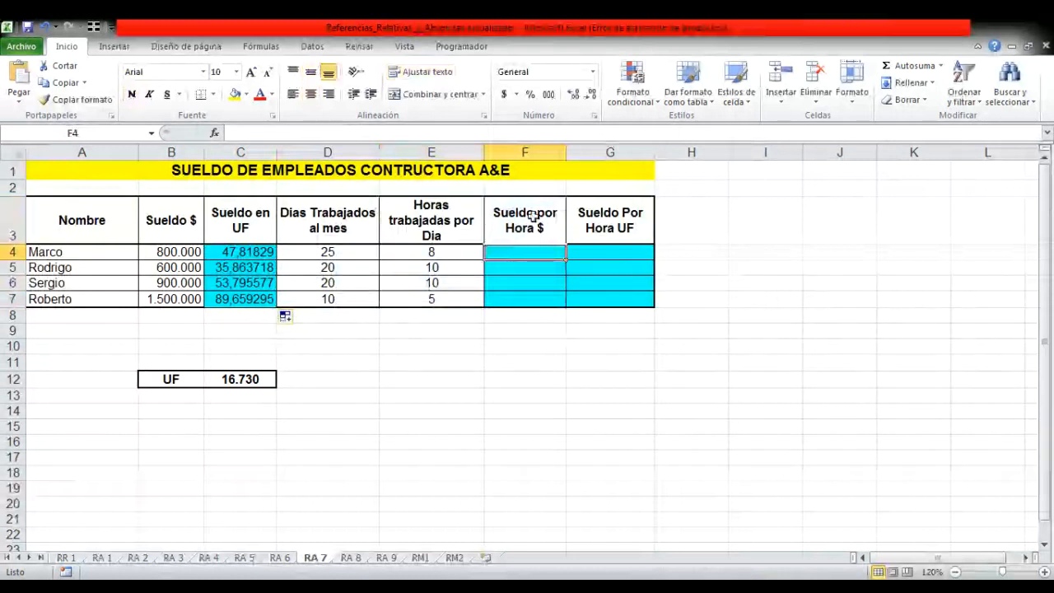
pyautogui.click(533, 216)
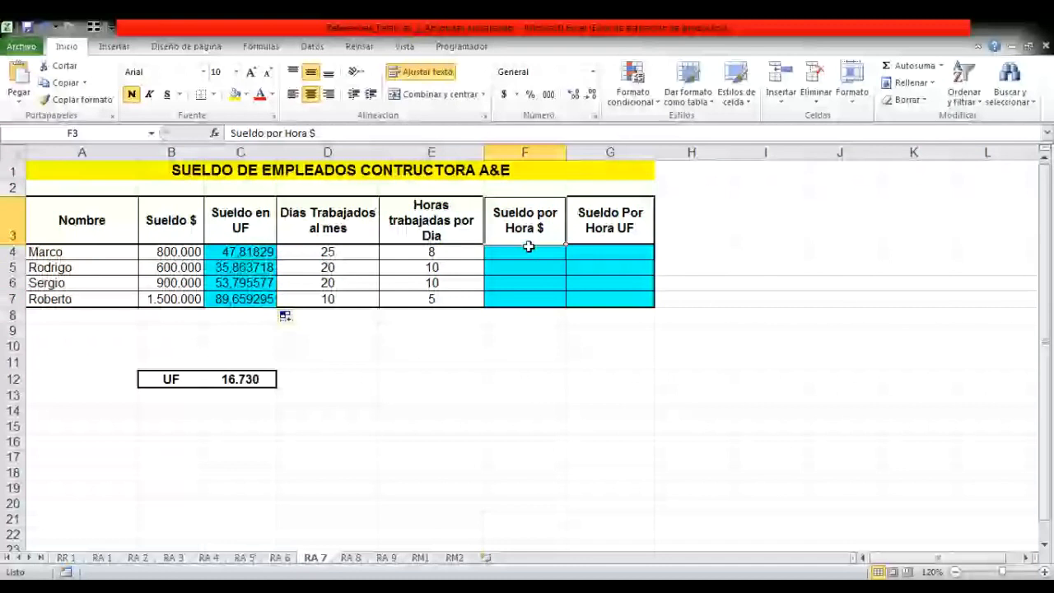
pyautogui.click(528, 248)
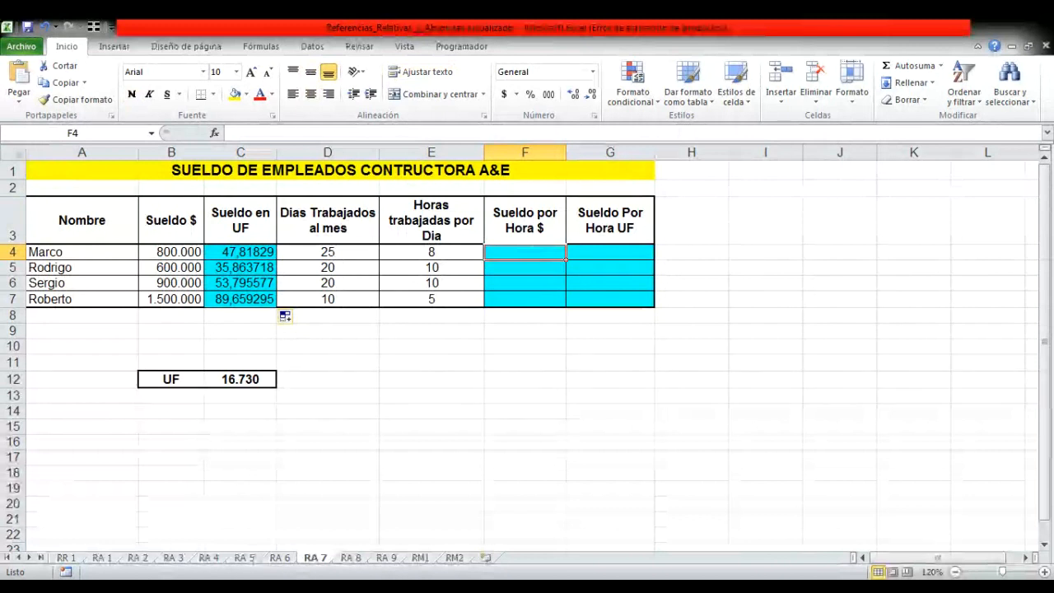
# Step: Enter the operator-precedence example formula =2+4*5+6 in the empty cell E12
pyautogui.click(1046, 573)
pyautogui.click(1045, 572)
pyautogui.click(1045, 573)
pyautogui.click(1045, 573)
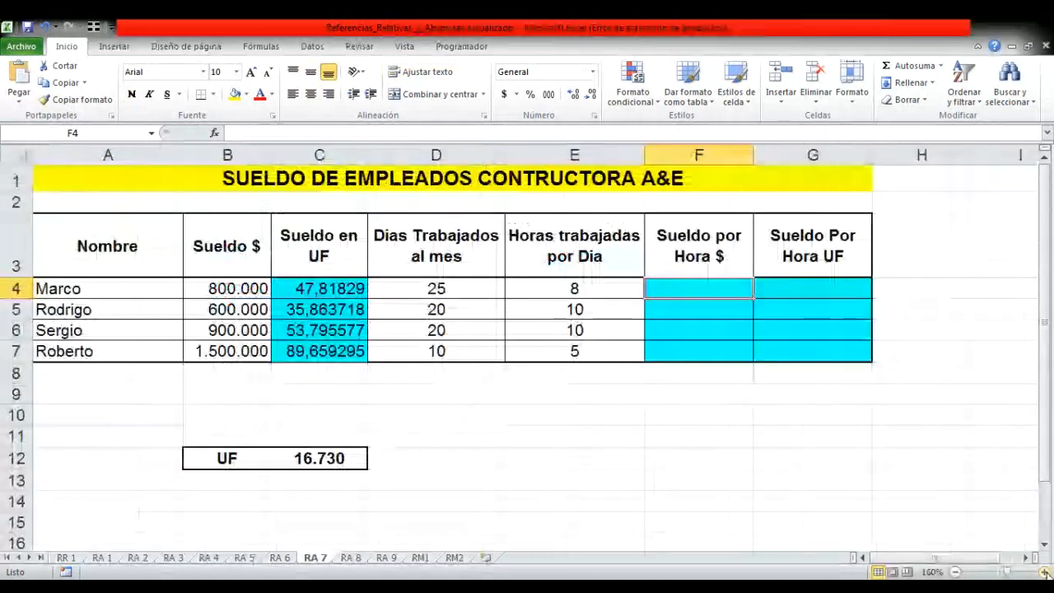
pyautogui.click(1046, 572)
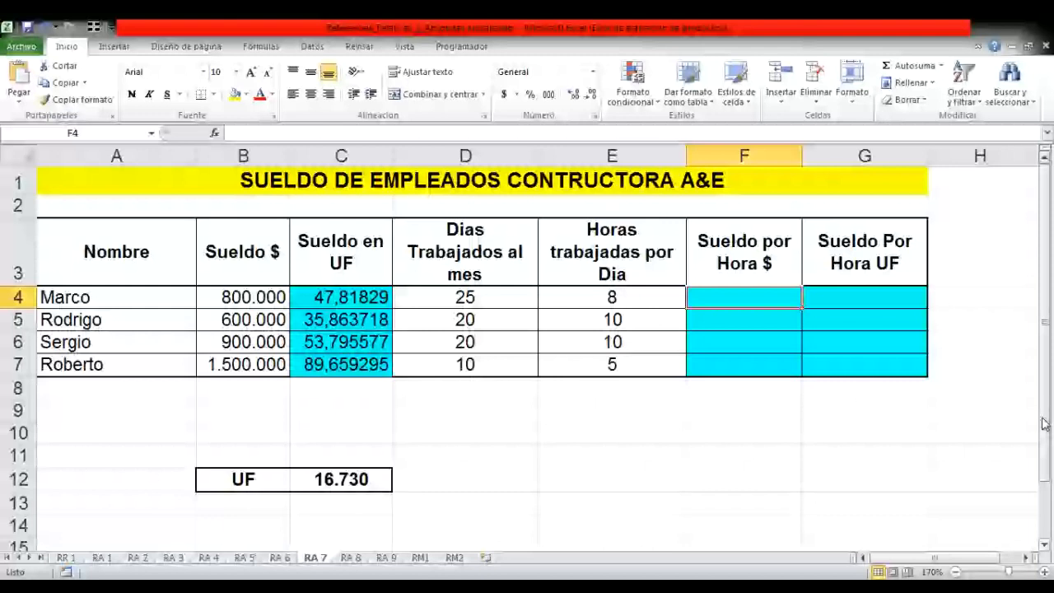
pyautogui.scroll(-1, 1044, 424)
pyautogui.click(630, 357)
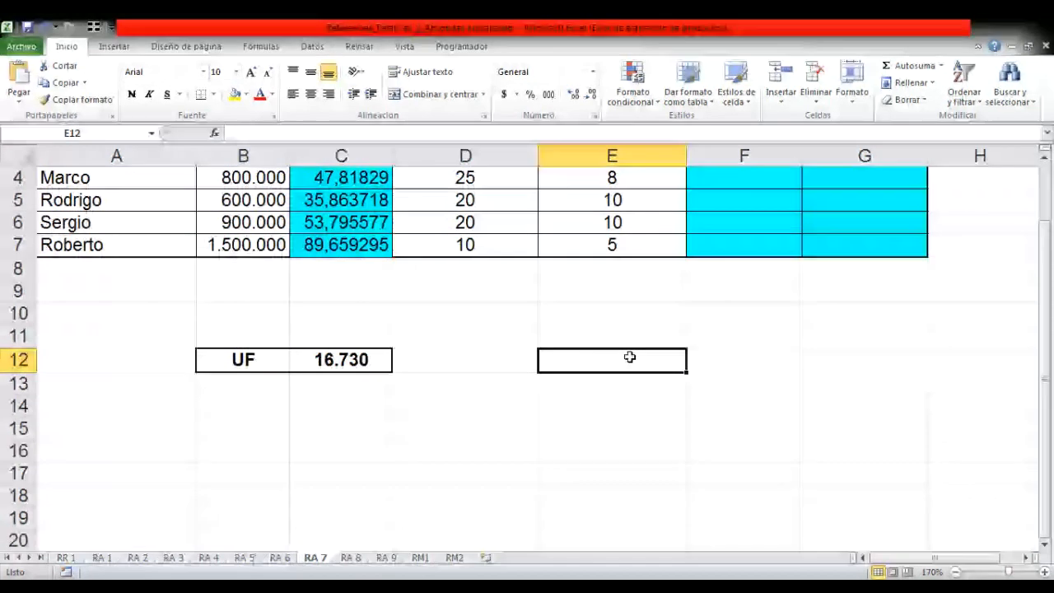
pyautogui.write('=')
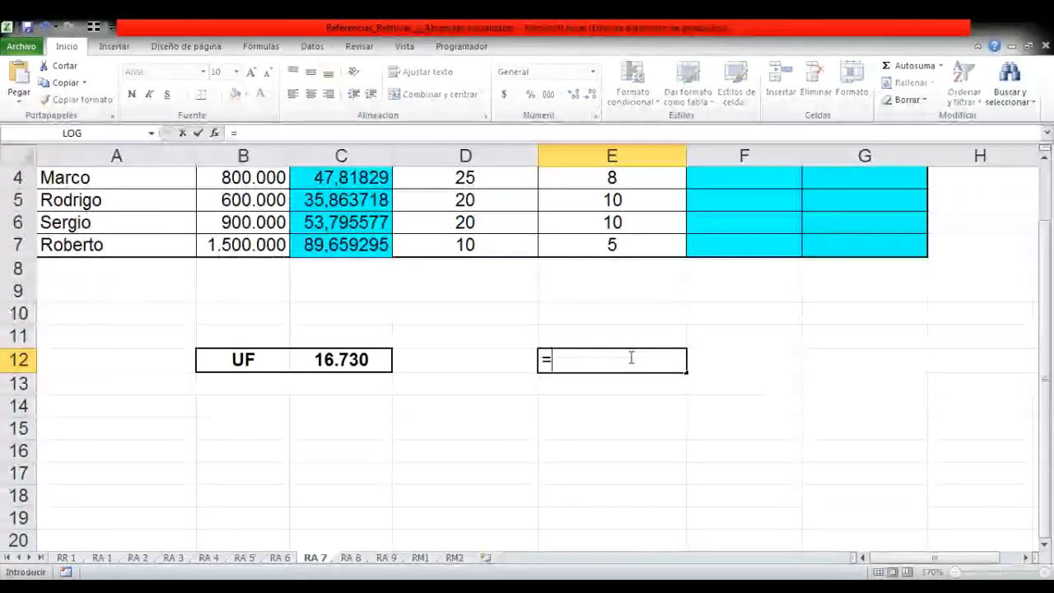
pyautogui.write('2')
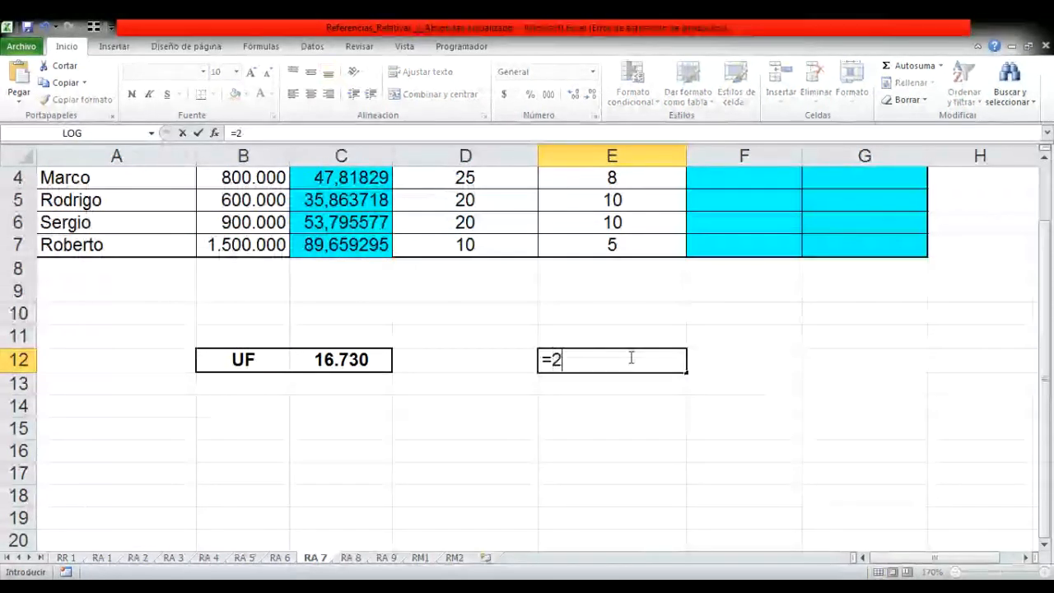
pyautogui.write('+4+')
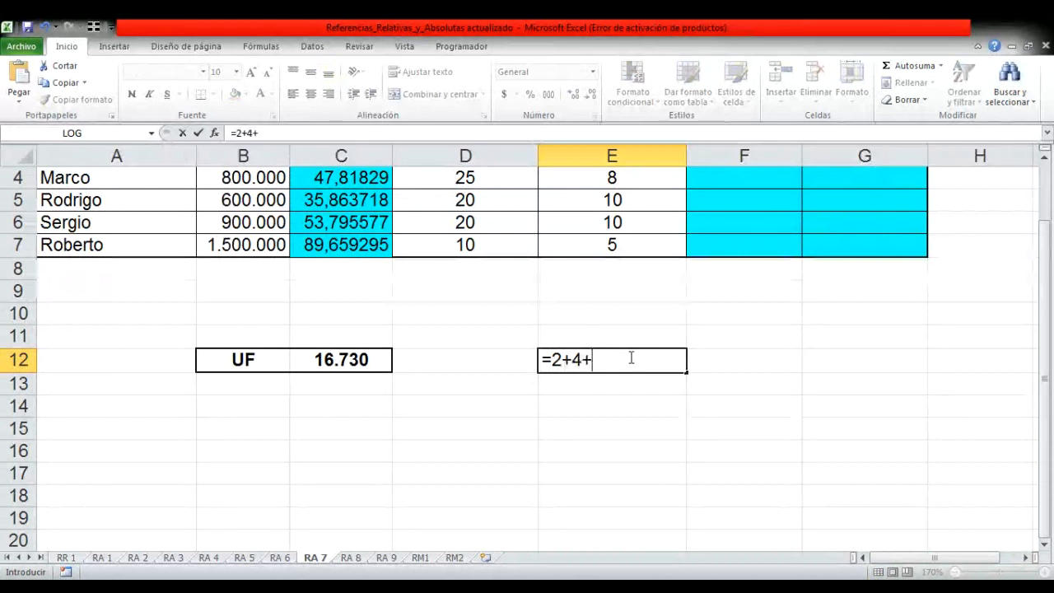
pyautogui.press('BackSpace')
pyautogui.write('*')
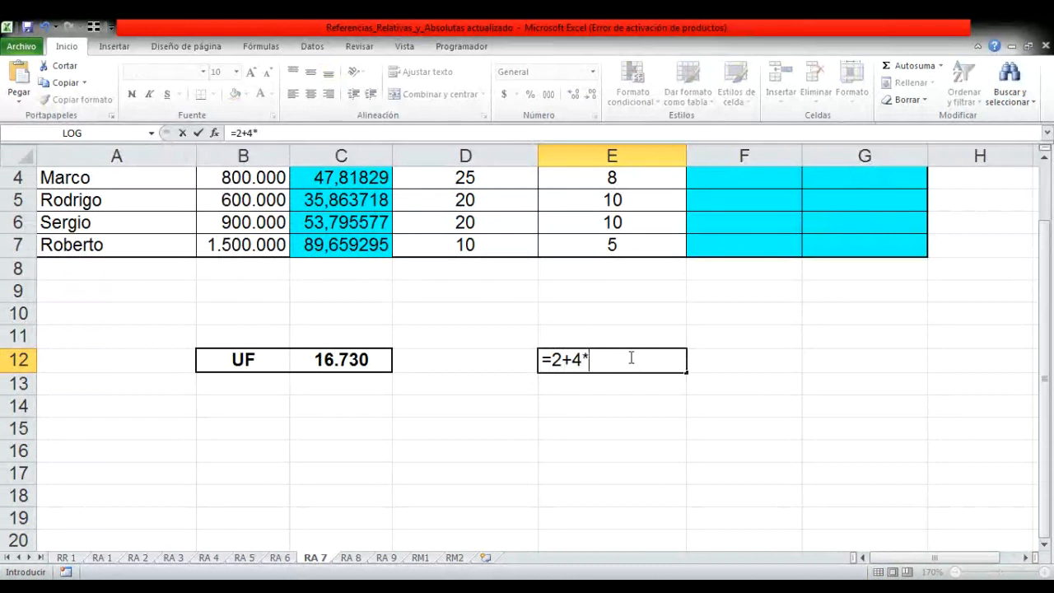
pyautogui.write('5+6')
pyautogui.press('Return')
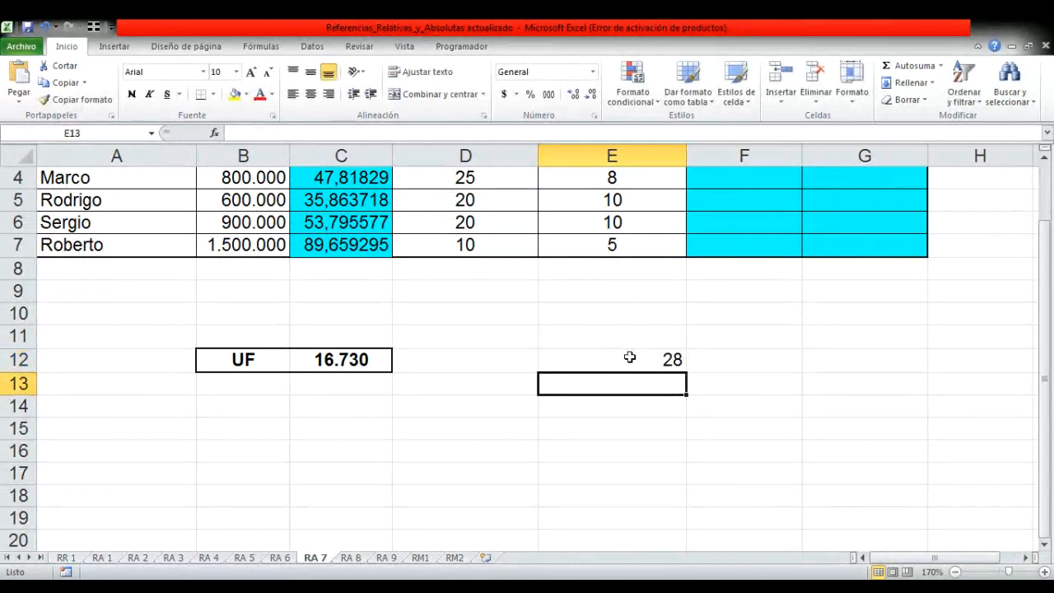
# Step: Show the example formula inside cell E12 to review its order of operations, and leave it unchanged
pyautogui.click(629, 357)
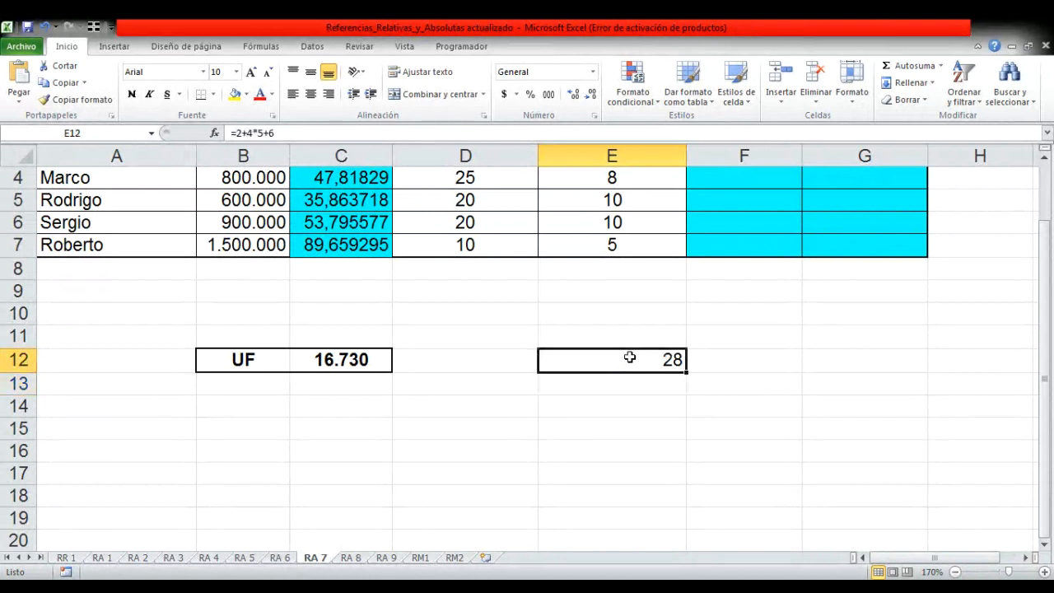
pyautogui.doubleClick(630, 356)
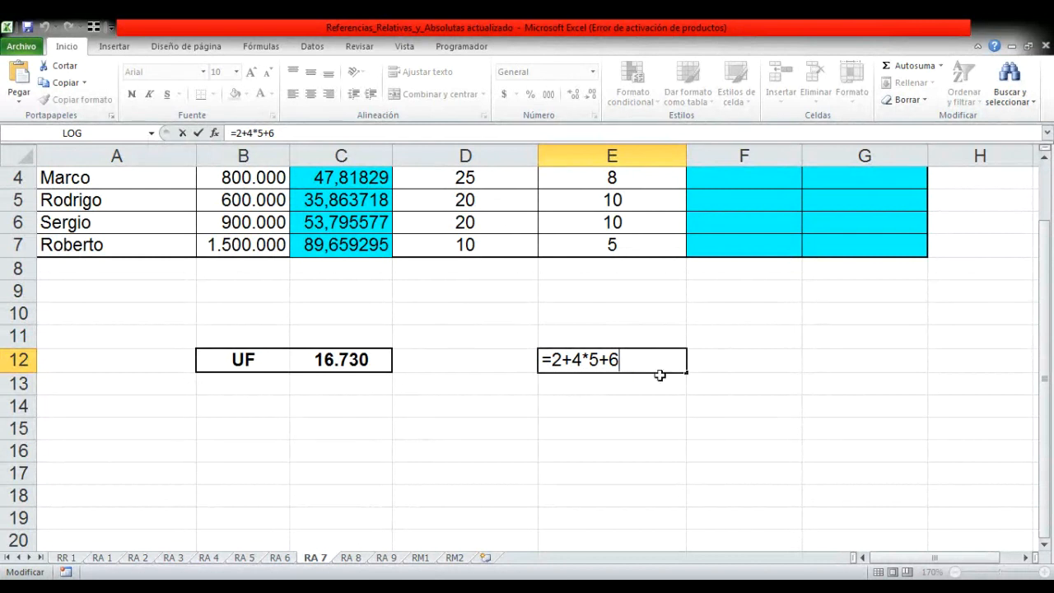
pyautogui.click(721, 410)
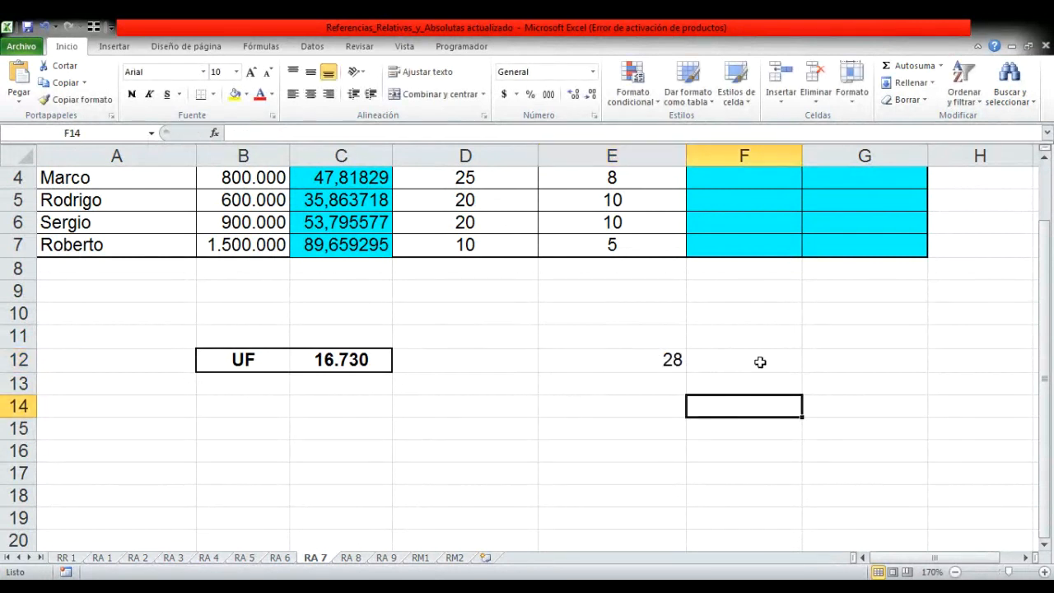
# Step: Try to write out the arithmetic operators *, / and + in the empty cell G12, and erase them
pyautogui.click(822, 363)
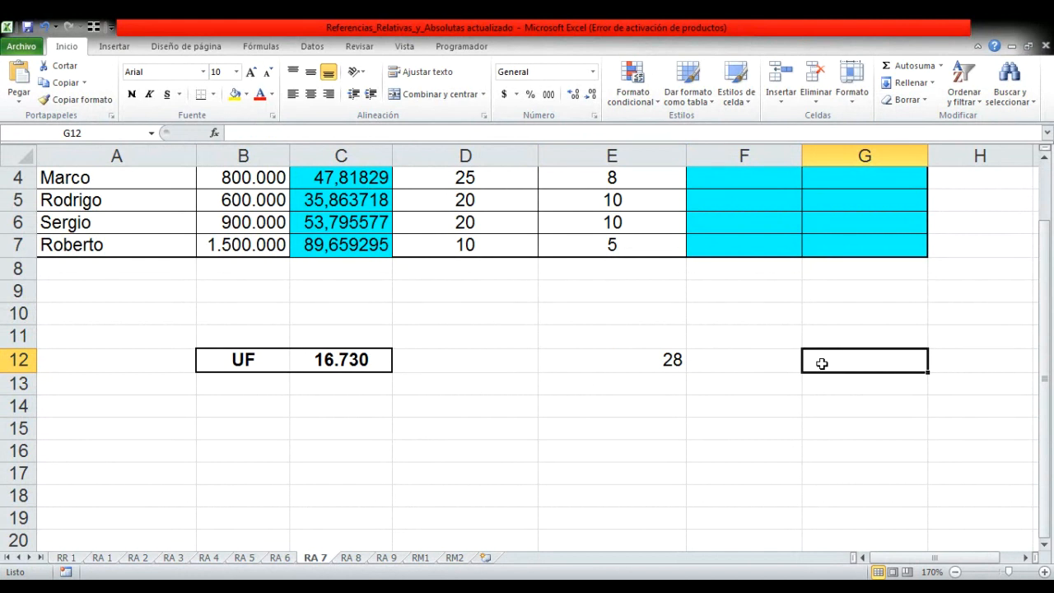
pyautogui.write('*')
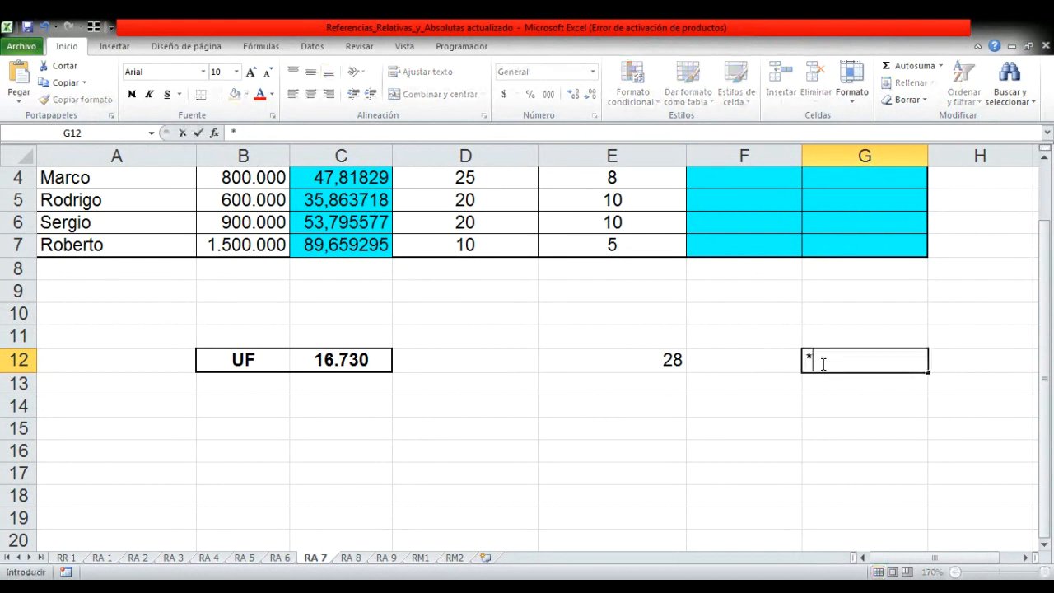
pyautogui.write('/*')
pyautogui.press('BackSpace')
pyautogui.press('BackSpace')
pyautogui.press('BackSpace')
pyautogui.write('+')
pyautogui.press('BackSpace')
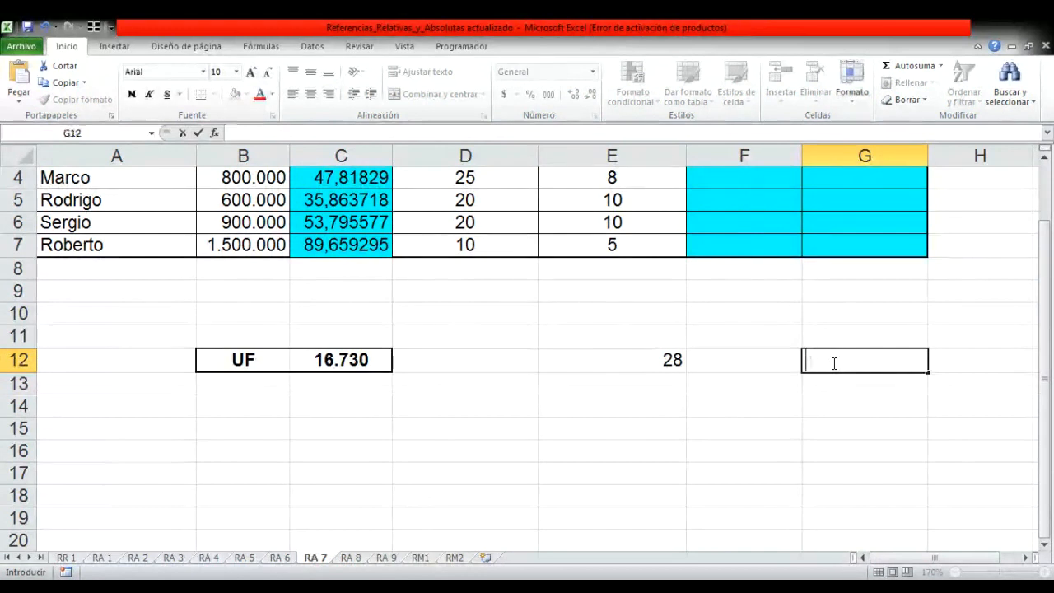
# Step: Enter the operator text */+- in cell G12 and */ in cell G13
pyautogui.write('*/')
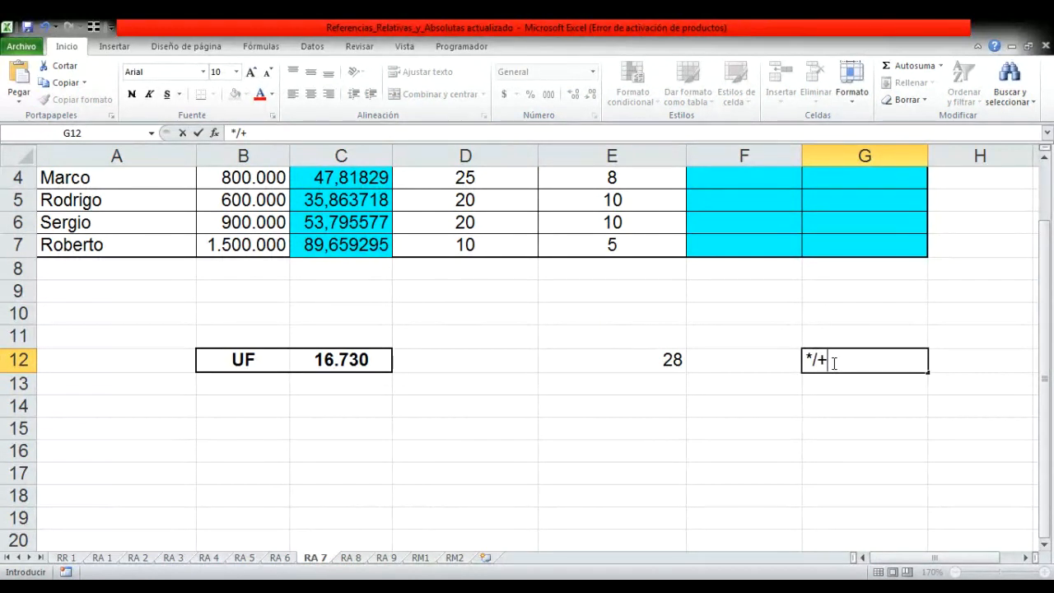
pyautogui.write('+-')
pyautogui.moveTo(815, 359); pyautogui.dragTo(808, 360)
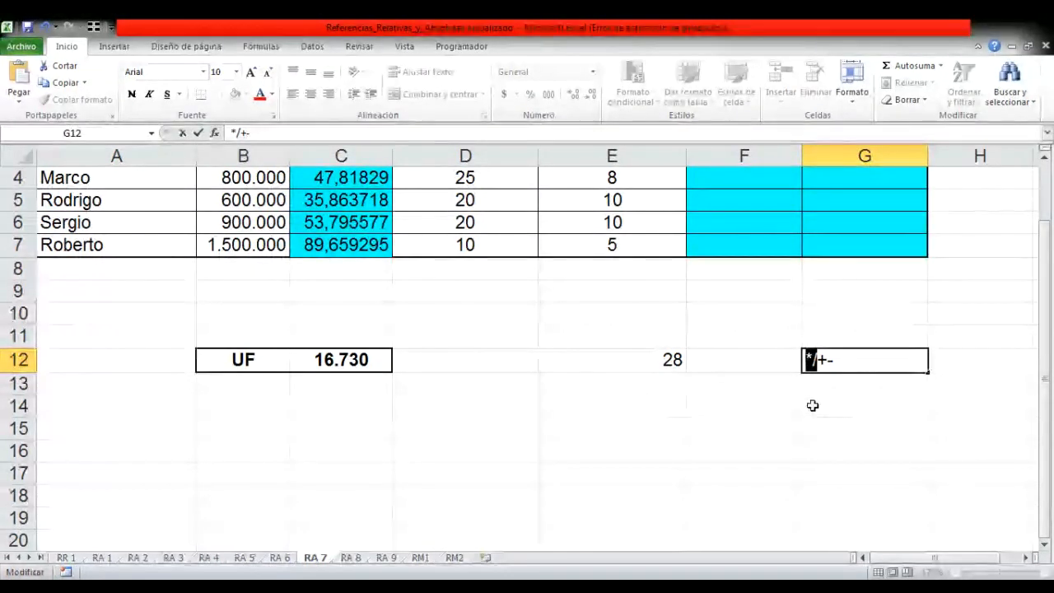
pyautogui.click(822, 388)
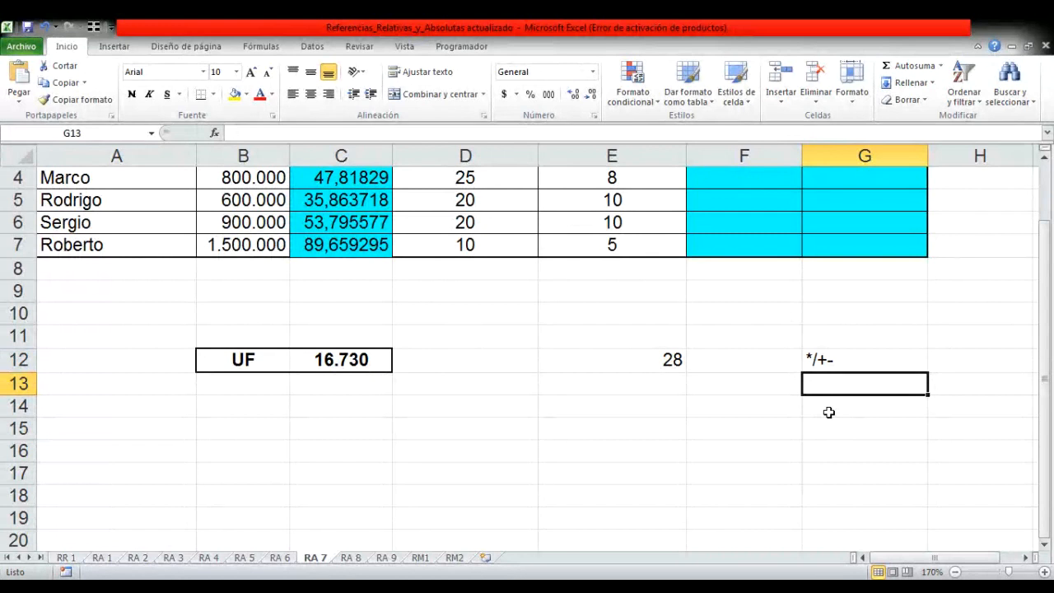
pyautogui.write('*/')
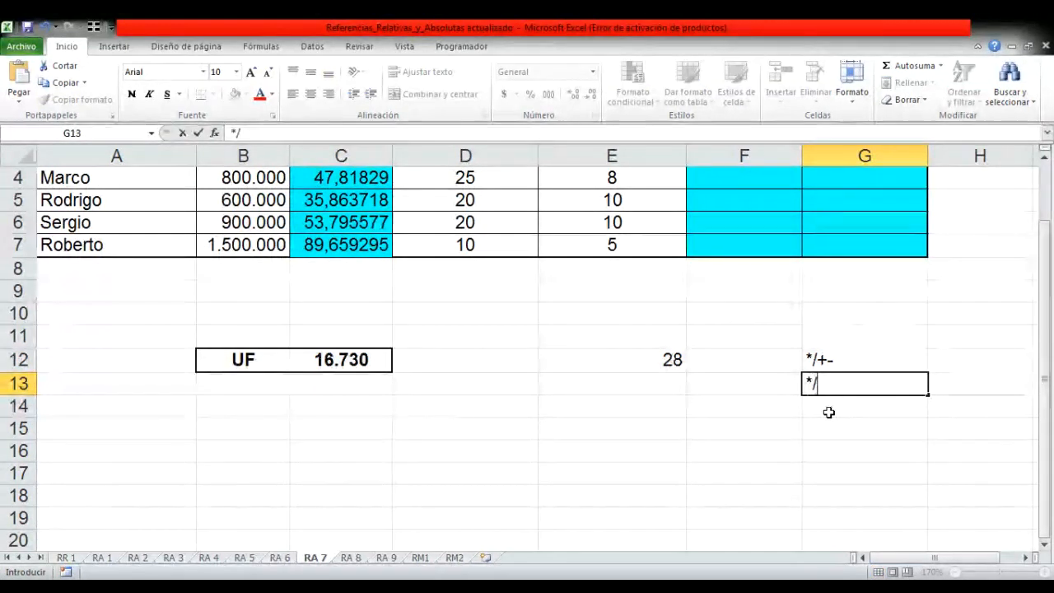
pyautogui.press('Return')
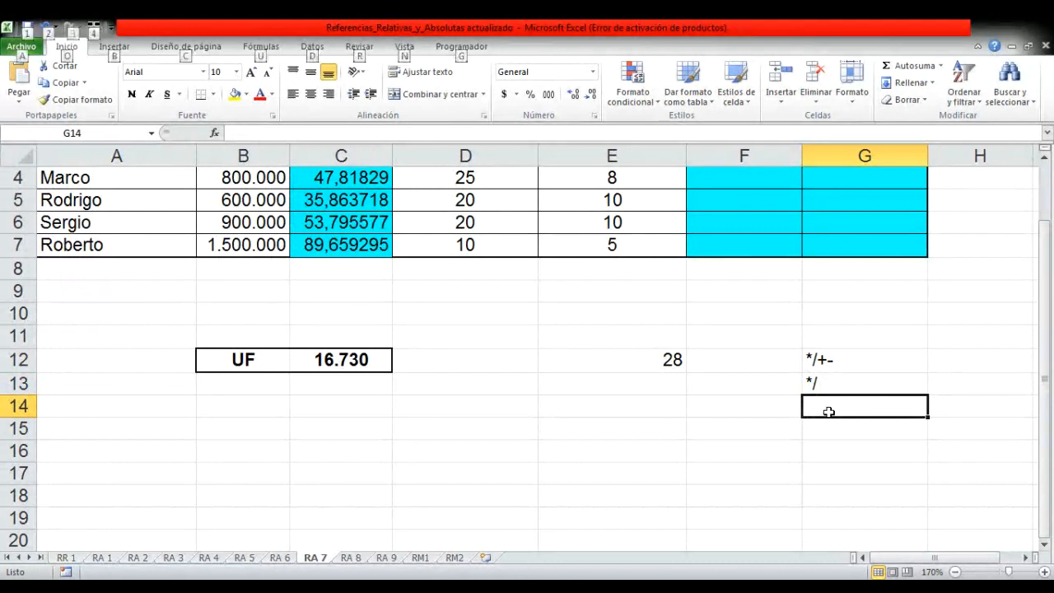
pyautogui.press('alt')
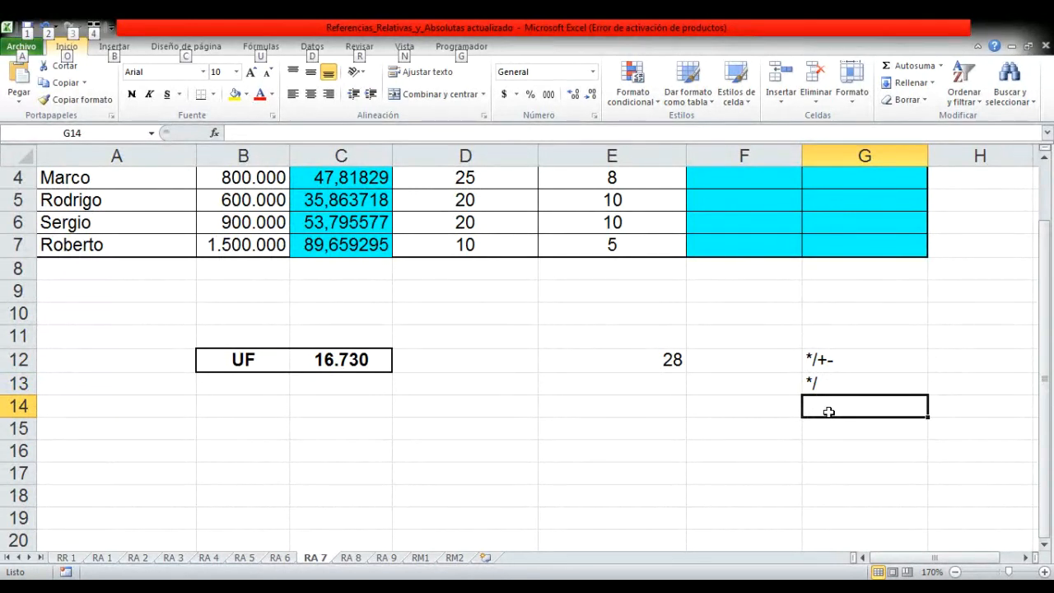
pyautogui.press('alt')
pyautogui.click(829, 454)
pyautogui.click(831, 413)
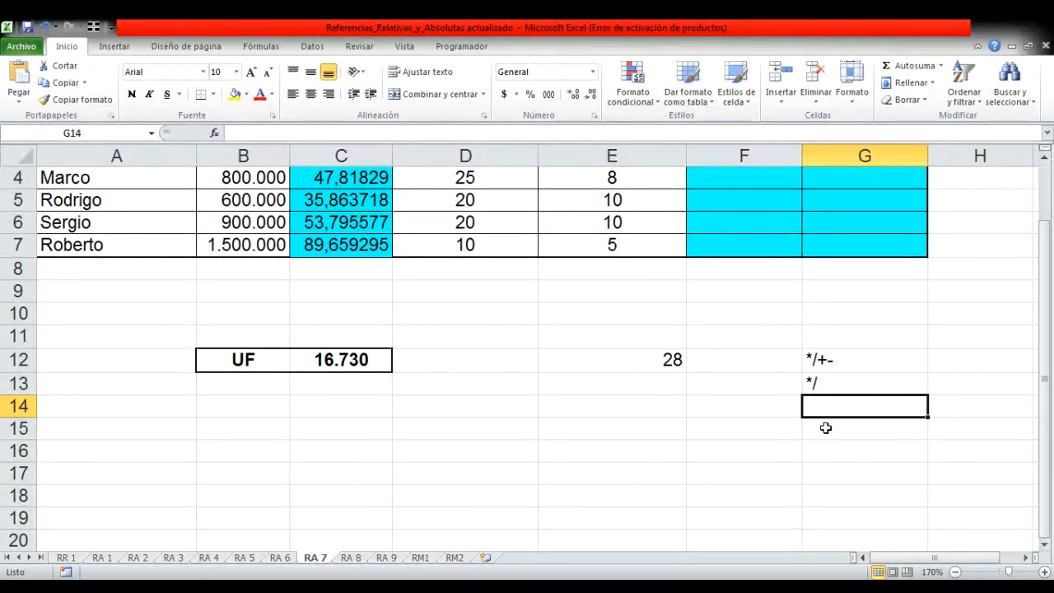
pyautogui.click(825, 425)
pyautogui.click(823, 406)
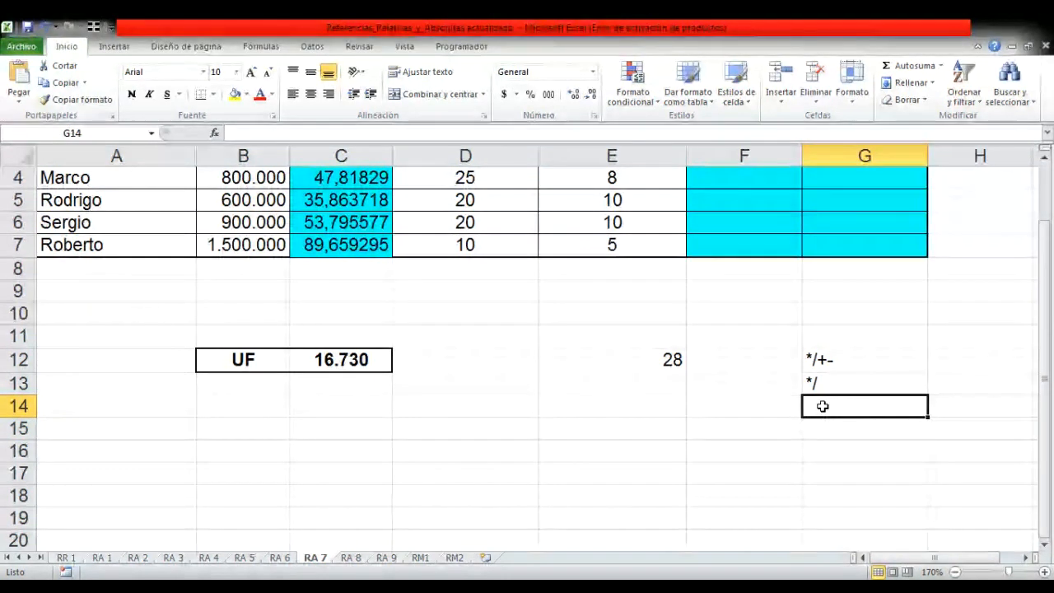
pyautogui.press('alt')
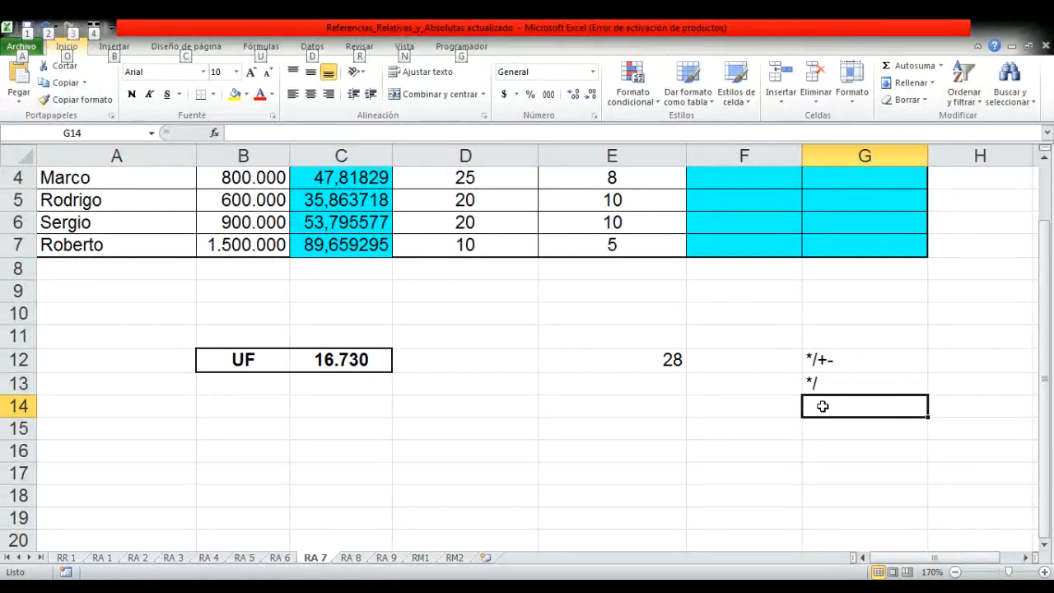
pyautogui.press('alt')
pyautogui.click(824, 428)
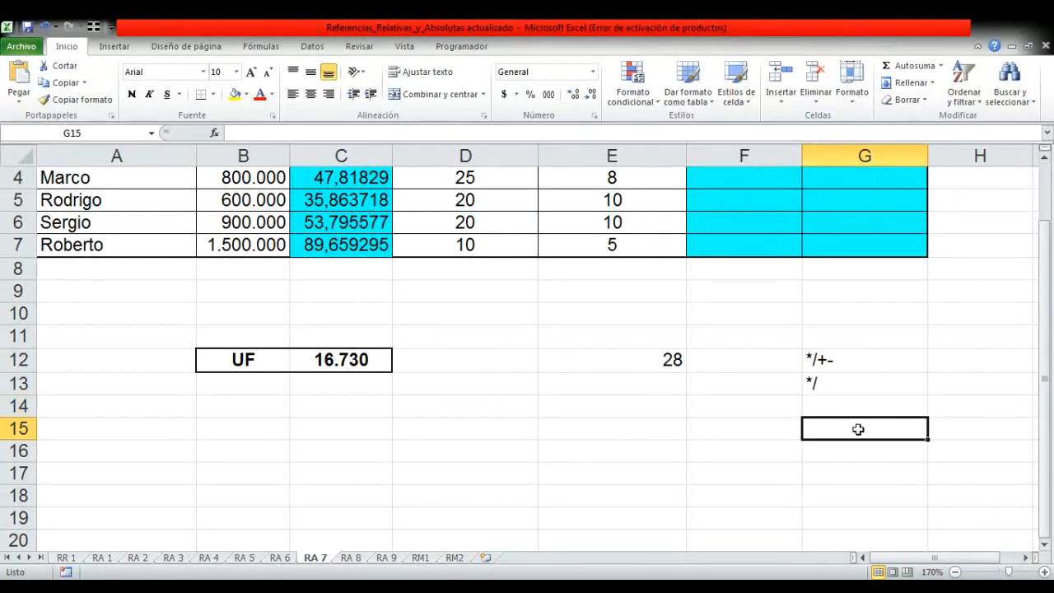
pyautogui.click(831, 394)
pyautogui.click(831, 405)
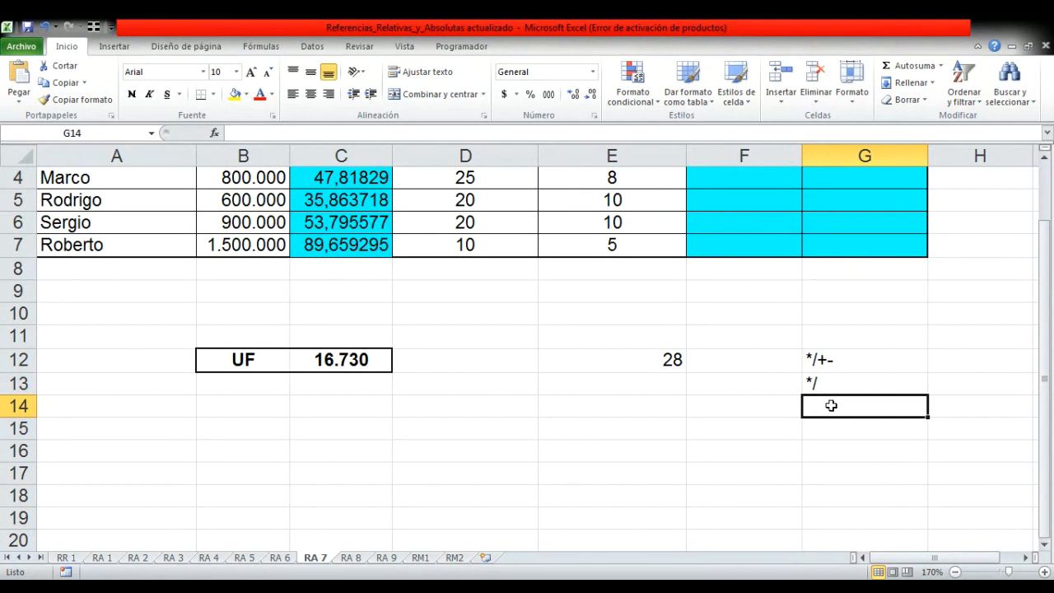
# Step: Replace the operator text in cell G13 with /*
pyautogui.doubleClick(809, 382)
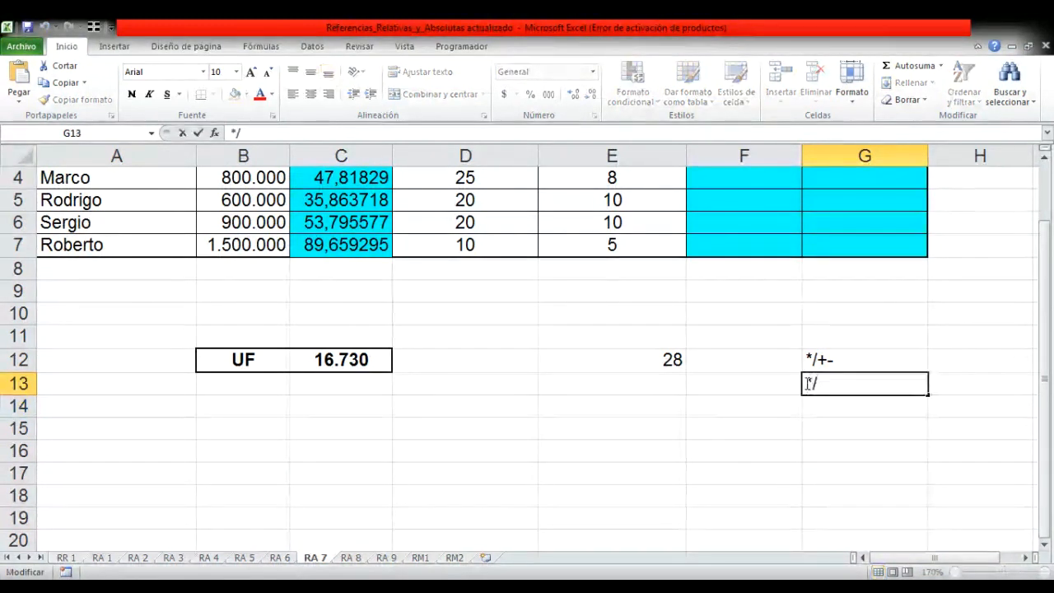
pyautogui.moveTo(806, 383); pyautogui.dragTo(823, 384)
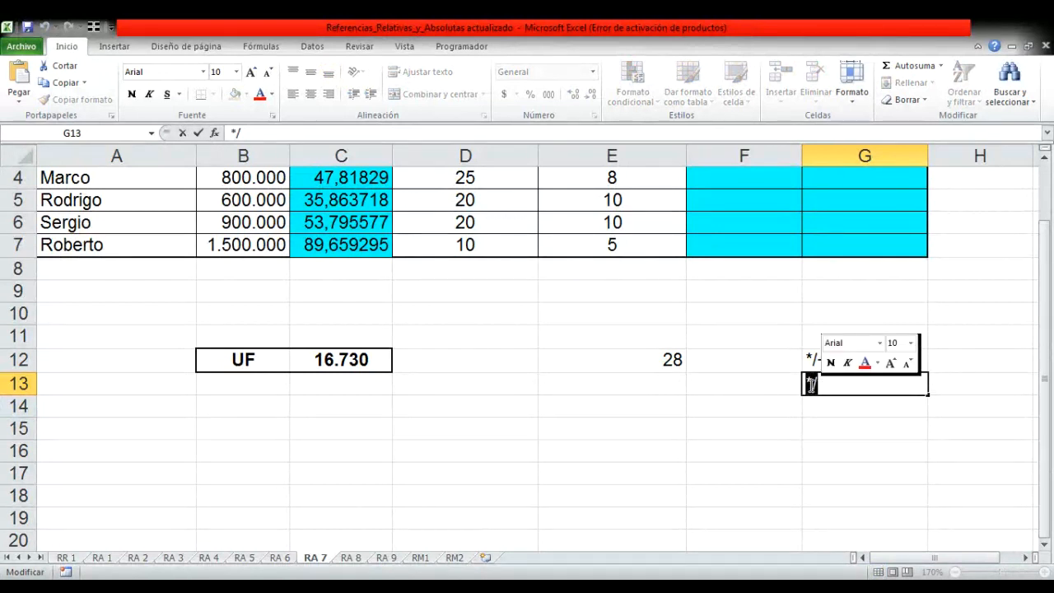
pyautogui.click(826, 387)
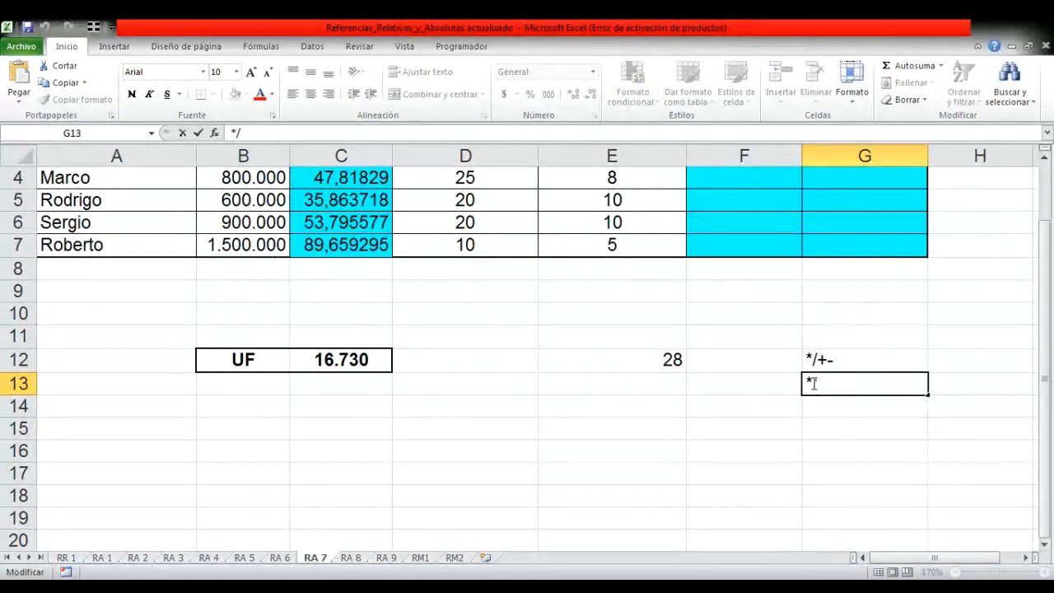
pyautogui.press('Escape')
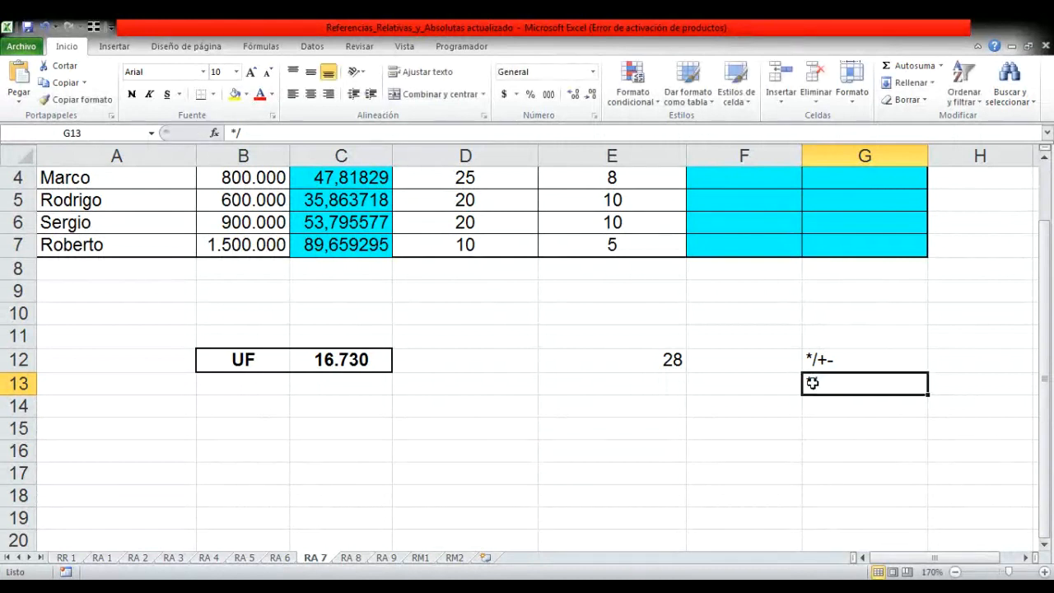
pyautogui.write('/')
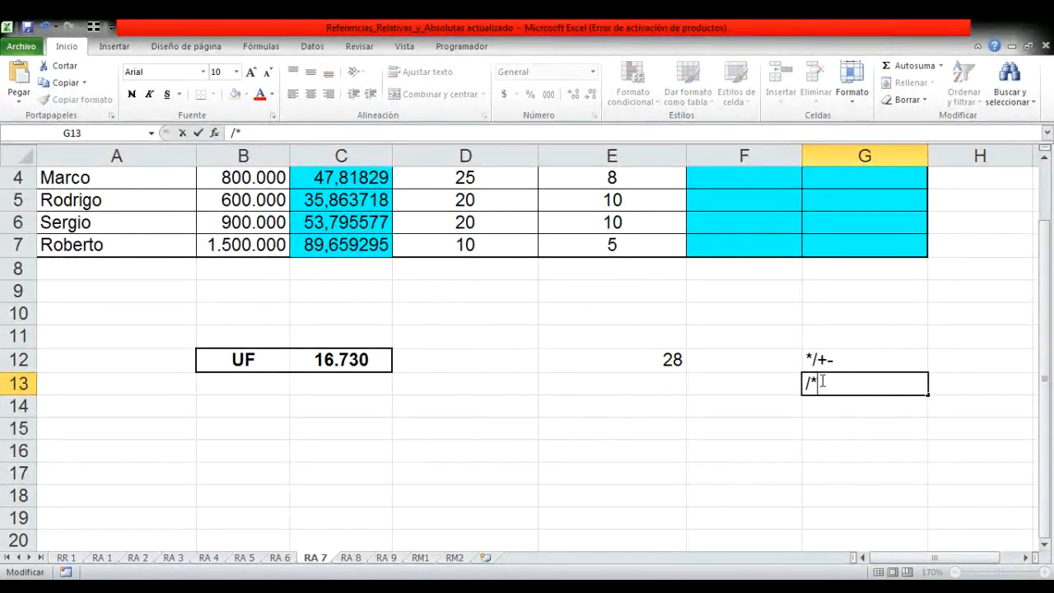
pyautogui.write('*')
pyautogui.moveTo(805, 384); pyautogui.dragTo(813, 385)
pyautogui.click(815, 412)
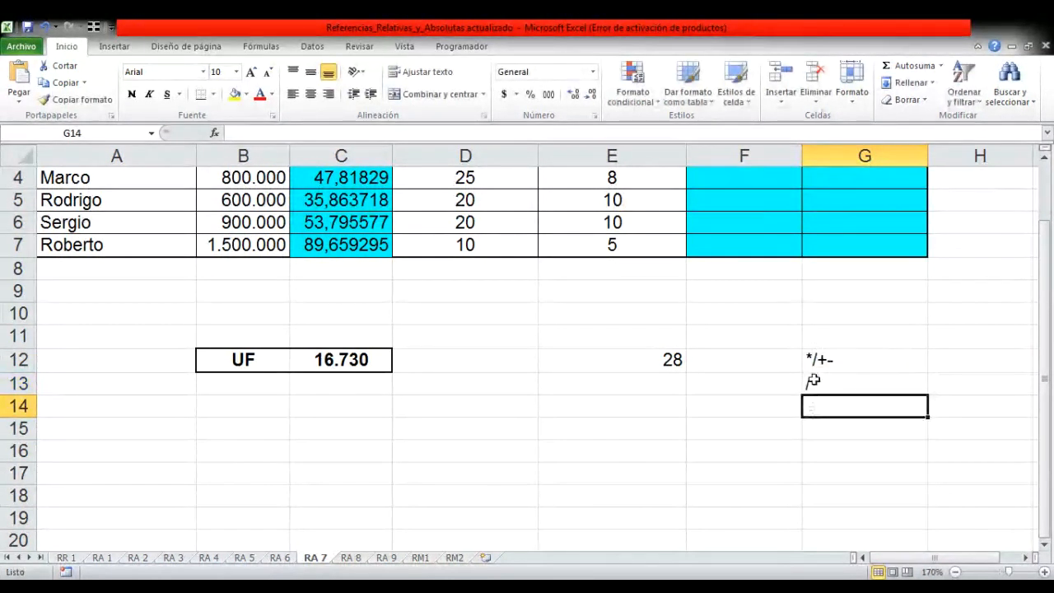
pyautogui.click(813, 385)
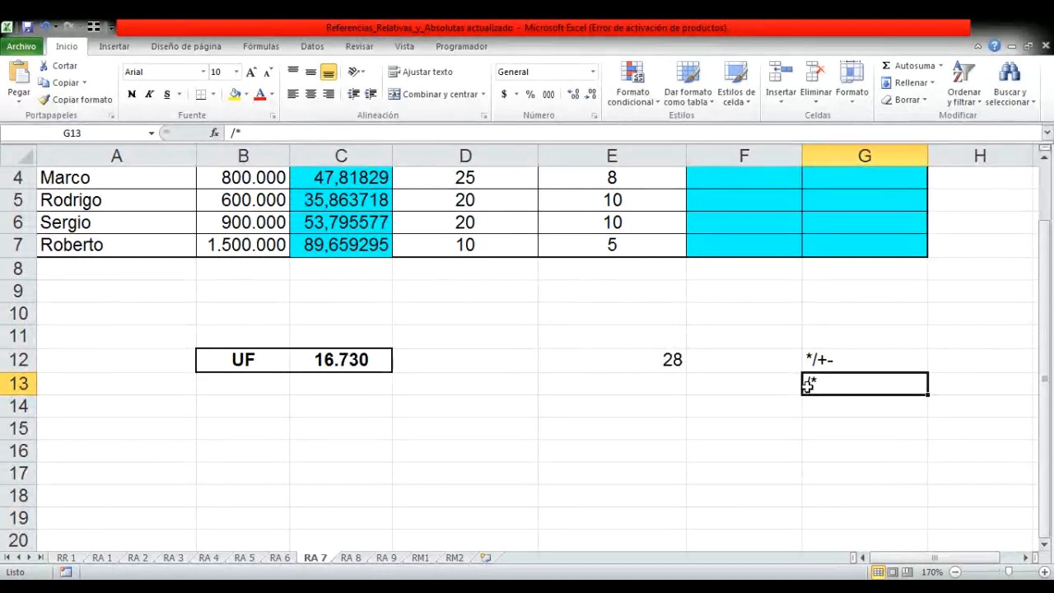
# Step: Add parentheses around both sums in the formula of cell E12 so it reads =(2+4)*(5+6)
pyautogui.click(649, 359)
pyautogui.doubleClick(649, 359)
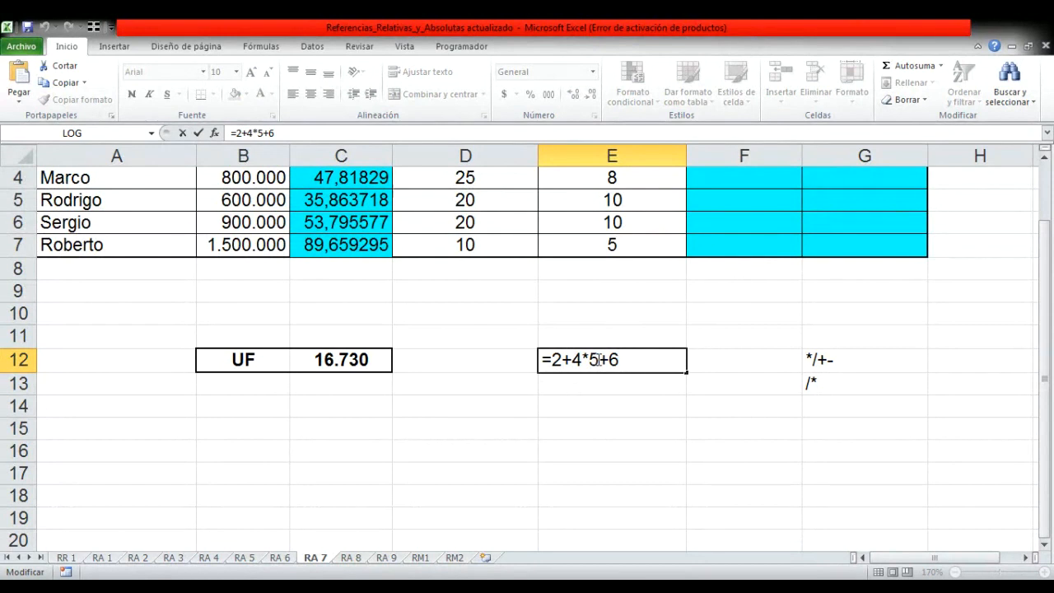
pyautogui.moveTo(600, 359); pyautogui.dragTo(576, 359)
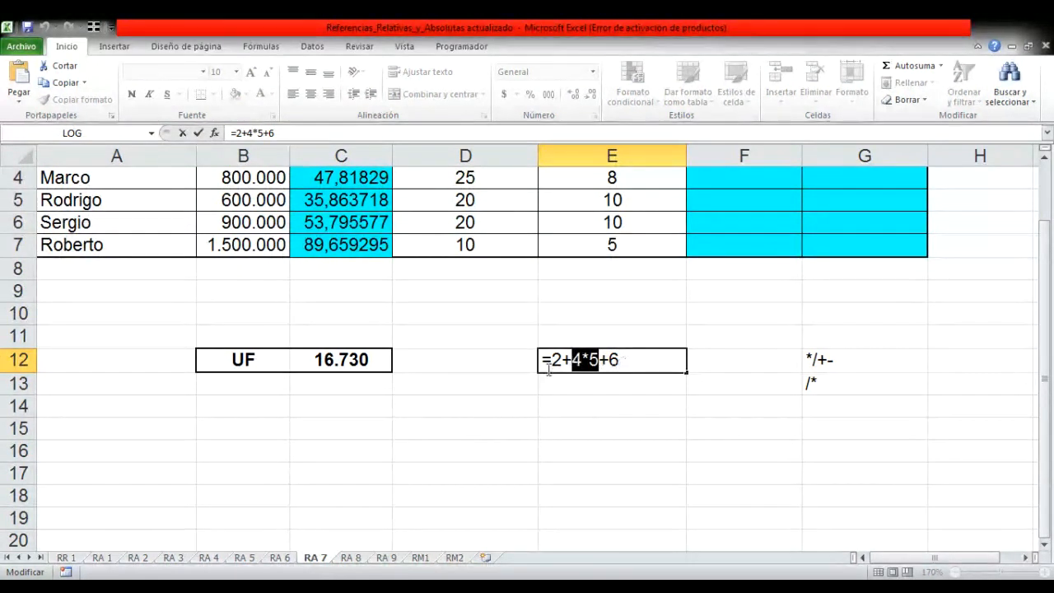
pyautogui.press('Return')
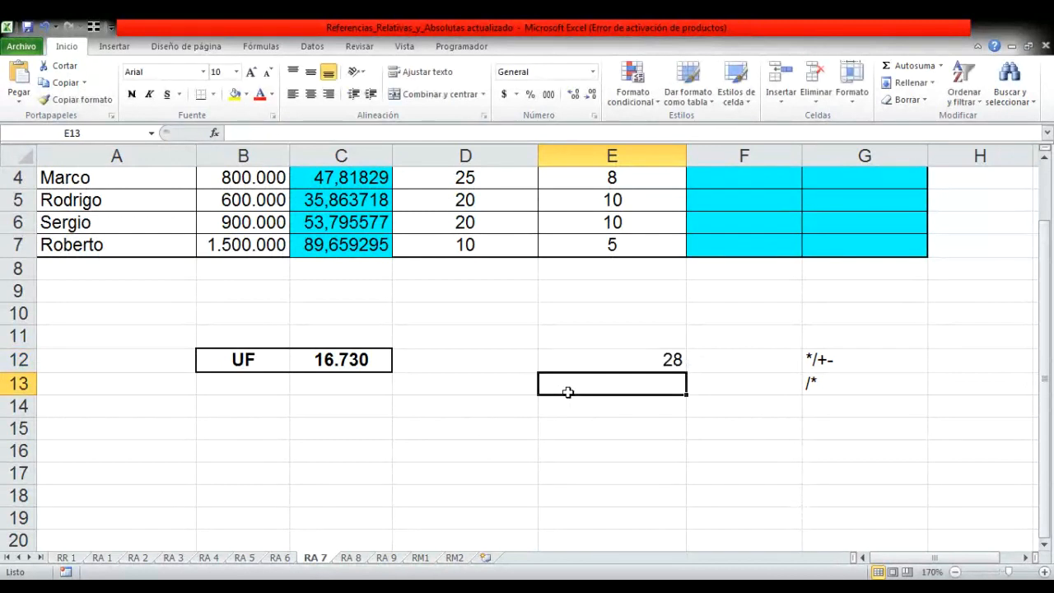
pyautogui.doubleClick(586, 355)
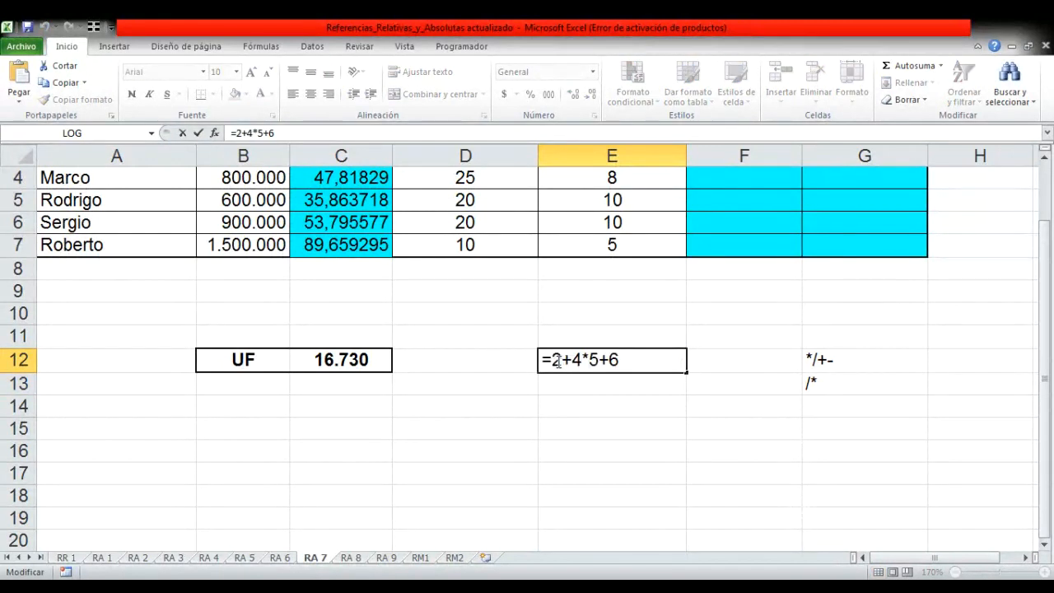
pyautogui.click(558, 360)
pyautogui.click(553, 360)
pyautogui.write('(')
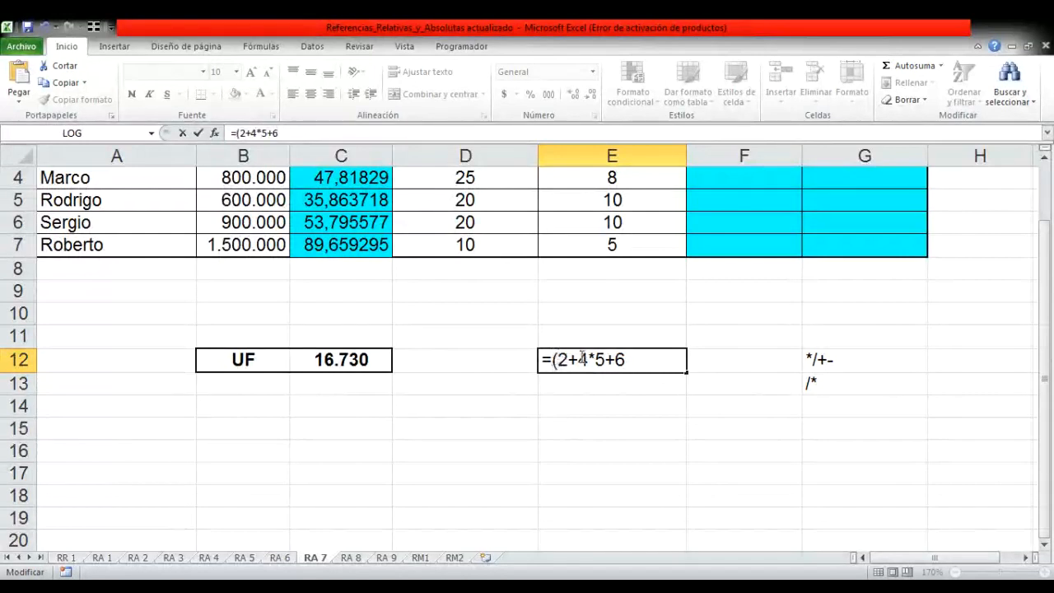
pyautogui.click(588, 359)
pyautogui.write(')')
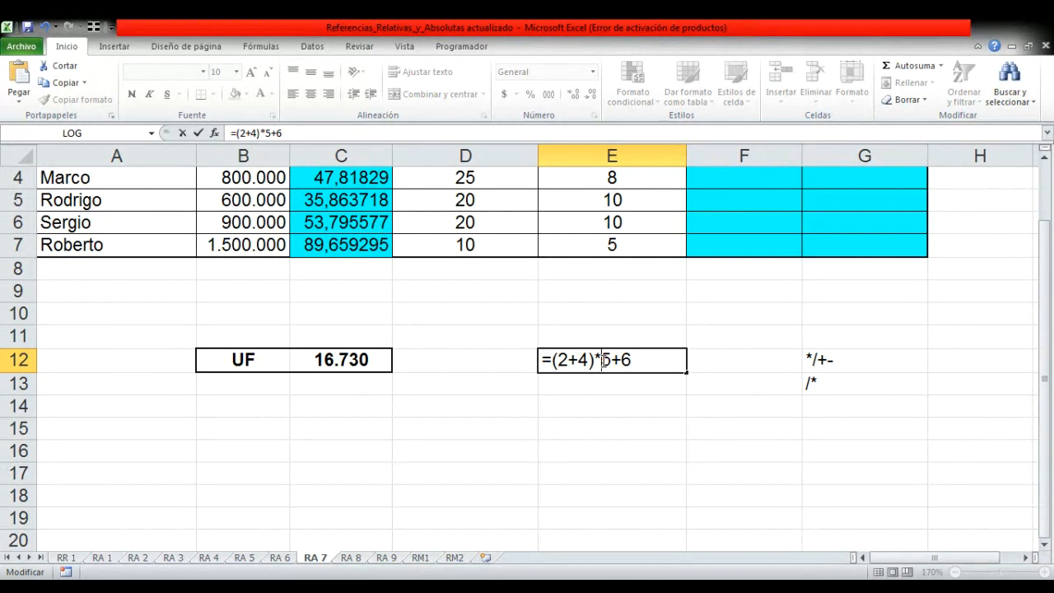
pyautogui.click(604, 360)
pyautogui.write('(')
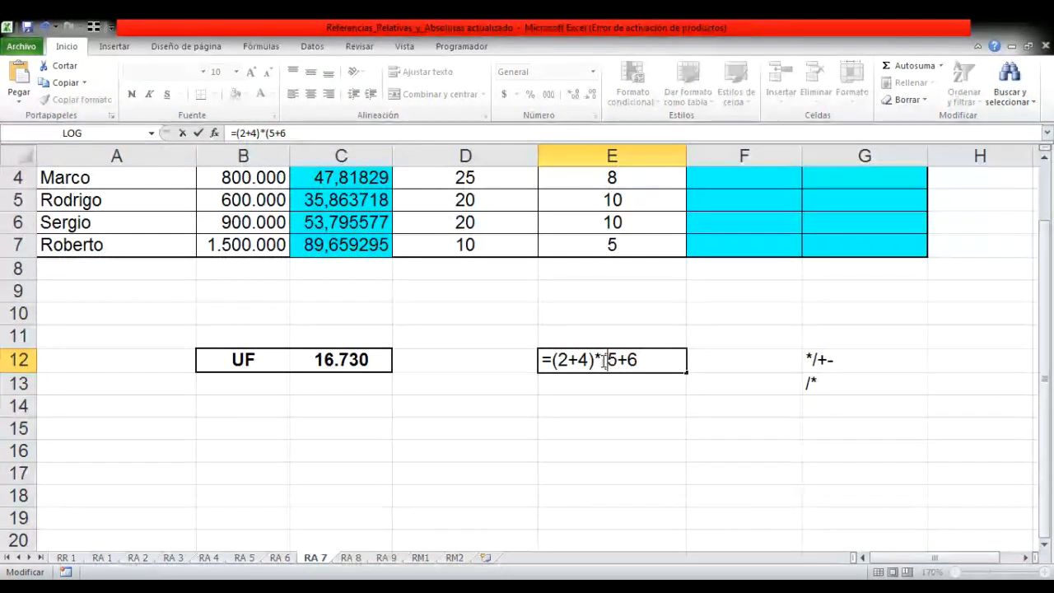
pyautogui.click(646, 362)
pyautogui.write(')')
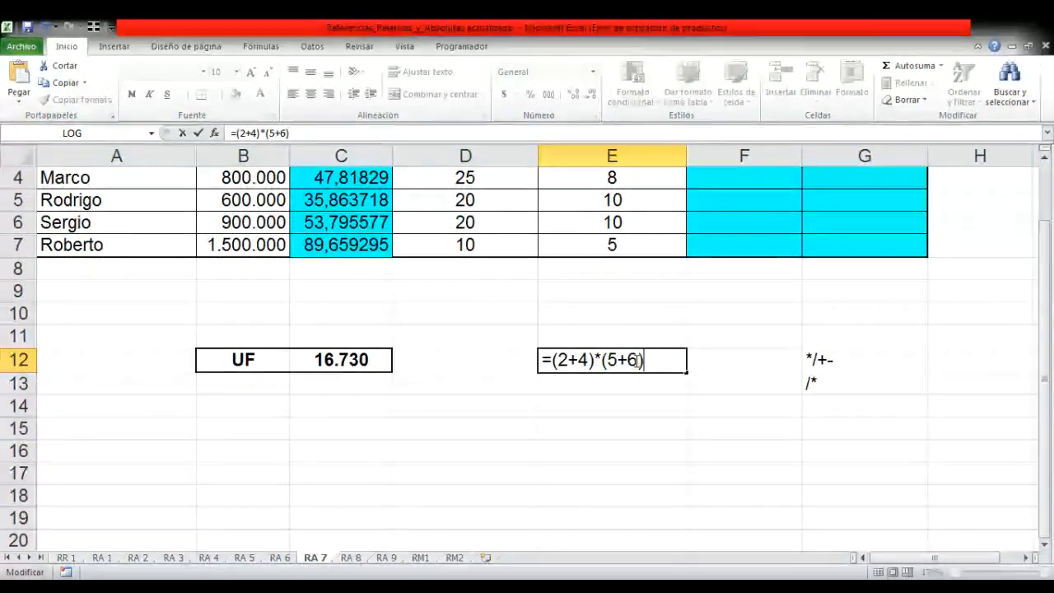
pyautogui.press('Return')
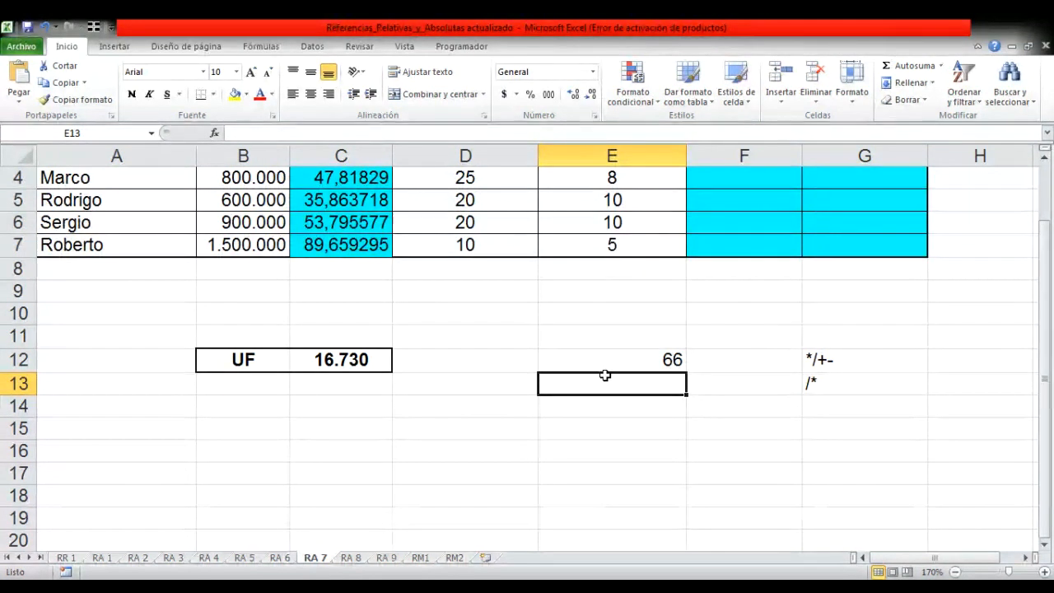
# Step: Clear the scratch examples by filling the empty cell E11 across the range E11:G13
pyautogui.click(663, 334)
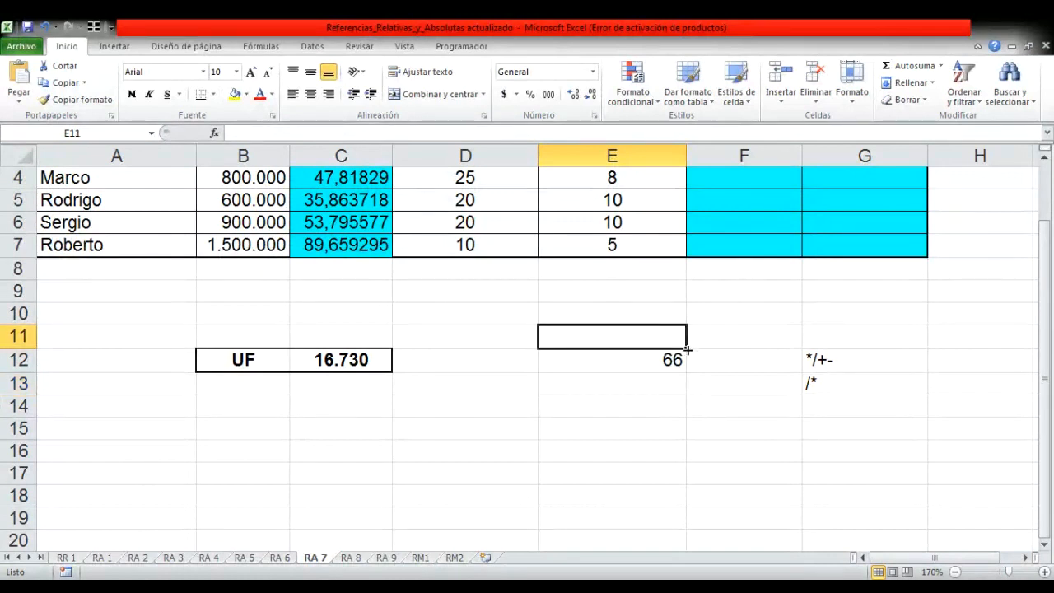
pyautogui.moveTo(686, 348); pyautogui.dragTo(880, 404)
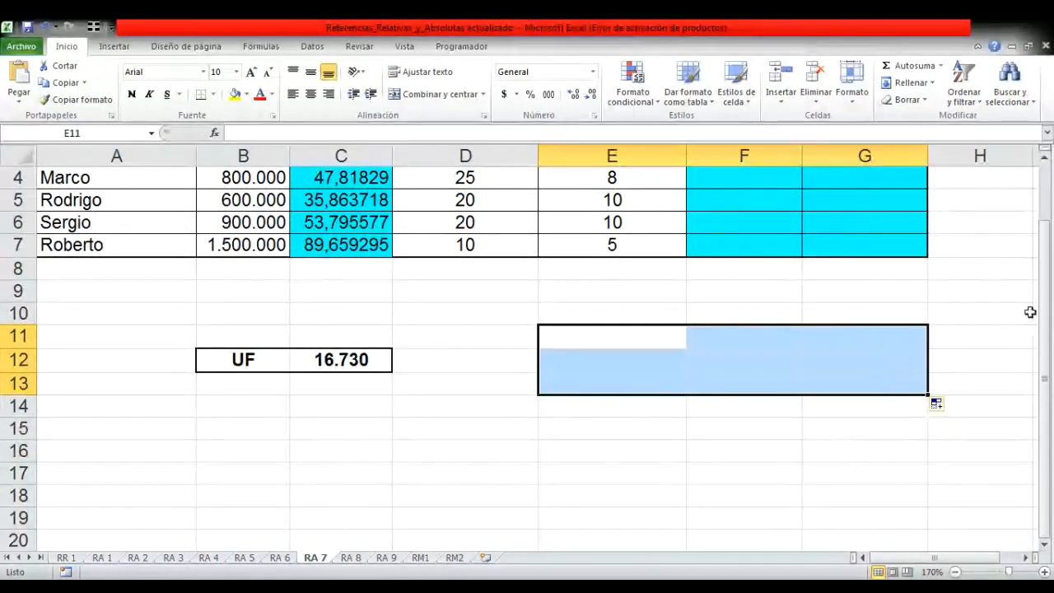
# Step: Enter the formula =(B4/D4) in cell F4 to divide the first employee's monthly salary by the days worked
pyautogui.scroll(1, 1031, 312)
pyautogui.click(727, 295)
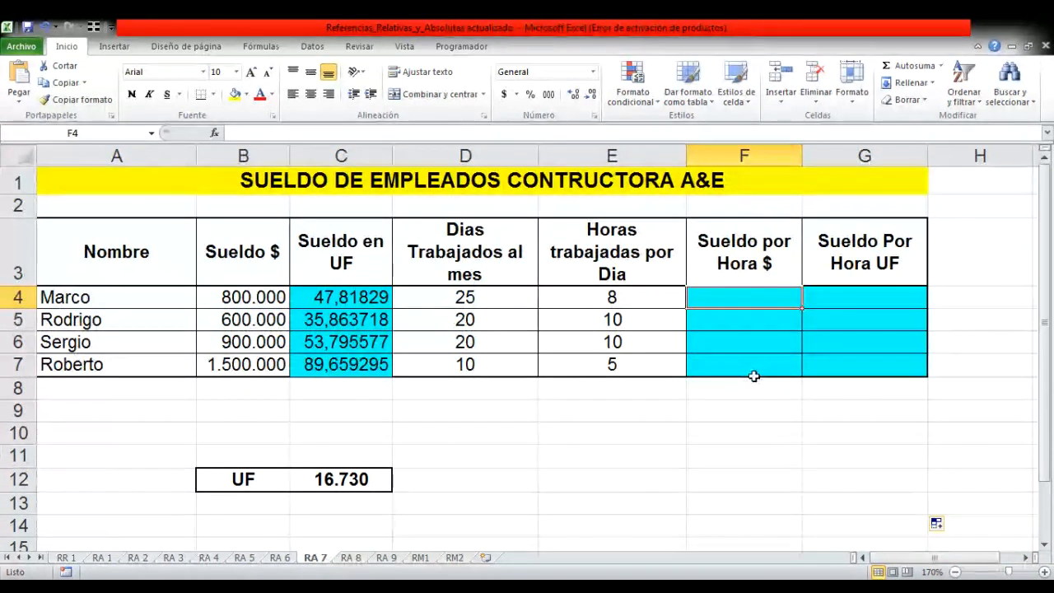
pyautogui.write('=')
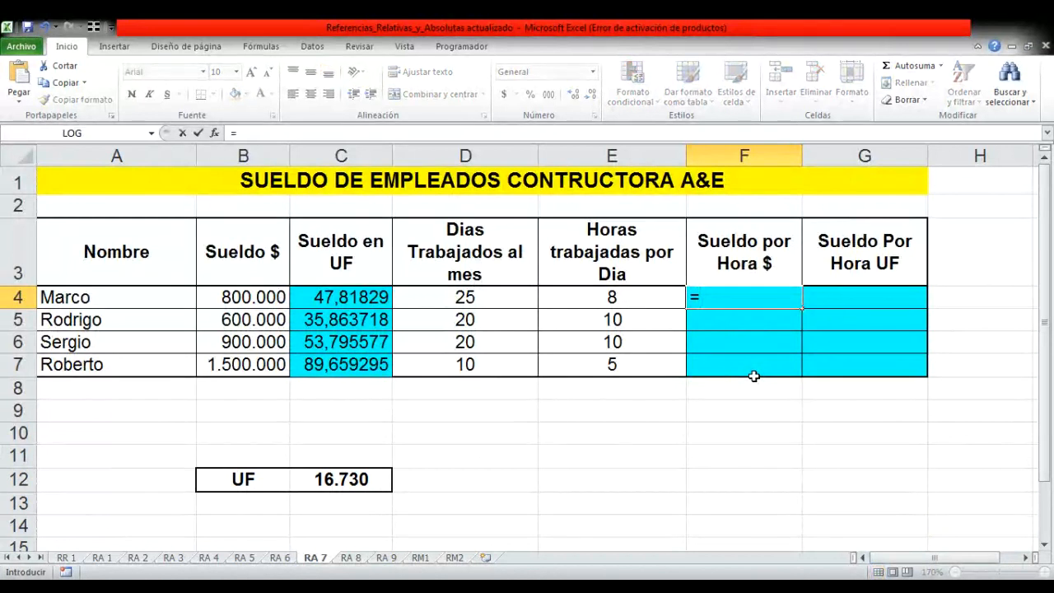
pyautogui.write('(')
pyautogui.click(266, 298)
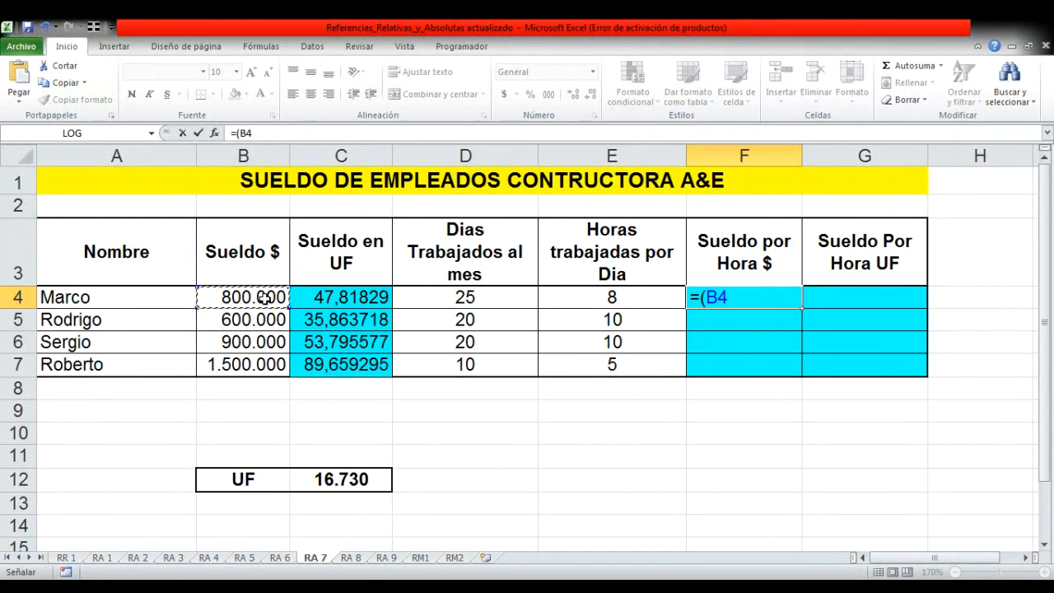
pyautogui.write('/')
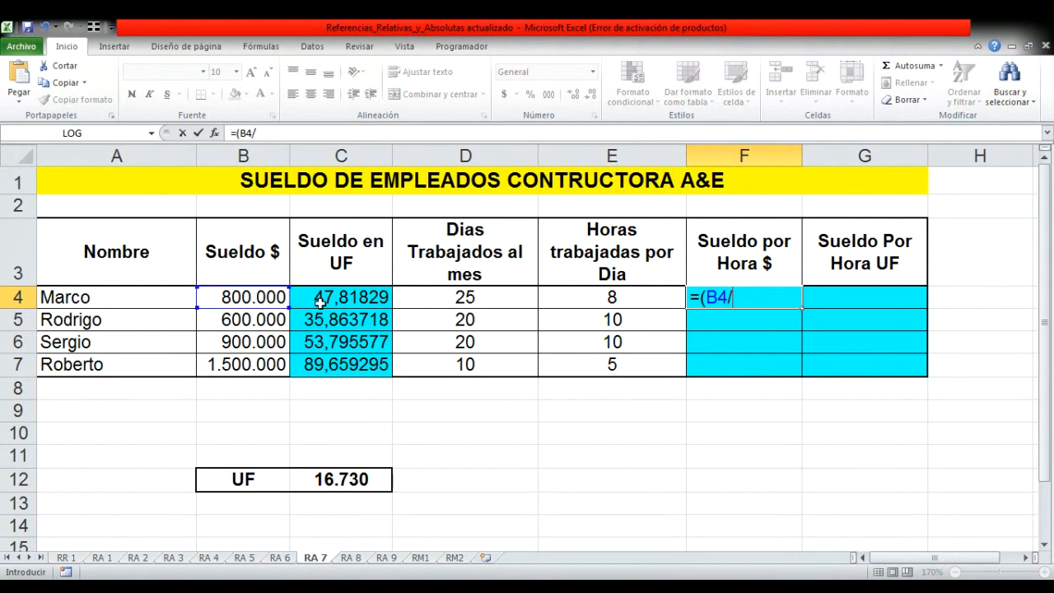
pyautogui.click(445, 298)
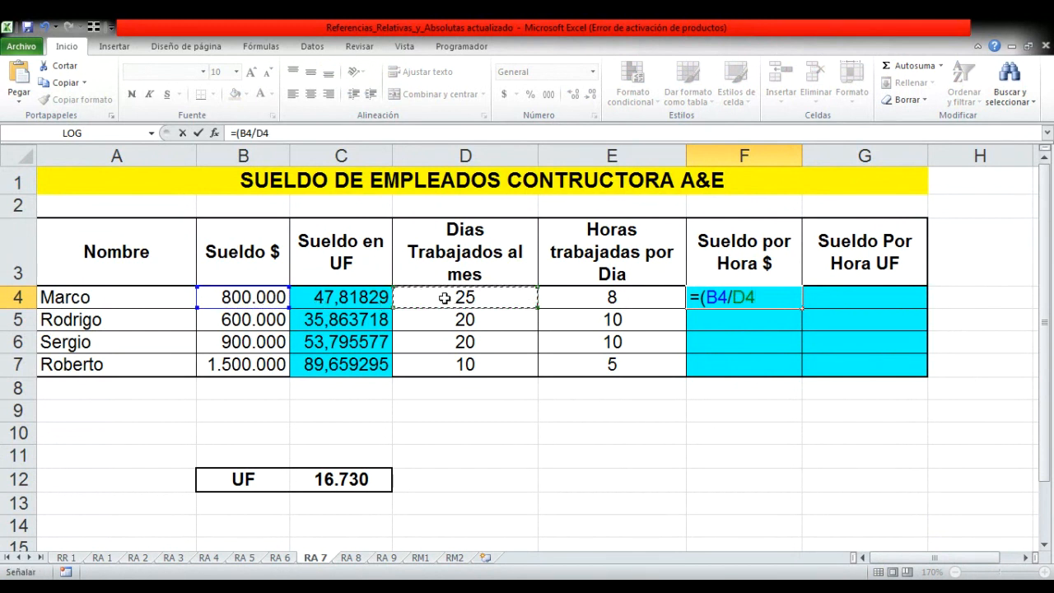
pyautogui.write(')')
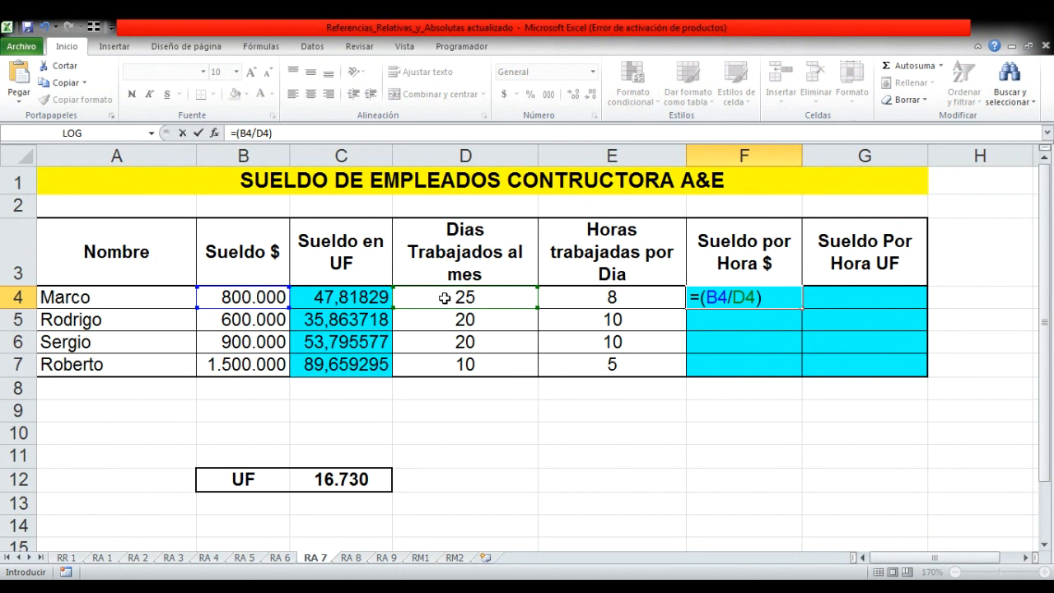
pyautogui.press('Return')
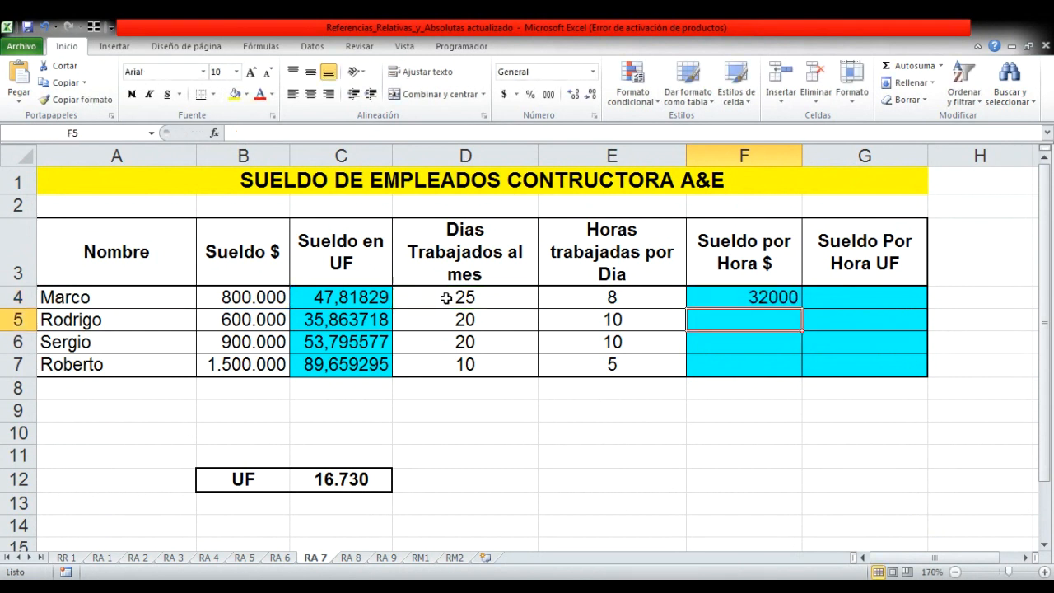
# Step: Extend the formula in F4 to =(B4/D4)/E4 and fill it down the Sueldo por Hora $ column to F7
pyautogui.click(725, 296)
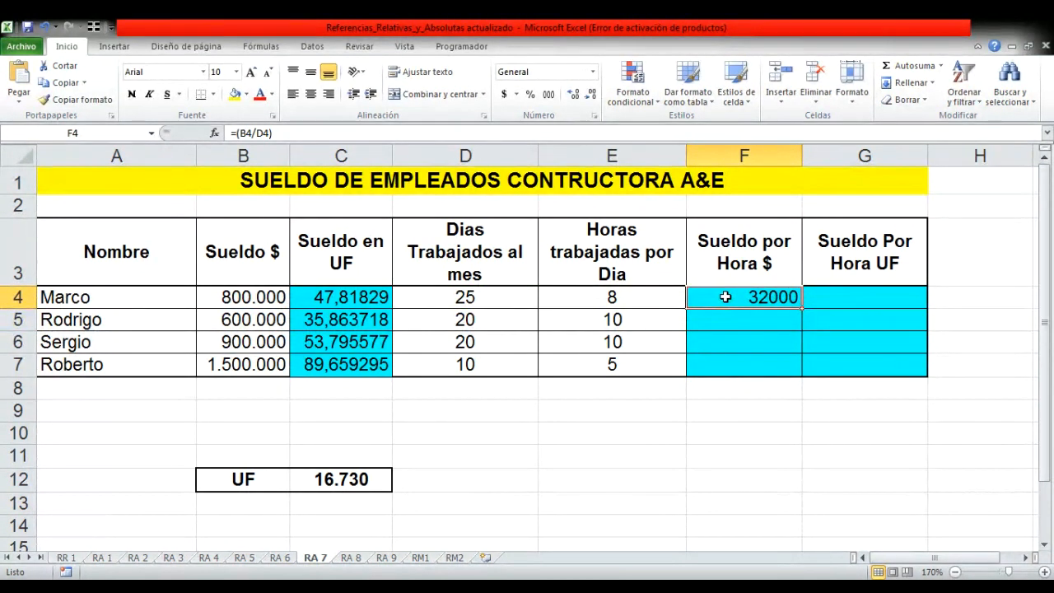
pyautogui.click(772, 297)
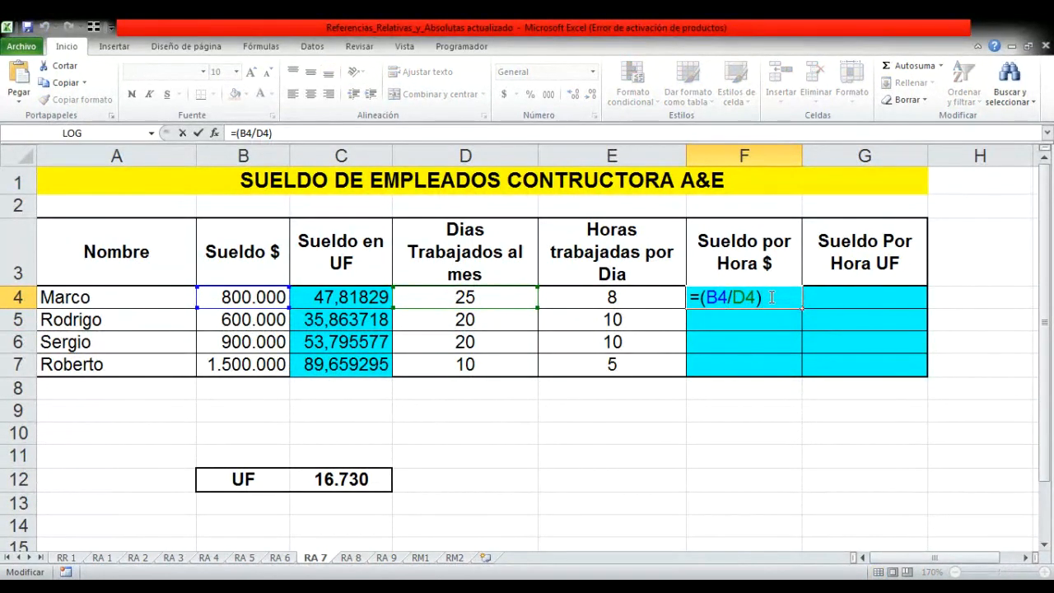
pyautogui.write('/')
pyautogui.click(664, 302)
pyautogui.press('Return')
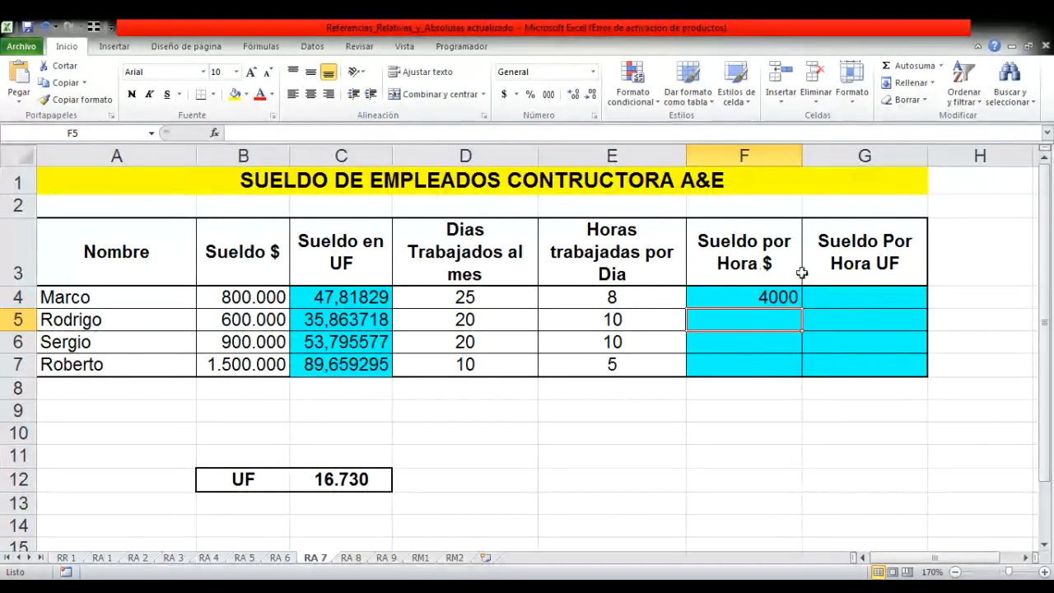
pyautogui.click(791, 298)
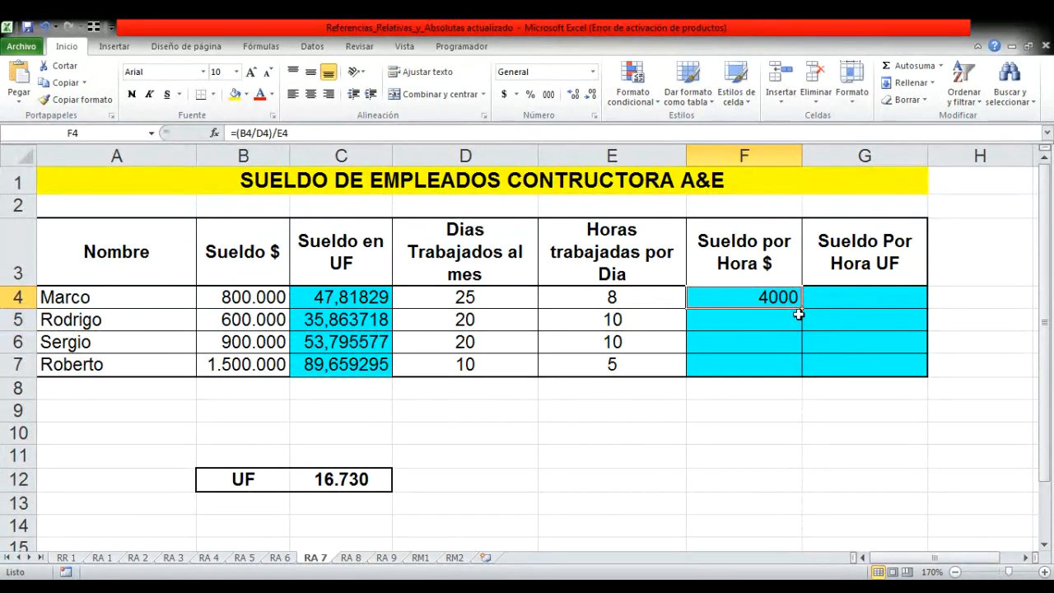
pyautogui.moveTo(803, 311); pyautogui.dragTo(797, 379)
# Step: Enter =F4/$C$12 in cell G4 to convert the hourly pay to UF with an absolute reference to the UF value
pyautogui.click(830, 297)
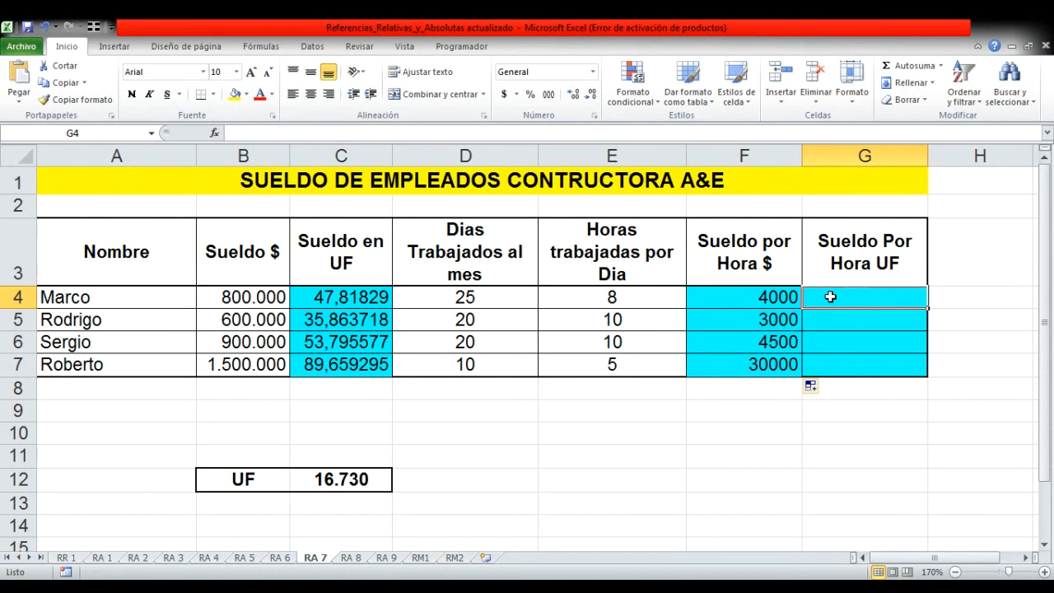
pyautogui.write('=')
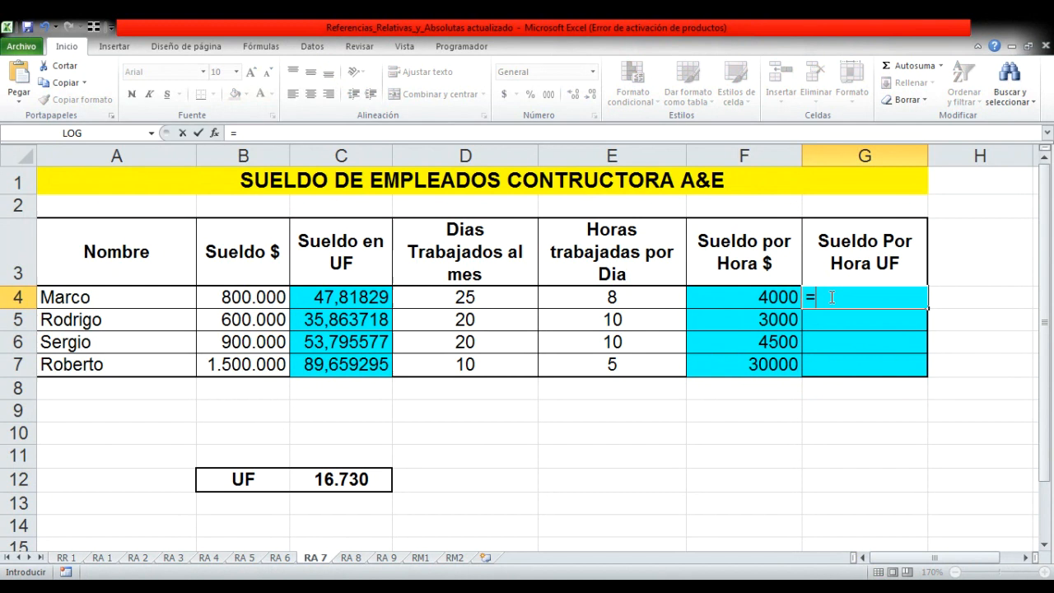
pyautogui.click(780, 297)
pyautogui.write('/')
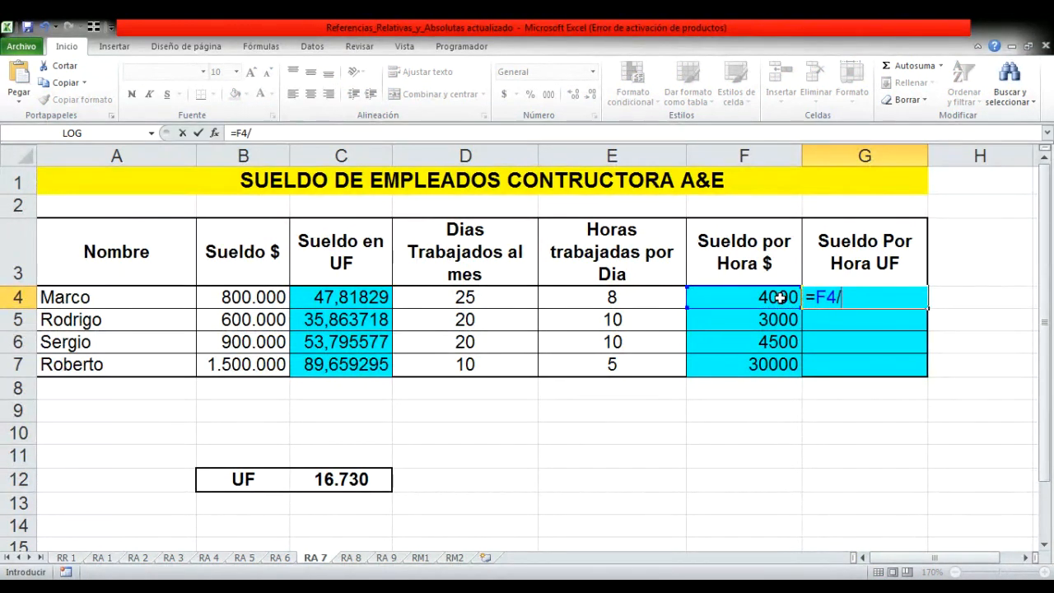
pyautogui.click(375, 486)
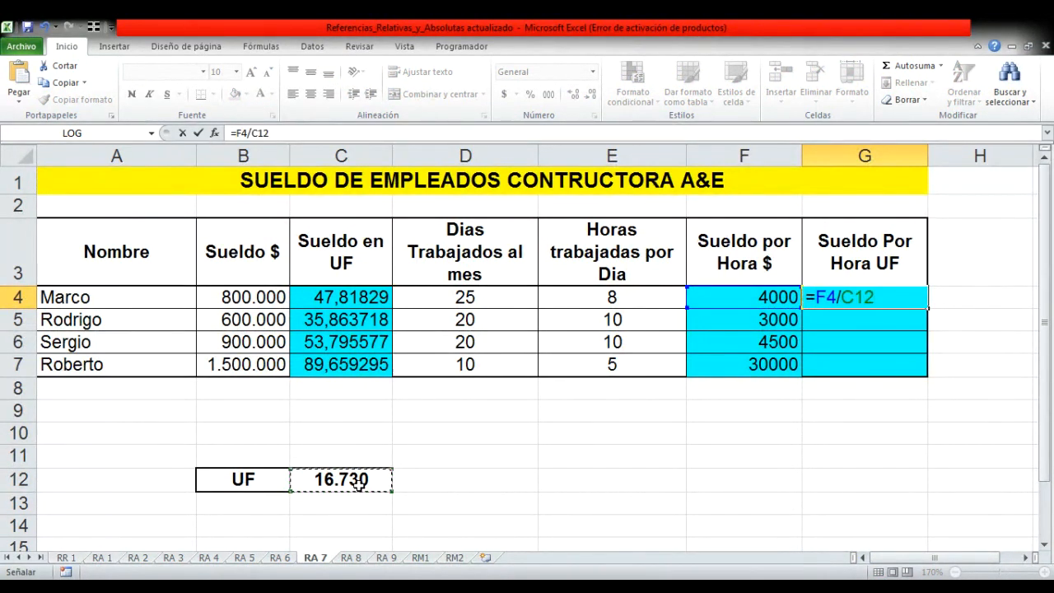
pyautogui.press('F4')
pyautogui.press('Return')
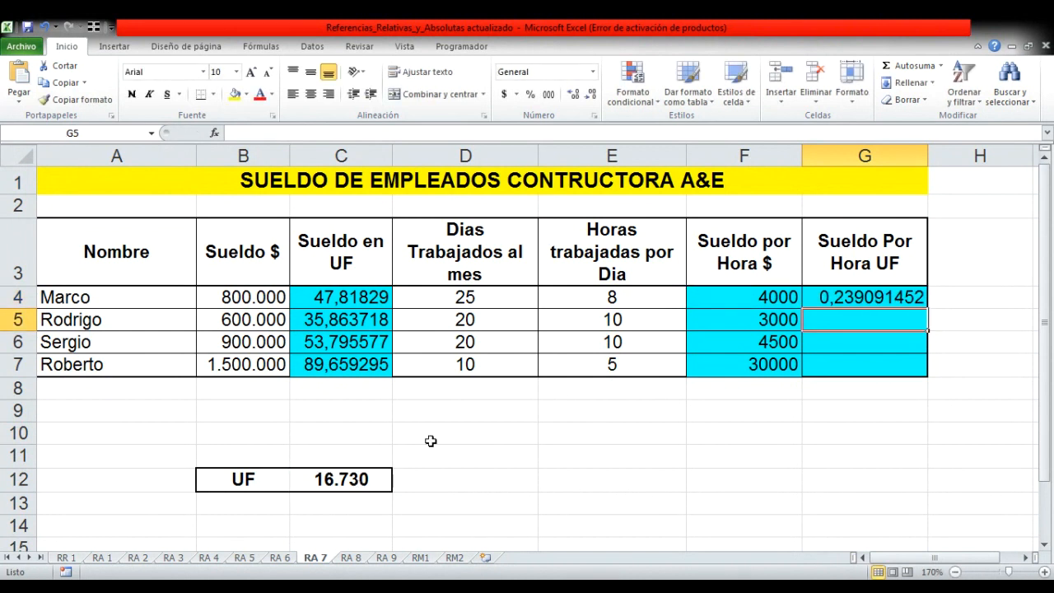
# Step: Fill the Sueldo Por Hora UF formula from G4 down to G7
pyautogui.click(918, 296)
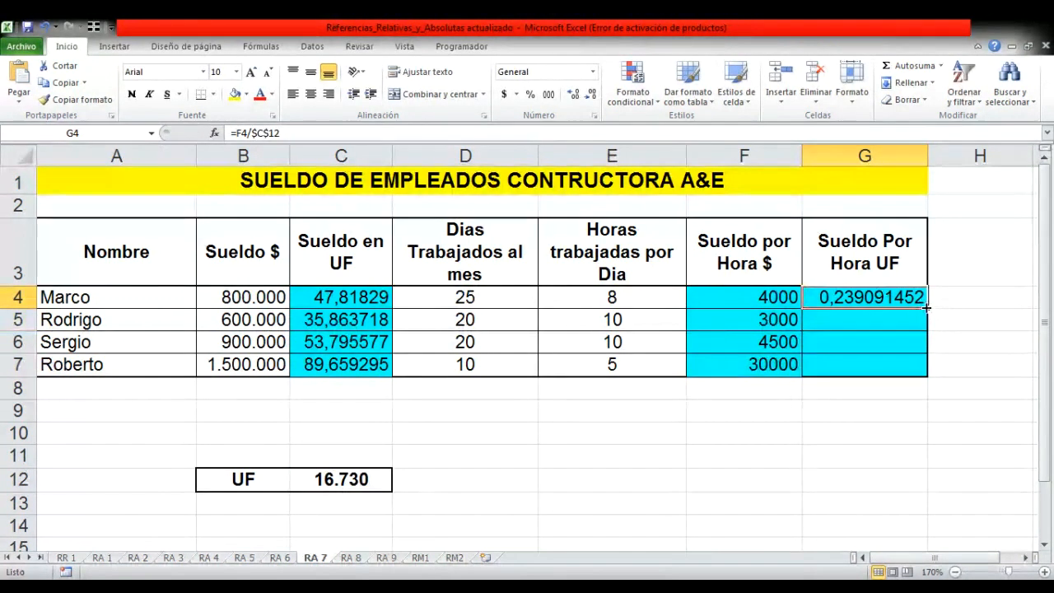
pyautogui.moveTo(926, 308); pyautogui.dragTo(928, 375)
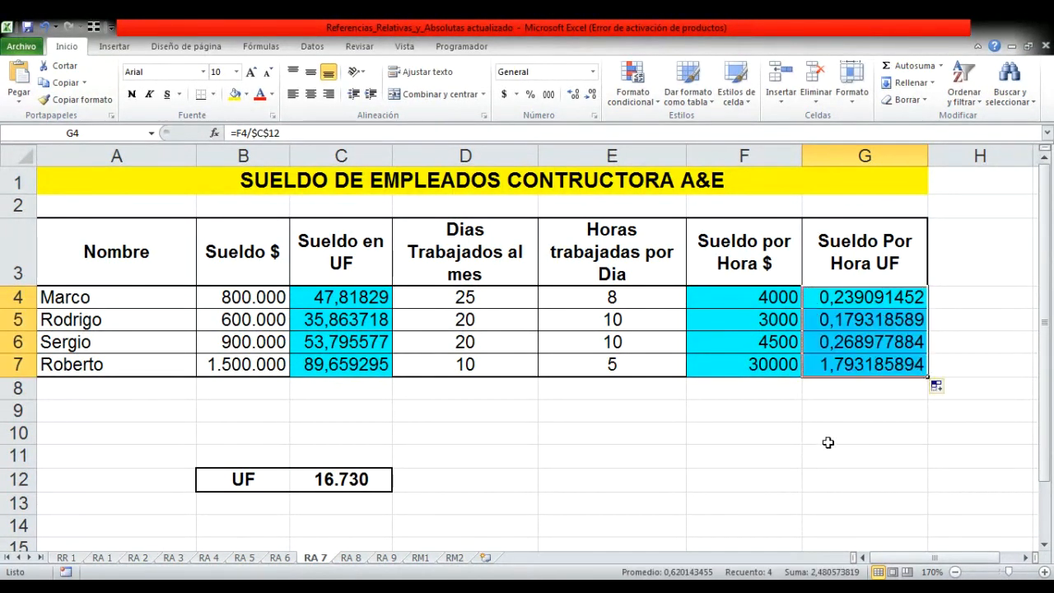
pyautogui.click(760, 433)
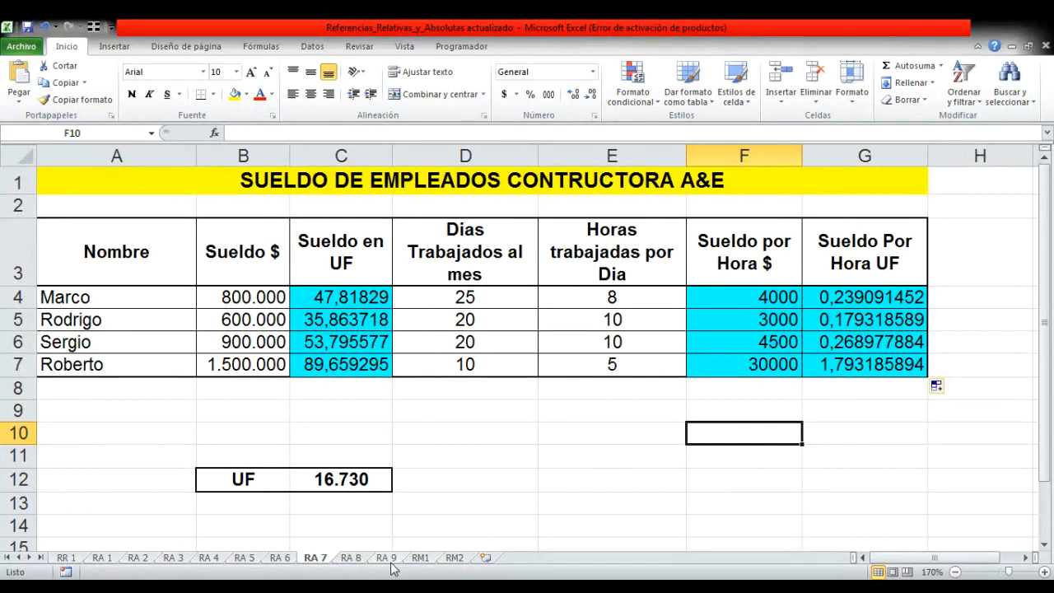
# Step: On sheet RA 8, enter =B5+C5 in D5 and fill it down the Costo total viaje US$ column to D11
pyautogui.click(351, 558)
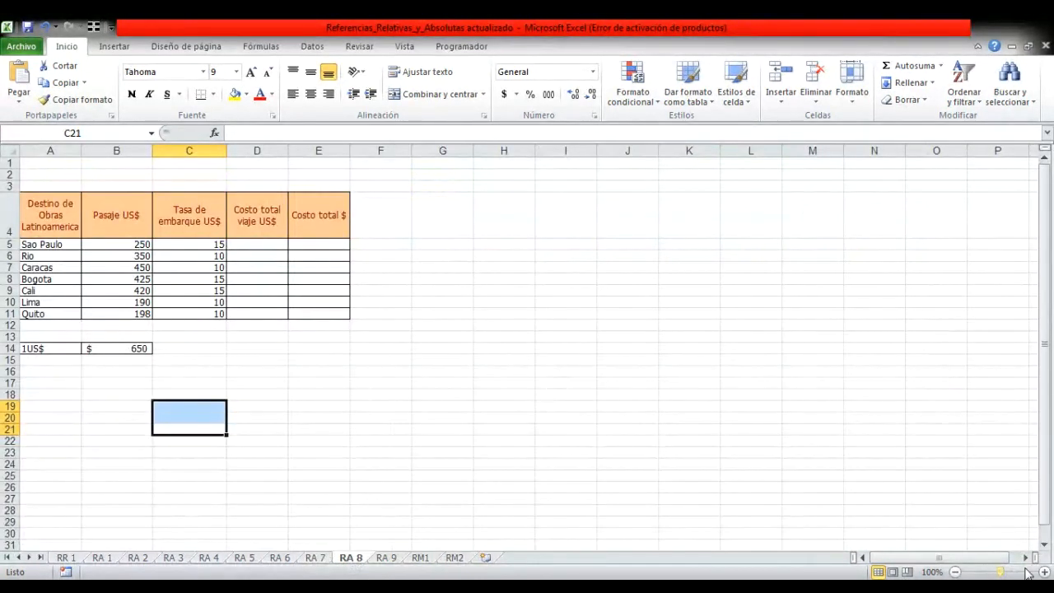
pyautogui.click(1044, 573)
pyautogui.click(1044, 574)
pyautogui.click(1044, 573)
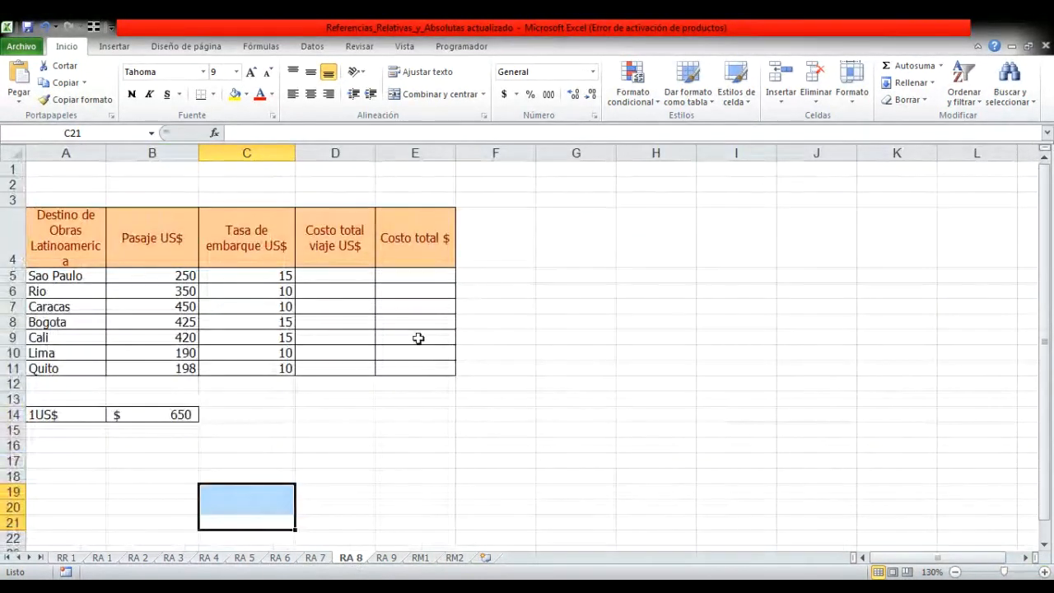
pyautogui.click(335, 275)
pyautogui.write('=')
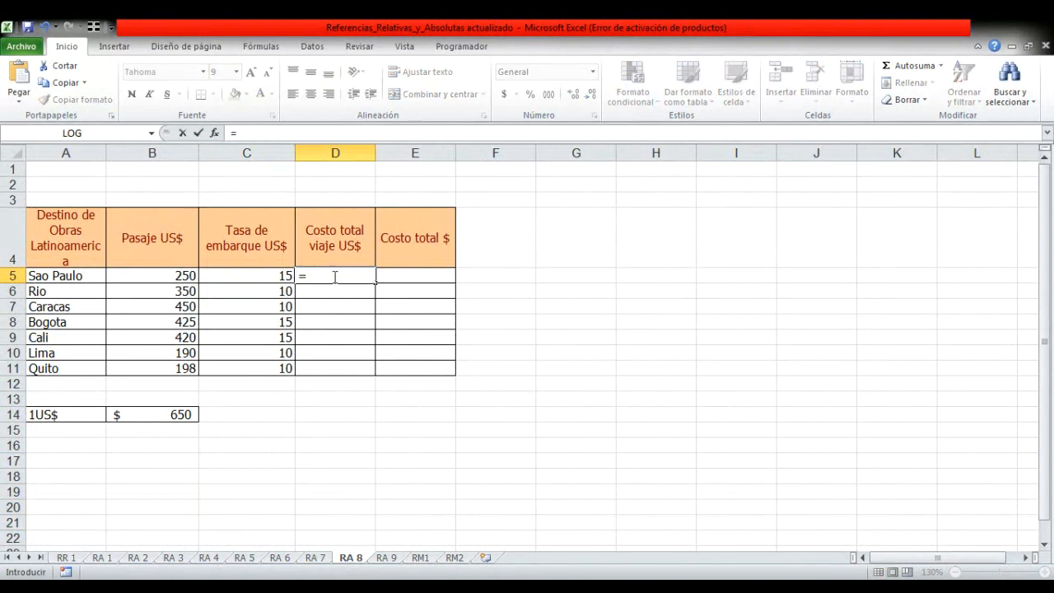
pyautogui.click(175, 279)
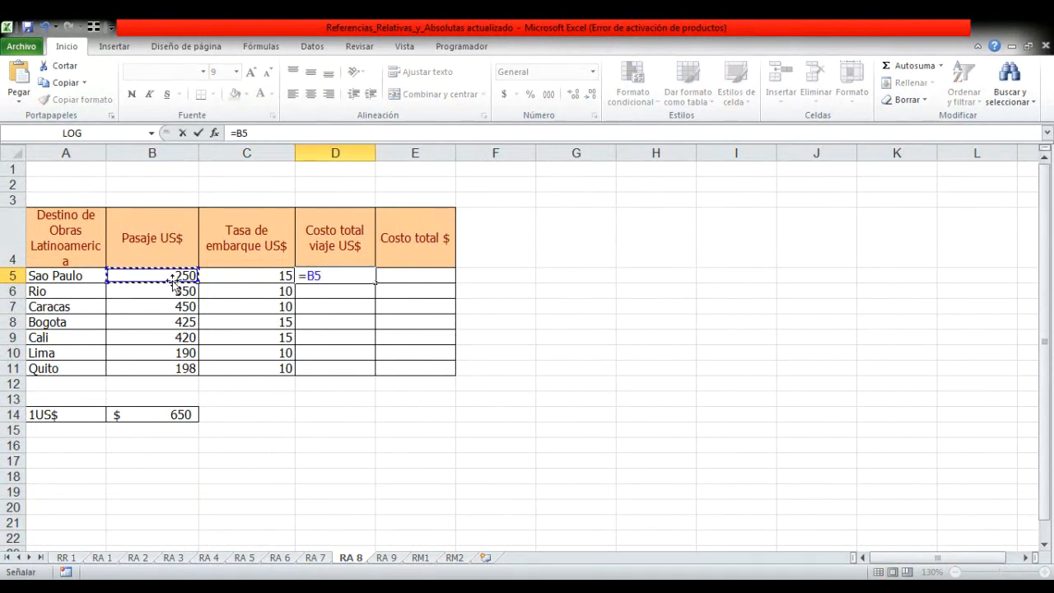
pyautogui.write('+')
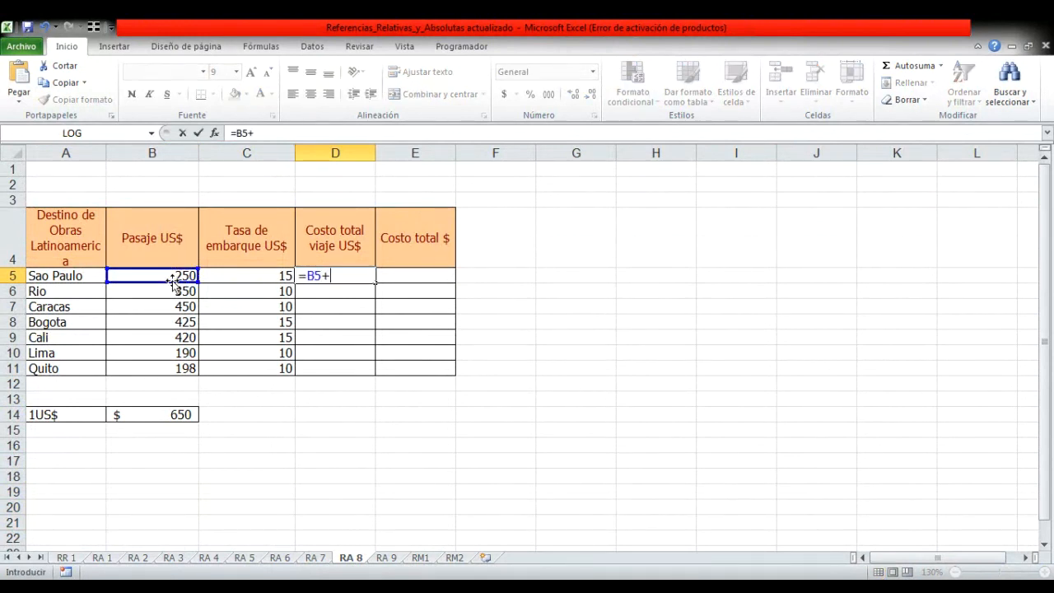
pyautogui.click(247, 279)
pyautogui.press('Return')
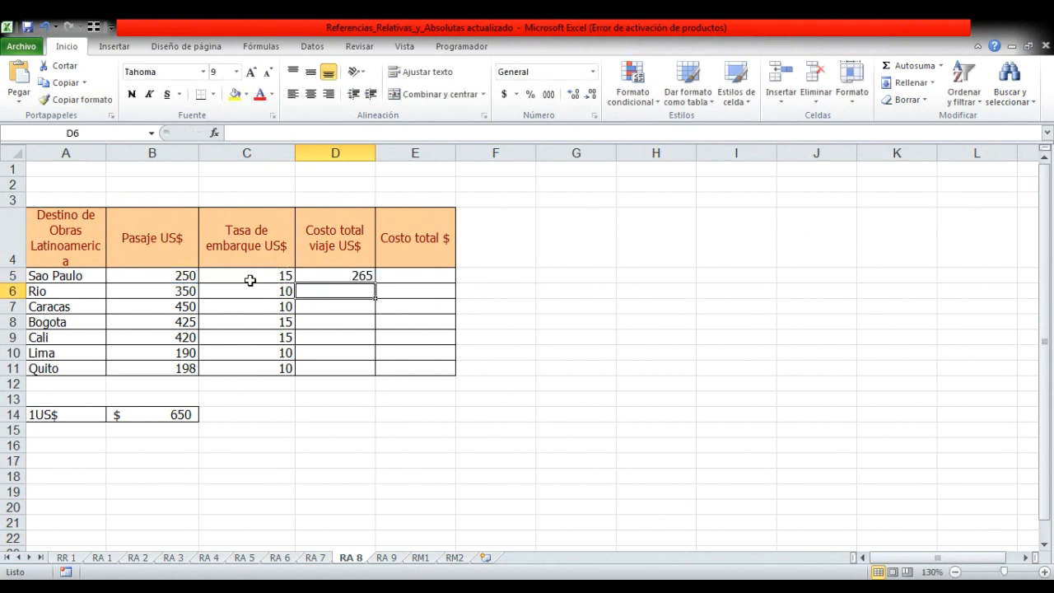
pyautogui.click(367, 275)
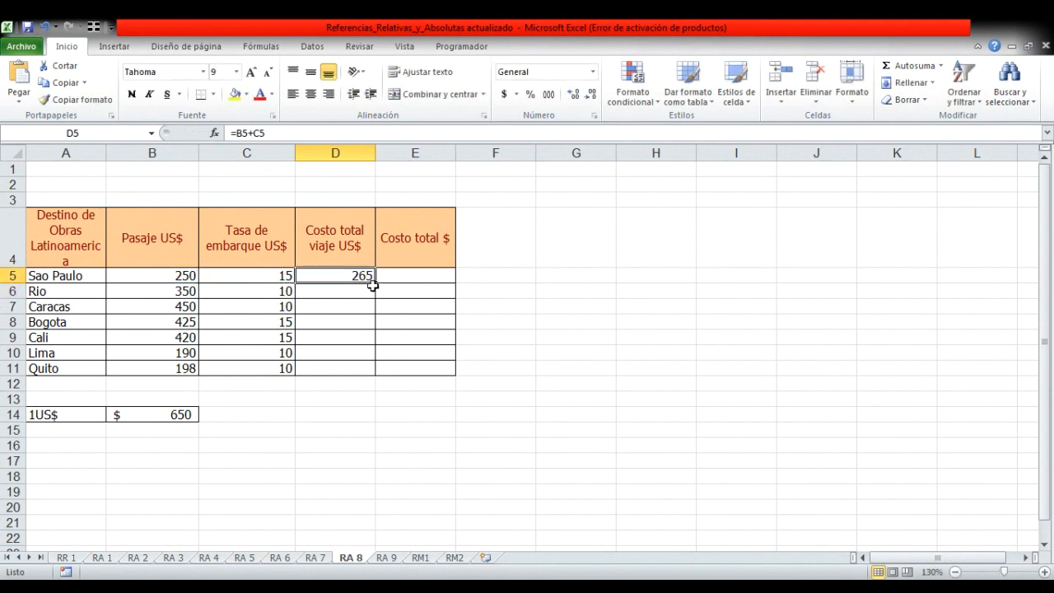
pyautogui.moveTo(375, 285); pyautogui.dragTo(376, 381)
# Step: Enter =D5*$B$14 in cell E5 and fill it down the Costo total $ column to E11
pyautogui.click(422, 278)
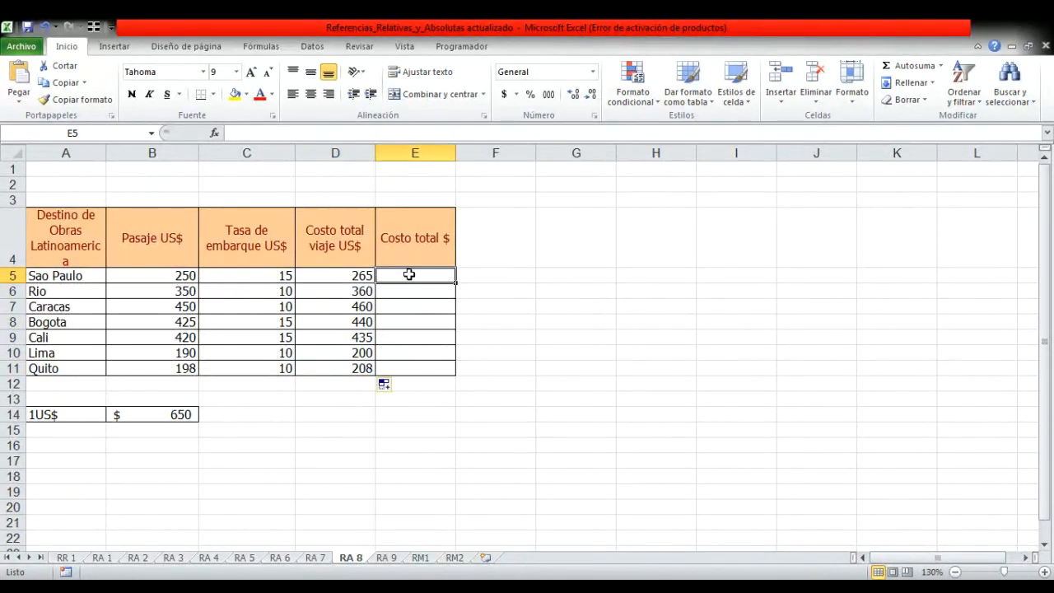
pyautogui.write('=')
pyautogui.click(349, 276)
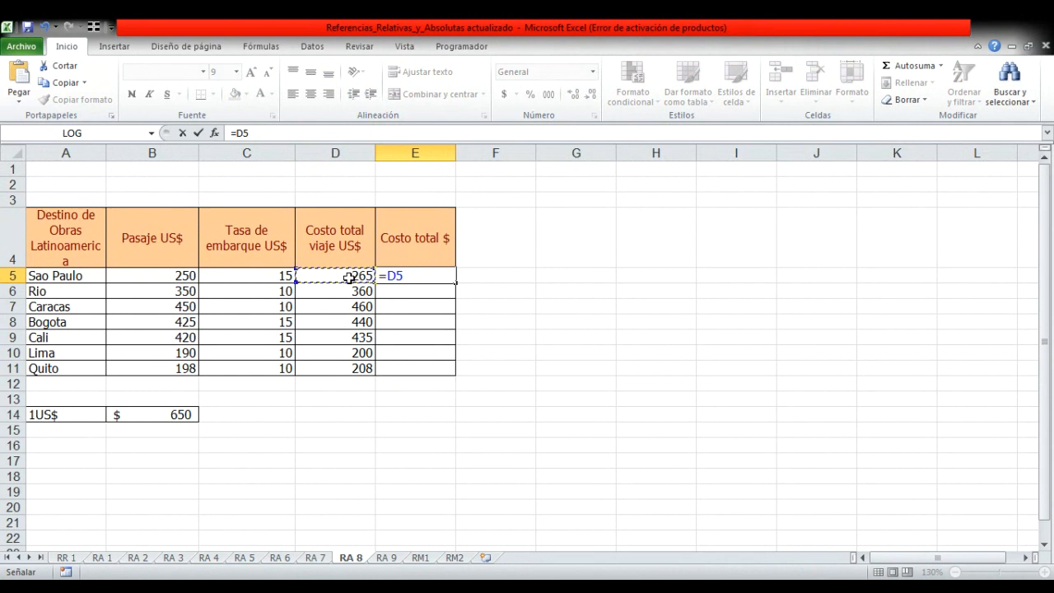
pyautogui.write('*')
pyautogui.click(173, 416)
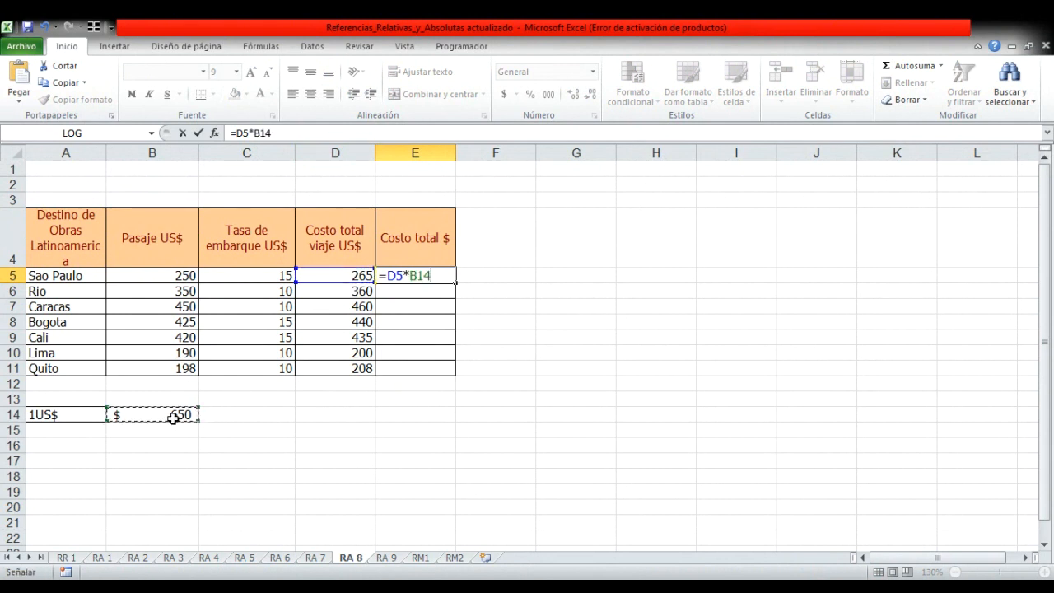
pyautogui.press('F4')
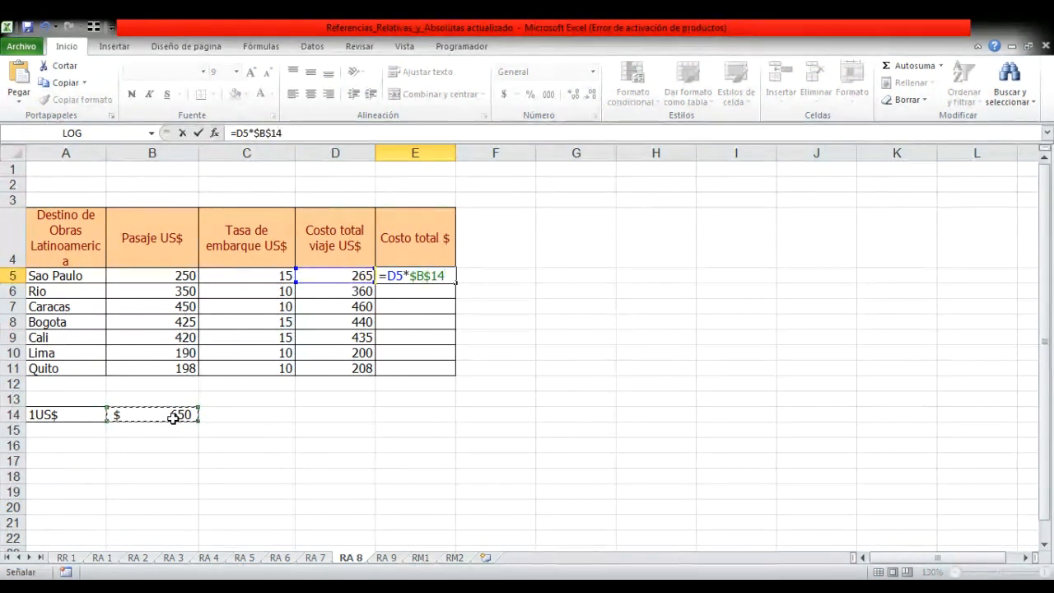
pyautogui.press('Return')
pyautogui.click(431, 275)
pyautogui.moveTo(456, 282); pyautogui.dragTo(461, 382)
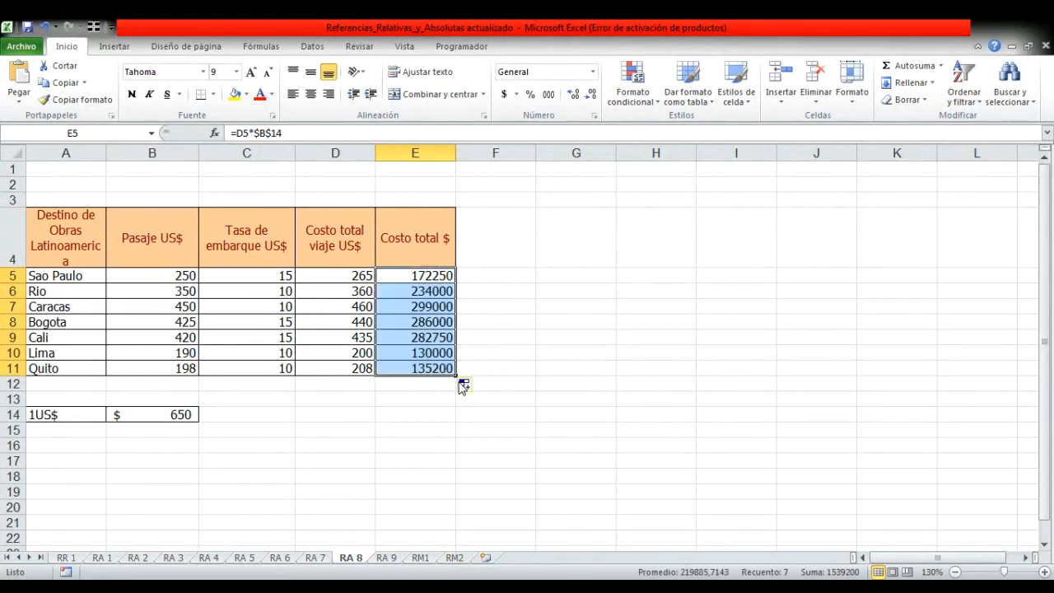
# Step: Open sheet RA 9 at 120% zoom and examine the overtime hours in C5 and the Valor Hora Extra in B18
pyautogui.click(387, 558)
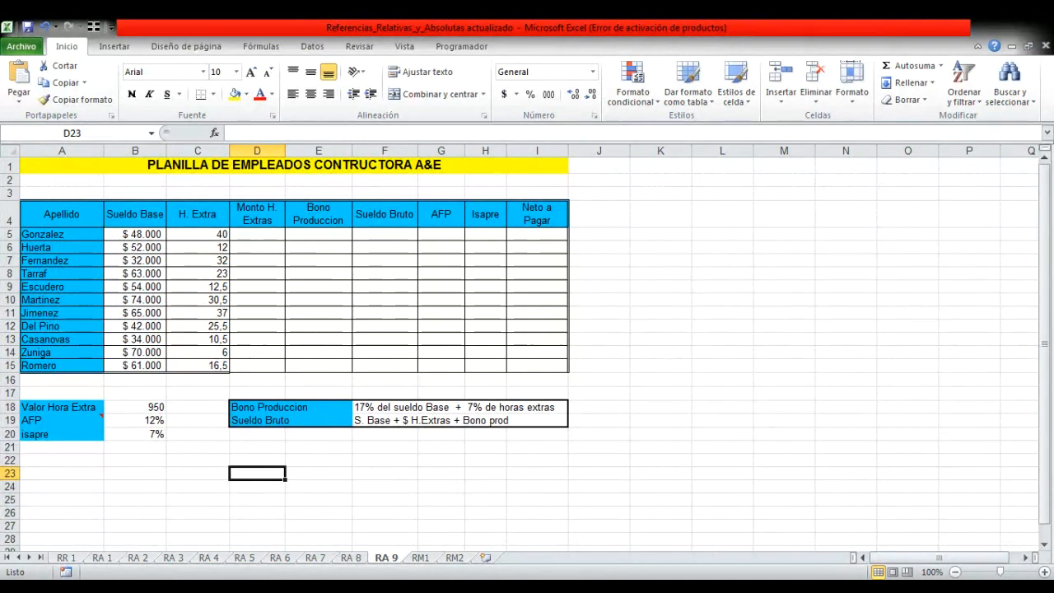
pyautogui.click(1044, 571)
pyautogui.click(1044, 572)
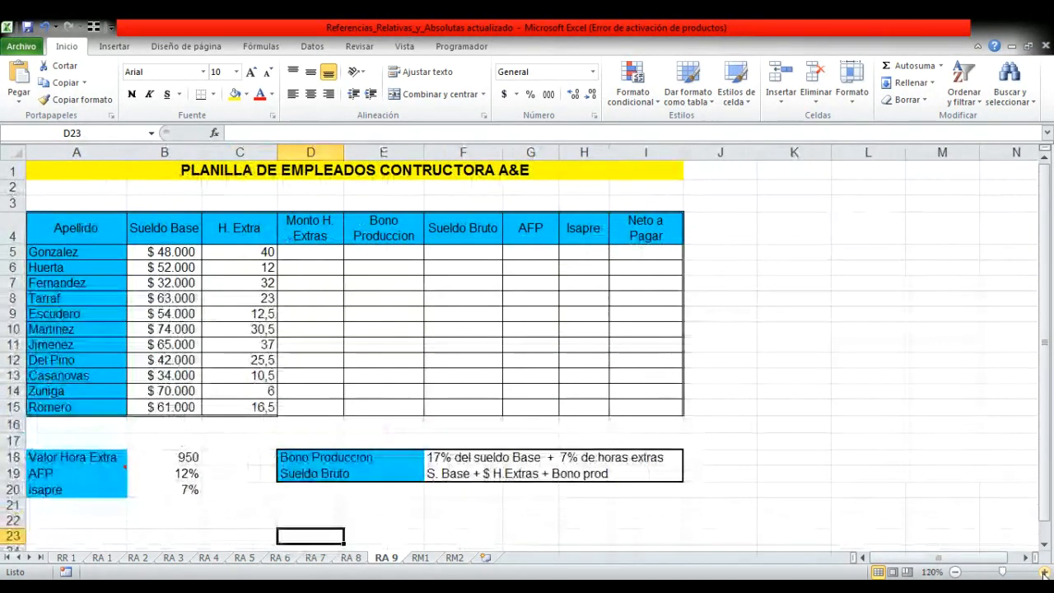
pyautogui.click(326, 255)
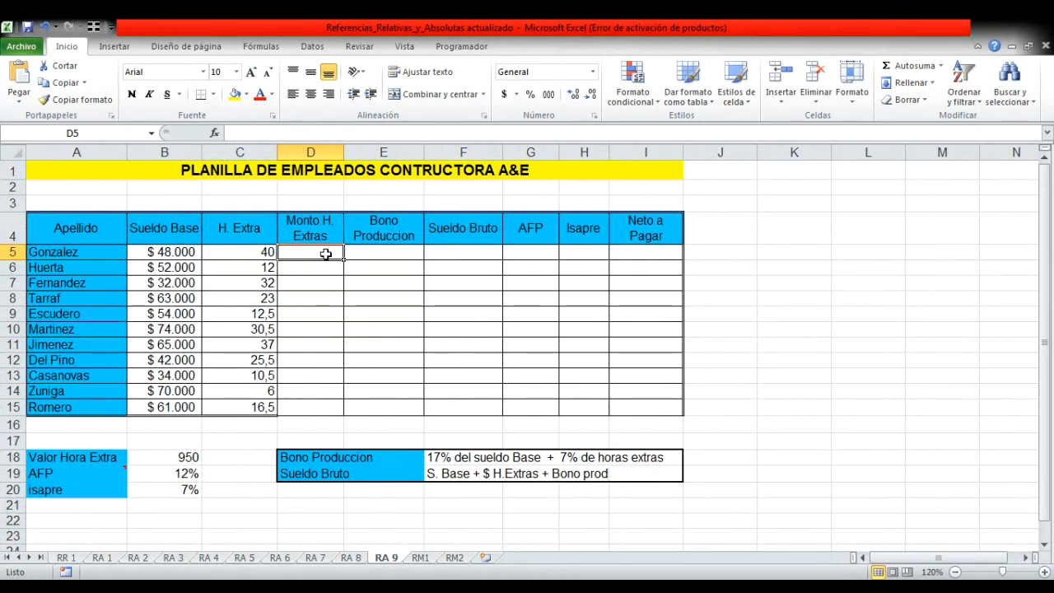
pyautogui.click(255, 251)
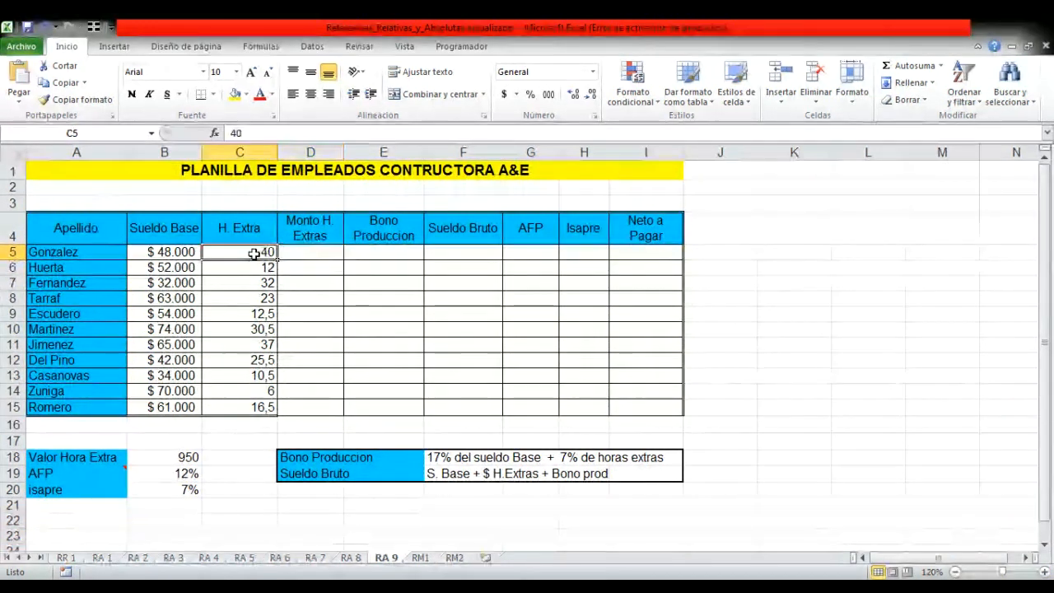
pyautogui.click(187, 471)
pyautogui.click(182, 456)
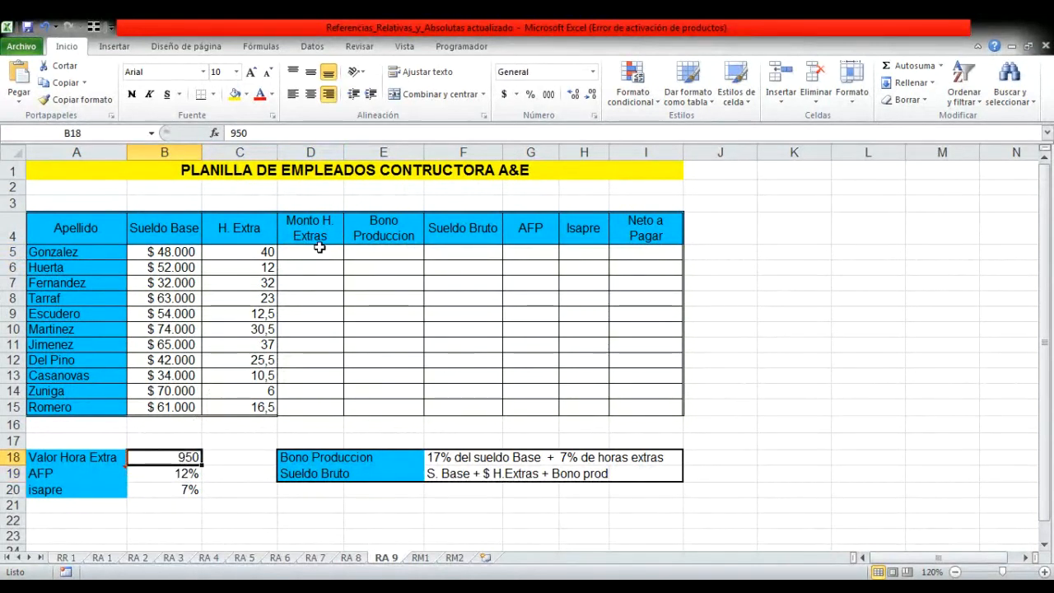
# Step: Enter =C5*$B$18 in cell D5 and fill it down the Monto H. Extras column to D15
pyautogui.click(319, 248)
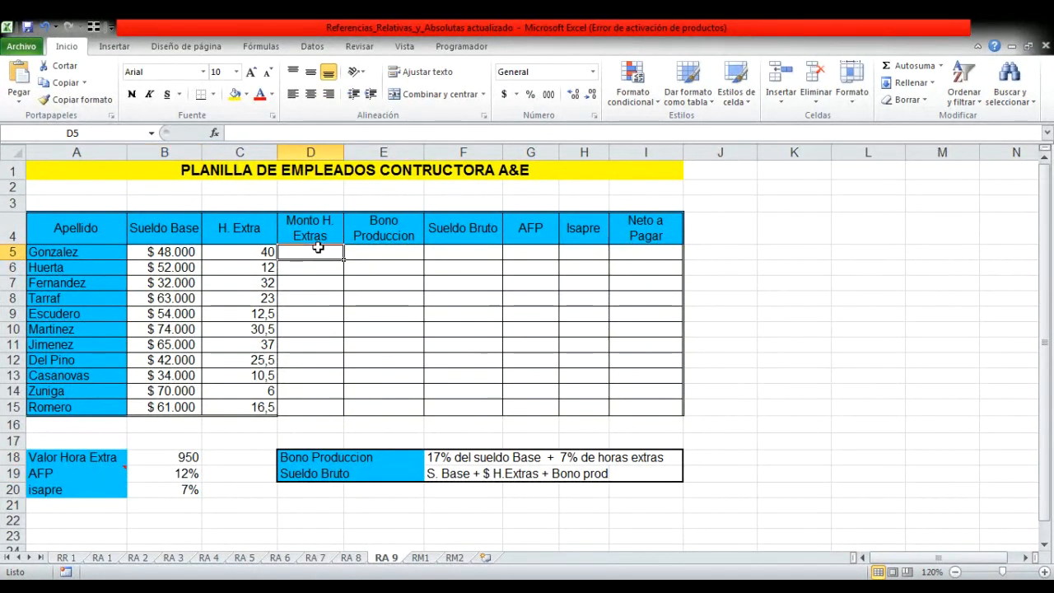
pyautogui.write('=')
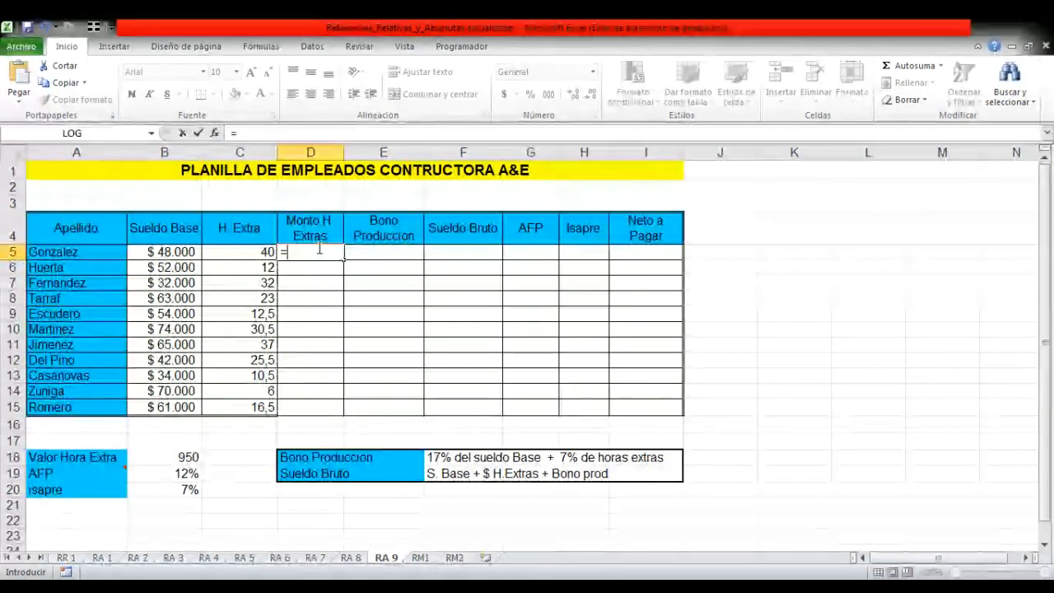
pyautogui.click(250, 252)
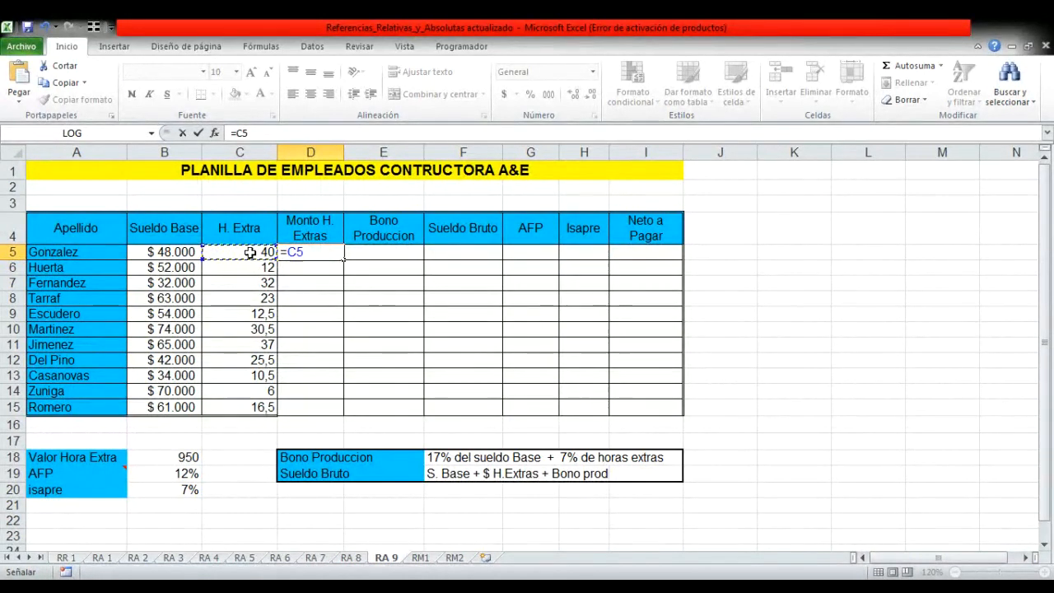
pyautogui.write('*')
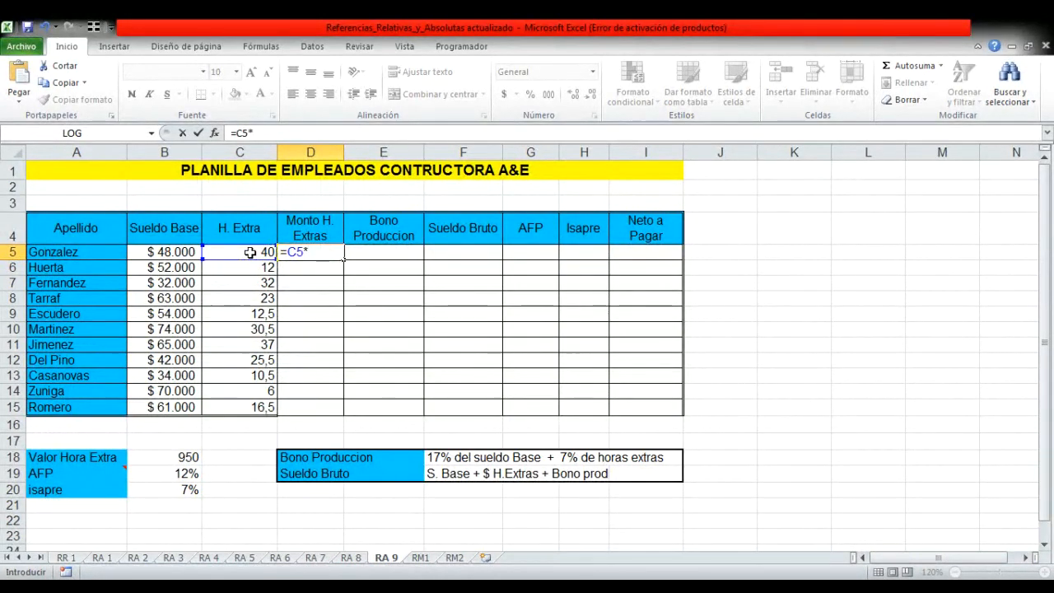
pyautogui.click(188, 457)
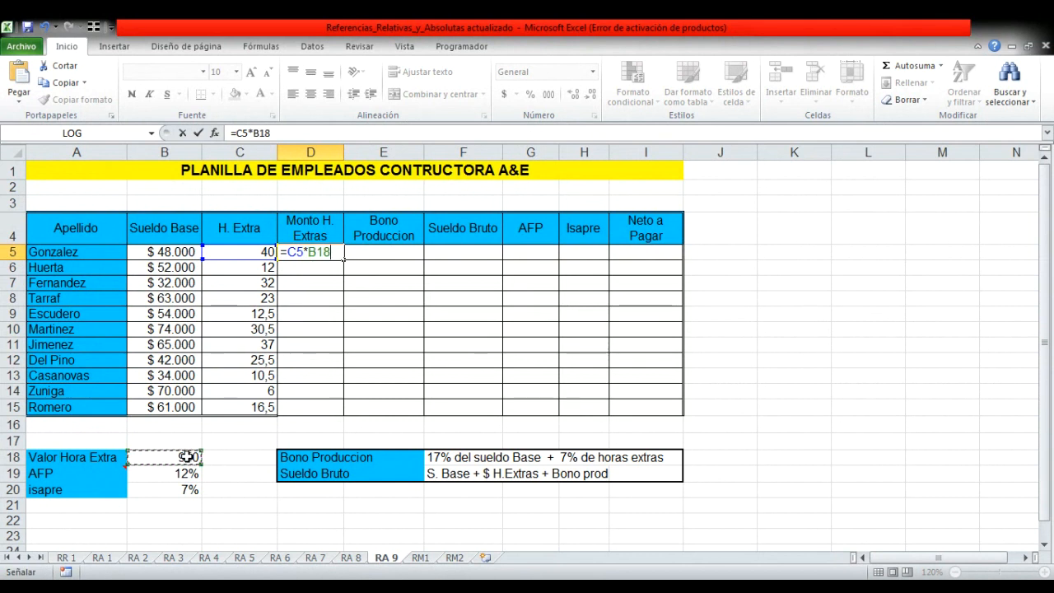
pyautogui.press('F4')
pyautogui.press('Return')
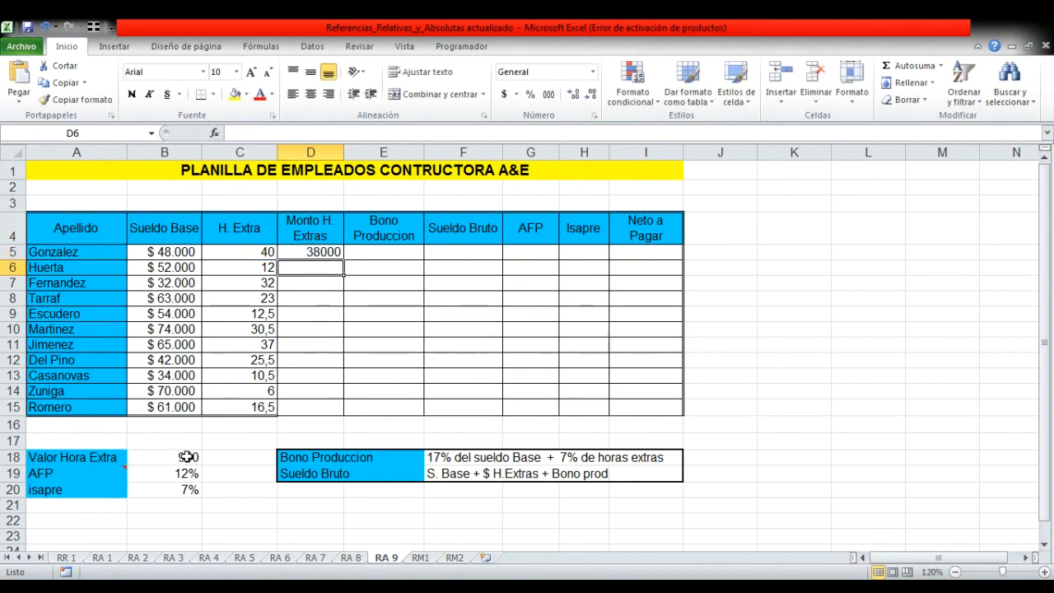
pyautogui.click(333, 251)
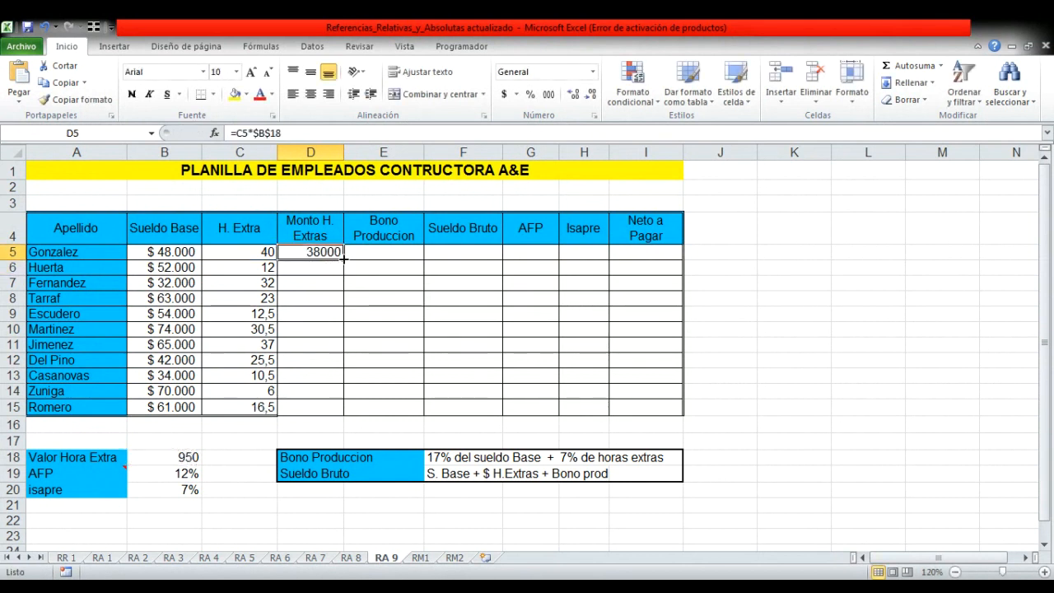
pyautogui.moveTo(344, 259); pyautogui.dragTo(344, 416)
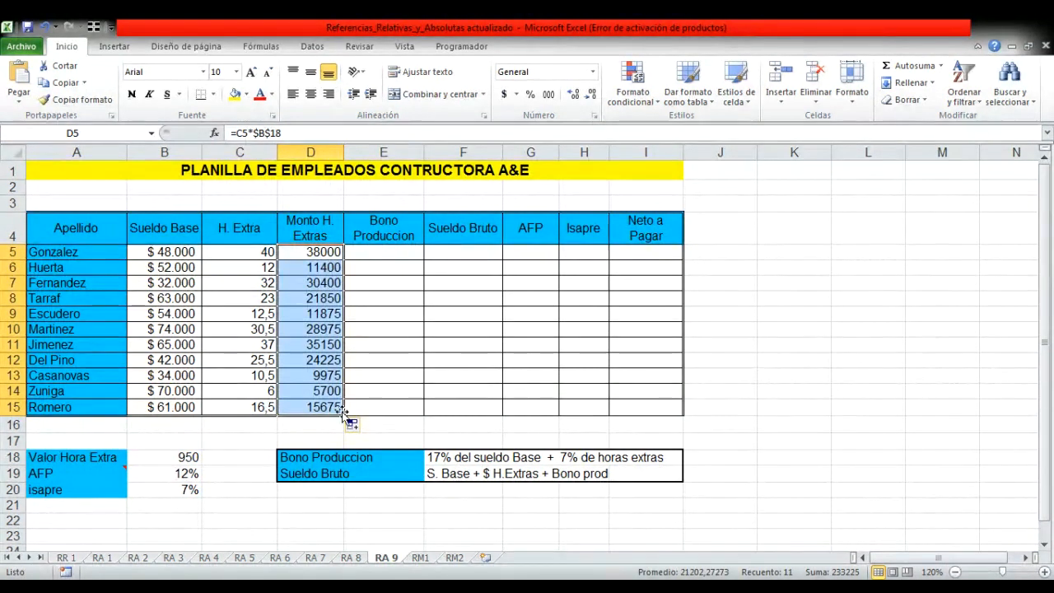
# Step: Enter =(B5*17%)+(D5*7%) in cell E5 and fill it down the Bono Produccion column to E15
pyautogui.click(367, 257)
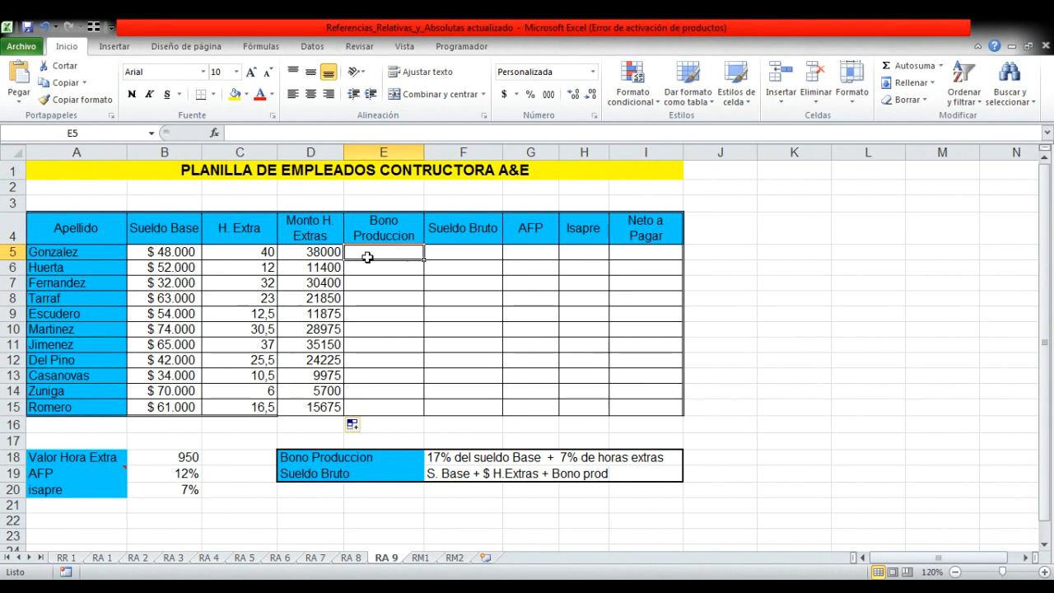
pyautogui.write('=(')
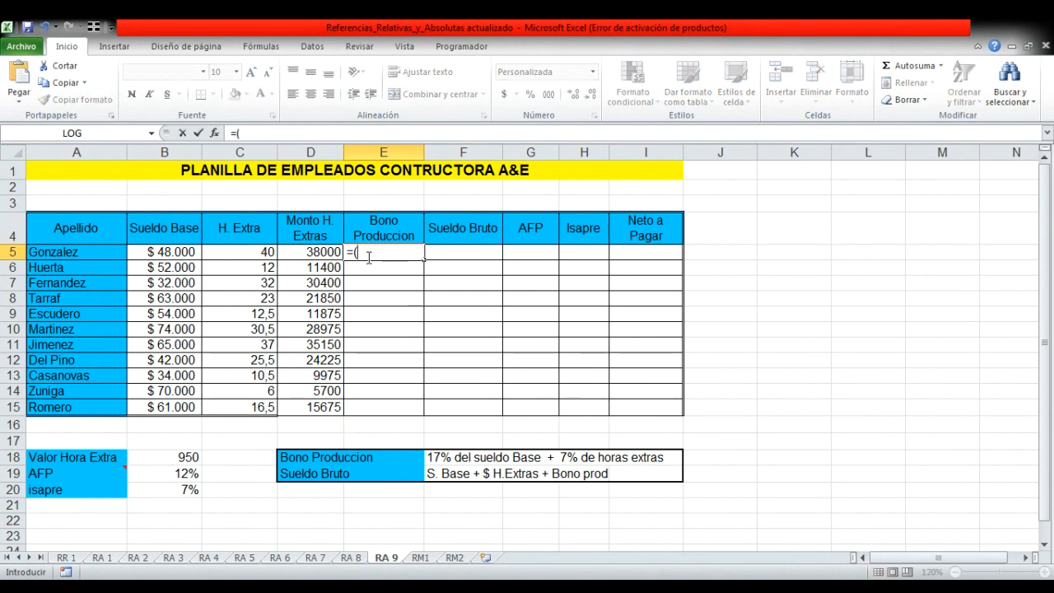
pyautogui.click(165, 255)
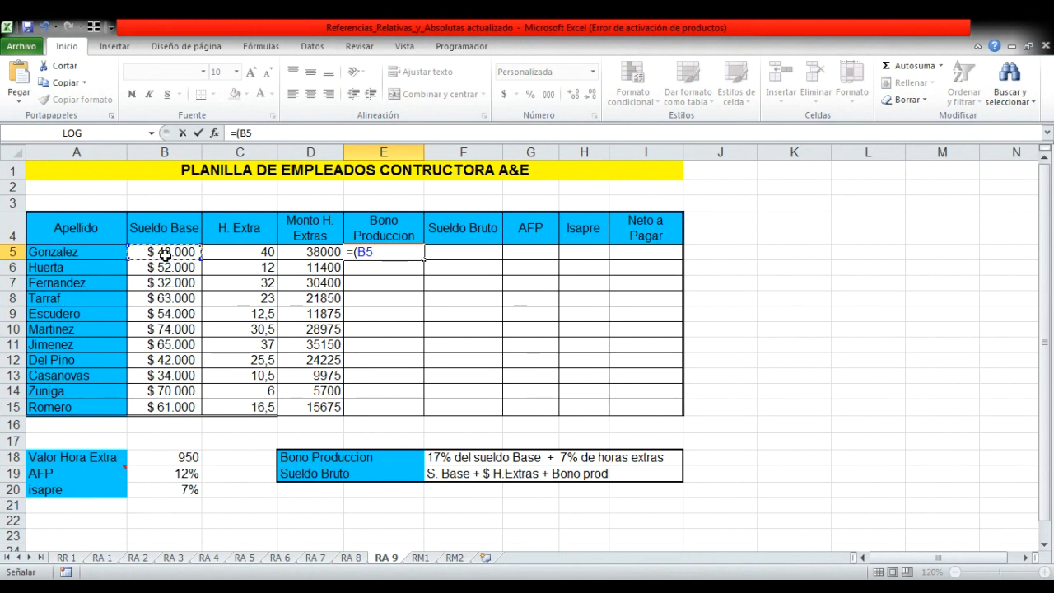
pyautogui.write('*17%)+(')
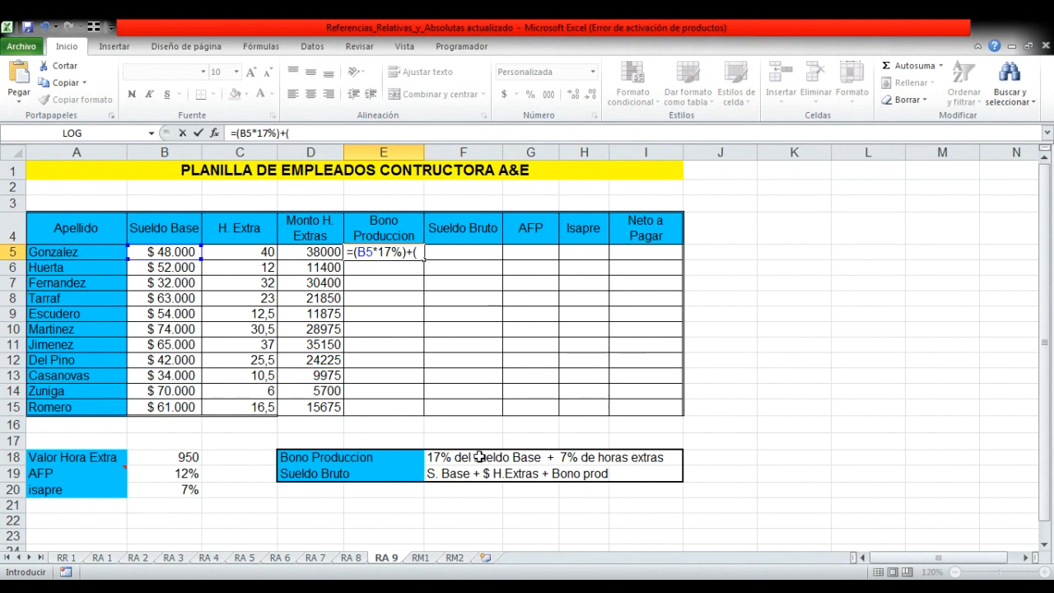
pyautogui.click(311, 251)
pyautogui.write('*')
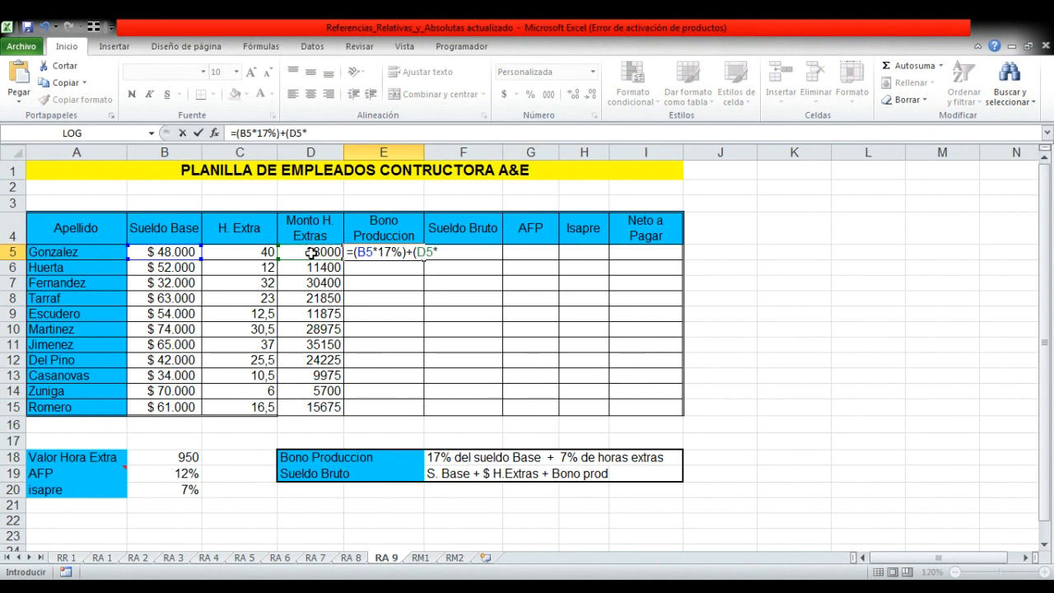
pyautogui.write('7%')
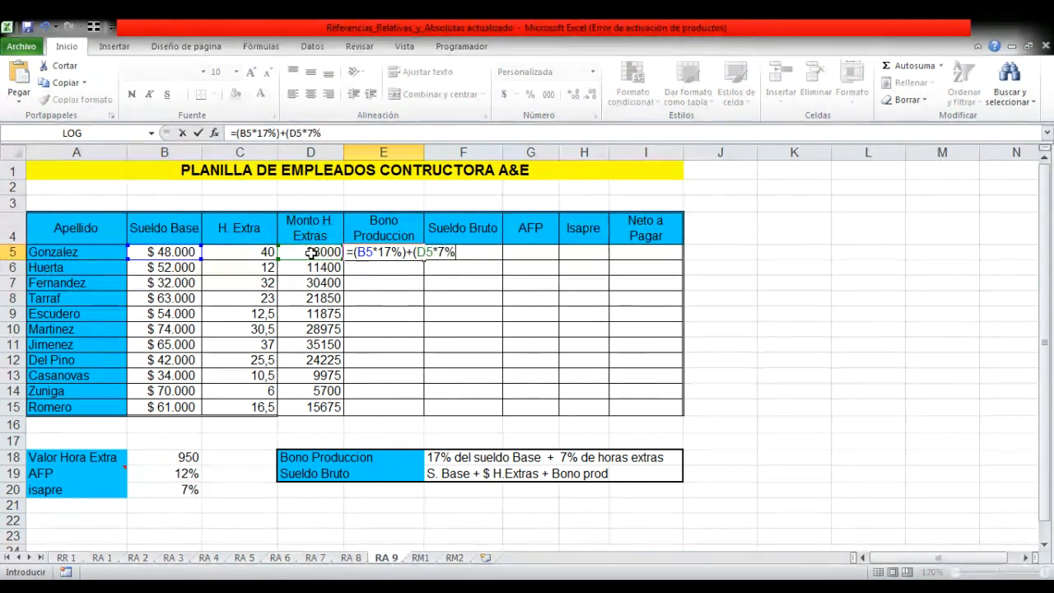
pyautogui.write(')')
pyautogui.press('Return')
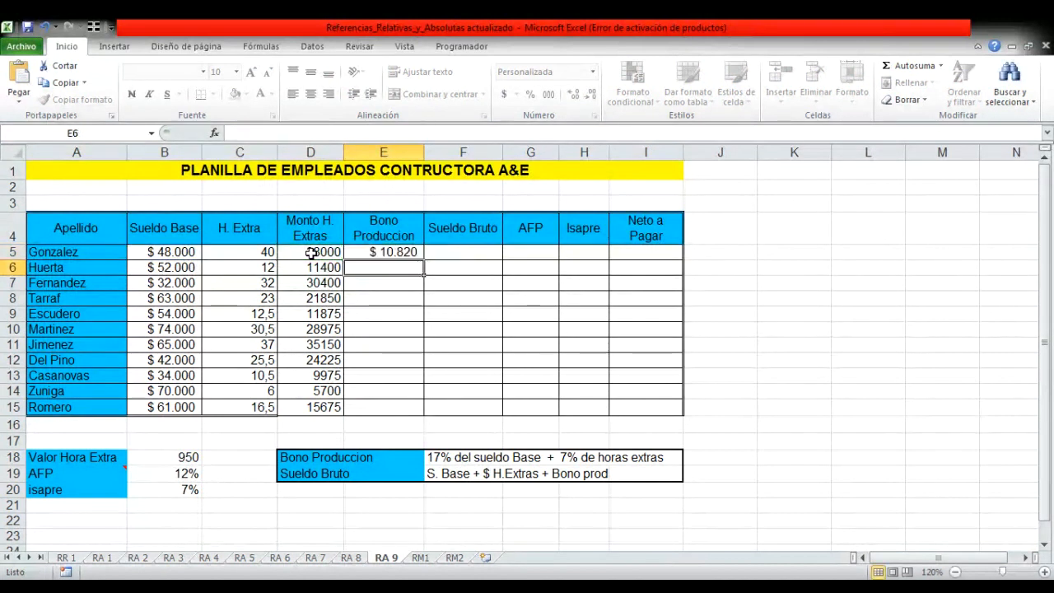
pyautogui.click(387, 253)
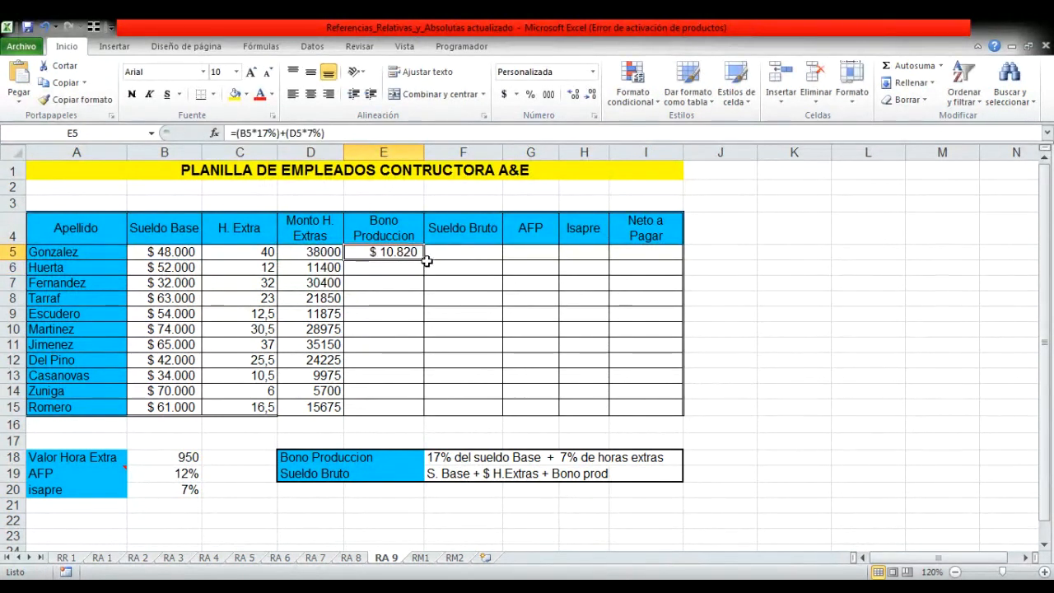
pyautogui.moveTo(427, 260); pyautogui.dragTo(415, 409)
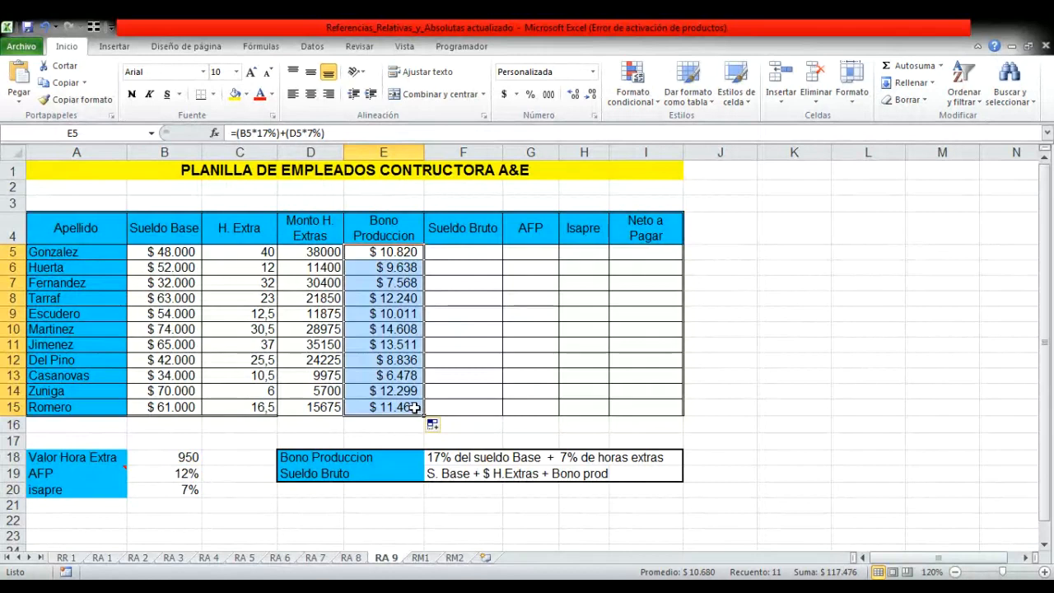
# Step: Enter the bonus percentages 17% in cell K5 and 7% in cell K6
pyautogui.click(778, 252)
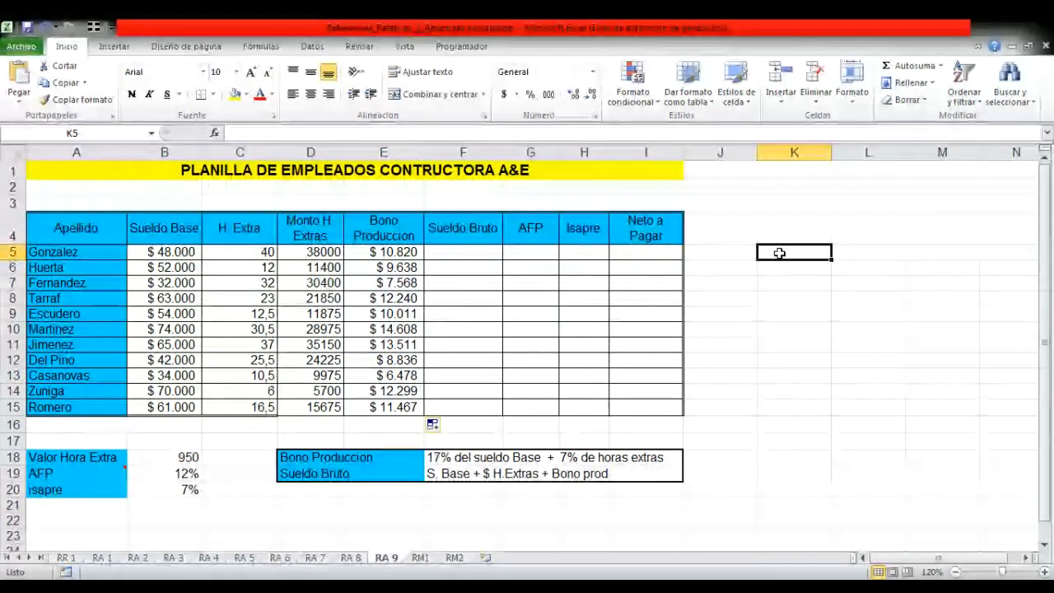
pyautogui.write('17%')
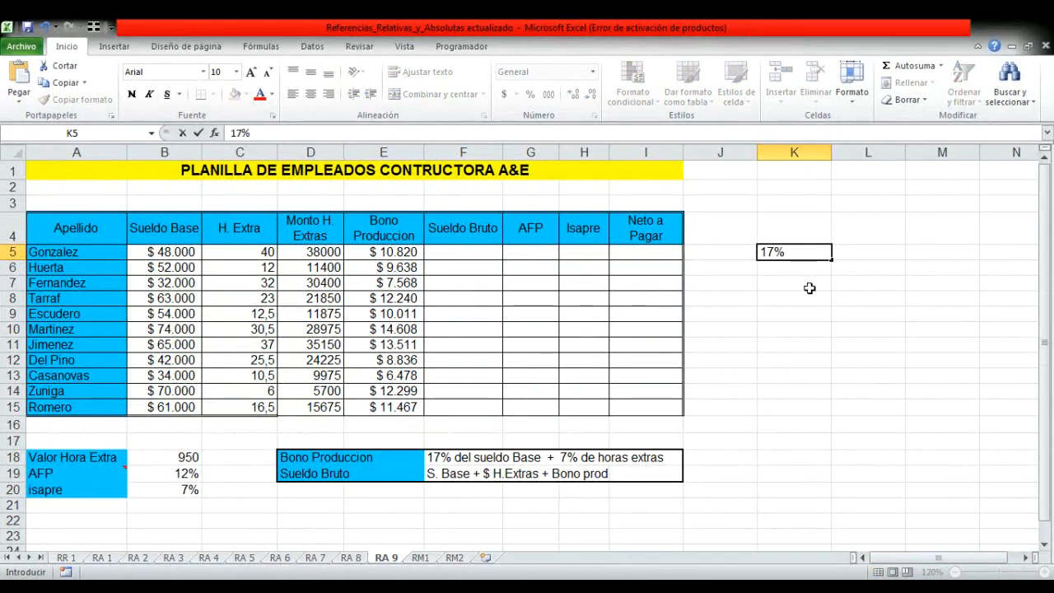
pyautogui.press('Return')
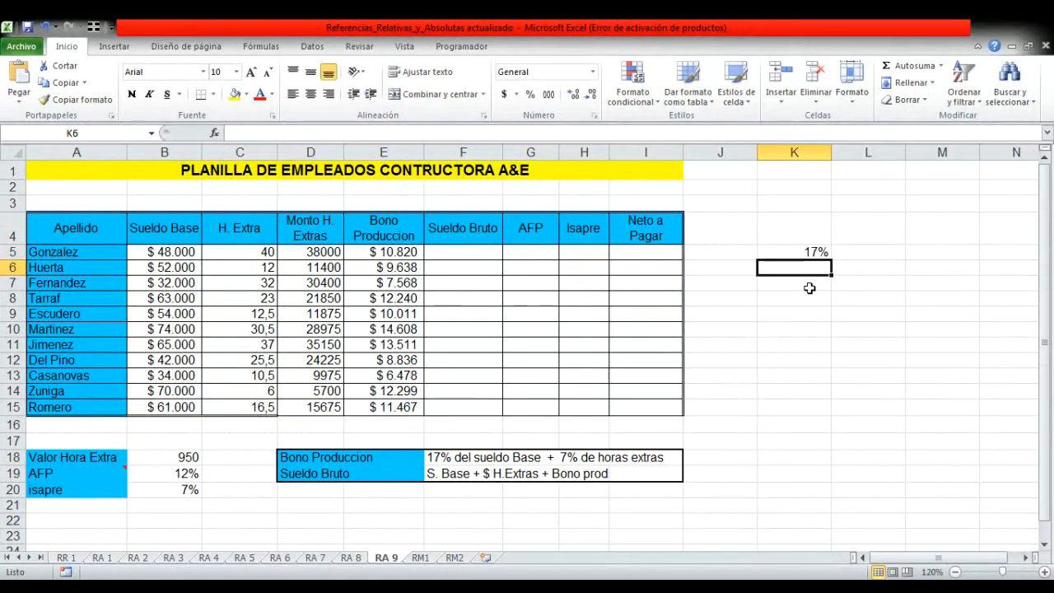
pyautogui.write('7%')
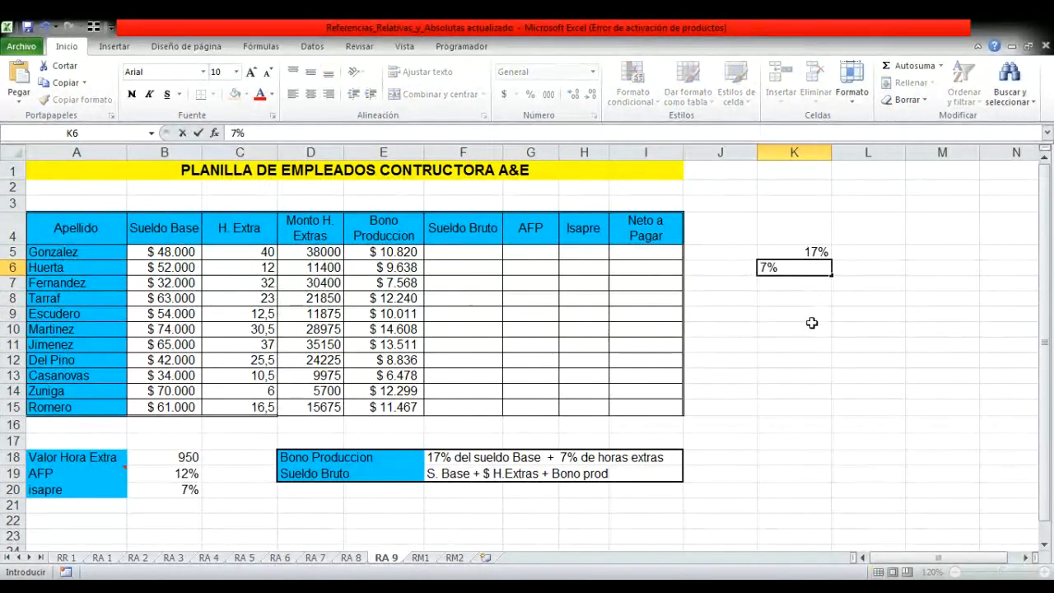
pyautogui.click(810, 327)
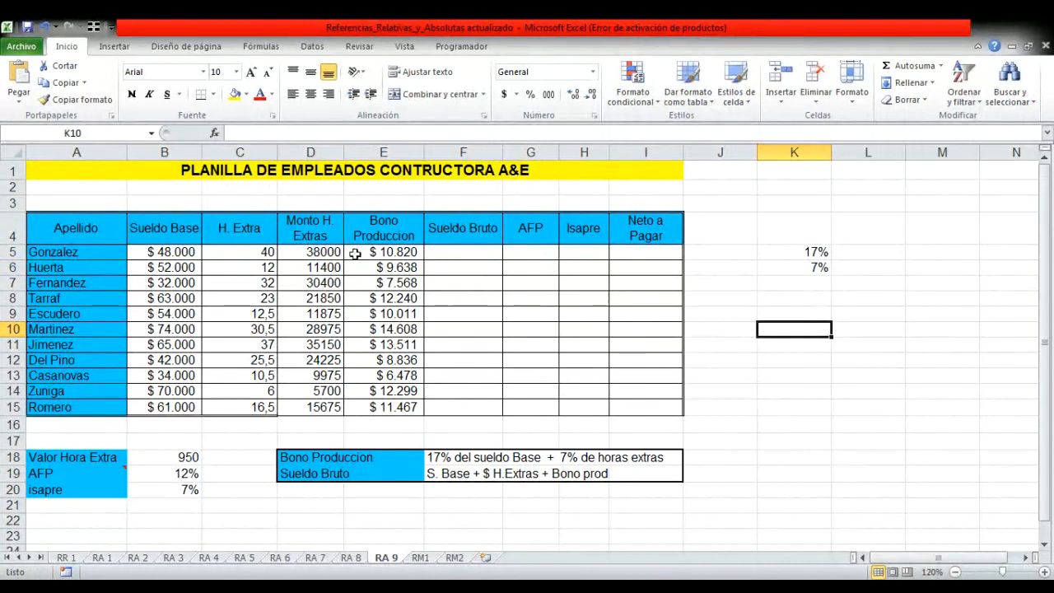
# Step: Clear the Bono Produccion cells E5:E15 and begin a new formula in E5 with =(B5*$K$5)
pyautogui.moveTo(372, 253); pyautogui.dragTo(396, 402)
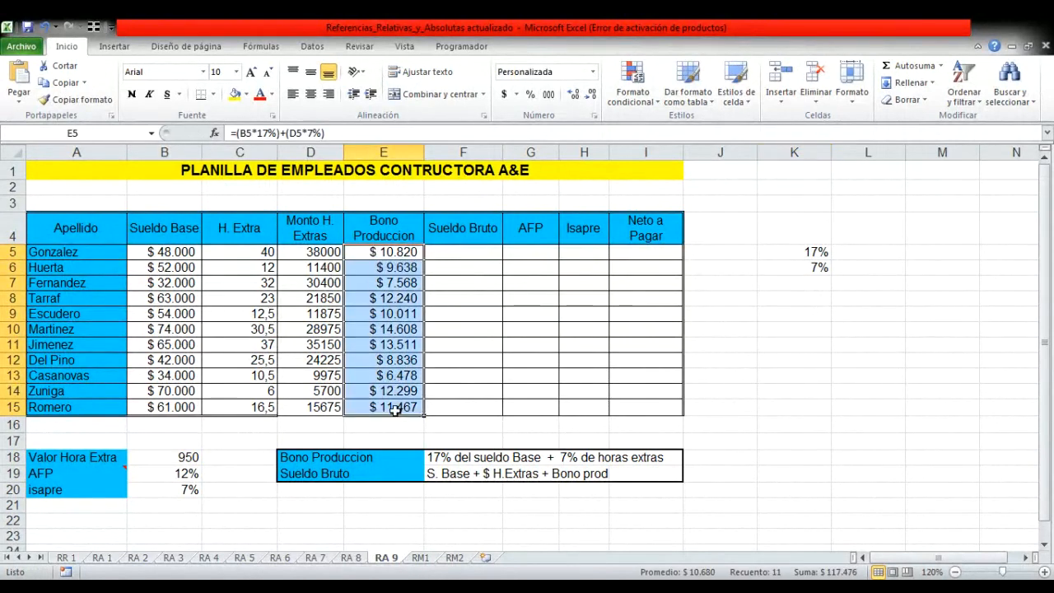
pyautogui.press('Delete')
pyautogui.click(400, 251)
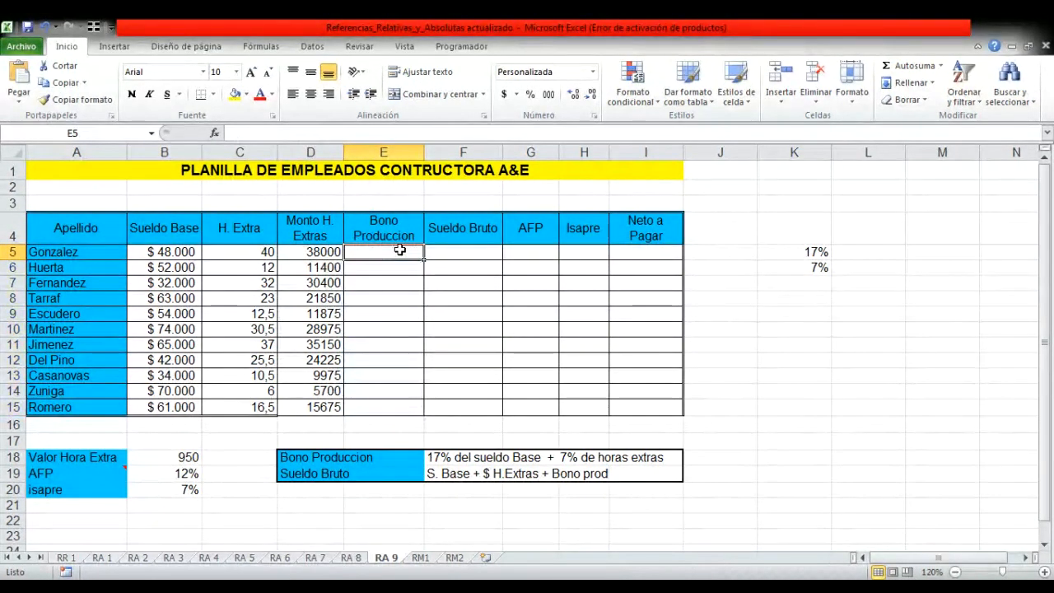
pyautogui.write('=(')
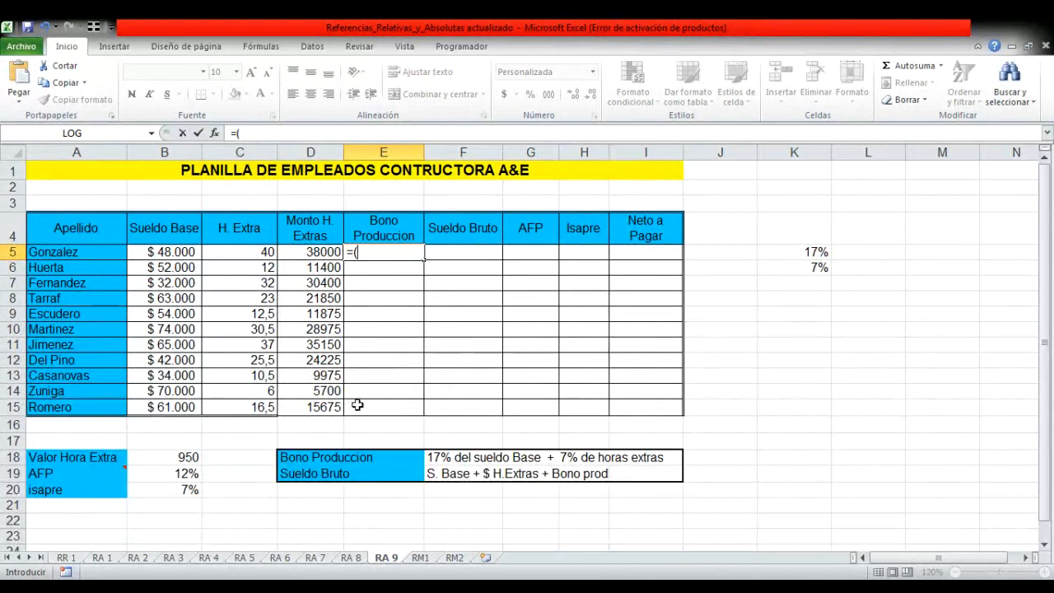
pyautogui.click(165, 252)
pyautogui.write('*')
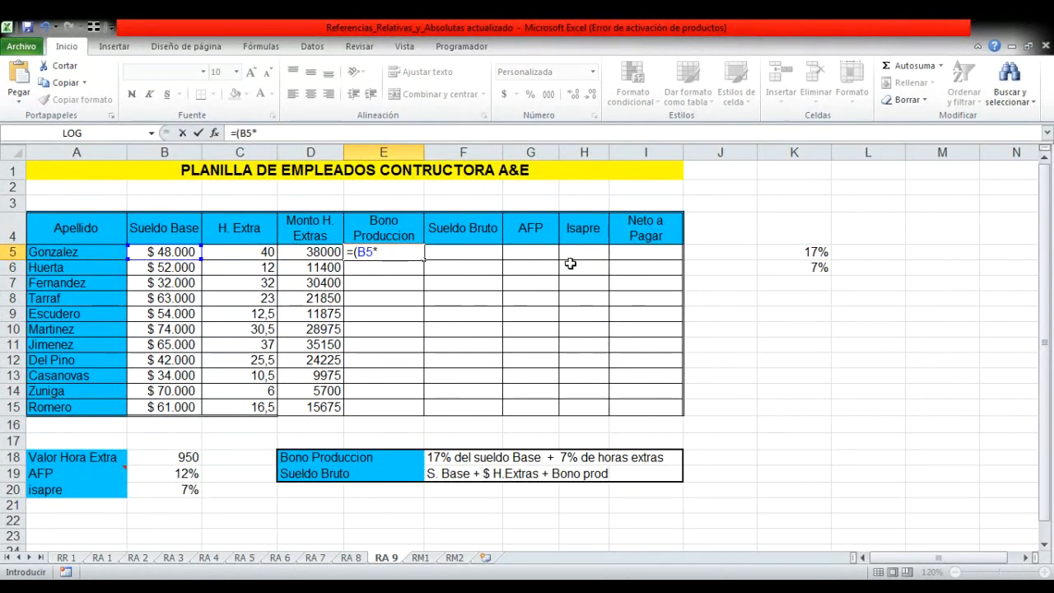
pyautogui.click(780, 253)
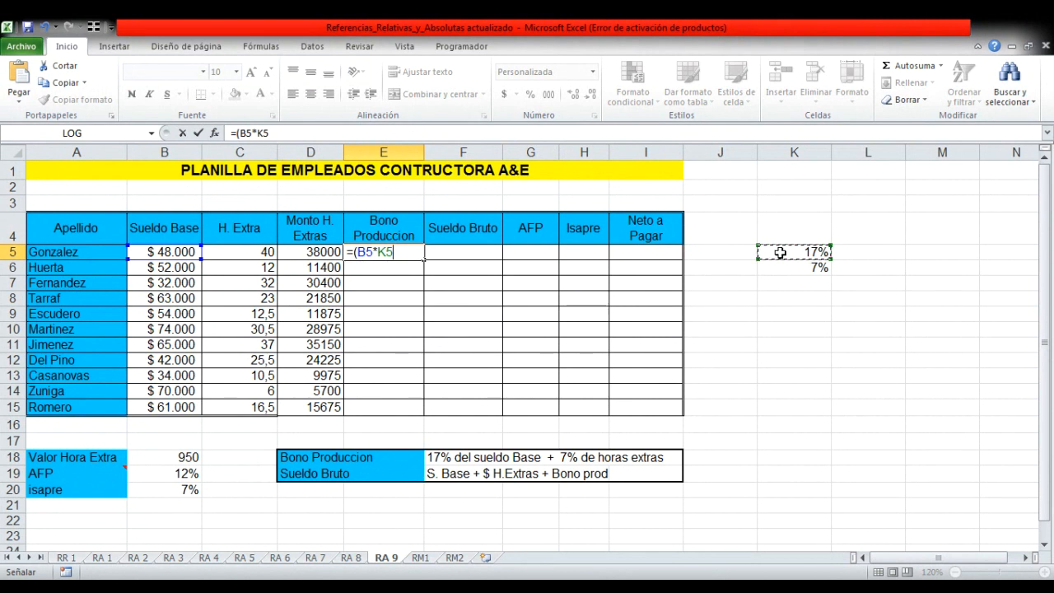
pyautogui.press('F4')
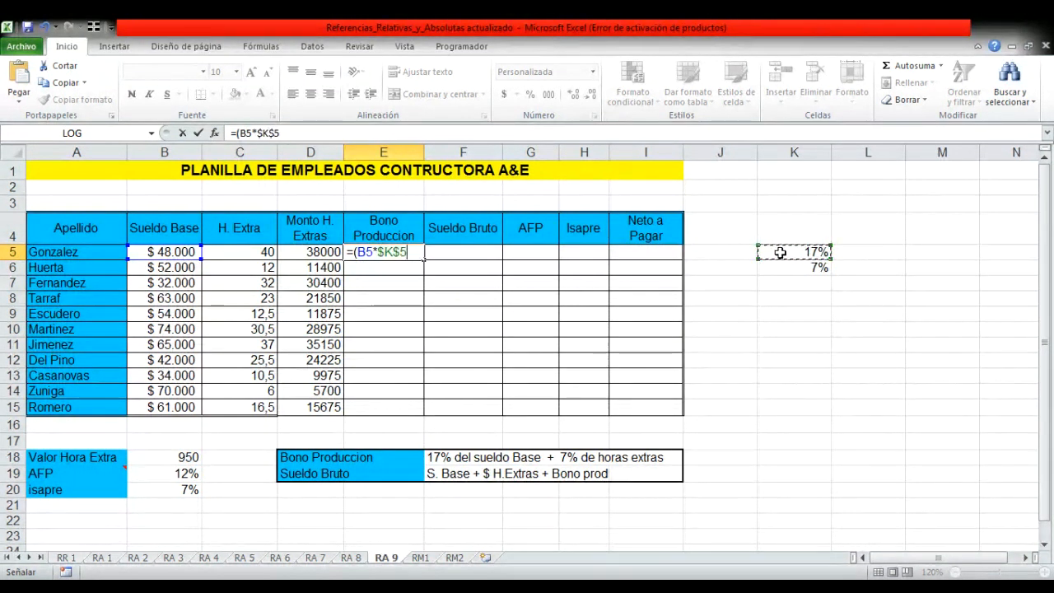
pyautogui.write(')')
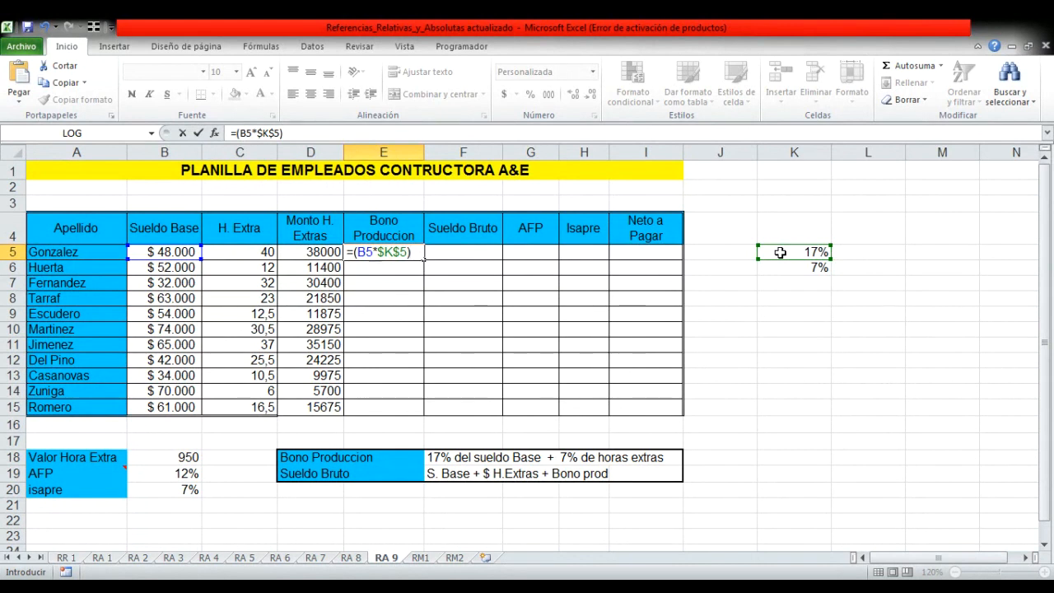
# Step: Complete the E5 formula by adding +(D5*$K$6) and fill it down the Bono Produccion column to E15
pyautogui.write('+(')
pyautogui.click(318, 255)
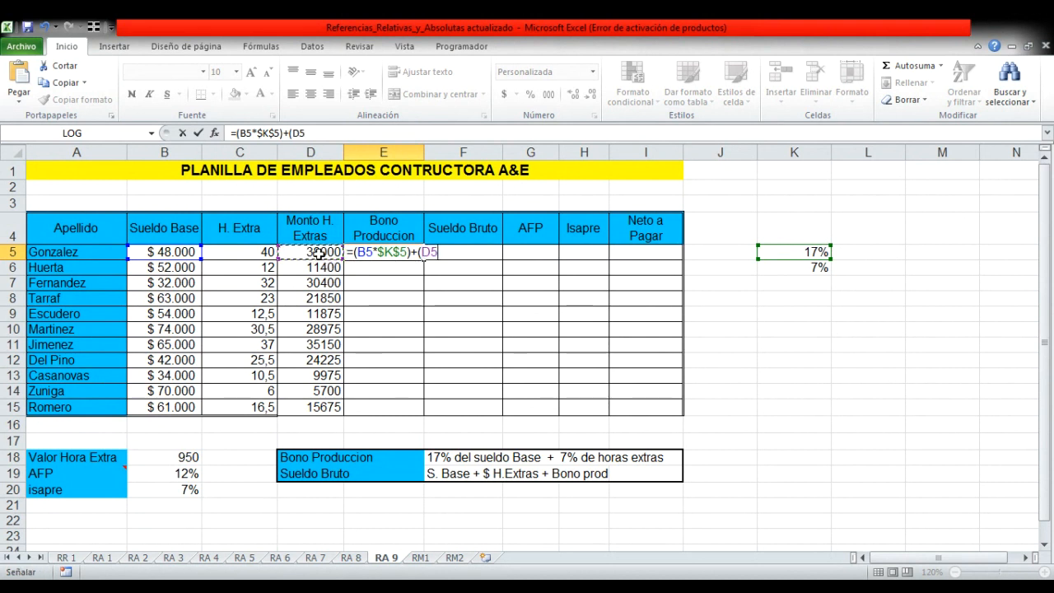
pyautogui.write('*')
pyautogui.click(795, 270)
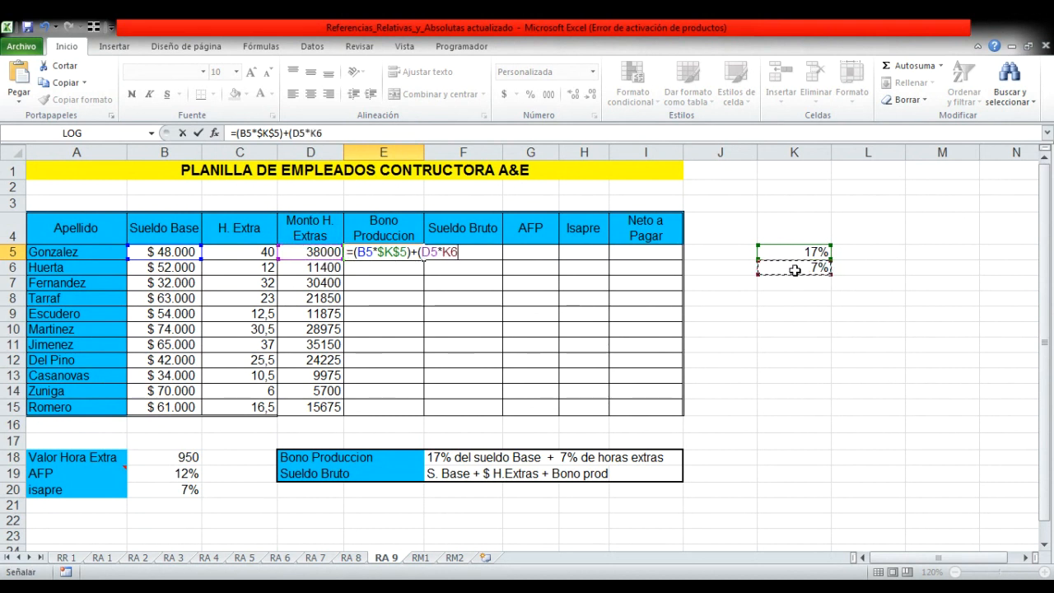
pyautogui.press('F4')
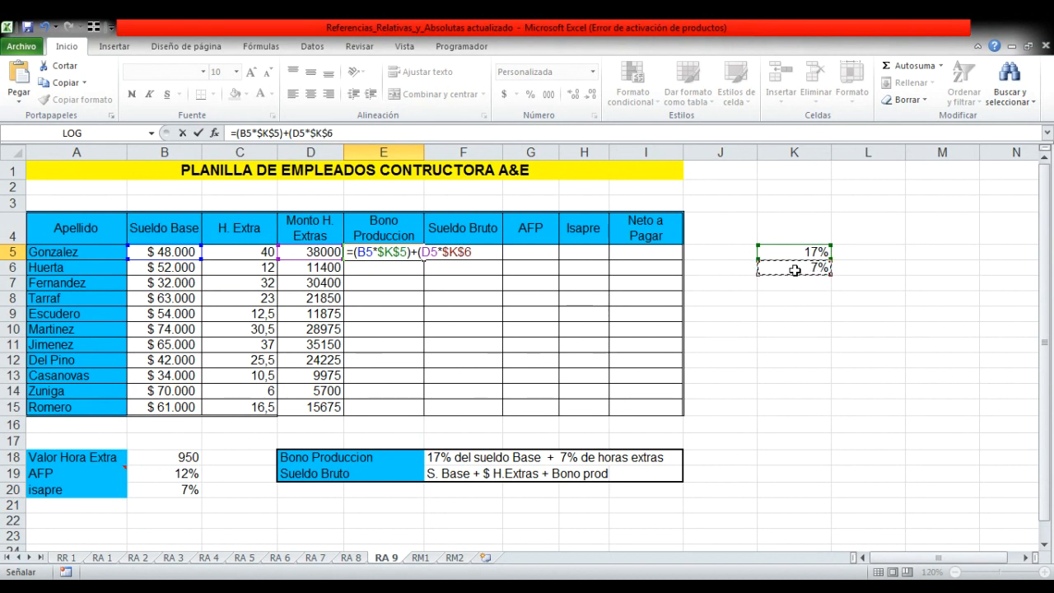
pyautogui.write(')')
pyautogui.press('Return')
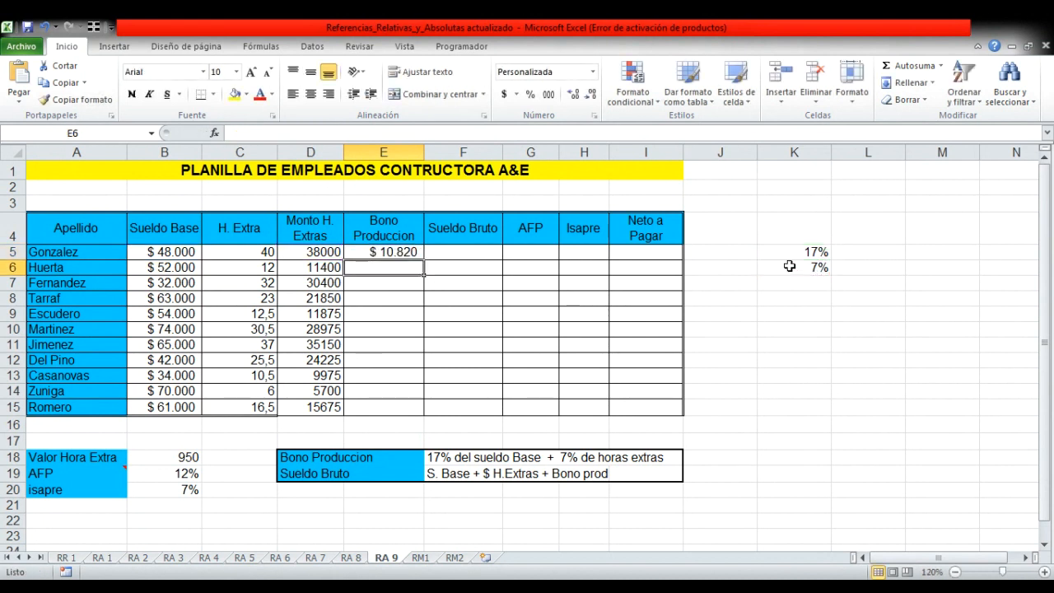
pyautogui.click(408, 251)
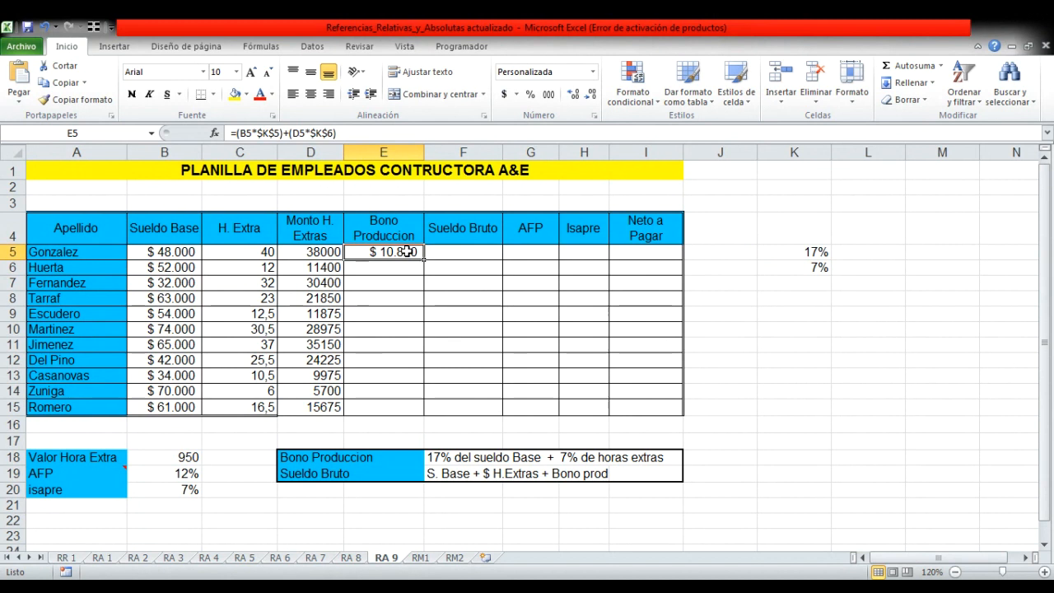
pyautogui.moveTo(423, 258); pyautogui.dragTo(423, 409)
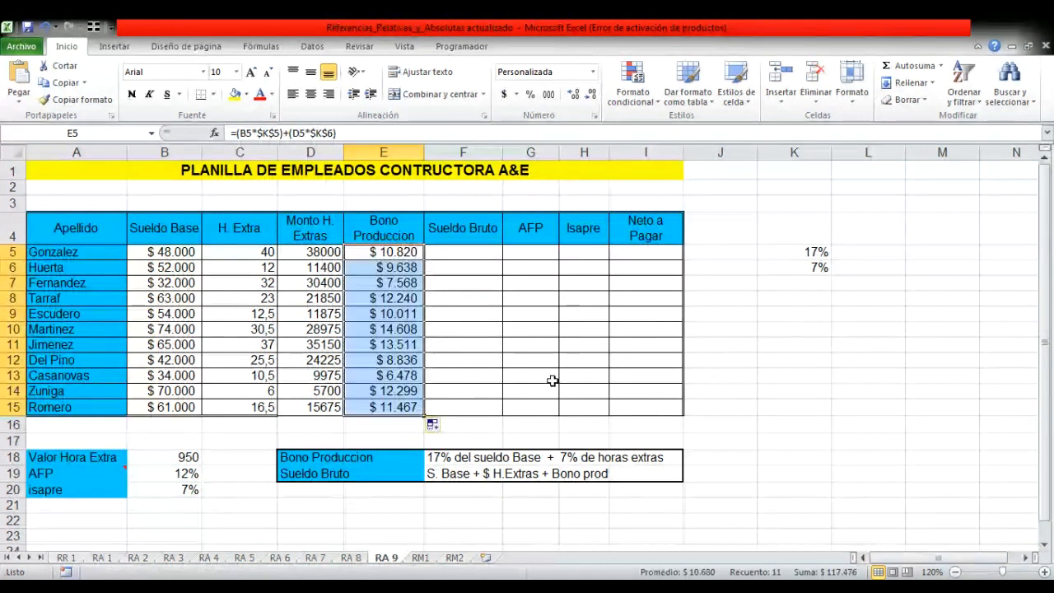
# Step: Try changing the base salary bonus percentage in cell K5 to 19%
pyautogui.click(812, 266)
pyautogui.click(808, 253)
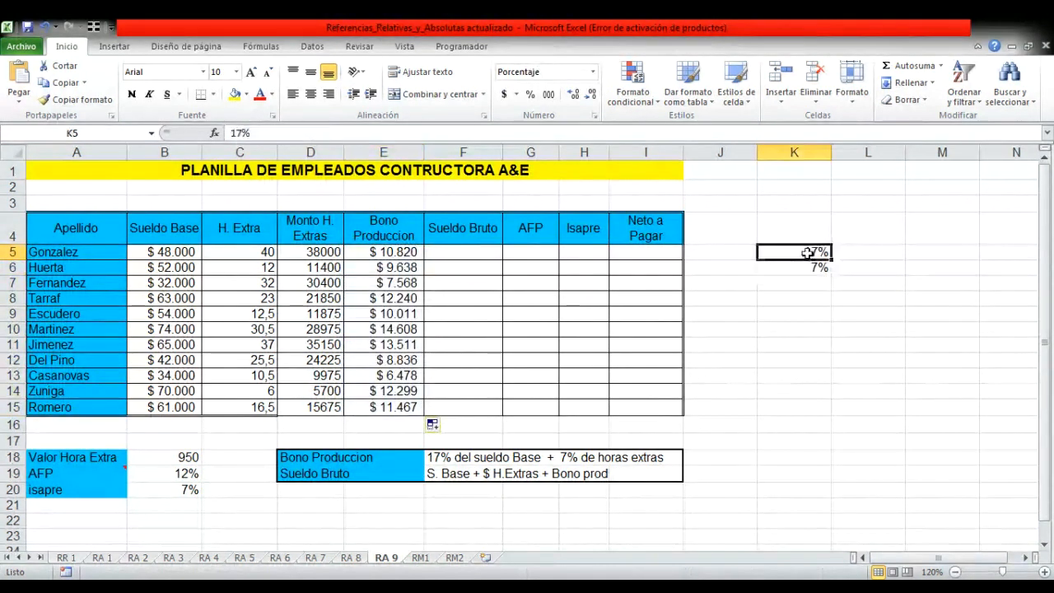
pyautogui.click(810, 267)
pyautogui.click(809, 252)
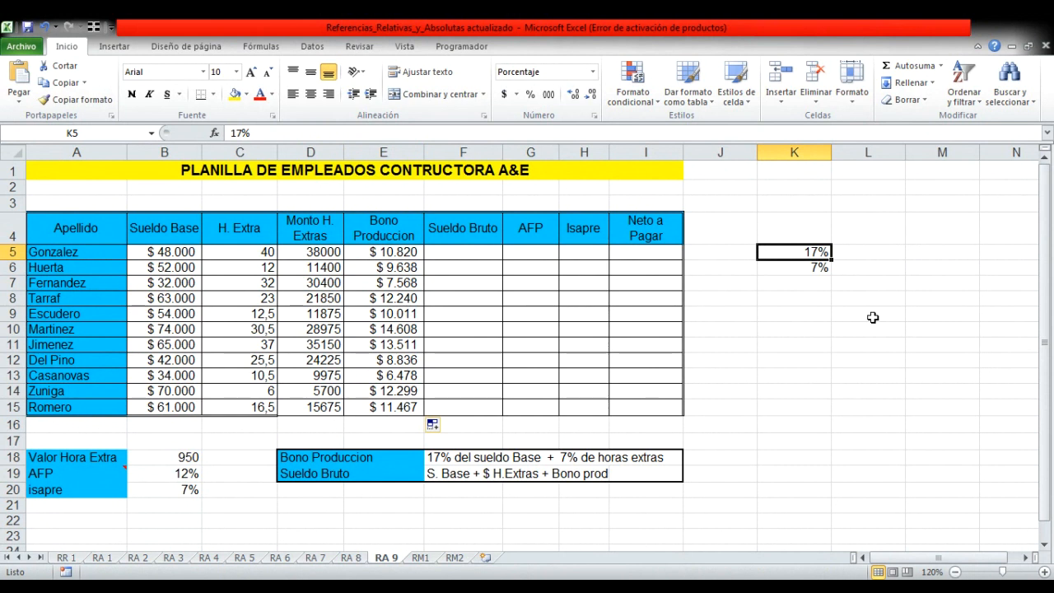
pyautogui.write('19')
pyautogui.press('Return')
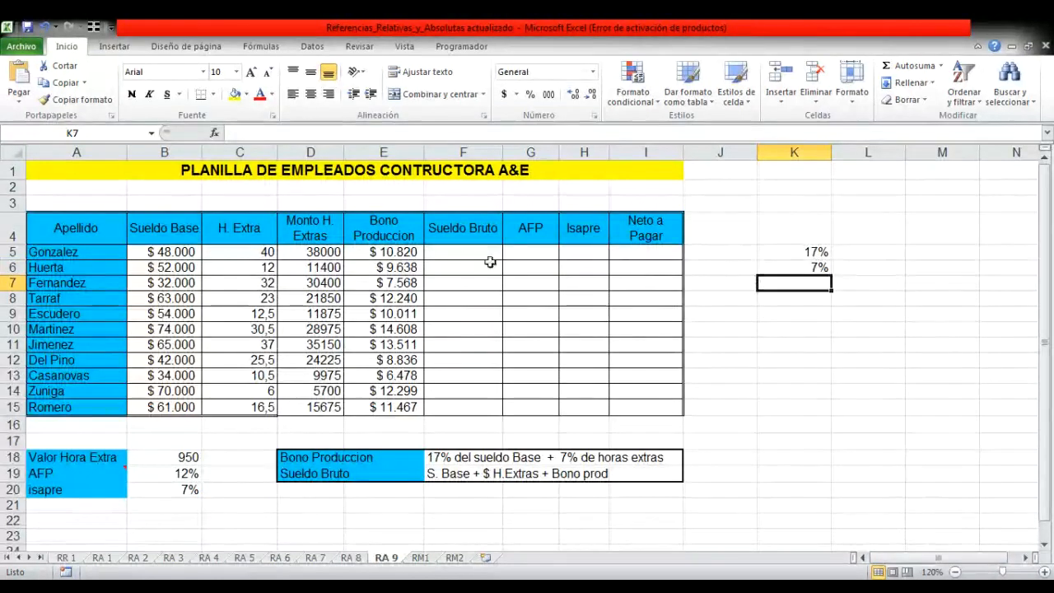
# Step: Enter =B5+D5+E5 in cell F5 and fill it down the Sueldo Bruto column to F15
pyautogui.click(478, 255)
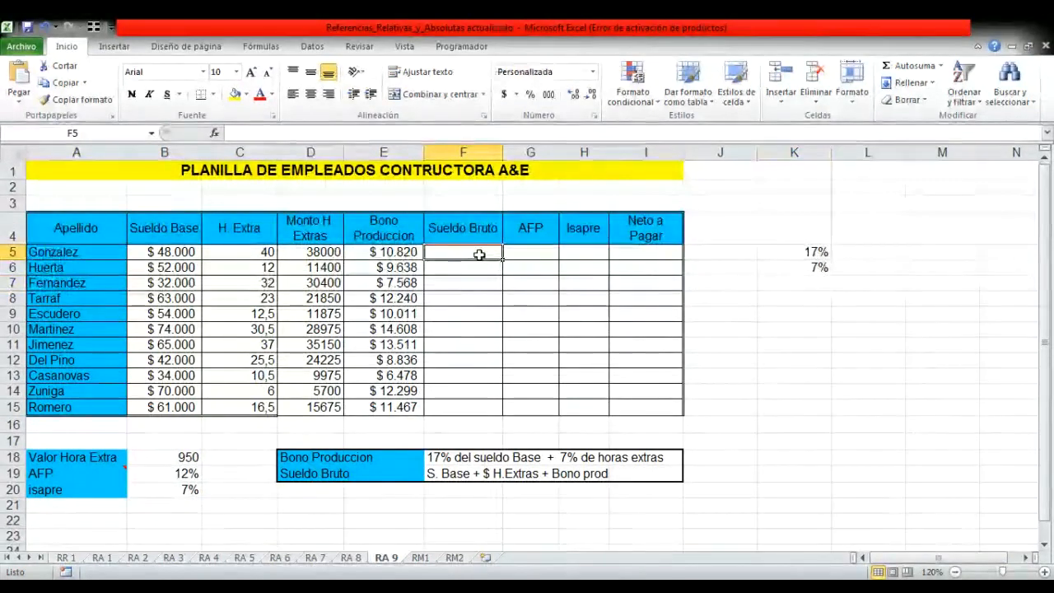
pyautogui.write('=')
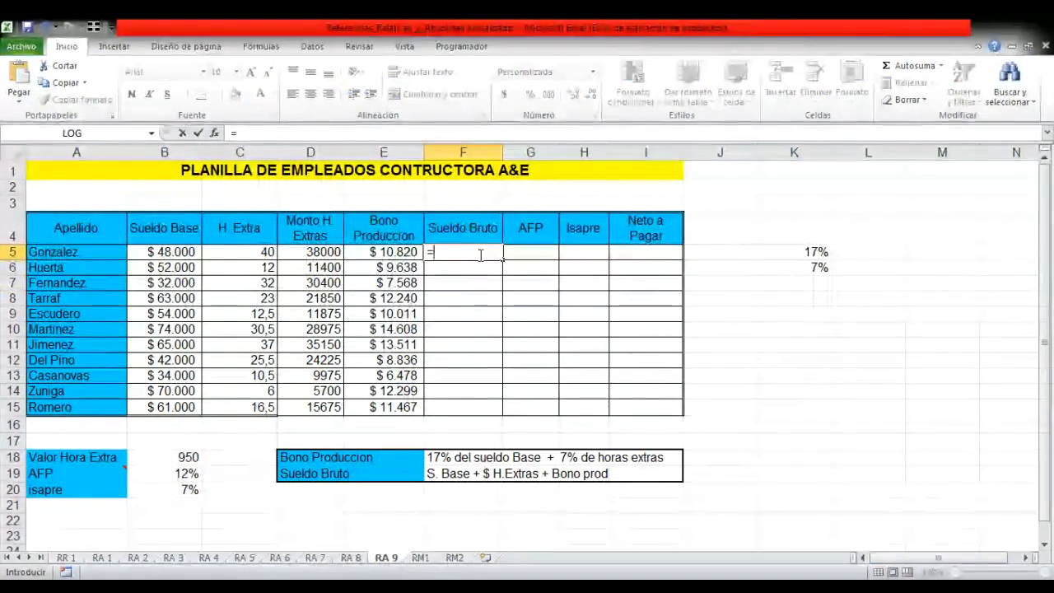
pyautogui.click(164, 255)
pyautogui.write('+')
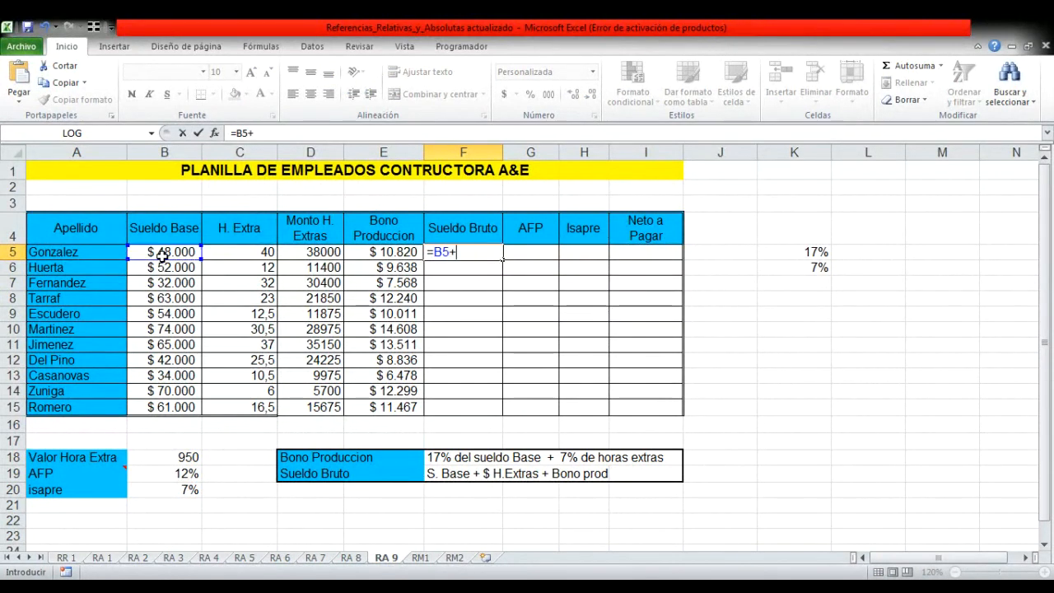
pyautogui.click(235, 252)
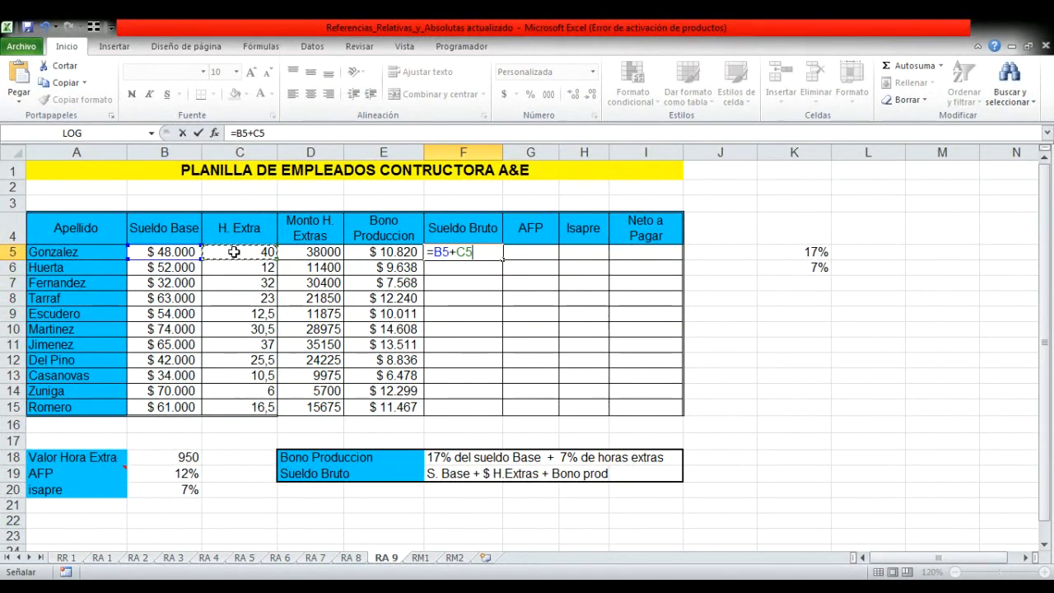
pyautogui.click(296, 255)
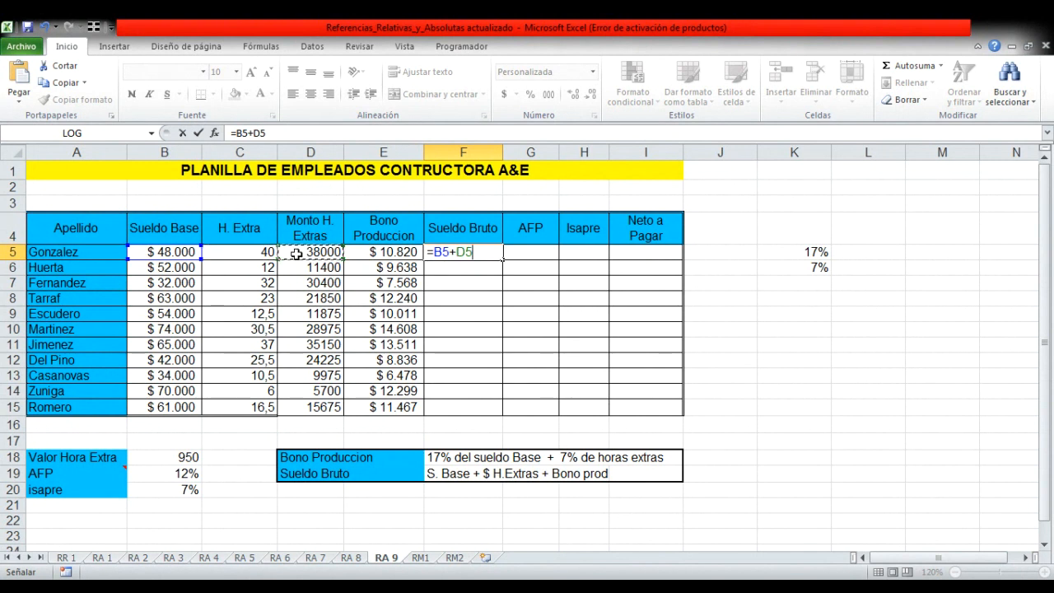
pyautogui.write('+')
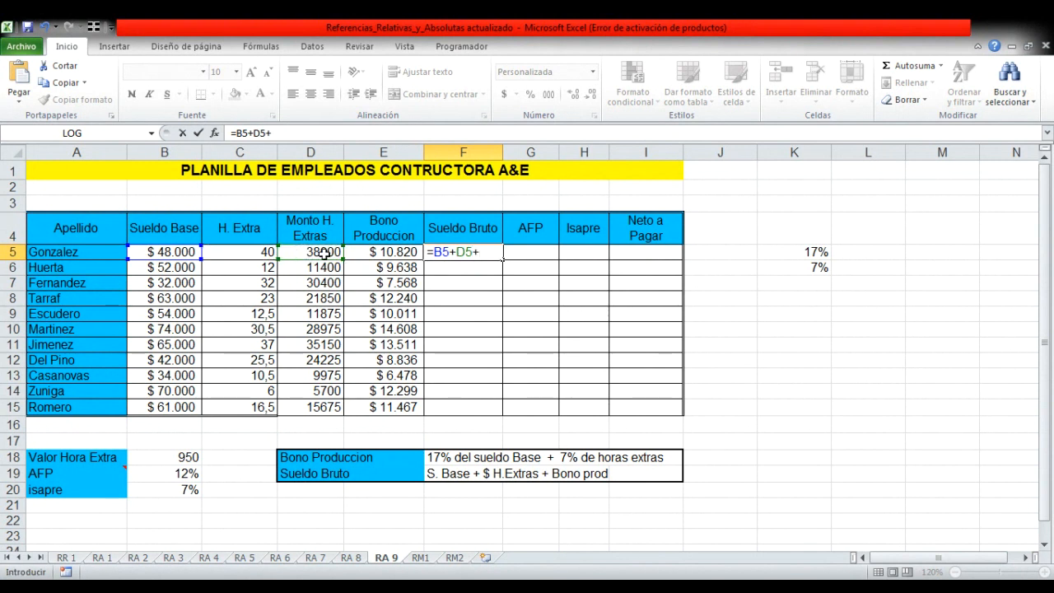
pyautogui.click(365, 253)
pyautogui.press('Return')
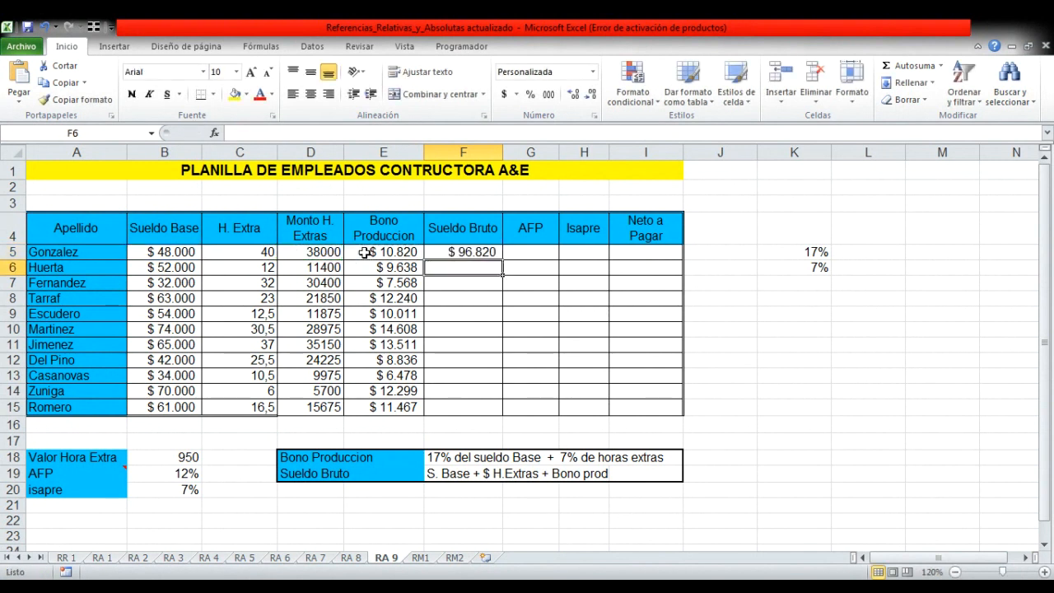
pyautogui.click(490, 255)
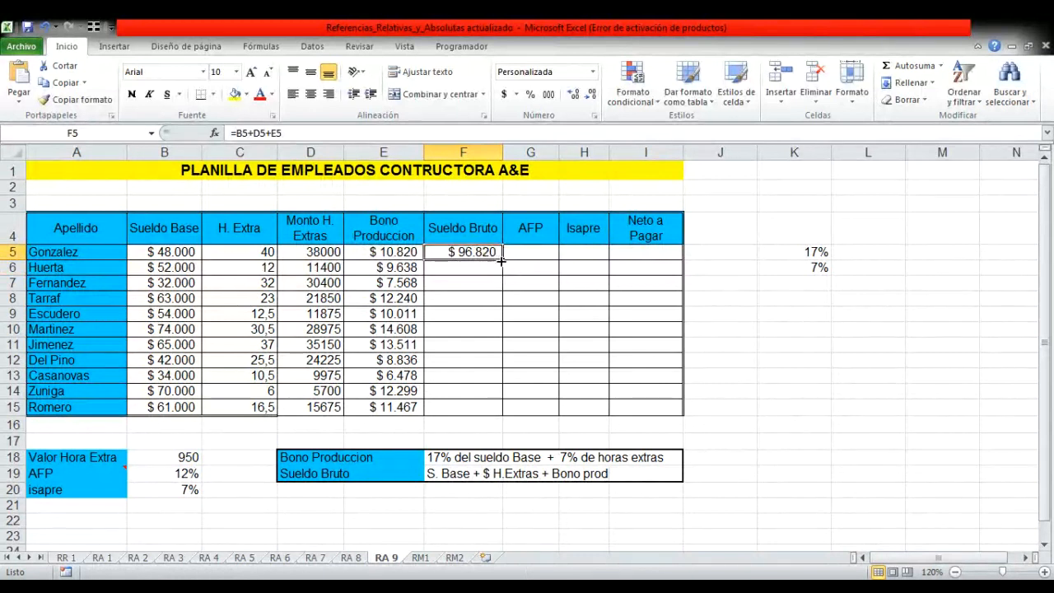
pyautogui.moveTo(501, 260); pyautogui.dragTo(501, 409)
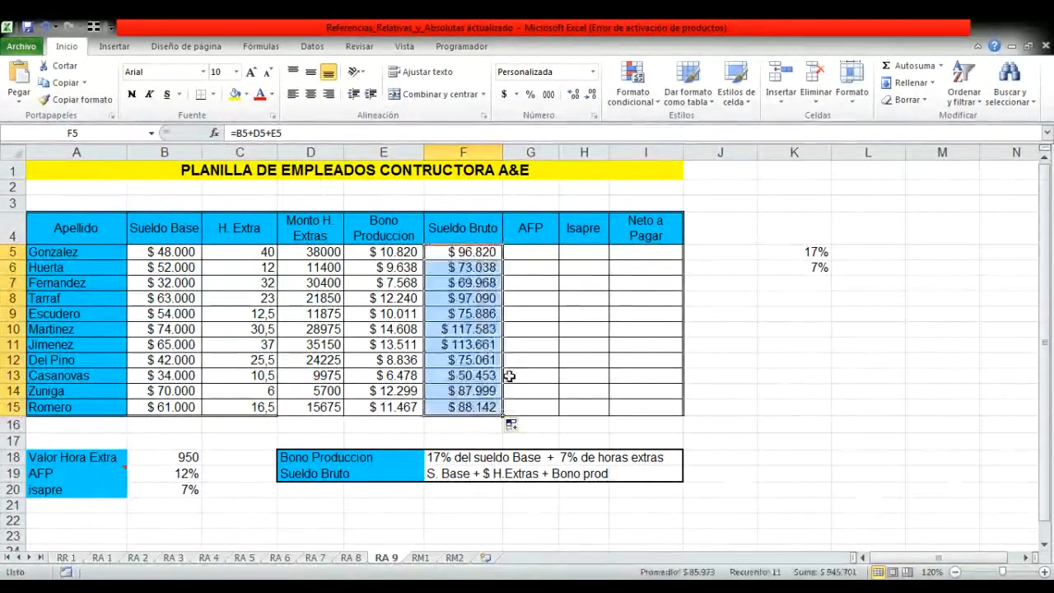
# Step: Enter the AFP deduction formula =F5*$B$19 in cell G5
pyautogui.click(543, 252)
pyautogui.write('=')
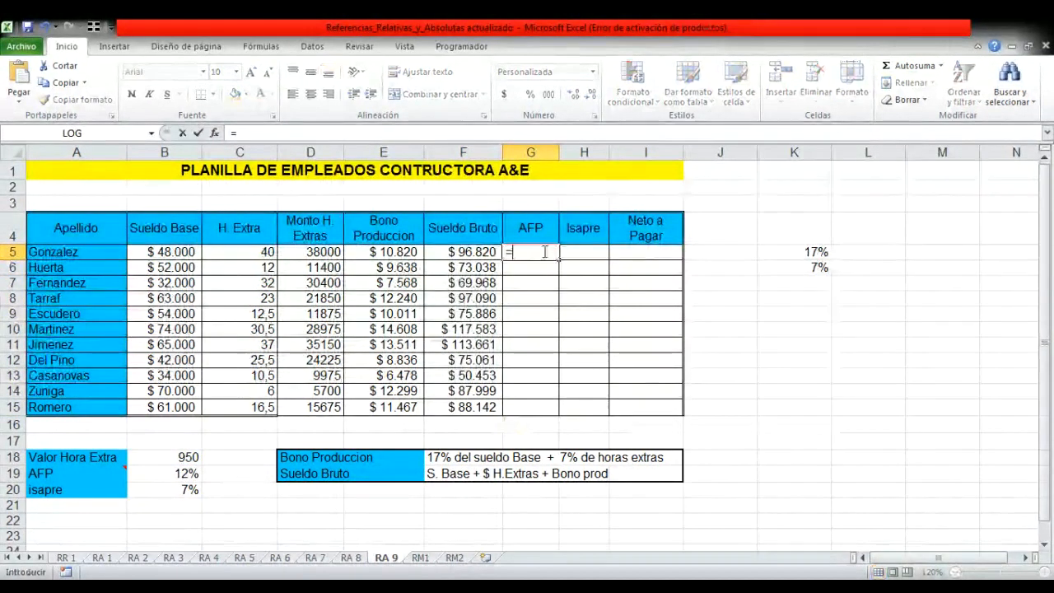
pyautogui.click(478, 252)
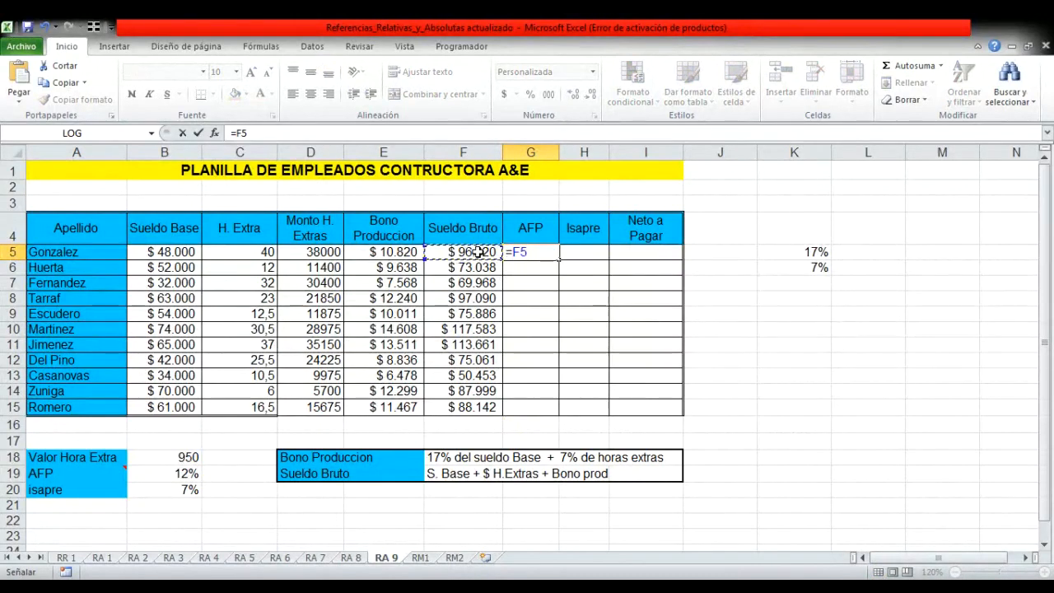
pyautogui.write('*')
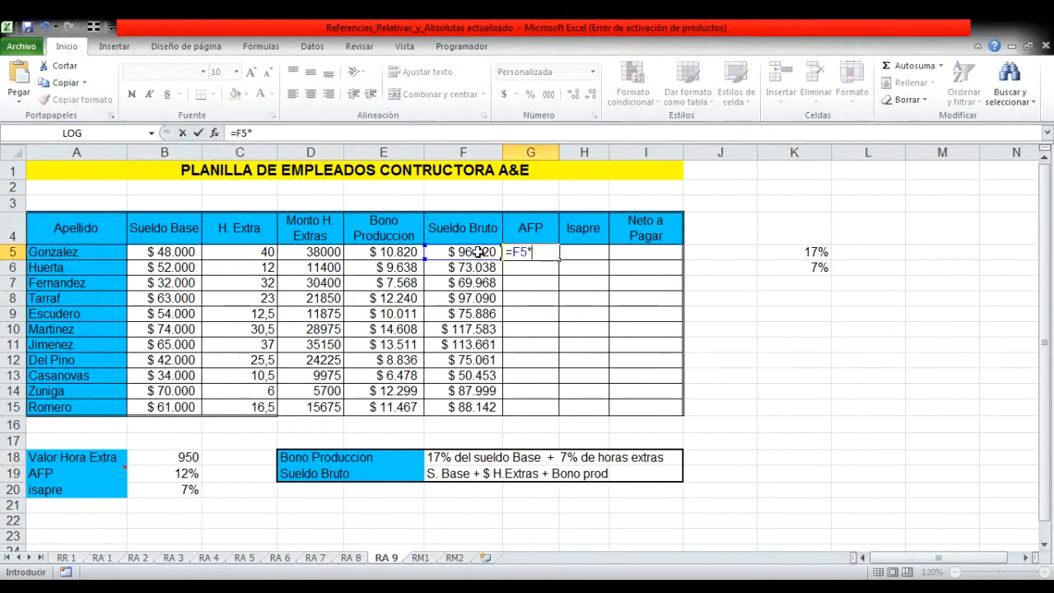
pyautogui.click(172, 474)
pyautogui.press('F4')
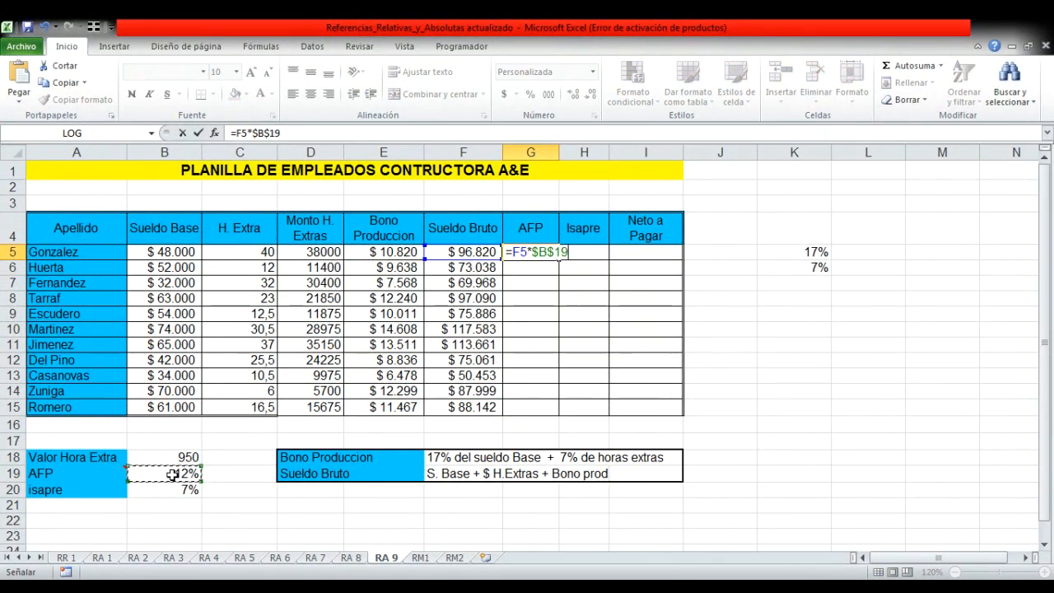
pyautogui.press('Return')
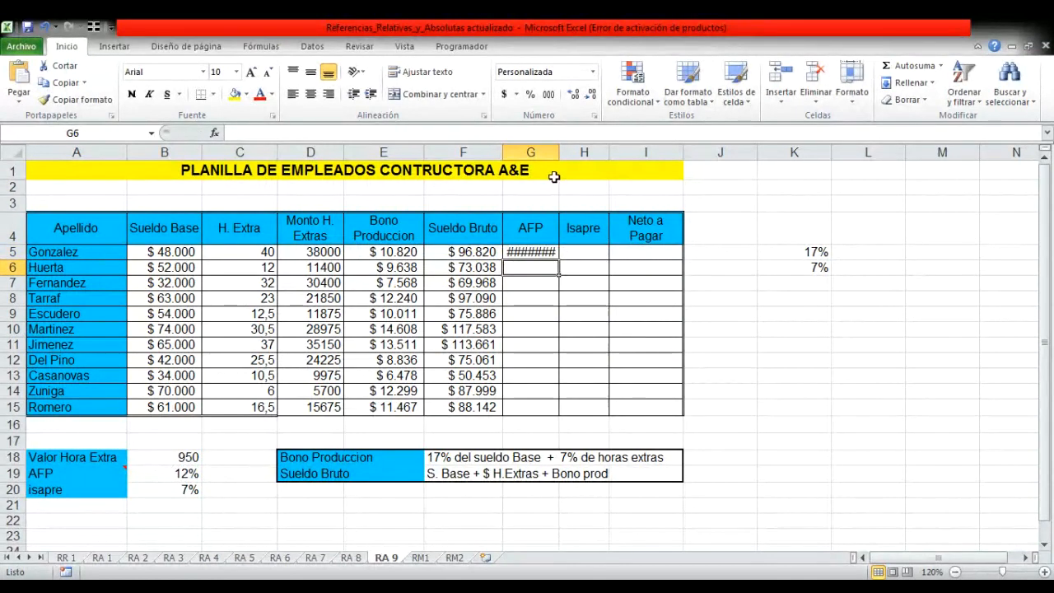
# Step: Widen column G slightly and fill the AFP formula from G5 down to G15
pyautogui.moveTo(557, 156); pyautogui.dragTo(561, 156)
pyautogui.click(532, 152)
pyautogui.click(532, 252)
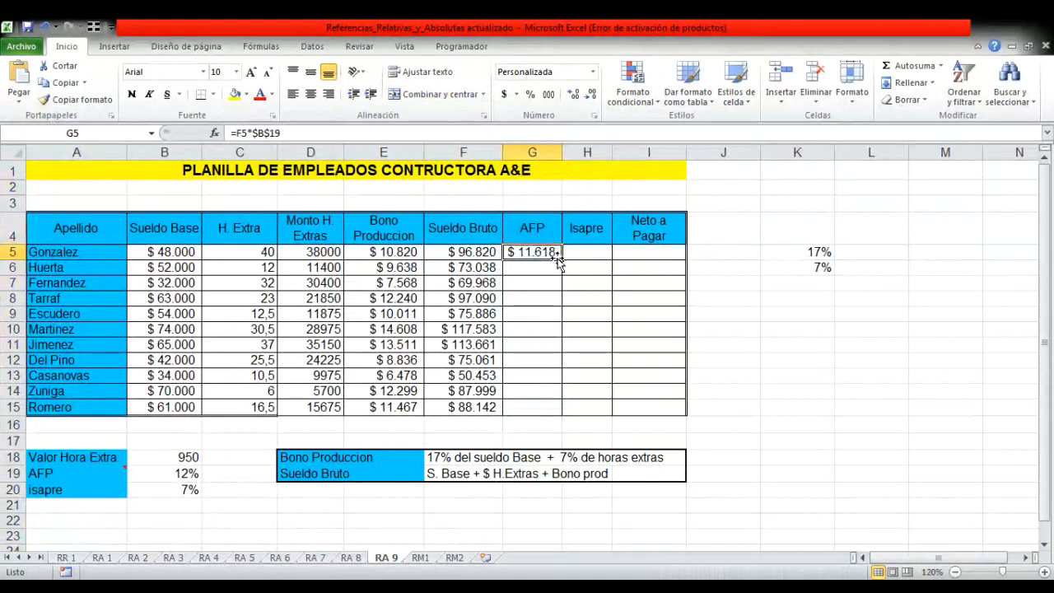
pyautogui.doubleClick(562, 259)
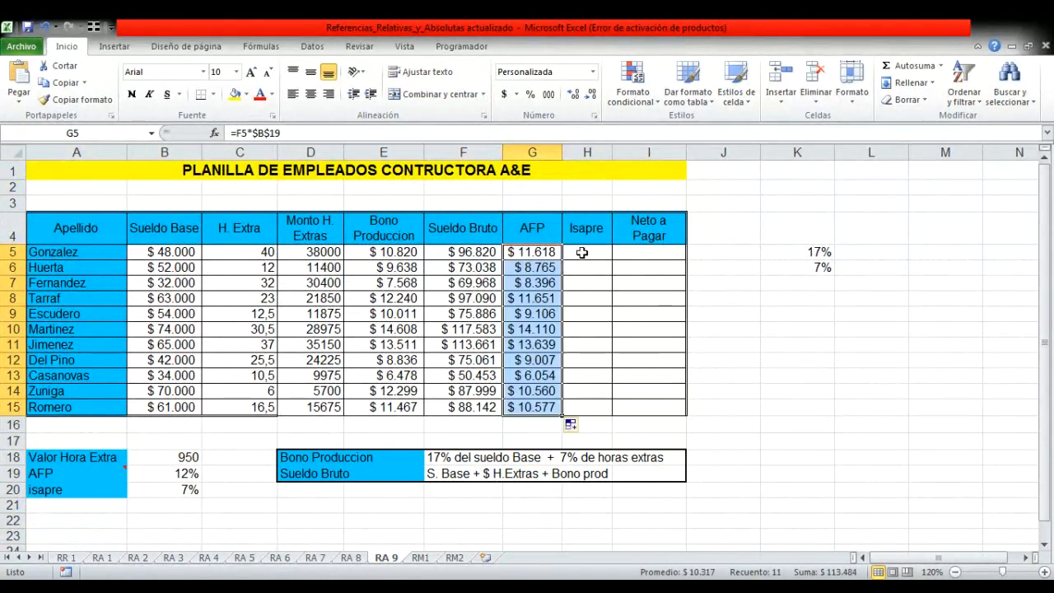
# Step: Enter the Isapre deduction formula =F5*$B$20 in cell H5 and fill it down to H15
pyautogui.click(581, 253)
pyautogui.write('=')
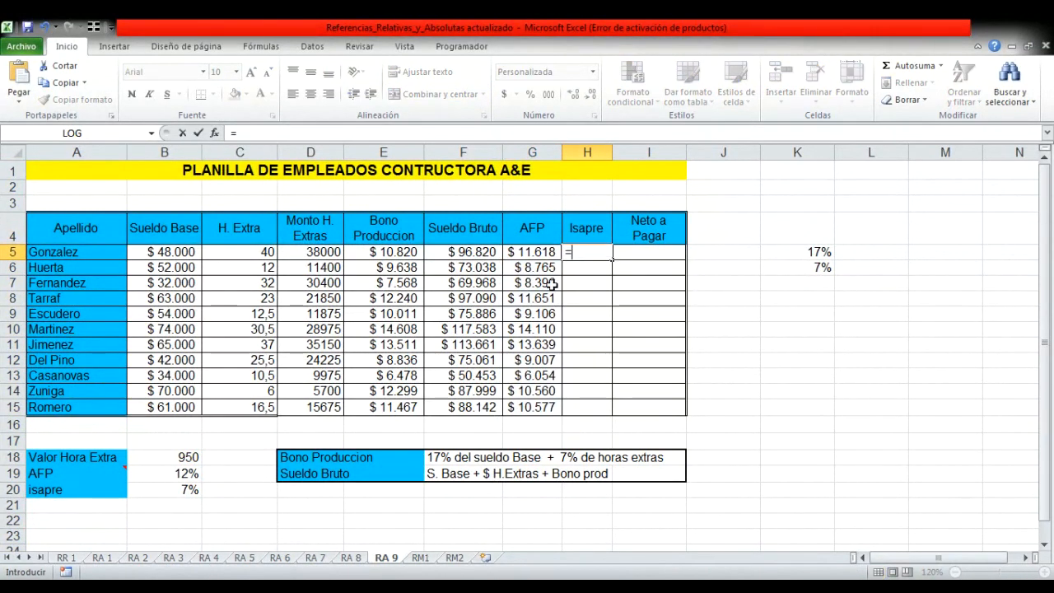
pyautogui.click(471, 253)
pyautogui.write('*')
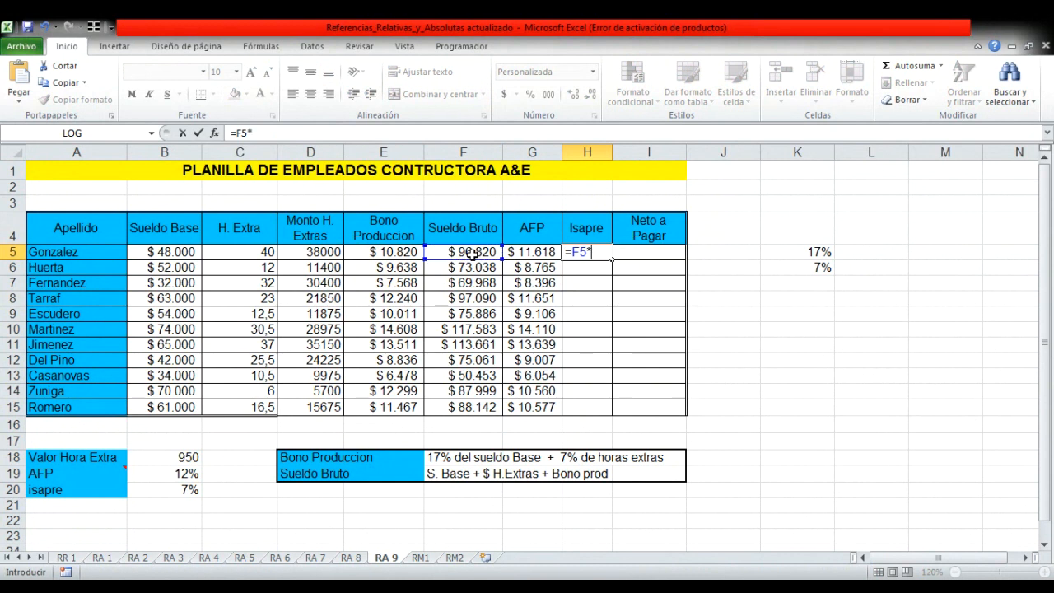
pyautogui.click(168, 489)
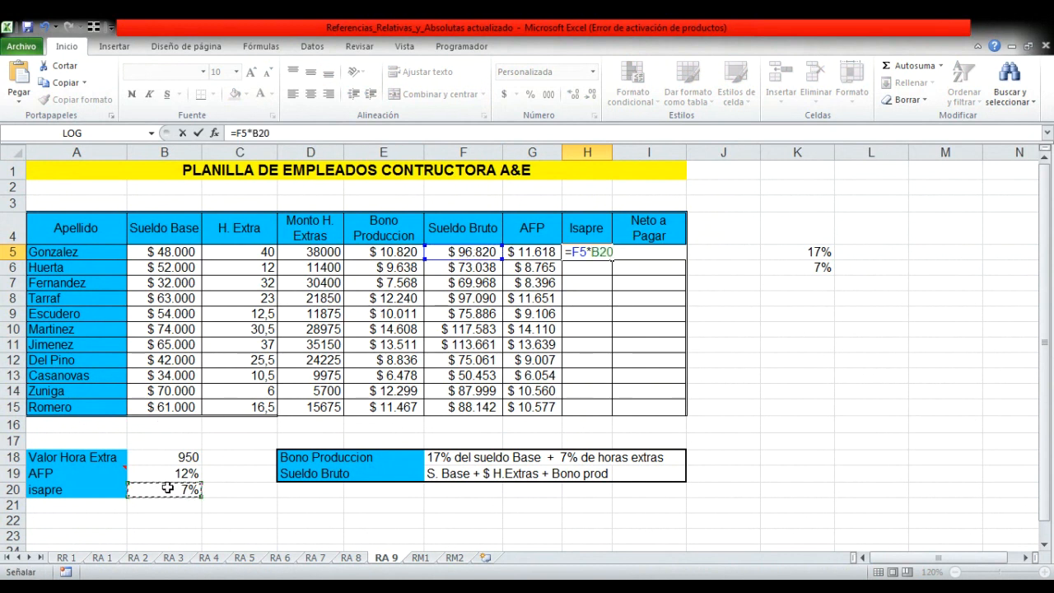
pyautogui.press('Return')
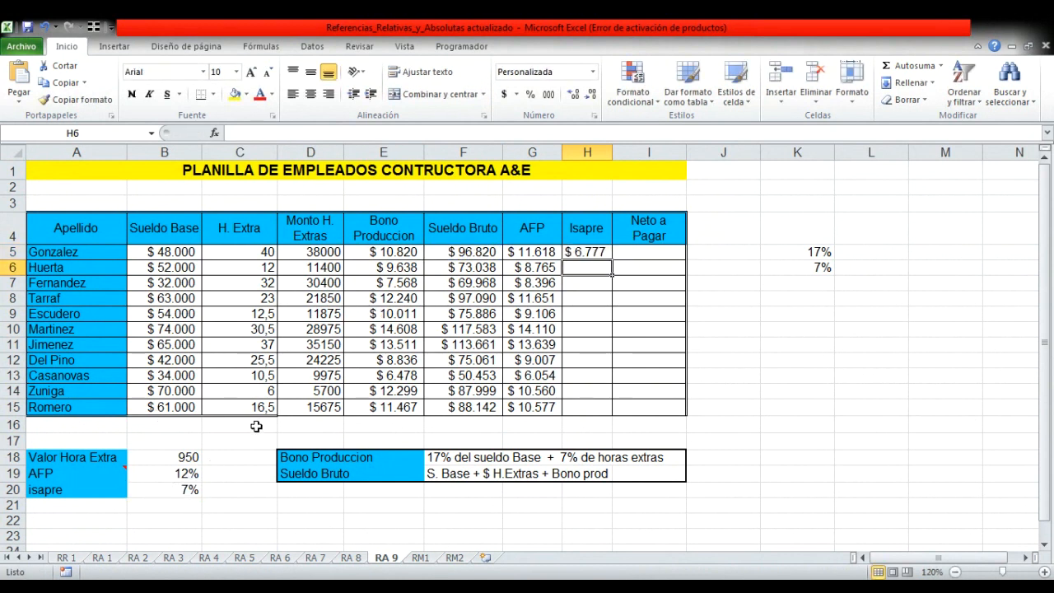
pyautogui.click(591, 254)
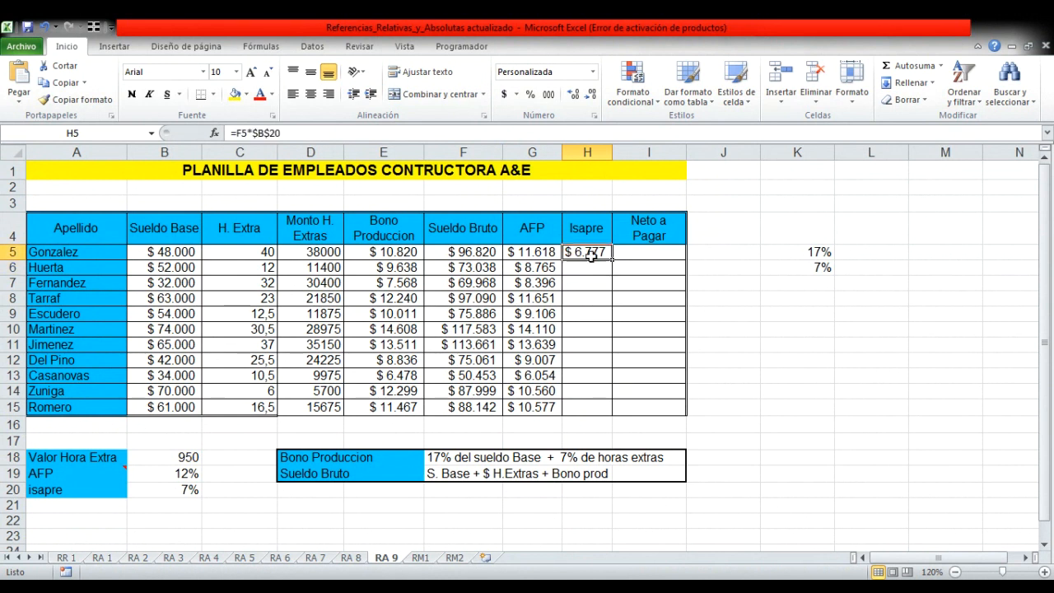
pyautogui.moveTo(612, 259); pyautogui.dragTo(613, 408)
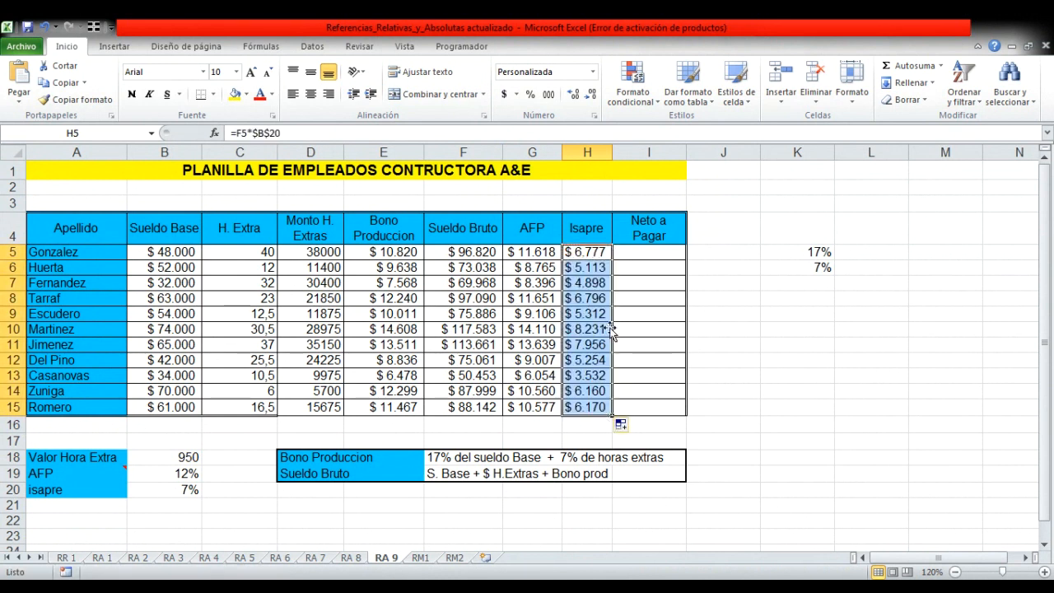
# Step: Enter the net pay formula =F5-G5-H5 in cell I5 and fill it down the Neto a Pagar column to I15
pyautogui.click(655, 256)
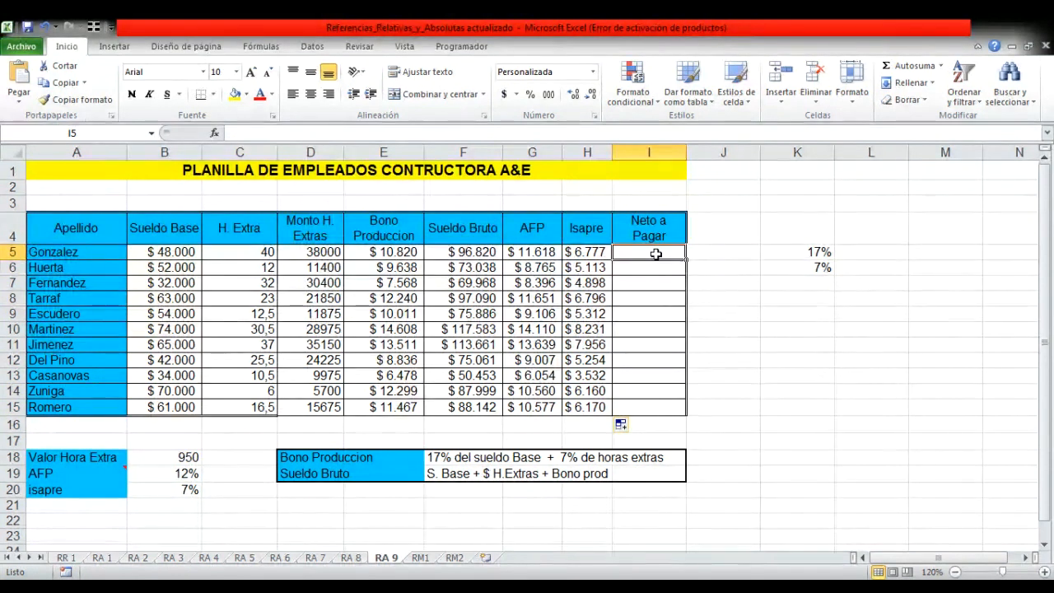
pyautogui.write('=')
pyautogui.click(475, 251)
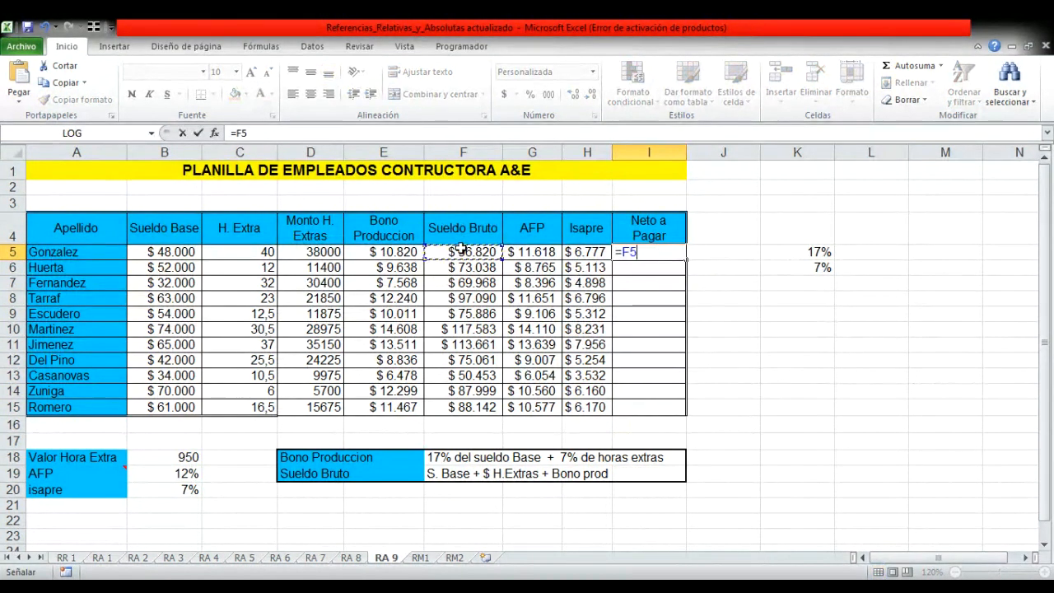
pyautogui.write('-')
pyautogui.click(518, 256)
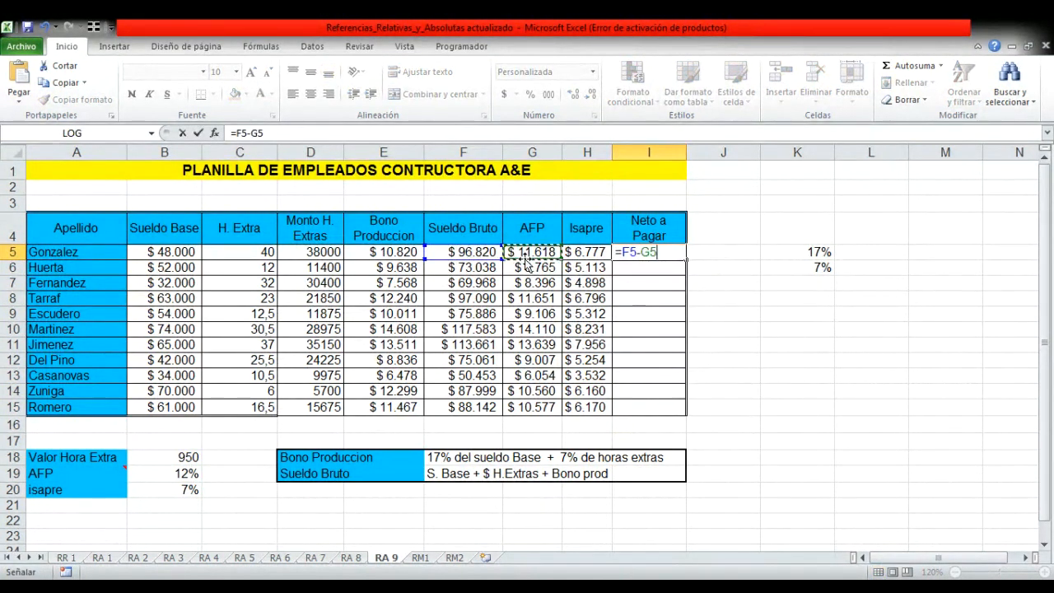
pyautogui.write('-')
pyautogui.click(578, 252)
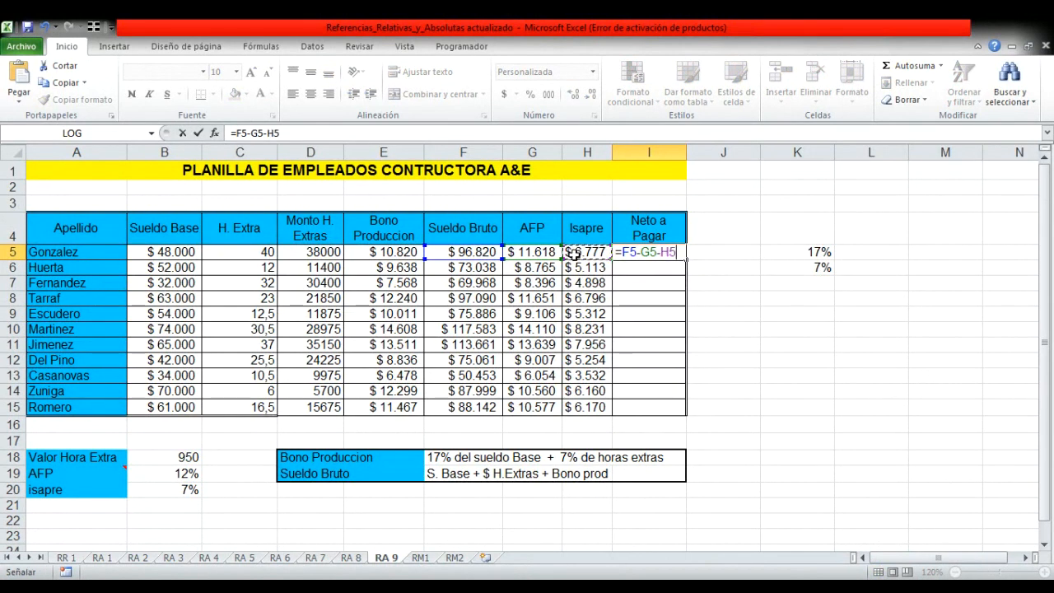
pyautogui.press('Return')
pyautogui.click(672, 251)
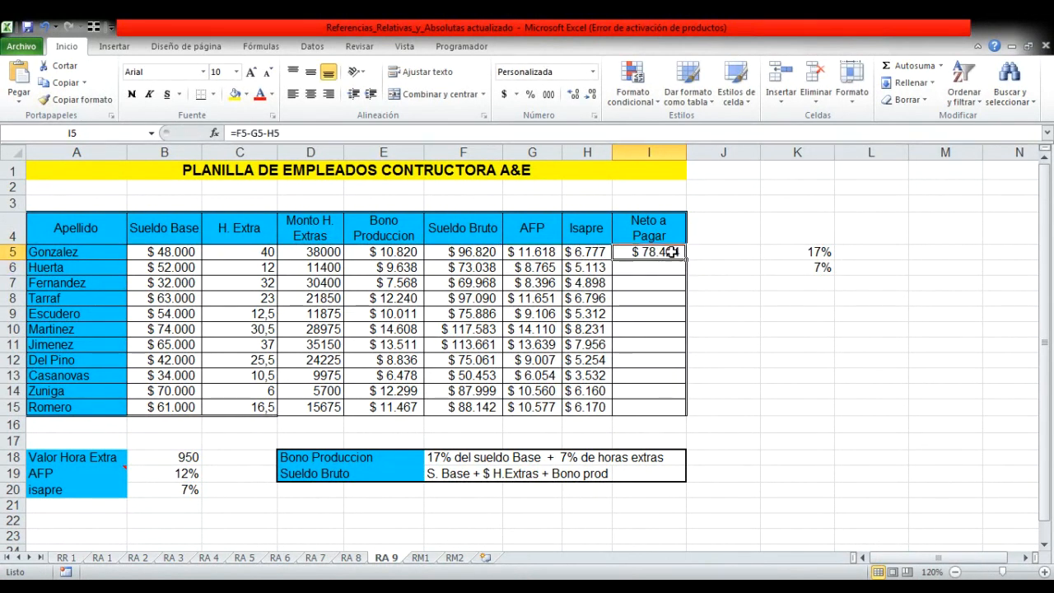
pyautogui.moveTo(687, 262); pyautogui.dragTo(681, 418)
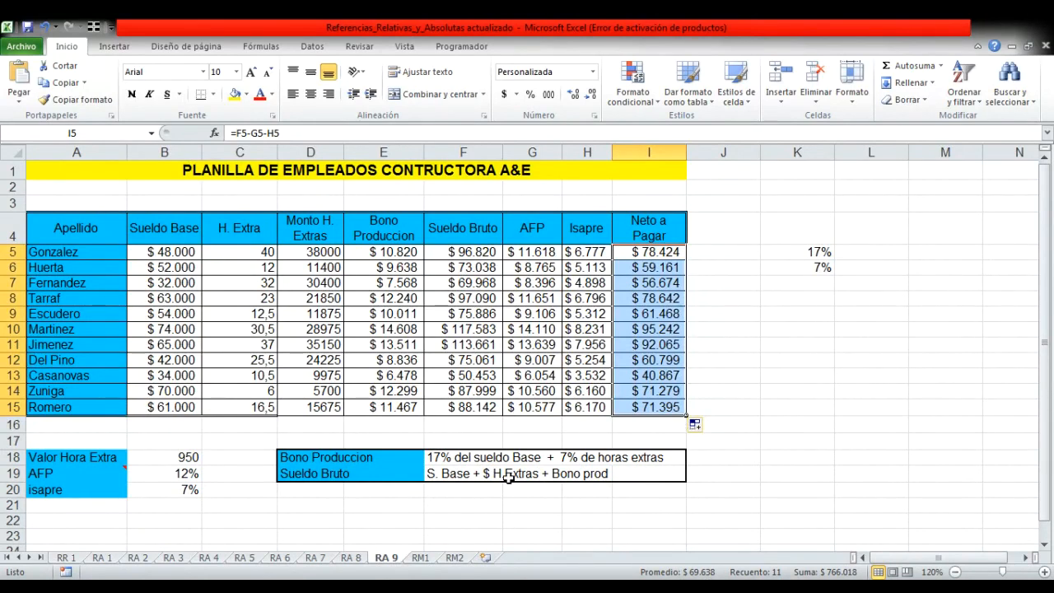
# Step: Look over the material cost increase exercises on sheets RM1 and RM2, showing RM1 at 120% zoom and returning to it
pyautogui.click(420, 557)
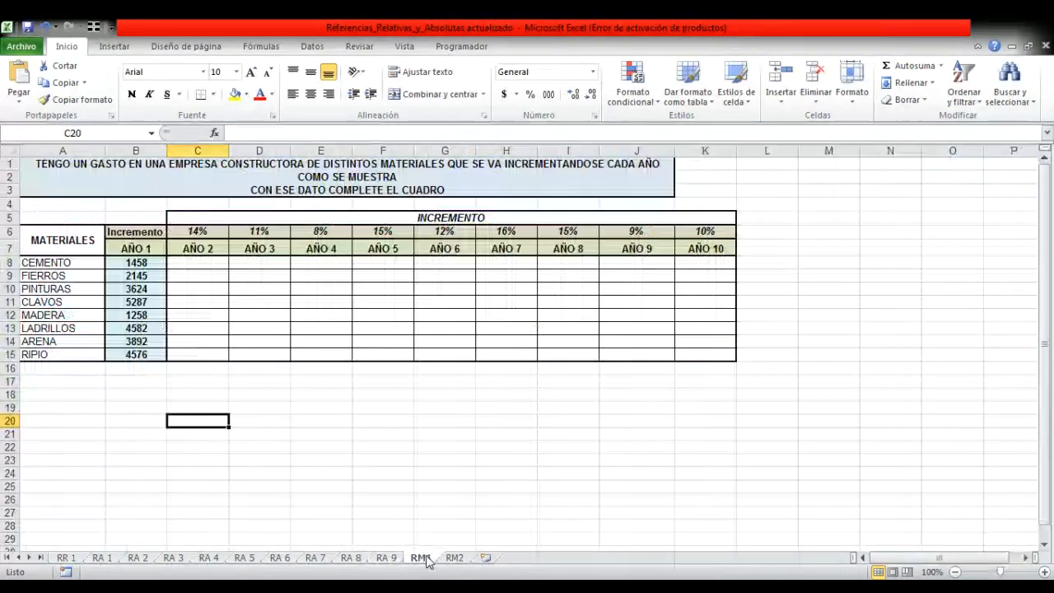
pyautogui.click(1045, 572)
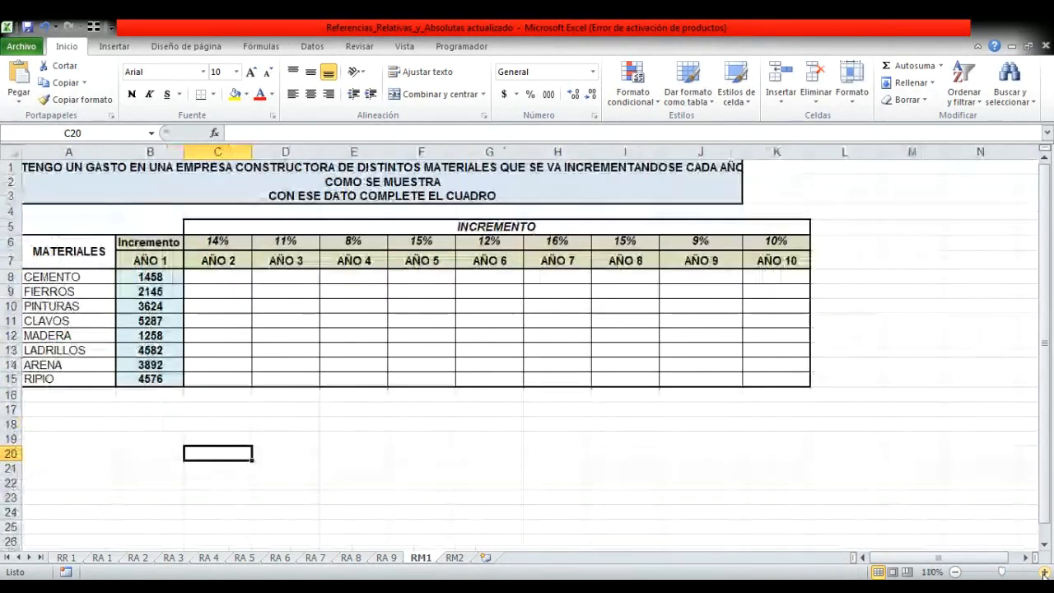
pyautogui.click(1044, 572)
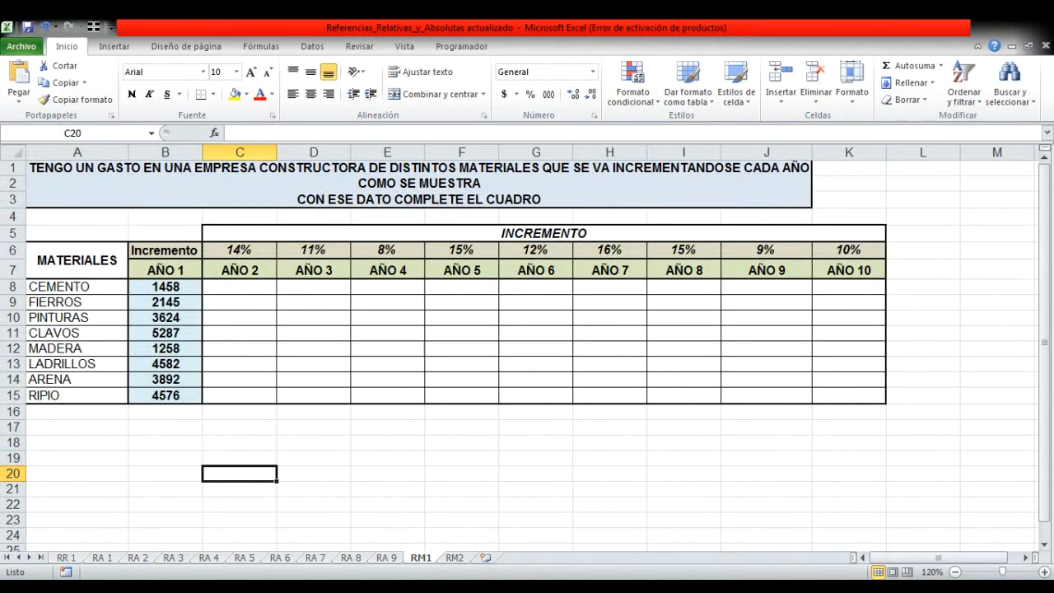
pyautogui.click(455, 558)
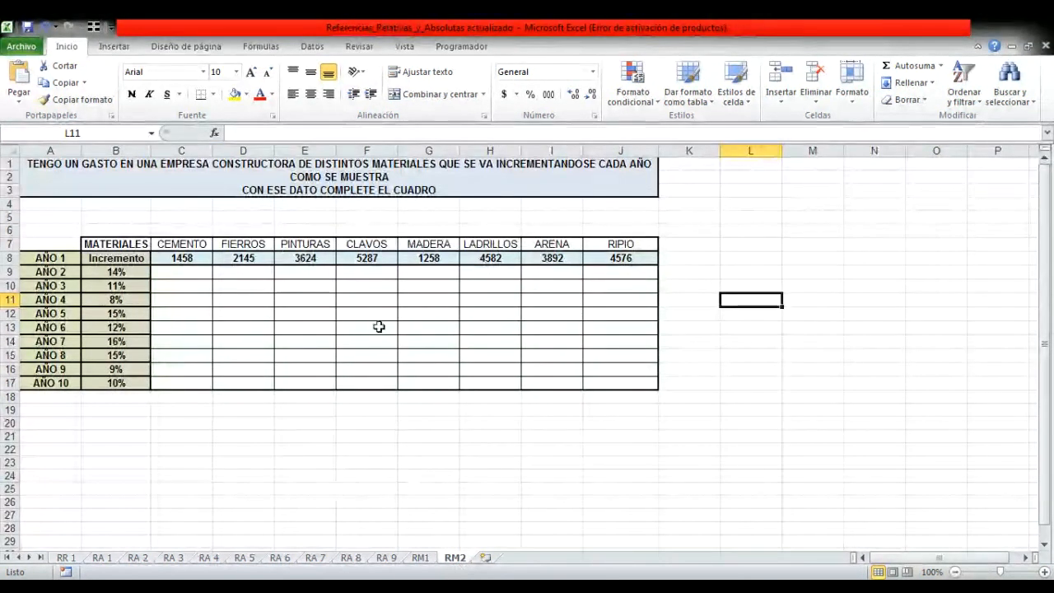
pyautogui.click(420, 557)
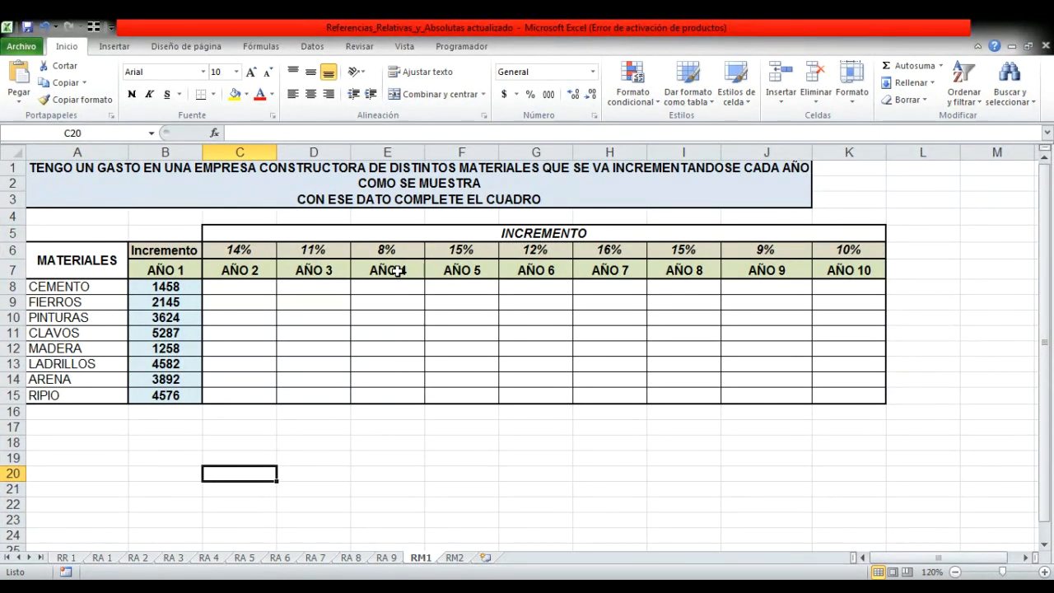
# Step: Try calculating the AÑO 2 costs with =B8*$C$6 in cell C8, filled down to C15
pyautogui.click(245, 288)
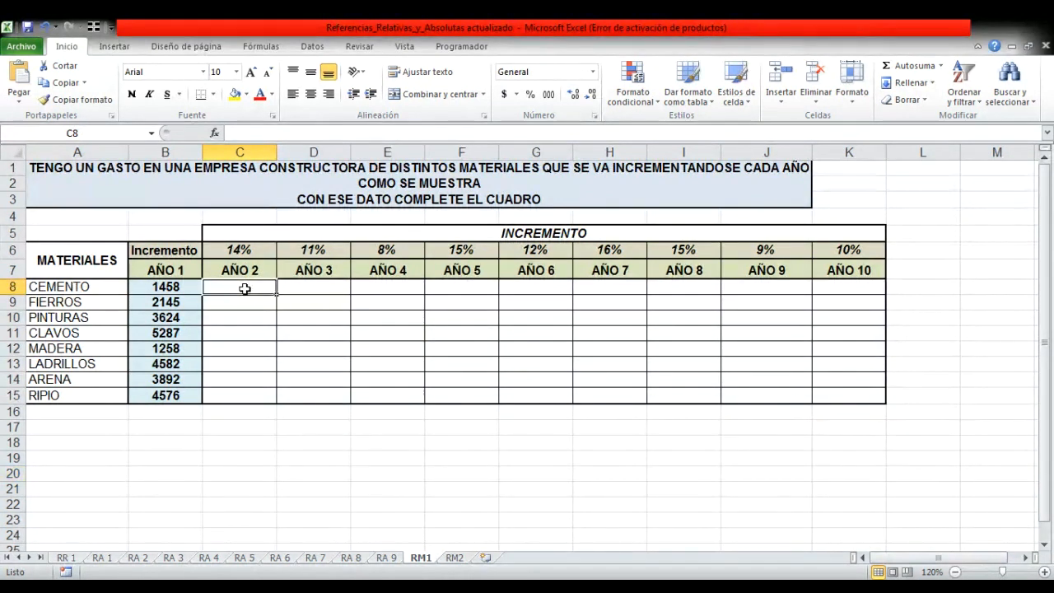
pyautogui.write('=')
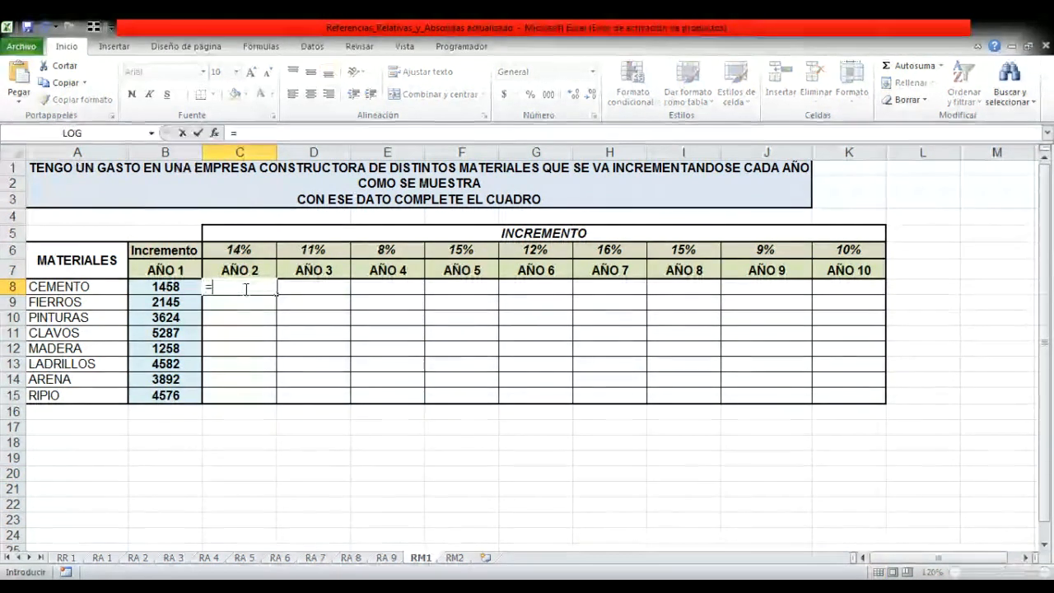
pyautogui.click(178, 289)
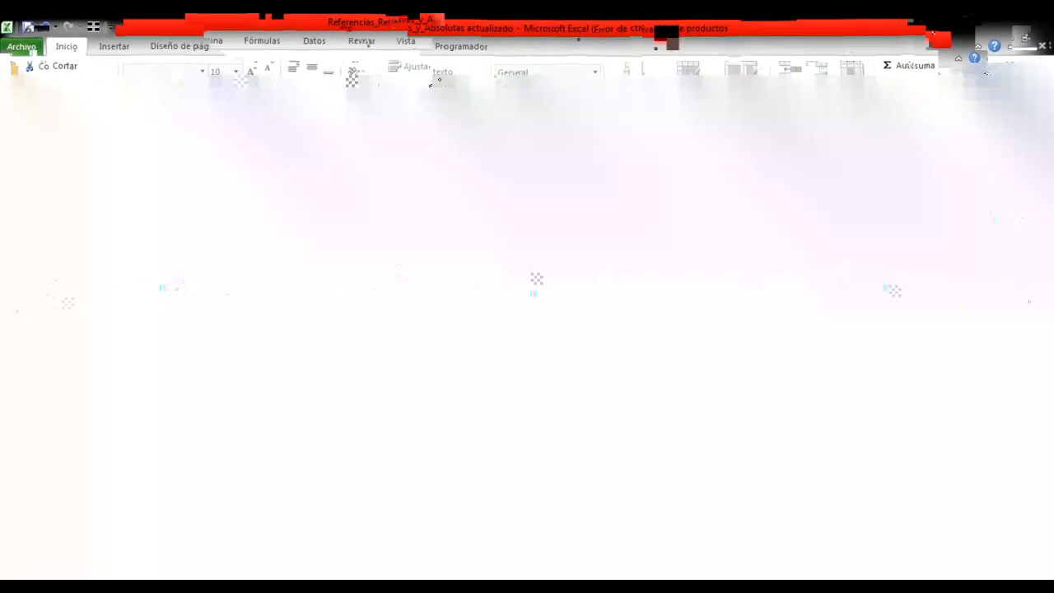
pyautogui.write('*')
pyautogui.click(243, 251)
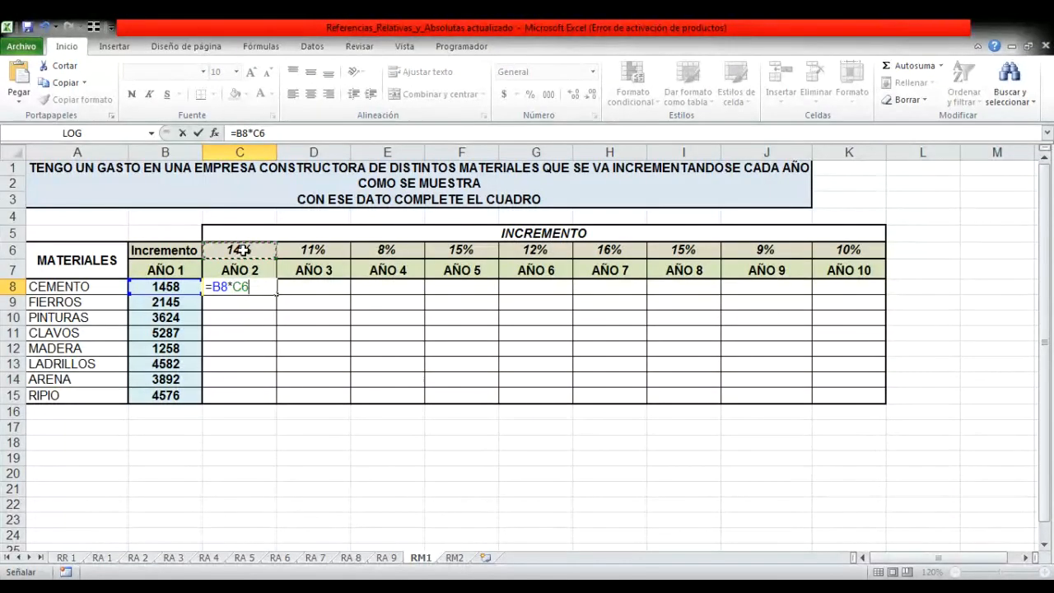
pyautogui.press('F4')
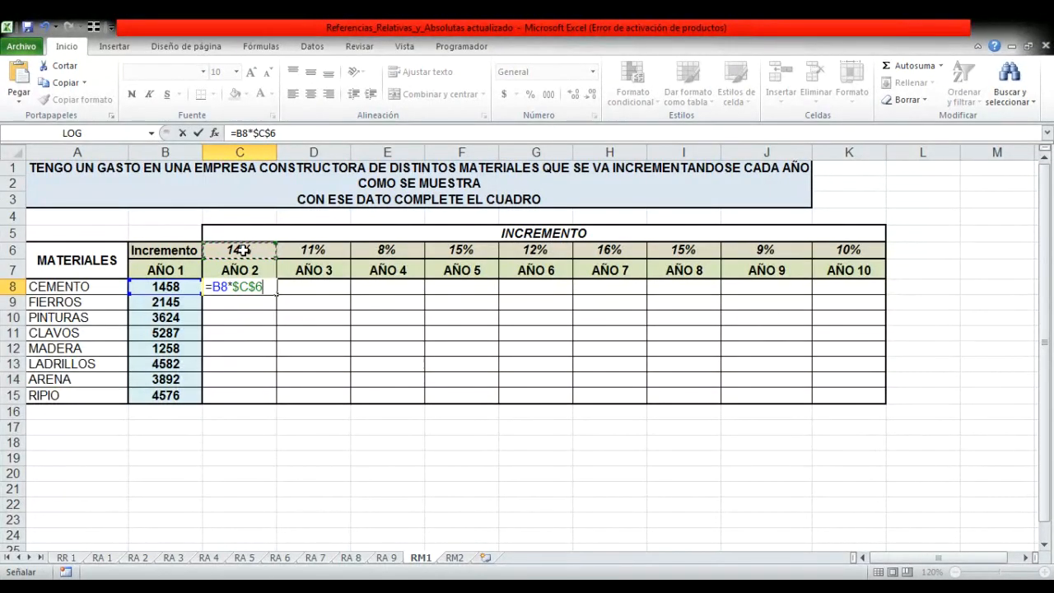
pyautogui.press('Return')
pyautogui.click(239, 286)
pyautogui.moveTo(276, 294); pyautogui.dragTo(277, 404)
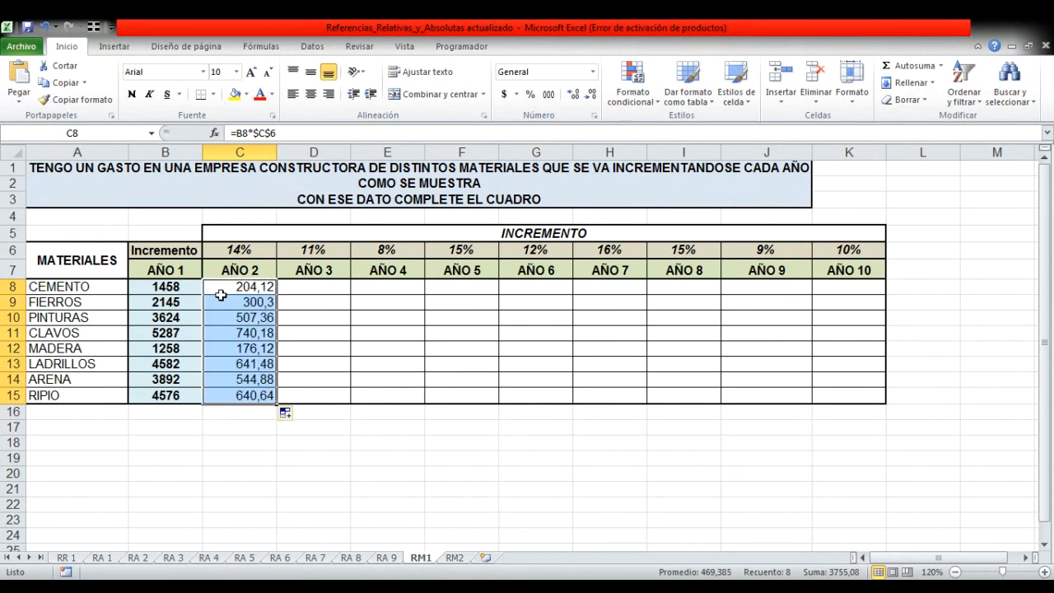
# Step: Clear the AÑO 2 formulas from cells C8 to C15
pyautogui.click(240, 288)
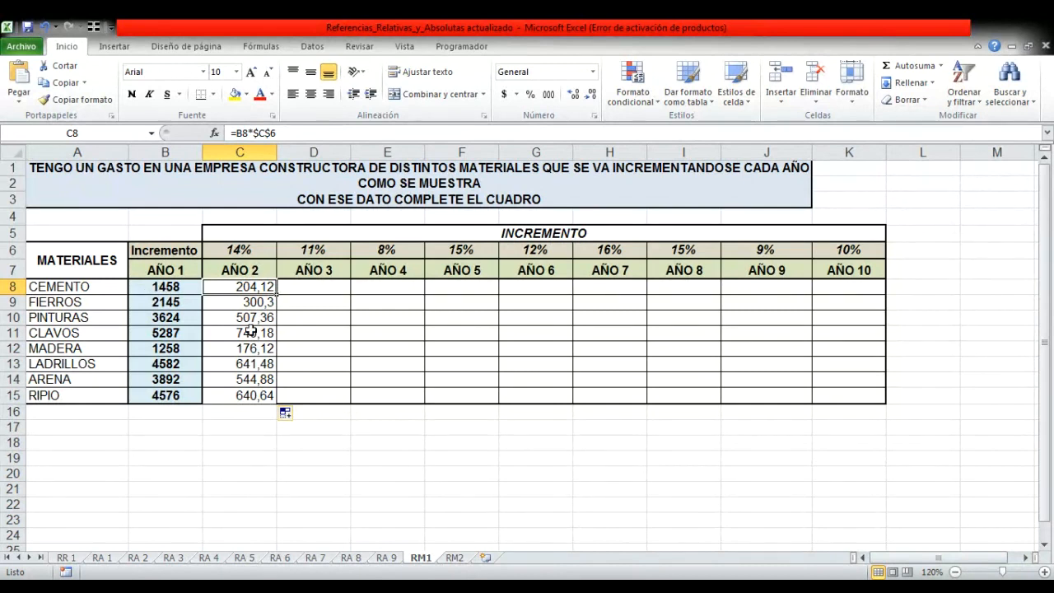
pyautogui.moveTo(249, 285); pyautogui.dragTo(253, 397)
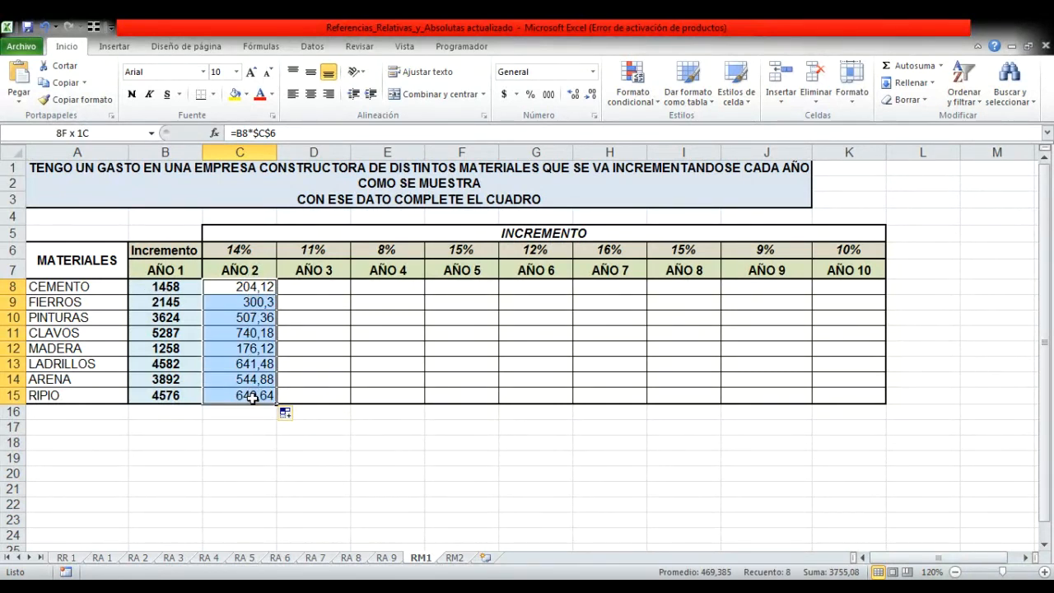
pyautogui.press('Delete')
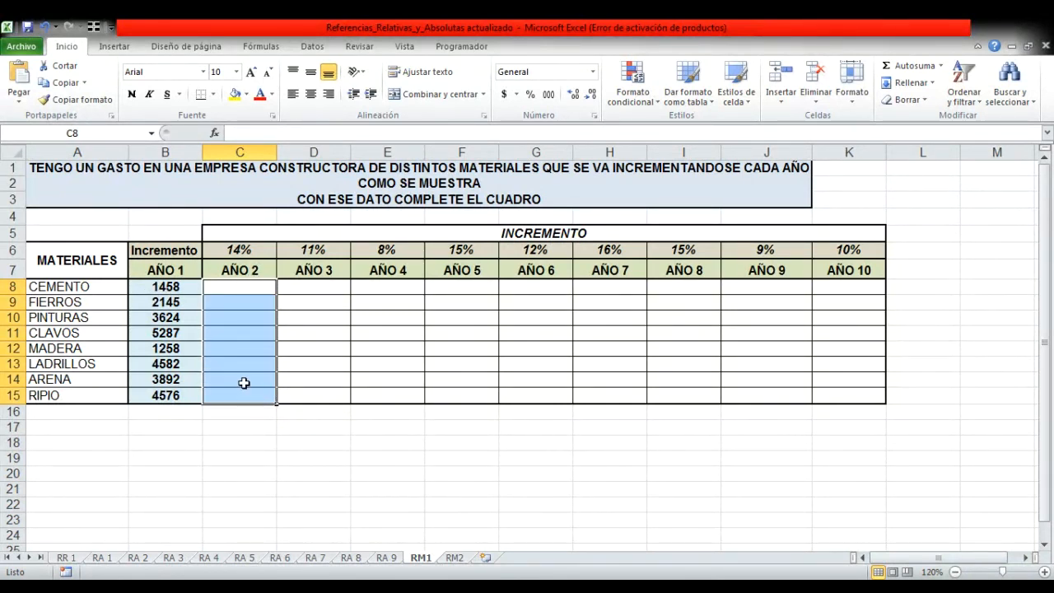
# Step: Enter the increased cost formula =B8+(B8*$C$6) in cell C8 and fill it down the AÑO 2 column to C15
pyautogui.click(248, 288)
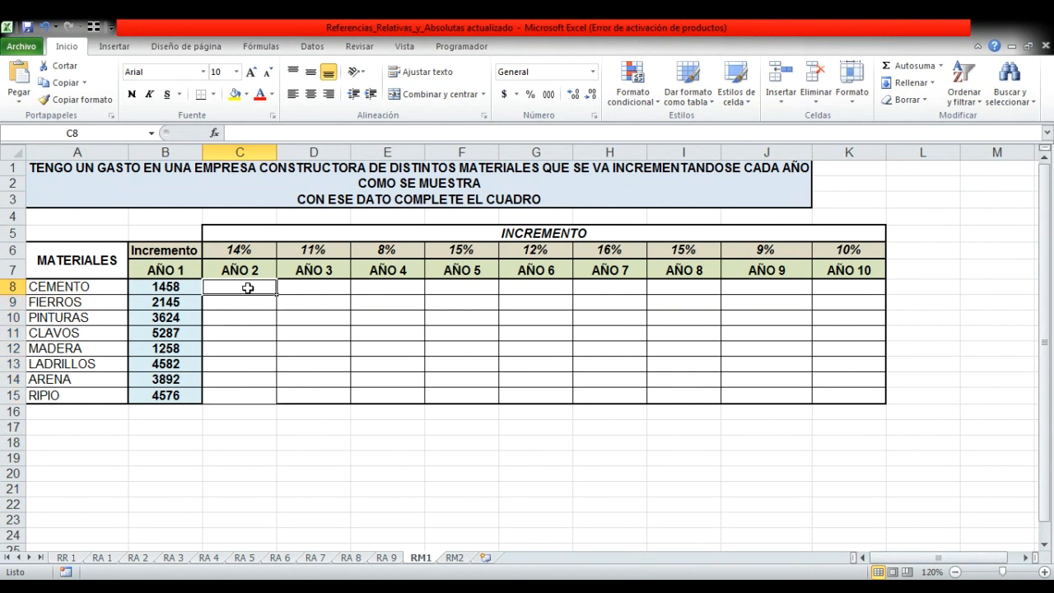
pyautogui.write('=')
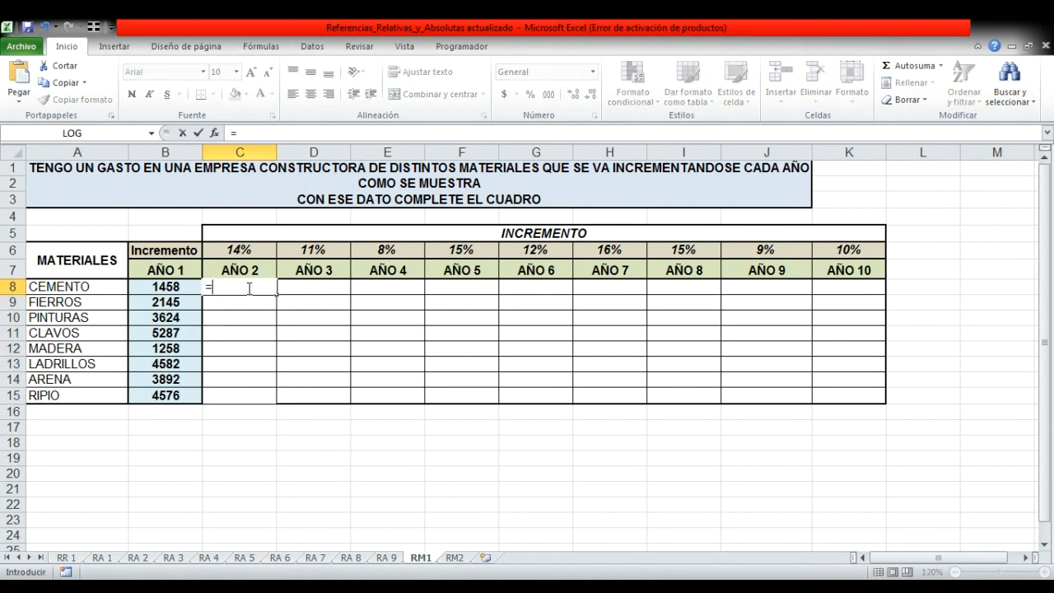
pyautogui.click(176, 288)
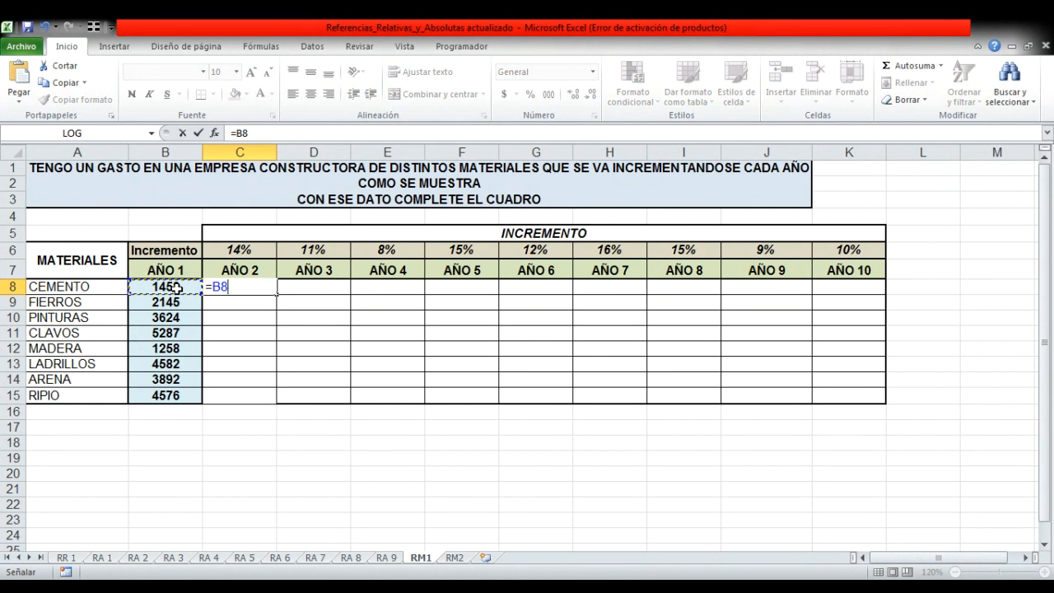
pyautogui.write('+(')
pyautogui.click(176, 288)
pyautogui.write('*')
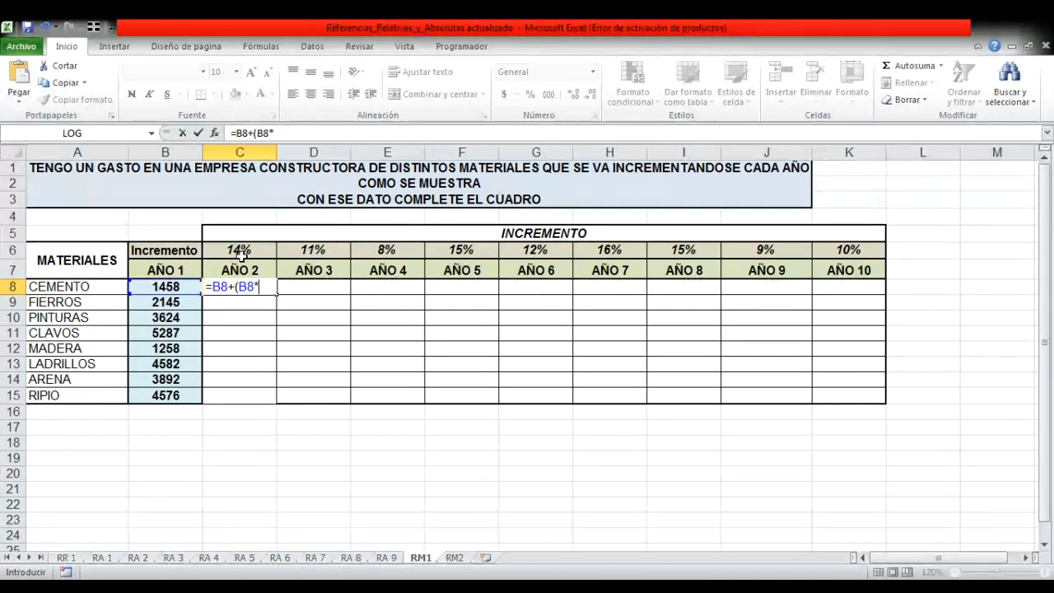
pyautogui.click(239, 255)
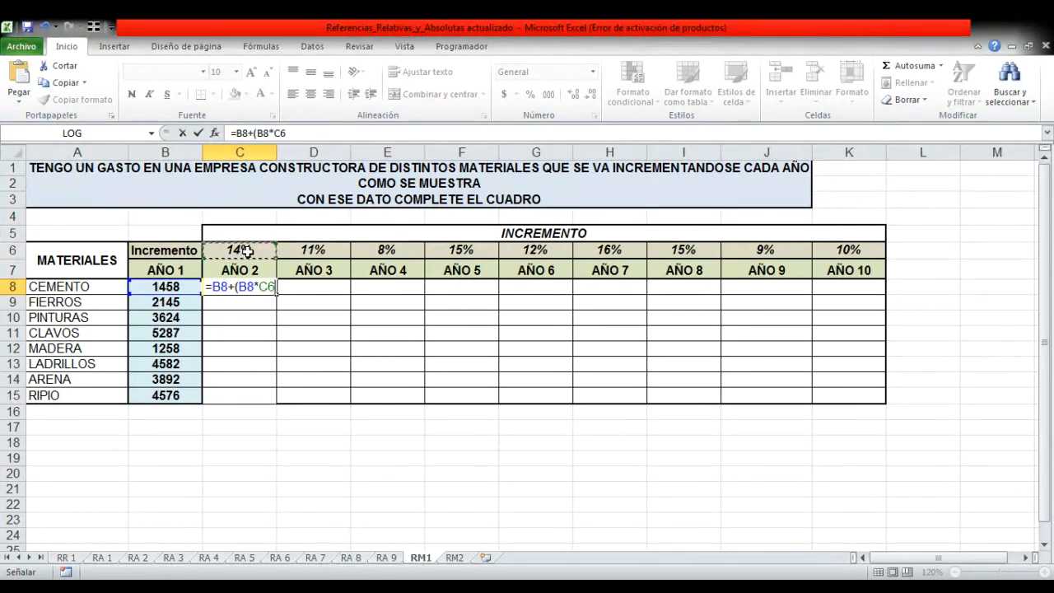
pyautogui.press('F4')
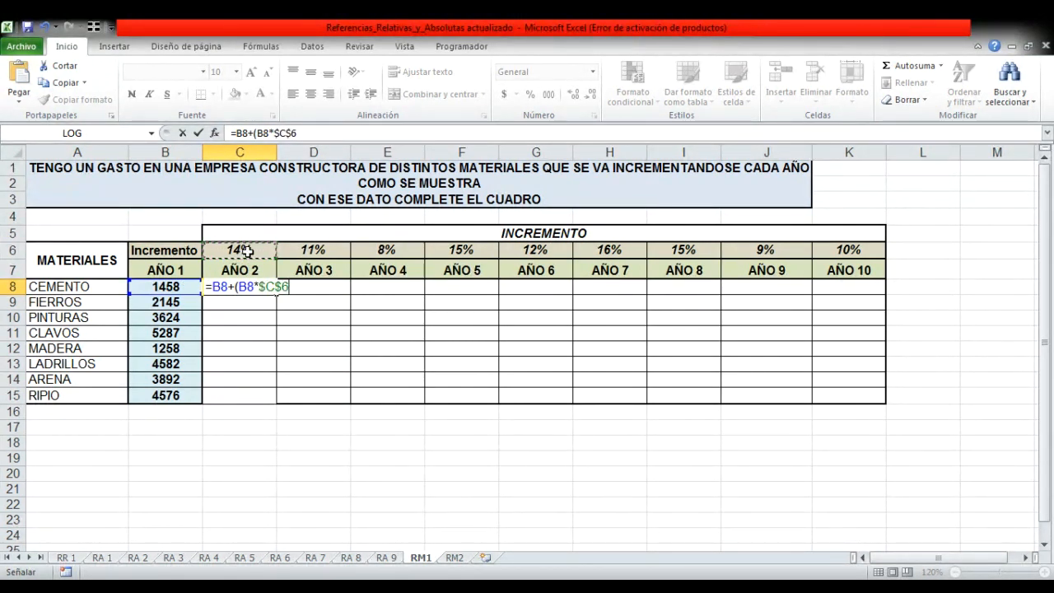
pyautogui.write(')')
pyautogui.press('Return')
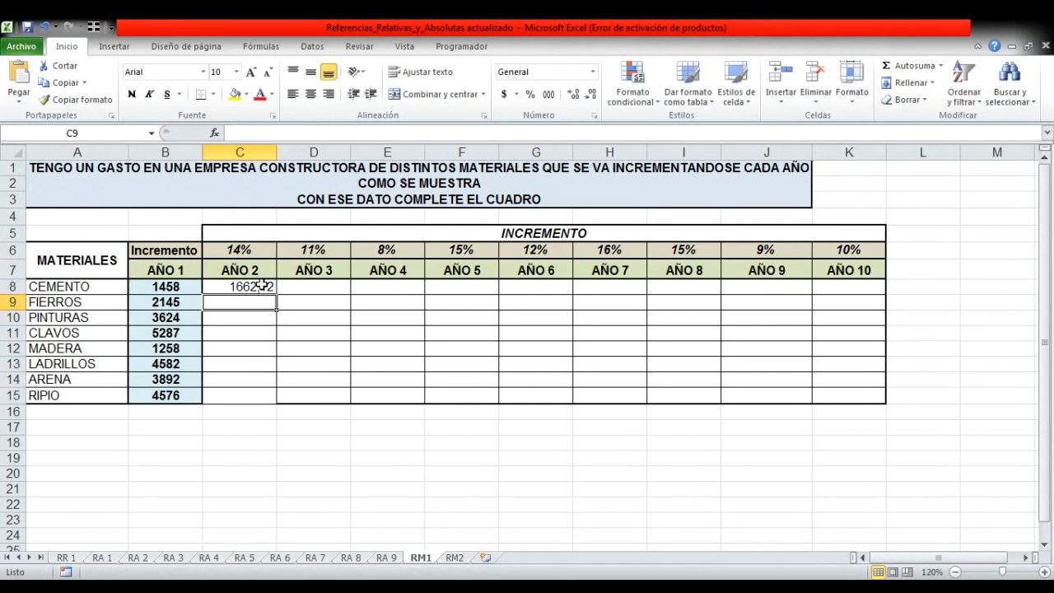
pyautogui.click(261, 287)
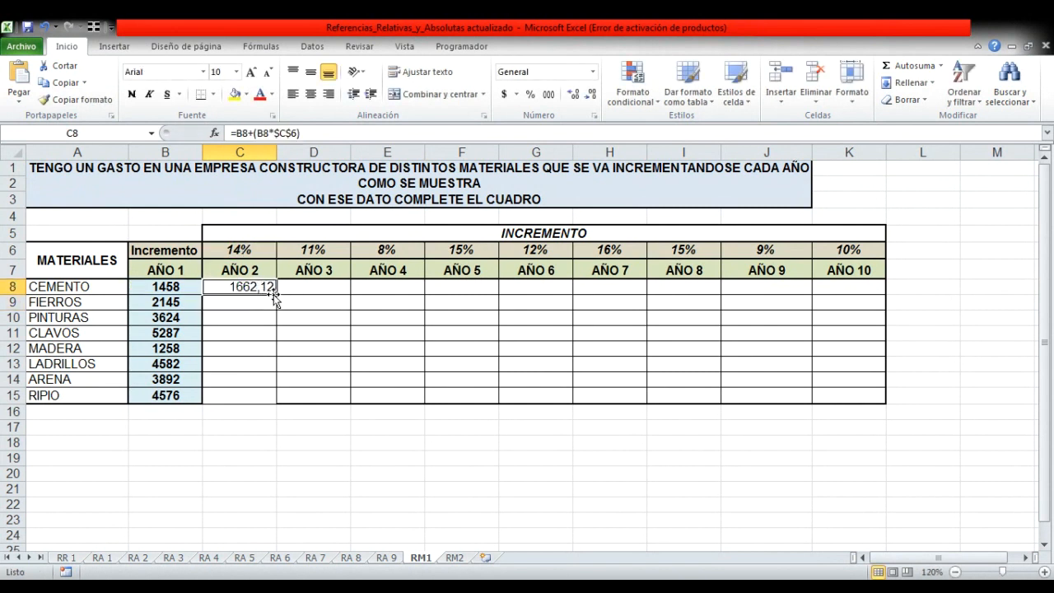
pyautogui.moveTo(275, 295); pyautogui.dragTo(278, 399)
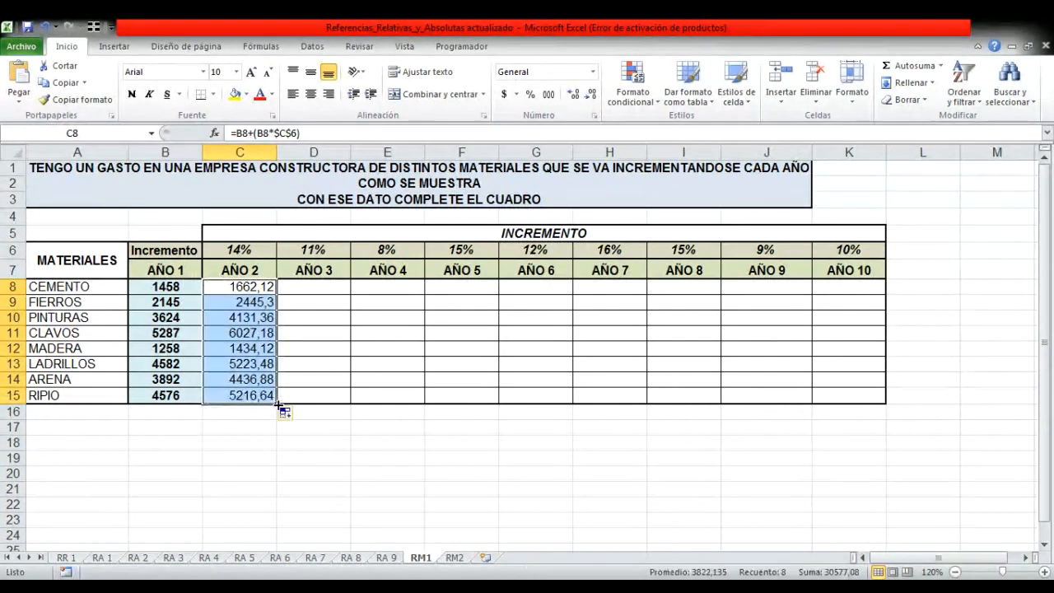
# Step: Write the AÑO 3 formula =C8*(C8*$D$6) in cell D8 for CEMENTO
pyautogui.click(320, 286)
pyautogui.write('=')
pyautogui.click(240, 288)
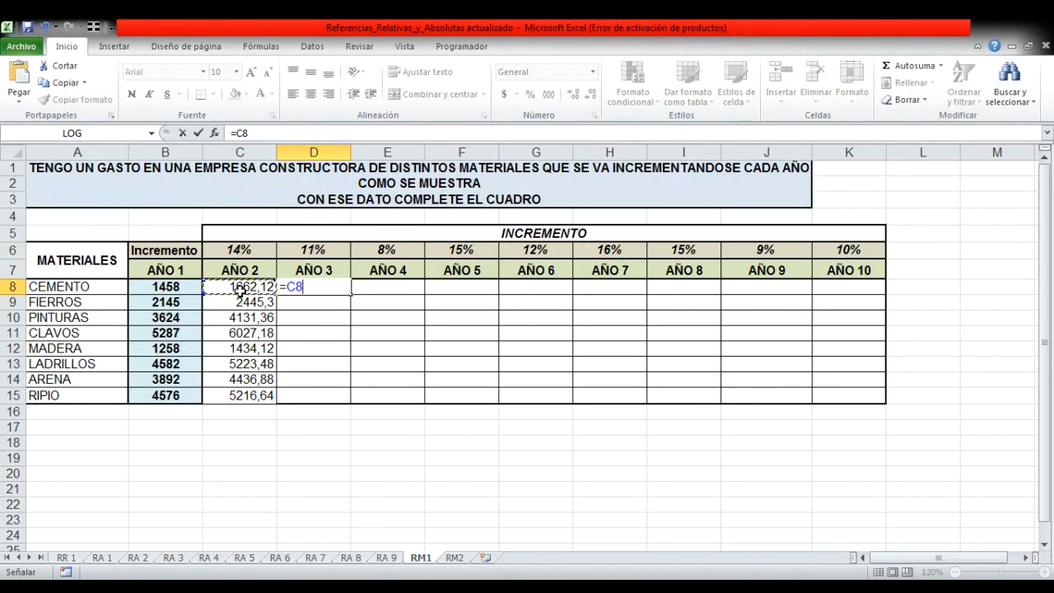
pyautogui.write('*(')
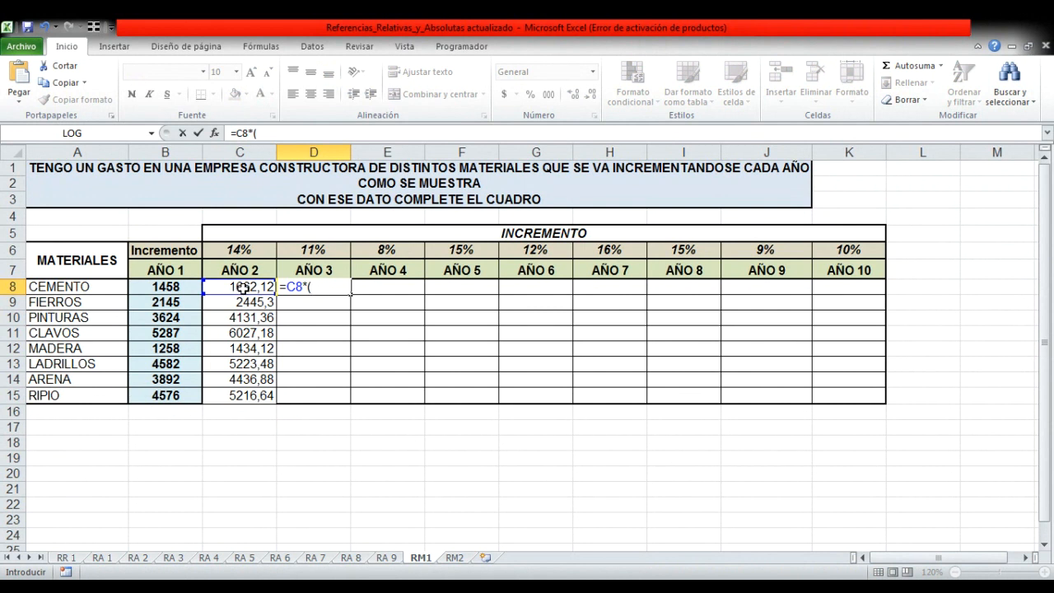
pyautogui.click(240, 288)
pyautogui.write('*')
pyautogui.click(327, 250)
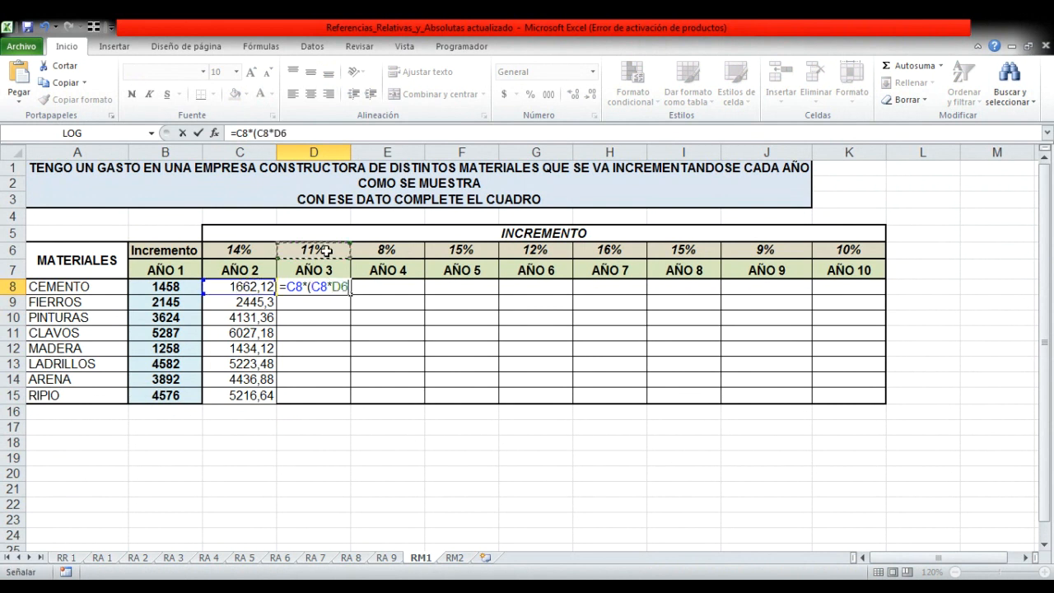
pyautogui.press('F4')
pyautogui.write(')')
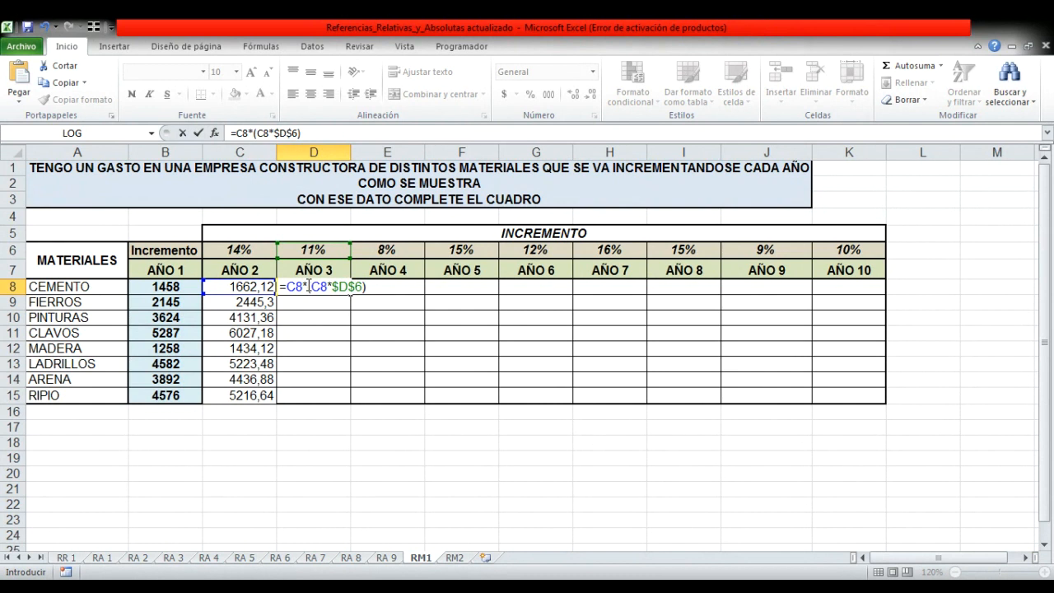
# Step: Correct the formula in D8 to =C8+(C8*$D$6) and fill it down the AÑO 3 column to D15
pyautogui.click(309, 286)
pyautogui.press('BackSpace')
pyautogui.write('+')
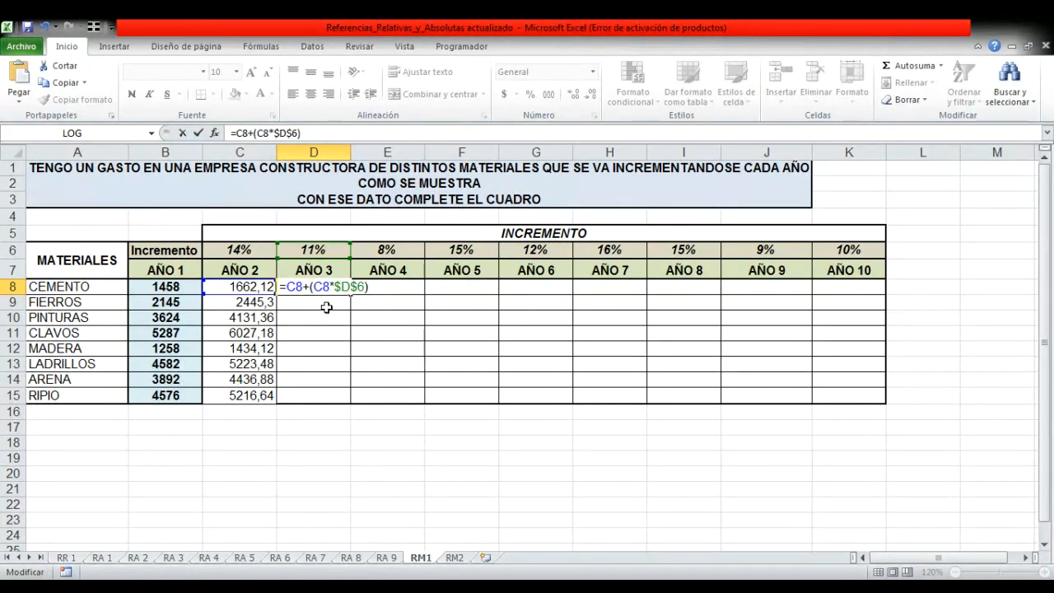
pyautogui.press('Return')
pyautogui.click(338, 287)
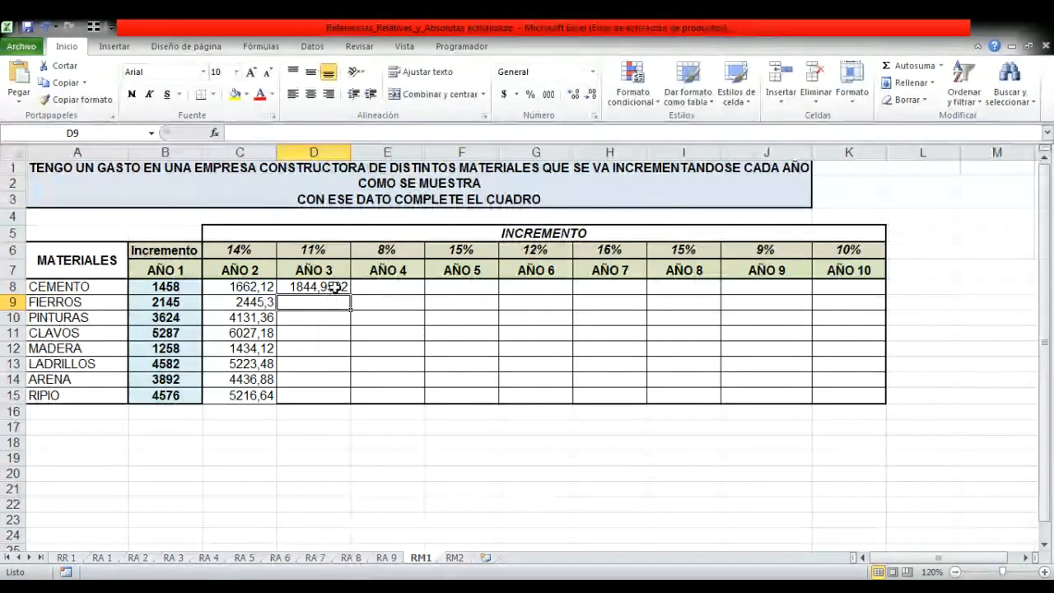
pyautogui.moveTo(350, 297); pyautogui.dragTo(348, 404)
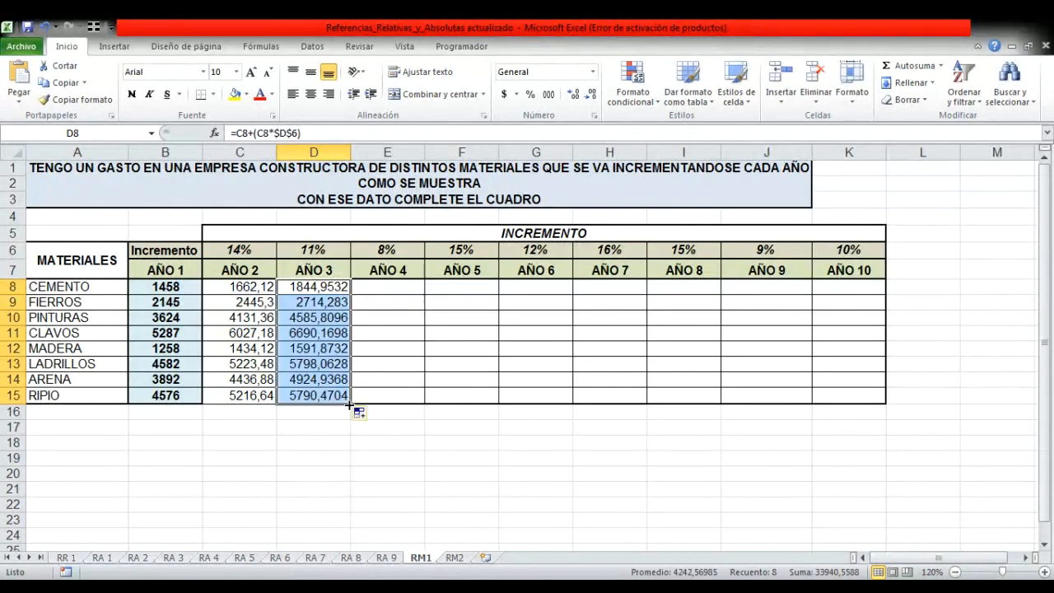
# Step: Enter the increased cost formula =D8+(D8*$E$6) in cell E8 and fill it down the AÑO 4 column to E15
pyautogui.click(381, 288)
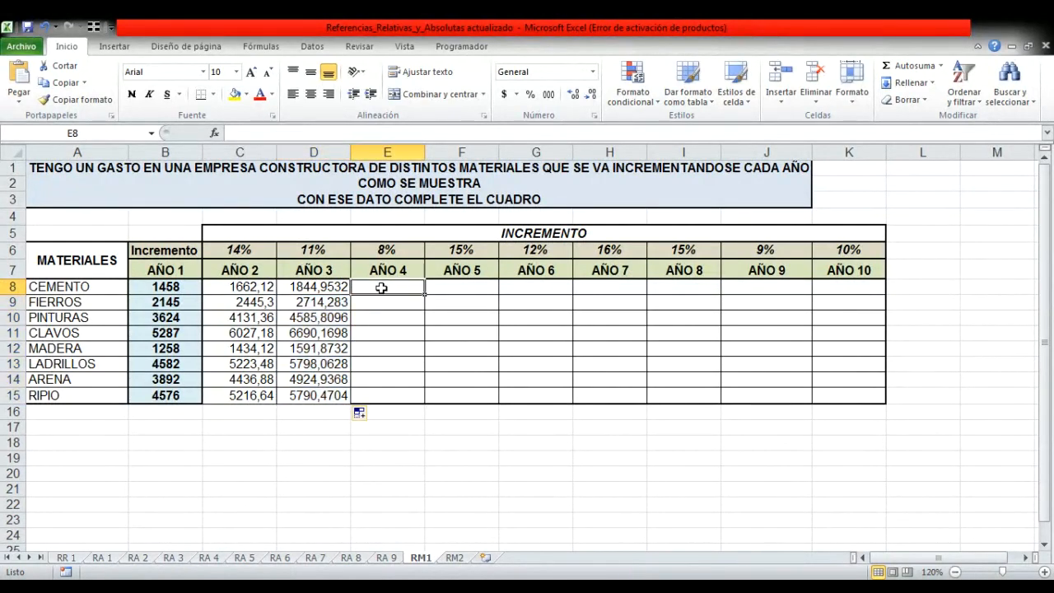
pyautogui.write('=')
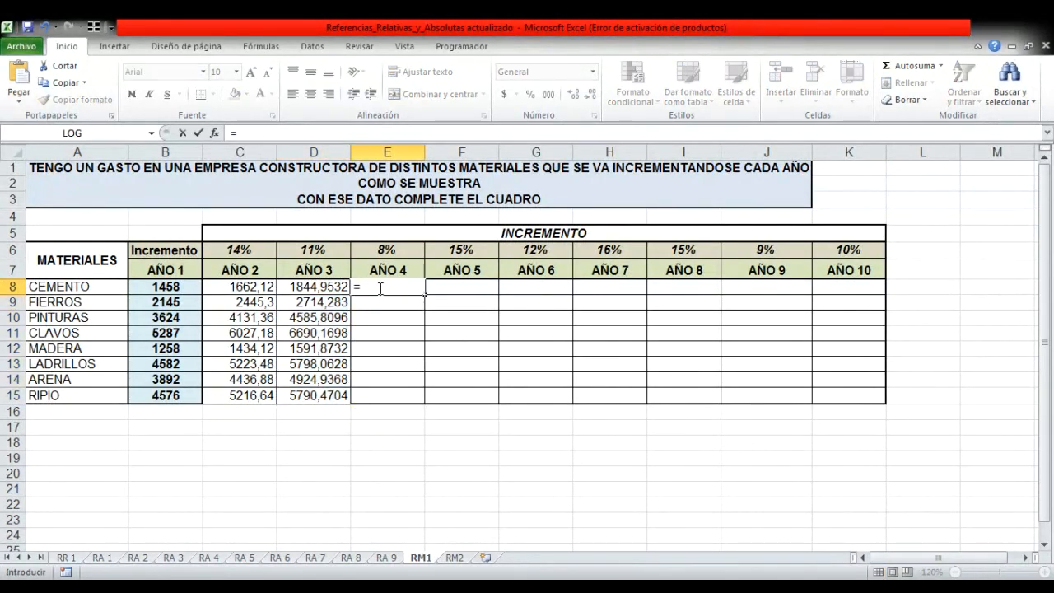
pyautogui.click(339, 288)
pyautogui.write('+(')
pyautogui.click(340, 287)
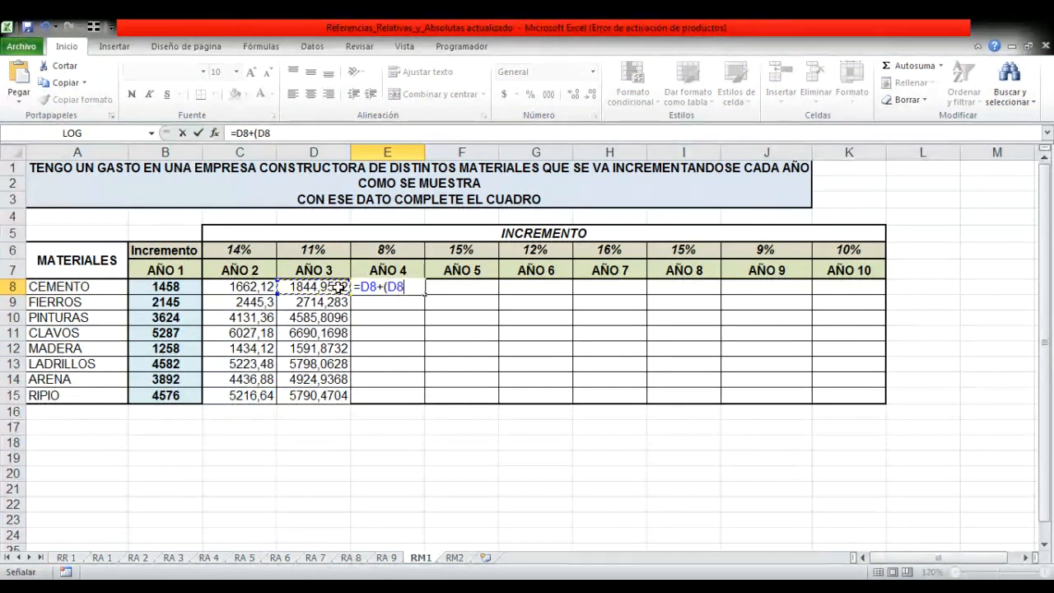
pyautogui.write('*')
pyautogui.click(394, 249)
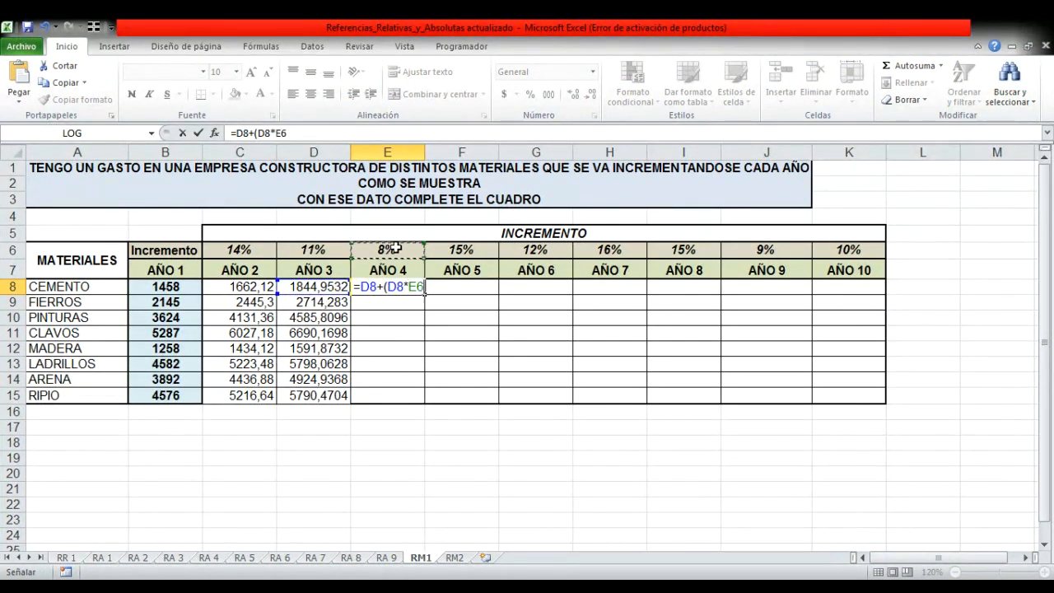
pyautogui.press('F4')
pyautogui.press('Return')
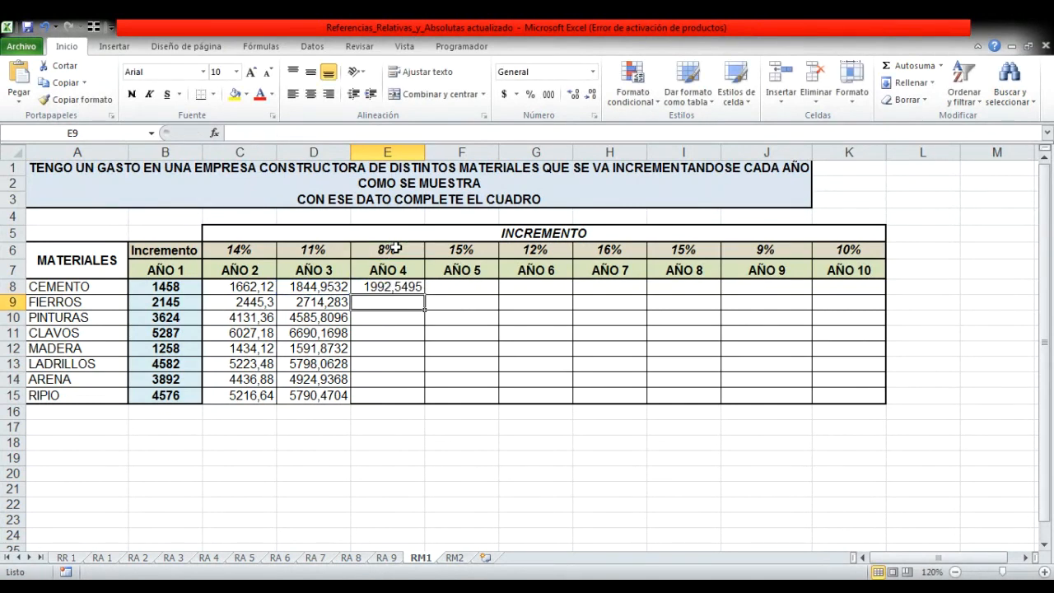
pyautogui.click(419, 284)
pyautogui.moveTo(424, 294); pyautogui.dragTo(423, 401)
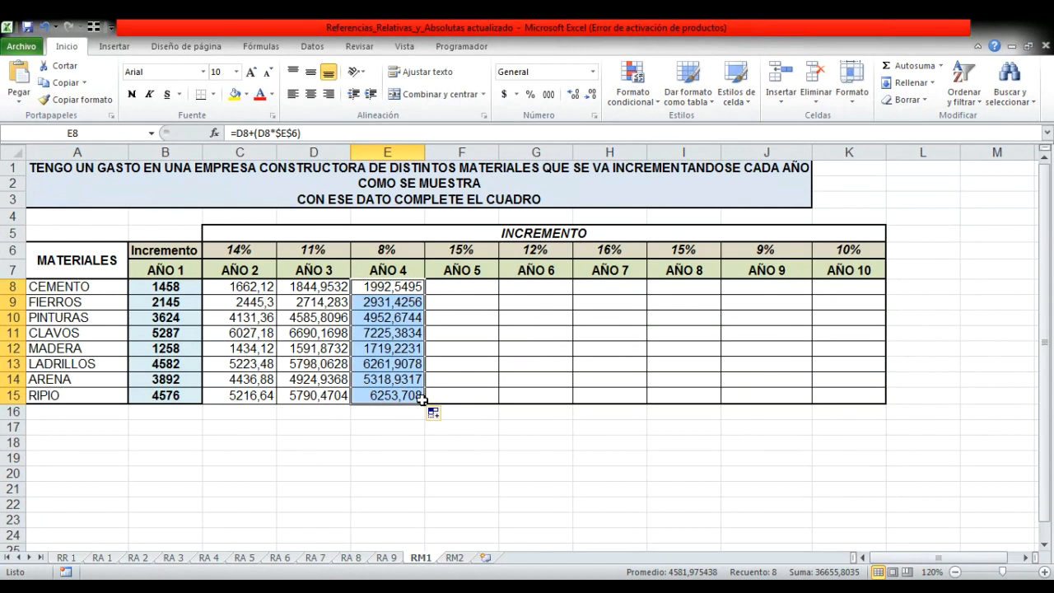
# Step: Clear the AÑO 2 to AÑO 4 formulas from C8:E15 and select cell C8
pyautogui.click(266, 288)
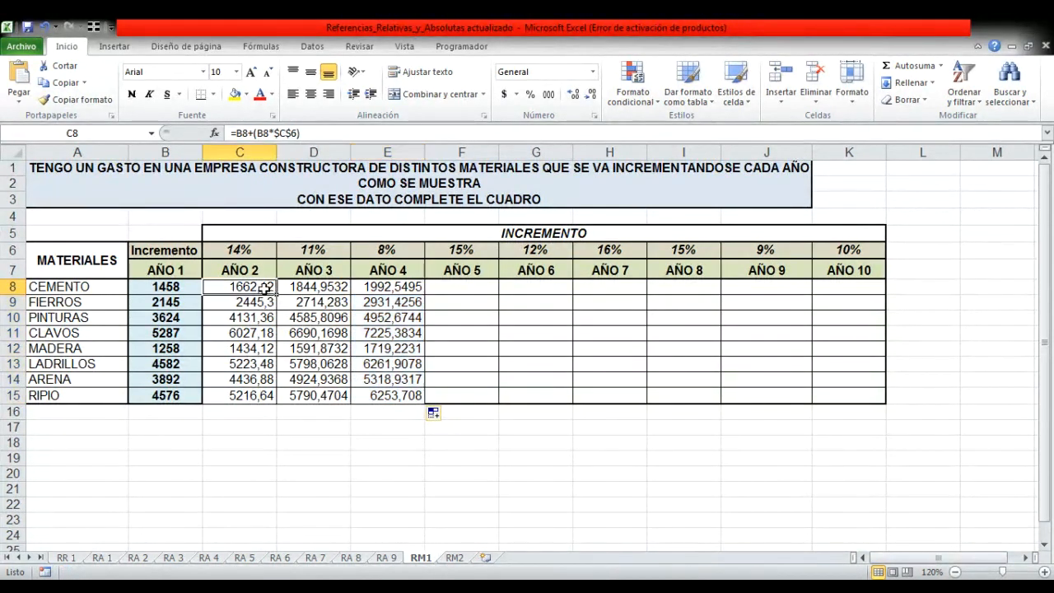
pyautogui.moveTo(266, 288); pyautogui.dragTo(416, 397)
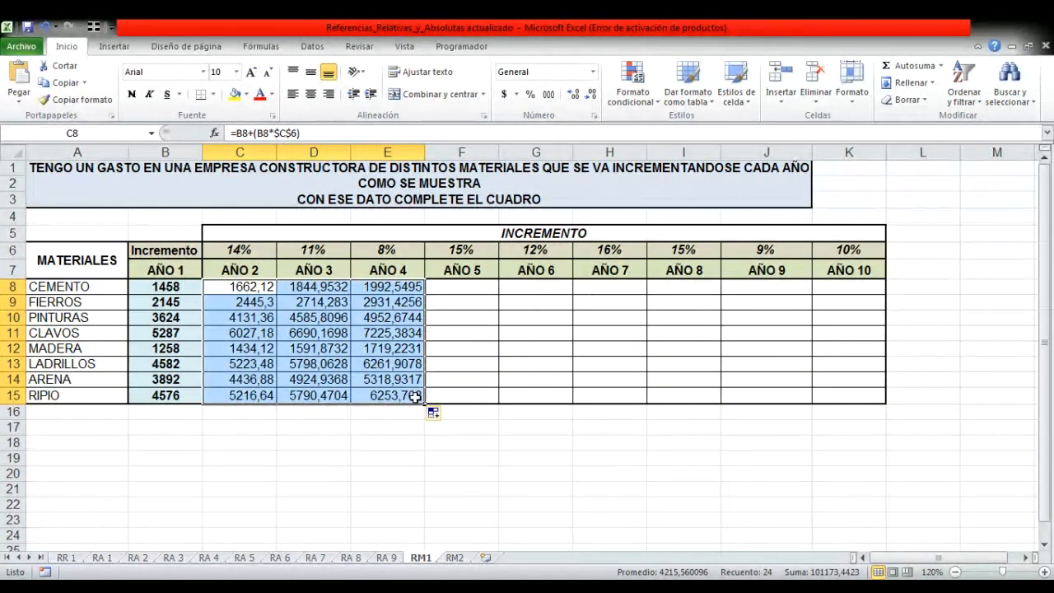
pyautogui.press('Delete')
pyautogui.click(255, 284)
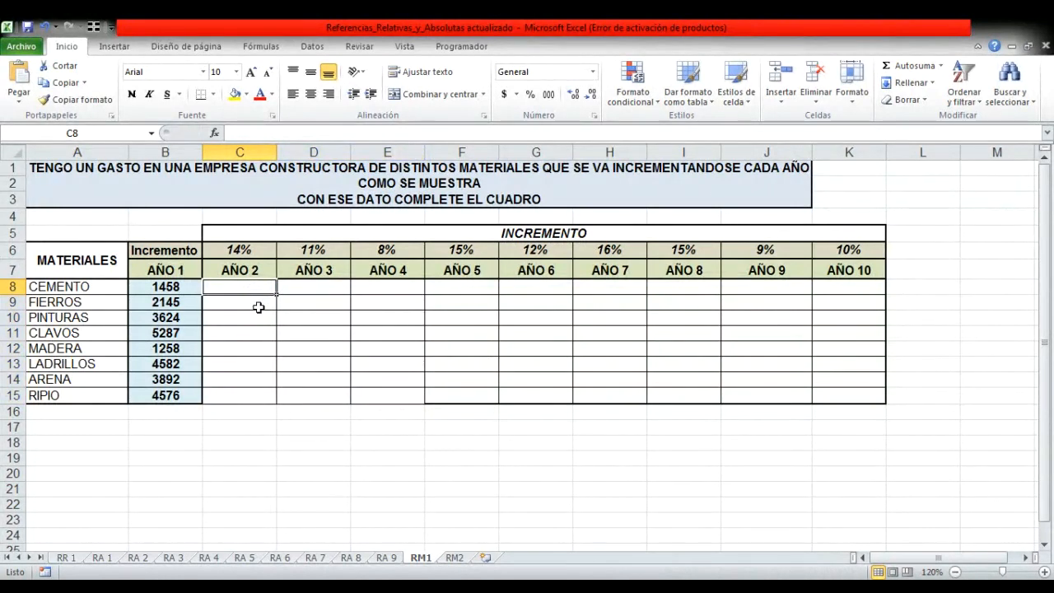
# Step: Examine the year columns B to K one by one and the increment percentages in row 6 to see which reference part must stay fixed
pyautogui.click(164, 148)
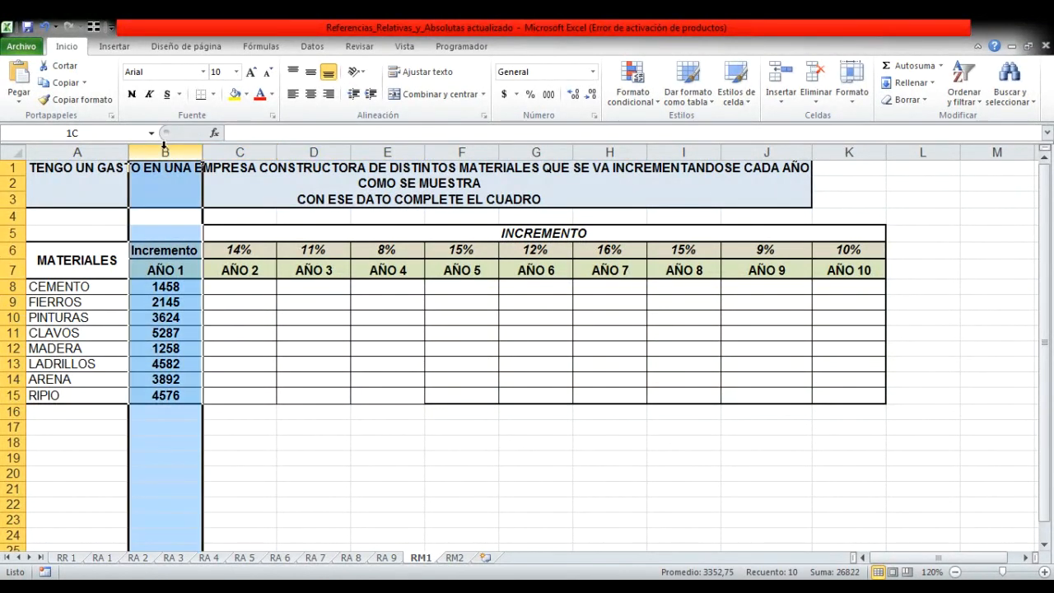
pyautogui.click(225, 149)
pyautogui.click(301, 150)
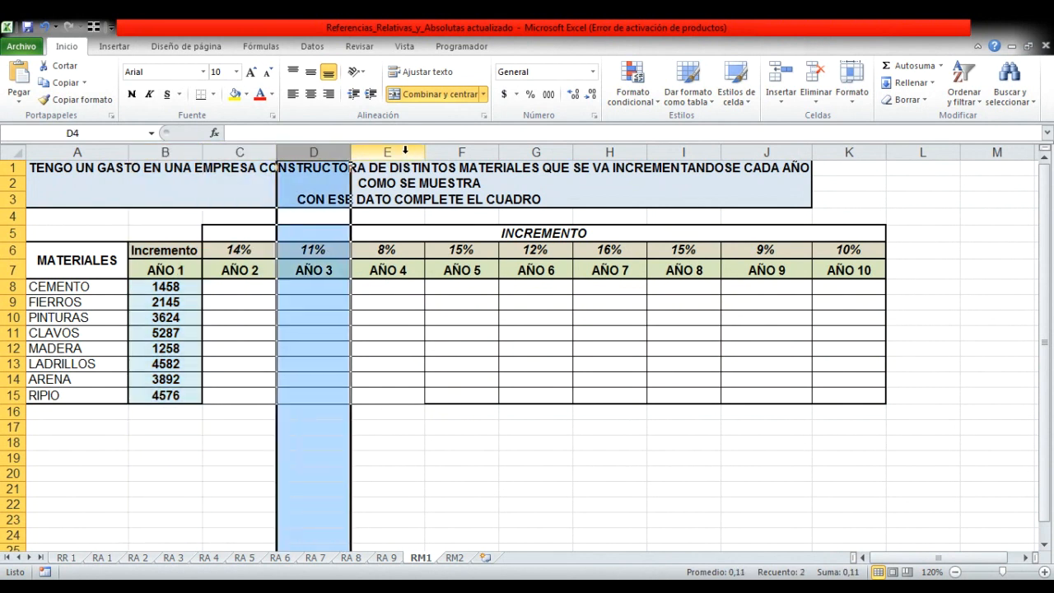
pyautogui.click(404, 148)
pyautogui.click(465, 150)
pyautogui.click(532, 150)
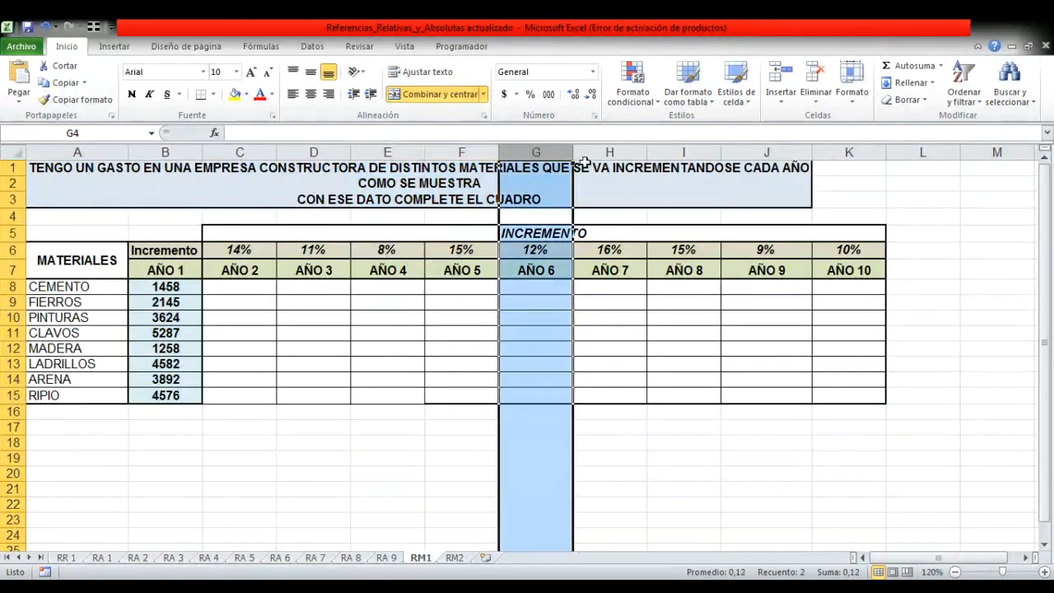
pyautogui.click(613, 151)
pyautogui.click(684, 151)
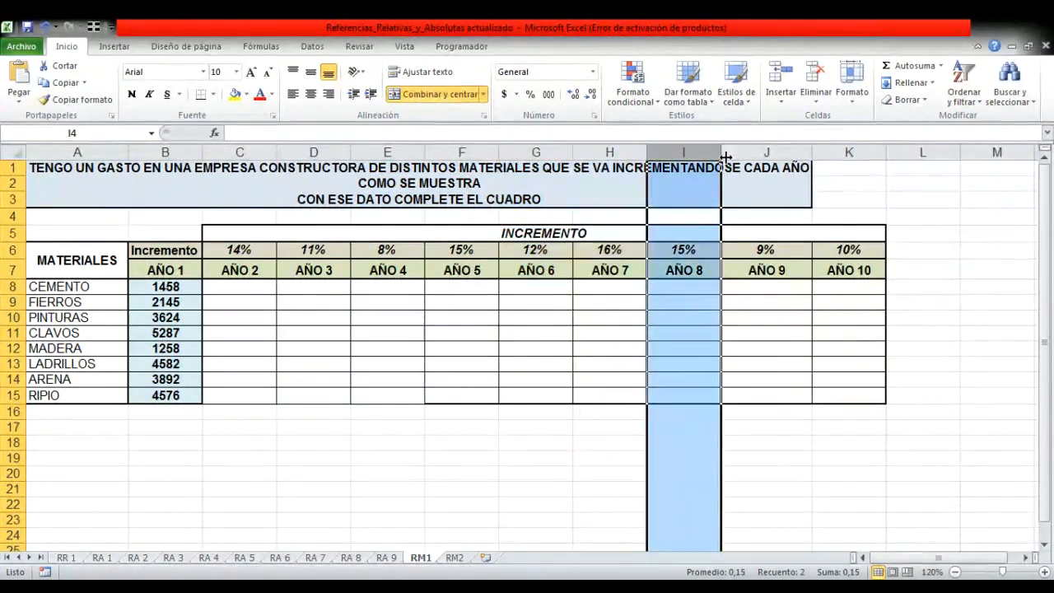
pyautogui.click(741, 151)
pyautogui.click(848, 151)
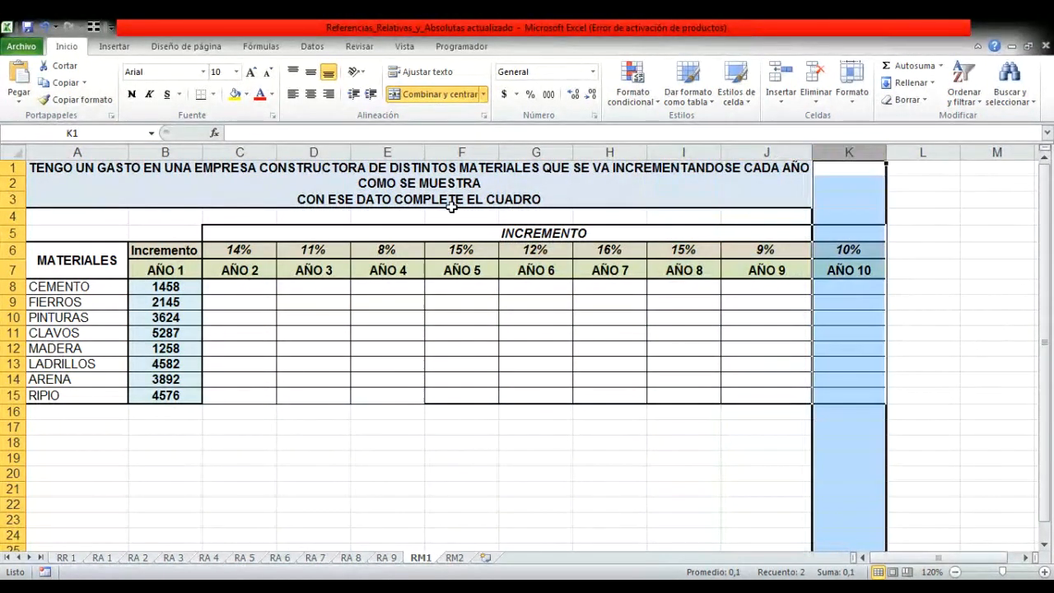
pyautogui.click(226, 151)
pyautogui.click(300, 152)
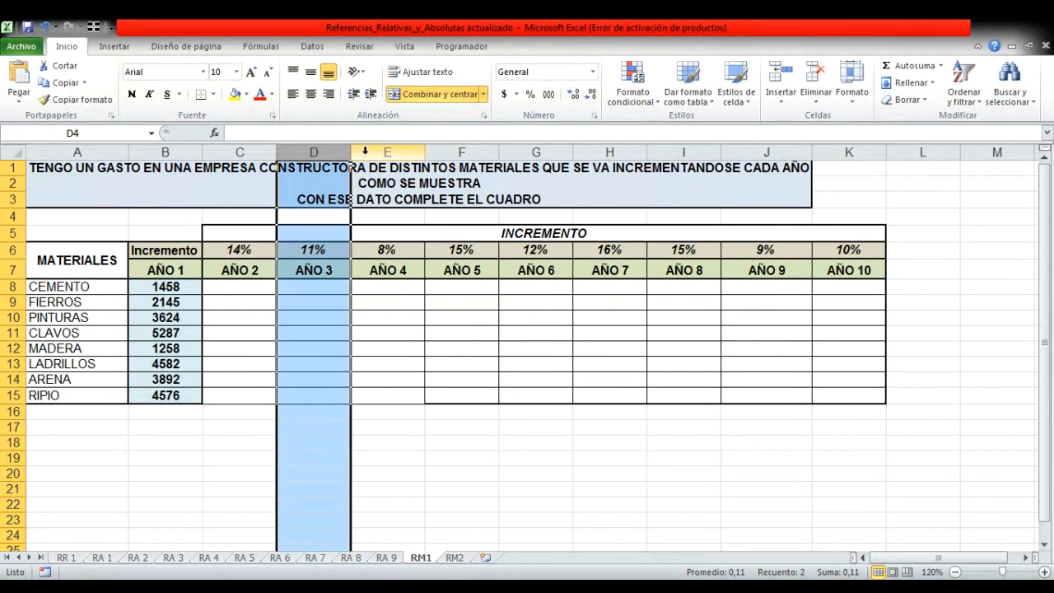
pyautogui.click(364, 152)
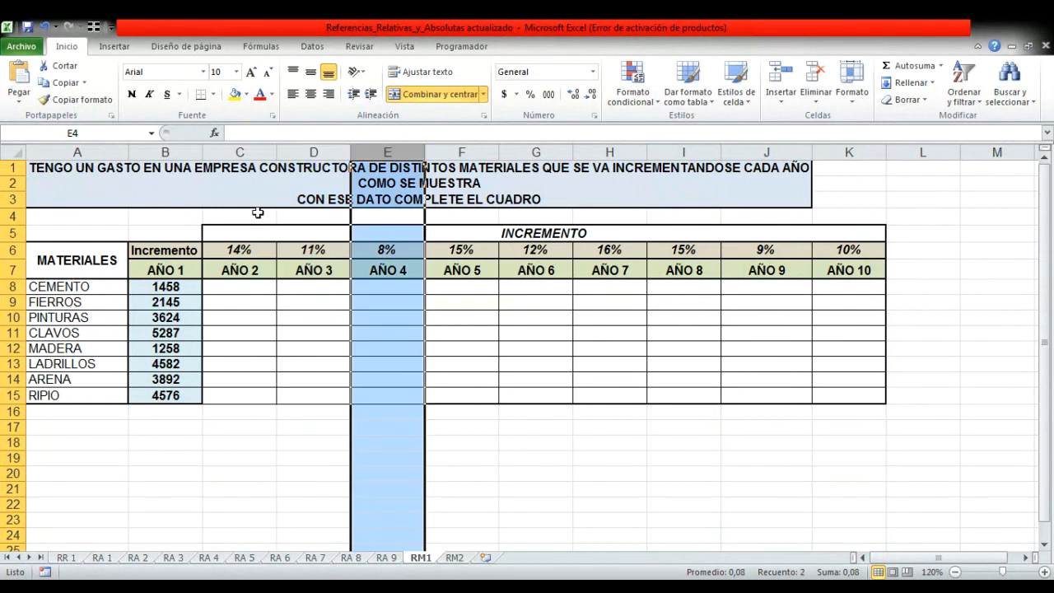
pyautogui.click(11, 250)
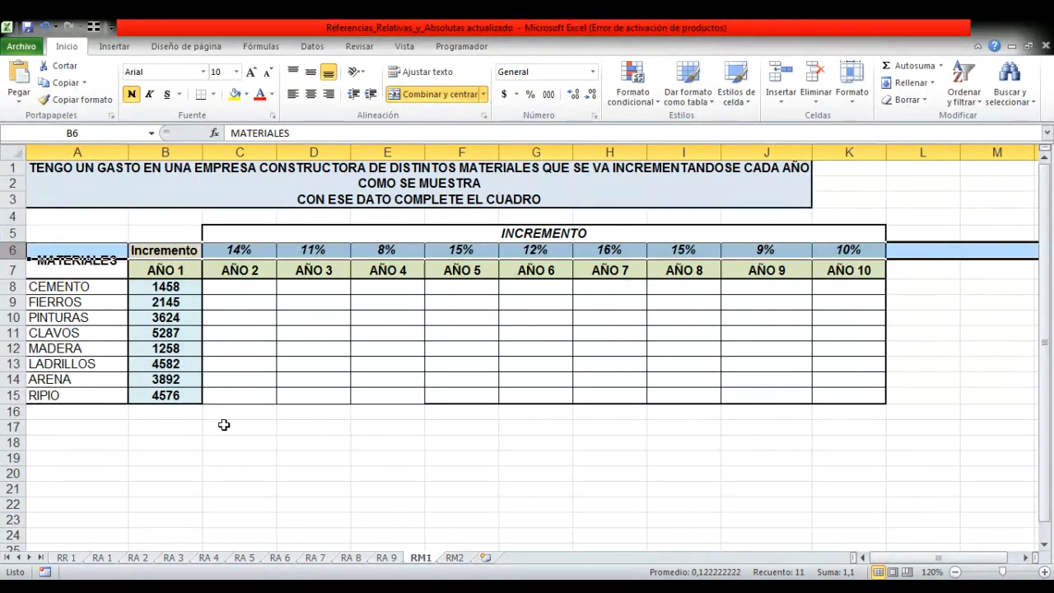
# Step: Try the reference types $F$6, F$6, $F6 and F6 in cell F18, and cancel the entry
pyautogui.click(1043, 572)
pyautogui.click(1044, 572)
pyautogui.click(1043, 572)
pyautogui.click(1044, 571)
pyautogui.moveTo(1048, 337); pyautogui.dragTo(1050, 463)
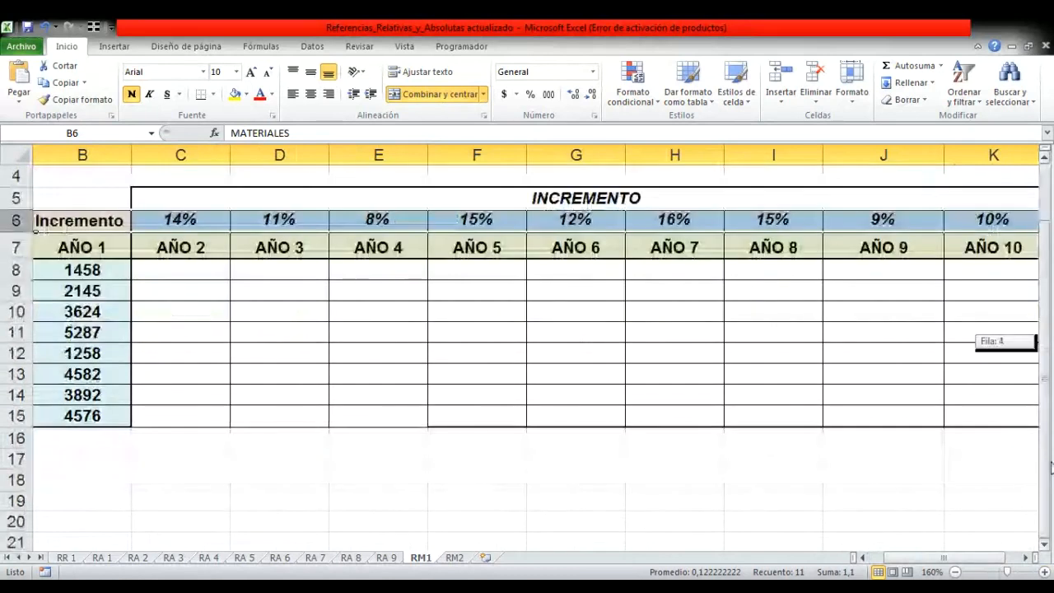
pyautogui.click(476, 481)
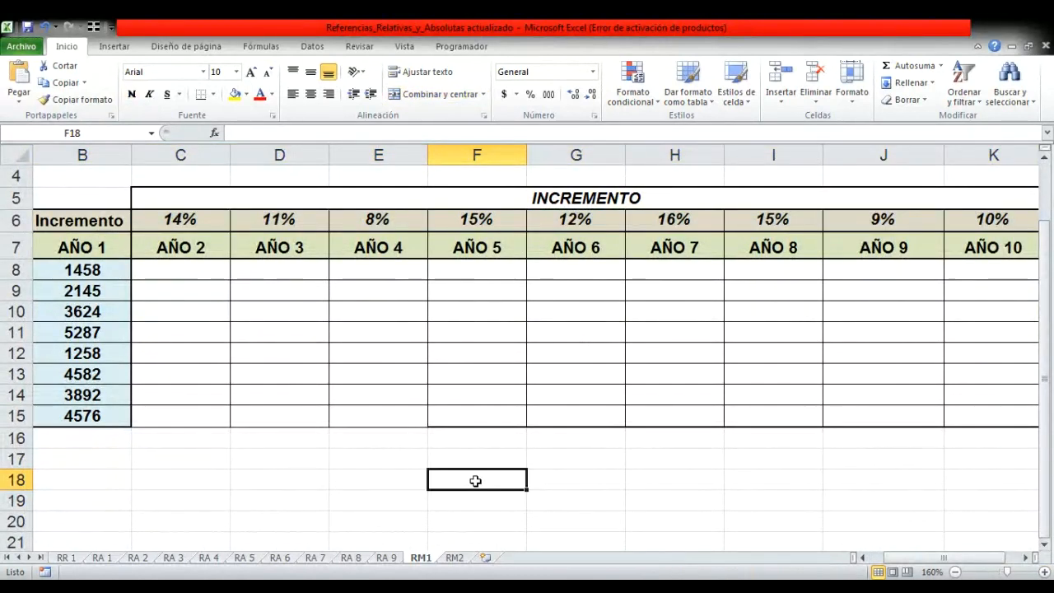
pyautogui.write('=')
pyautogui.click(477, 221)
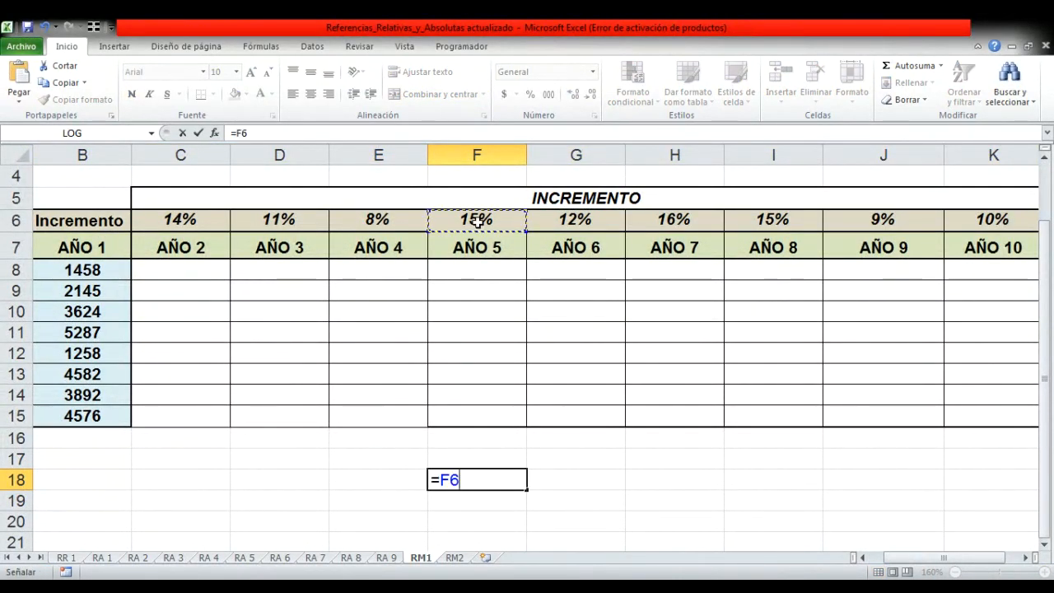
pyautogui.press('F4')
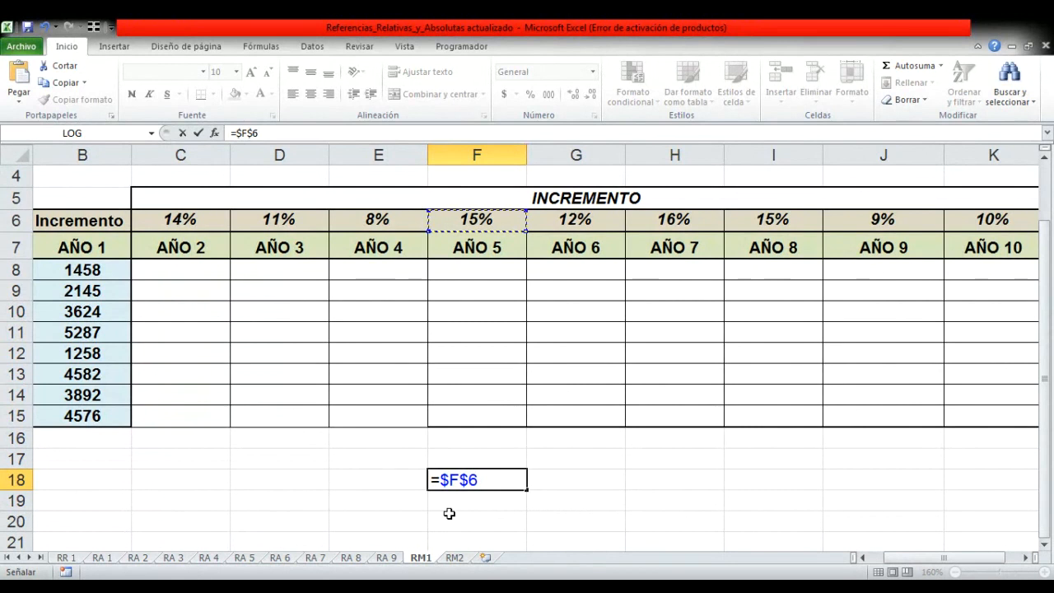
pyautogui.press('F4')
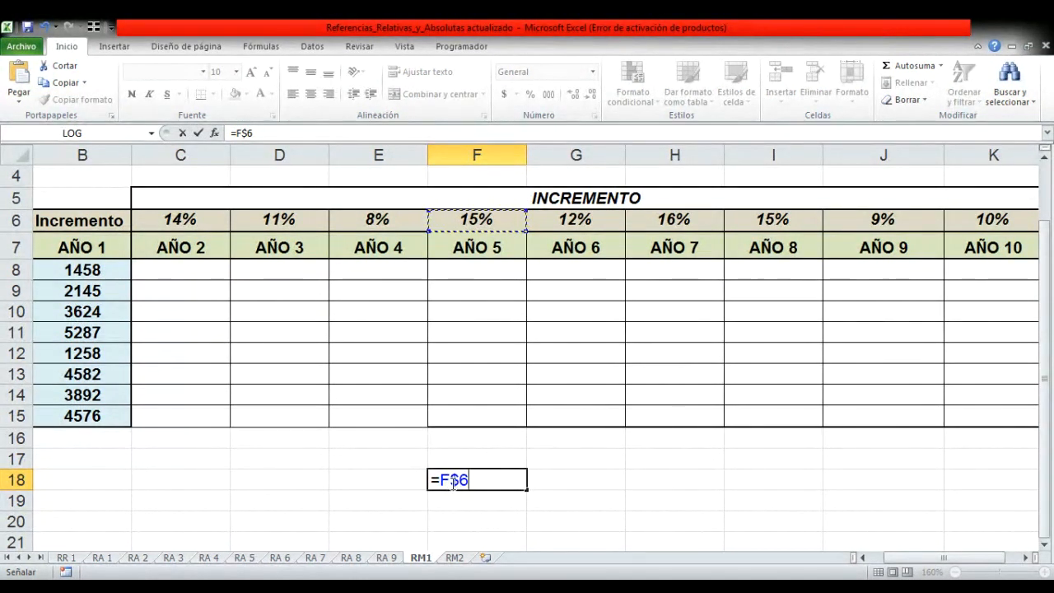
pyautogui.press('F4')
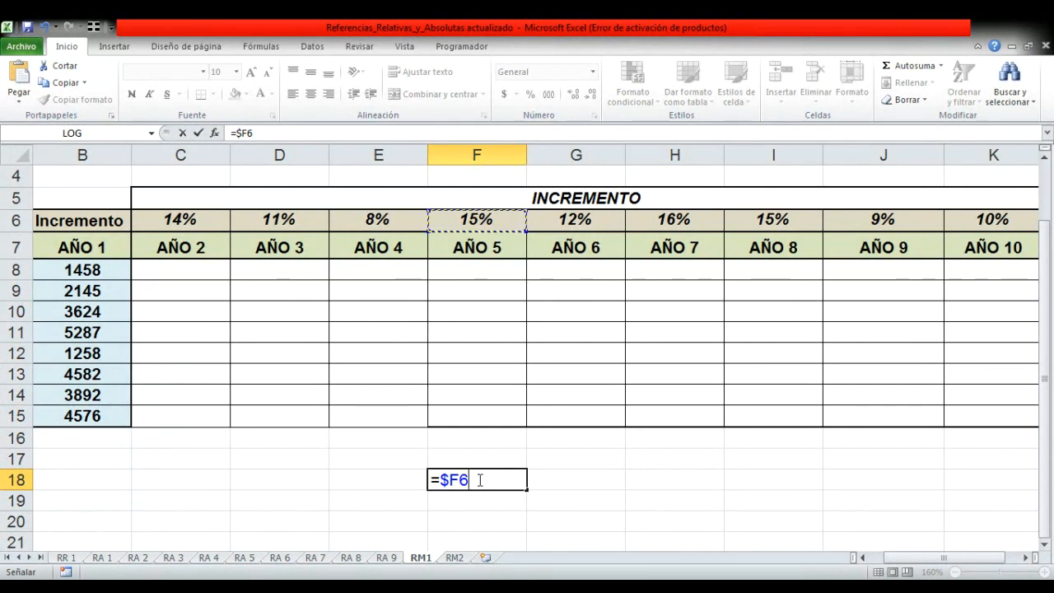
pyautogui.press('F4')
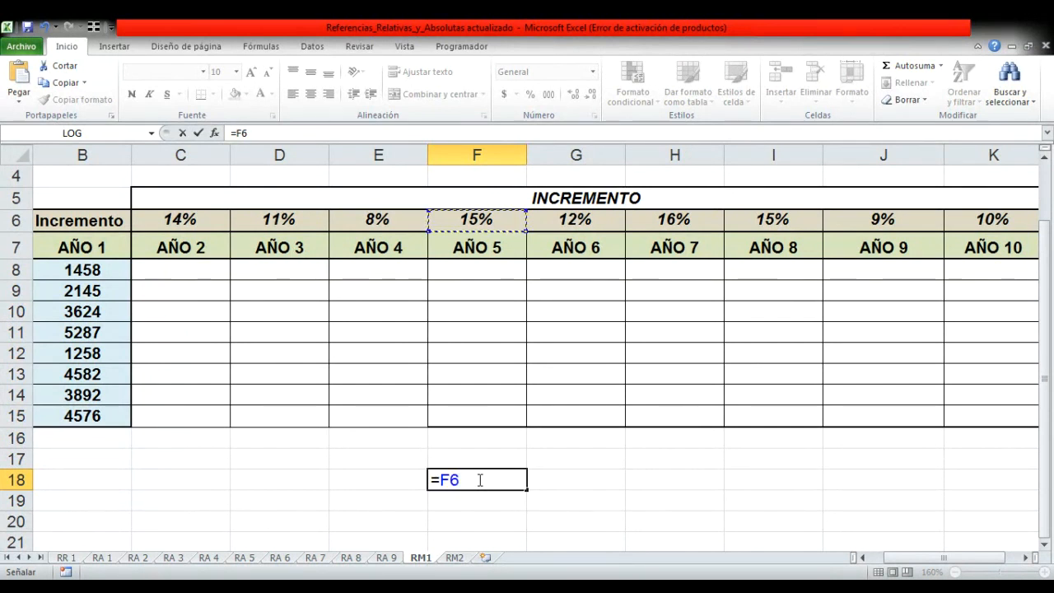
pyautogui.press('Escape')
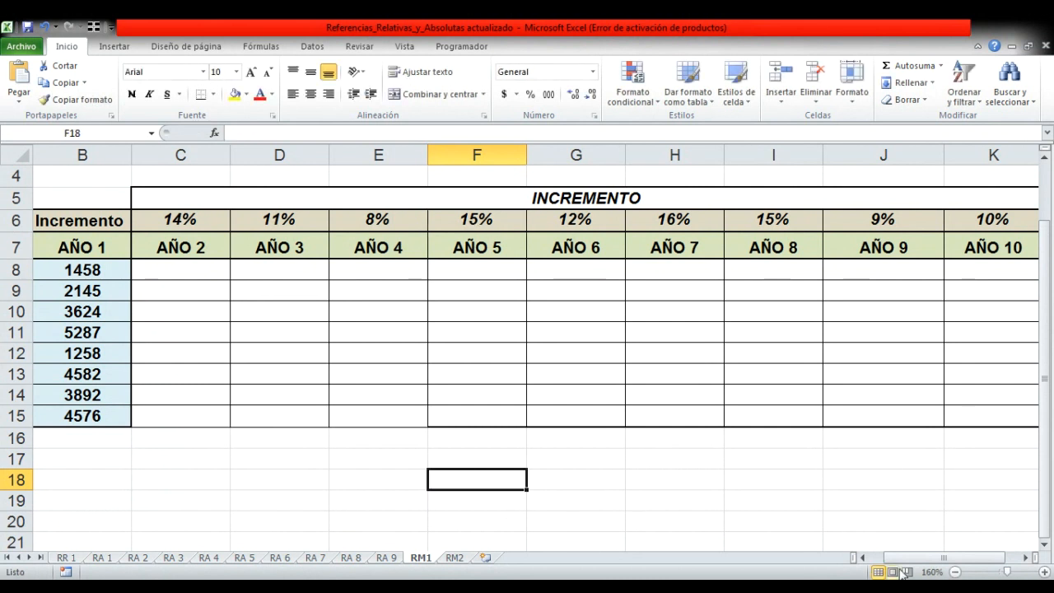
# Step: Show the whole material cost table on sheet RM1 at 130% zoom
pyautogui.click(956, 571)
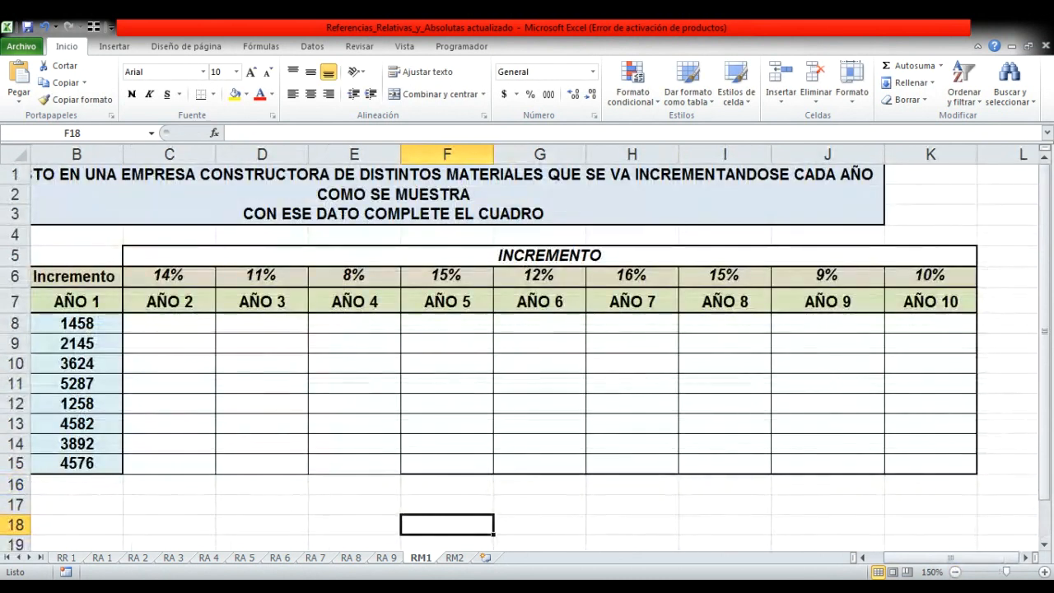
pyautogui.click(956, 572)
pyautogui.moveTo(942, 559); pyautogui.dragTo(896, 558)
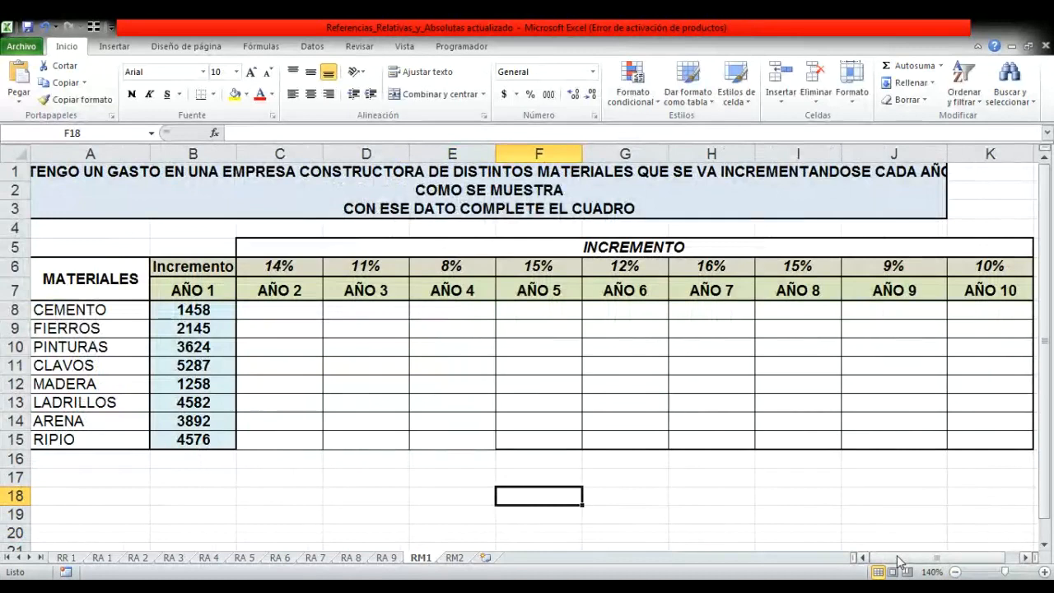
pyautogui.click(955, 572)
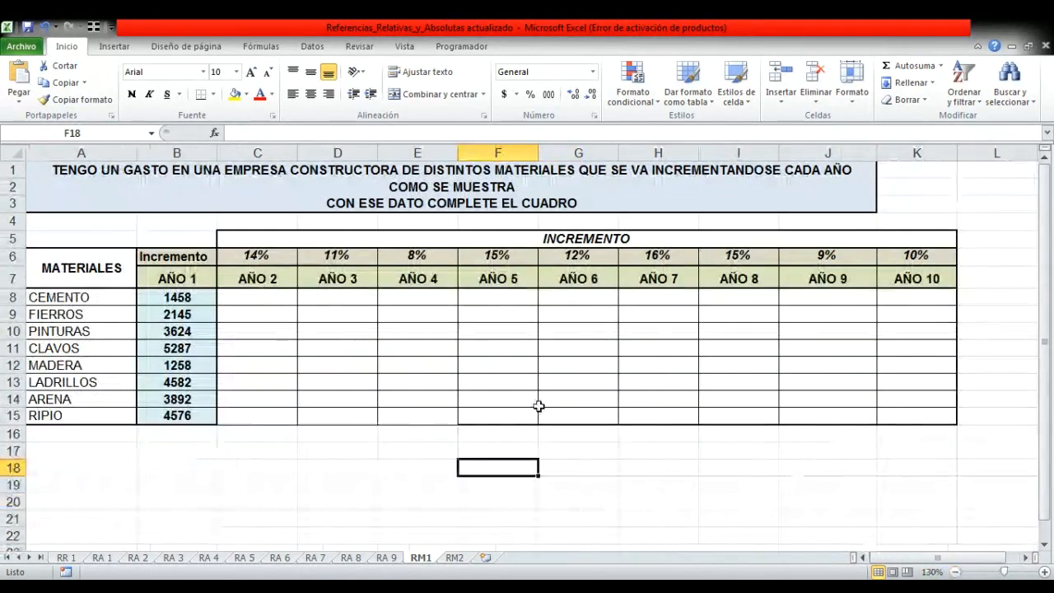
# Step: Examine the increment percentages column by column from C to K and along row 6 to decide what to lock
pyautogui.click(260, 152)
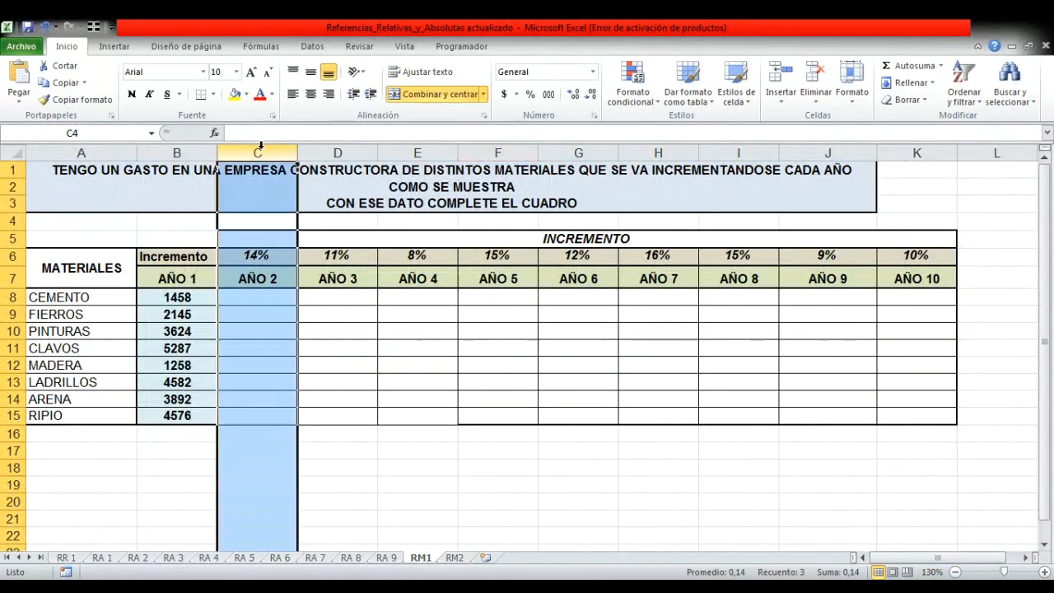
pyautogui.click(338, 152)
pyautogui.click(401, 152)
pyautogui.click(497, 151)
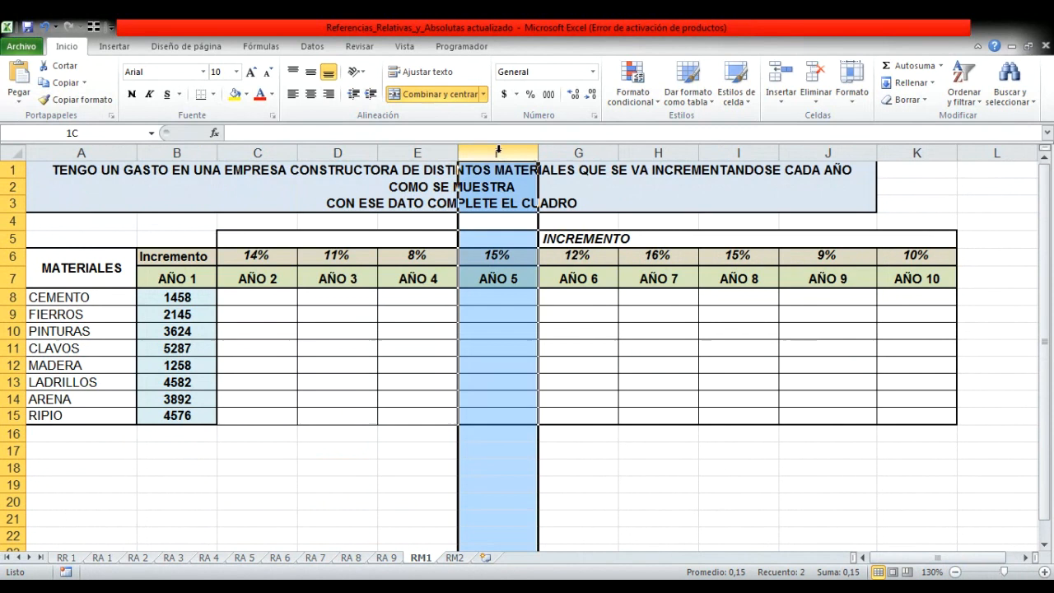
pyautogui.click(583, 152)
pyautogui.click(655, 151)
pyautogui.click(723, 153)
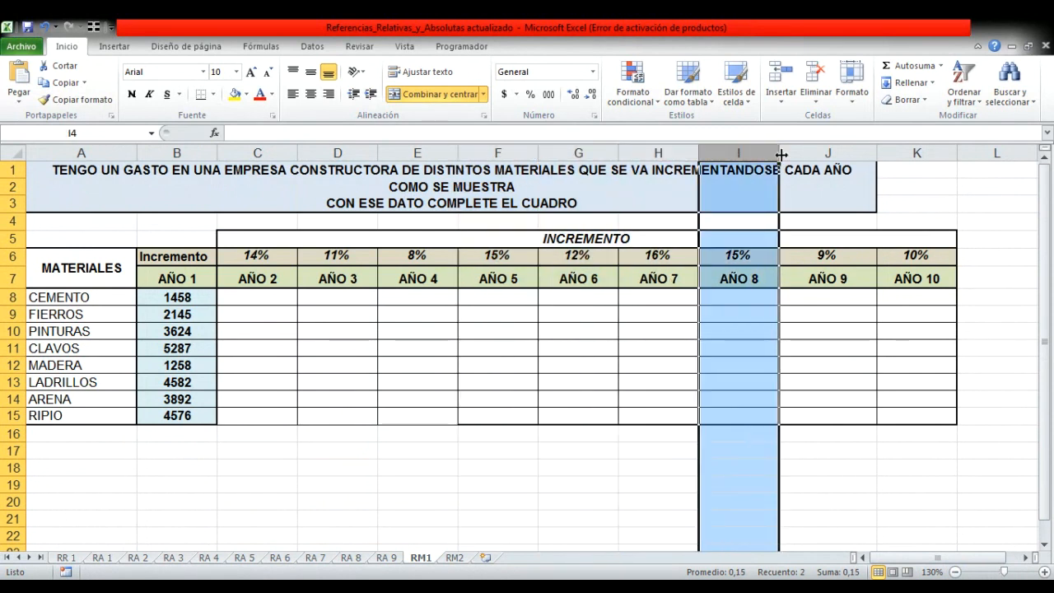
pyautogui.click(819, 153)
pyautogui.click(898, 153)
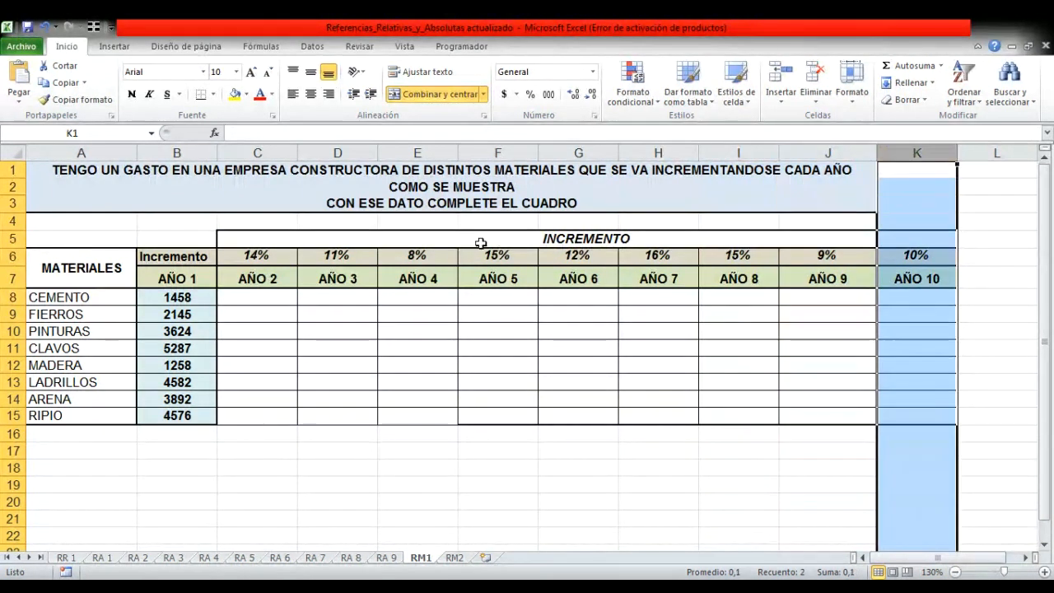
pyautogui.click(8, 256)
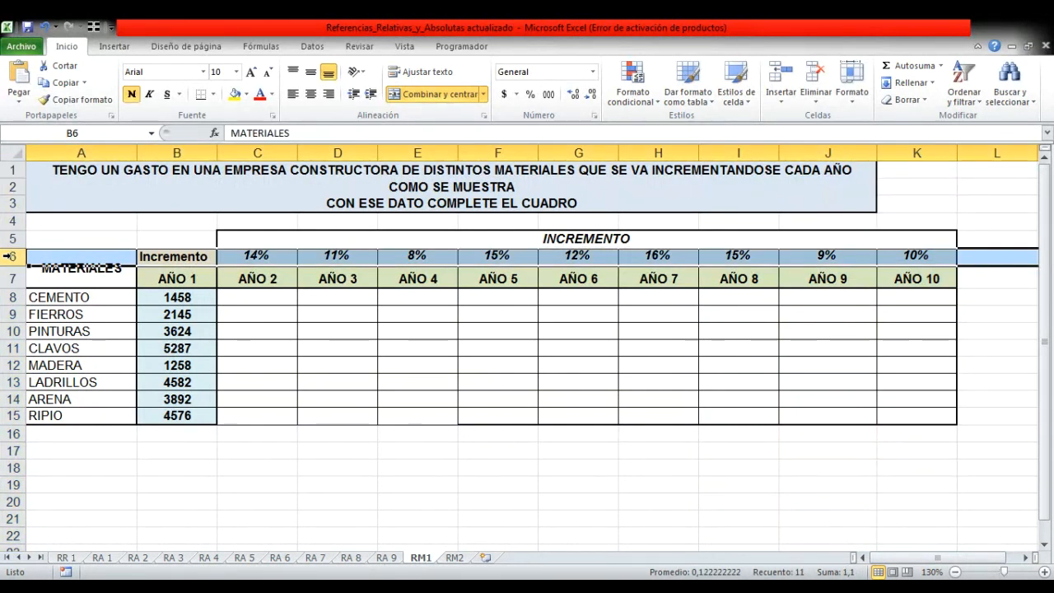
# Step: Enter the formula =B8+(B8*C$6) in cell C8 for the AÑO 2 cost of CEMENTO, locking only the percentage's row
pyautogui.click(229, 295)
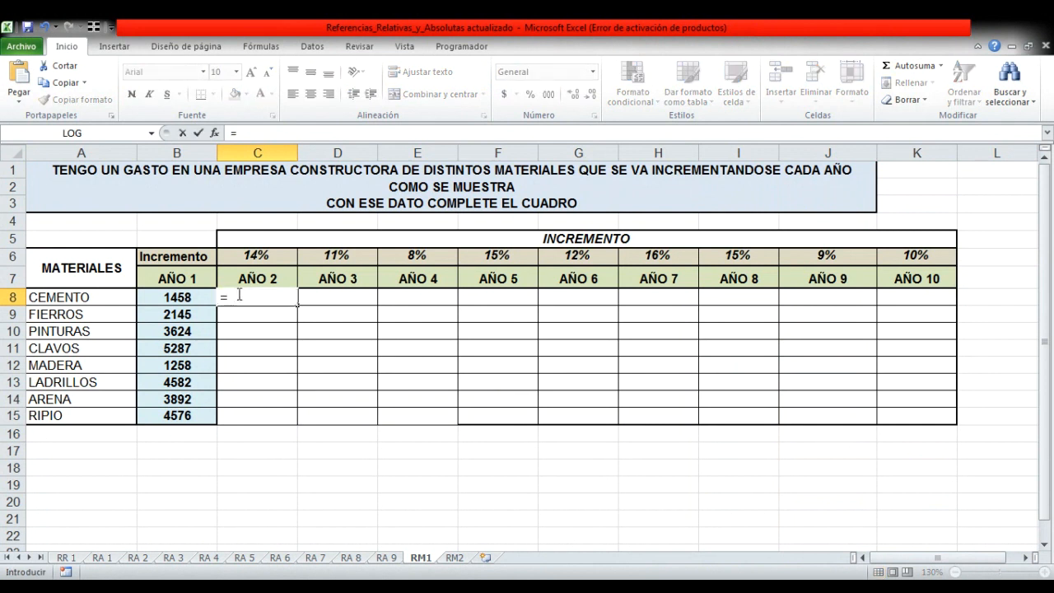
pyautogui.click(196, 297)
pyautogui.write('+')
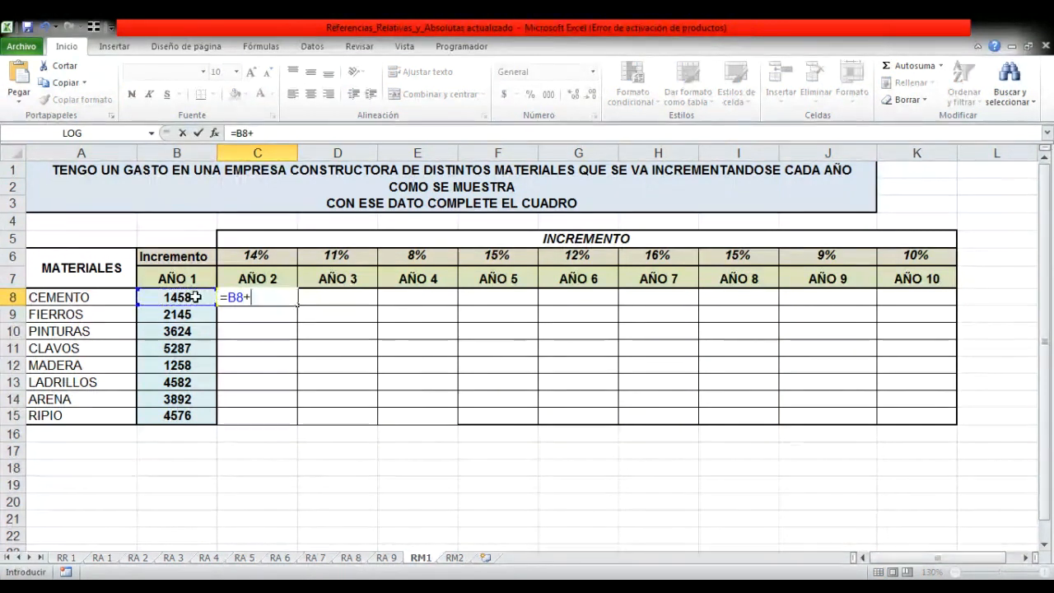
pyautogui.write('(')
pyautogui.click(196, 297)
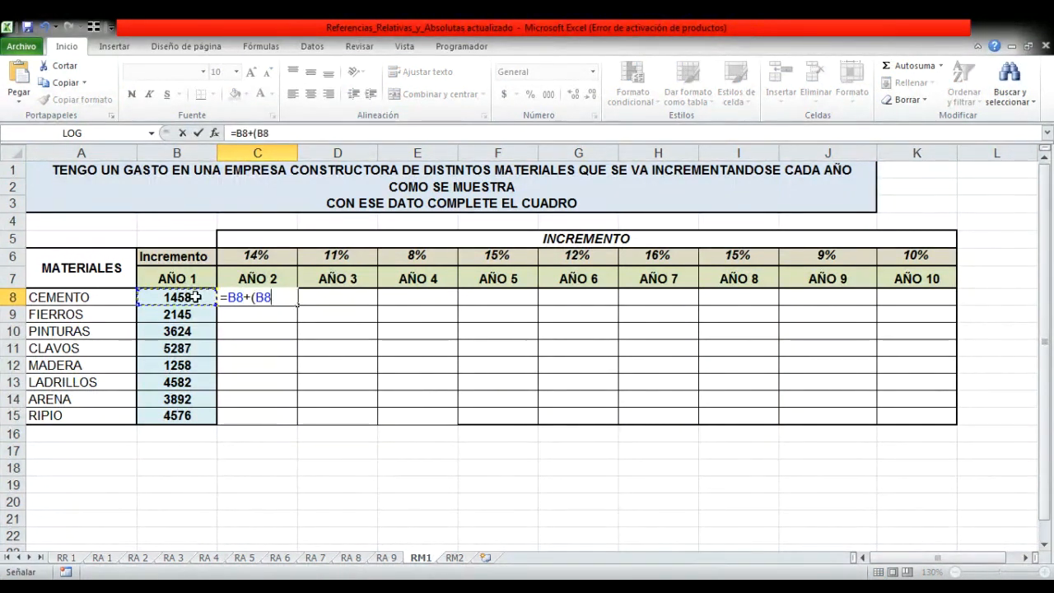
pyautogui.write('*')
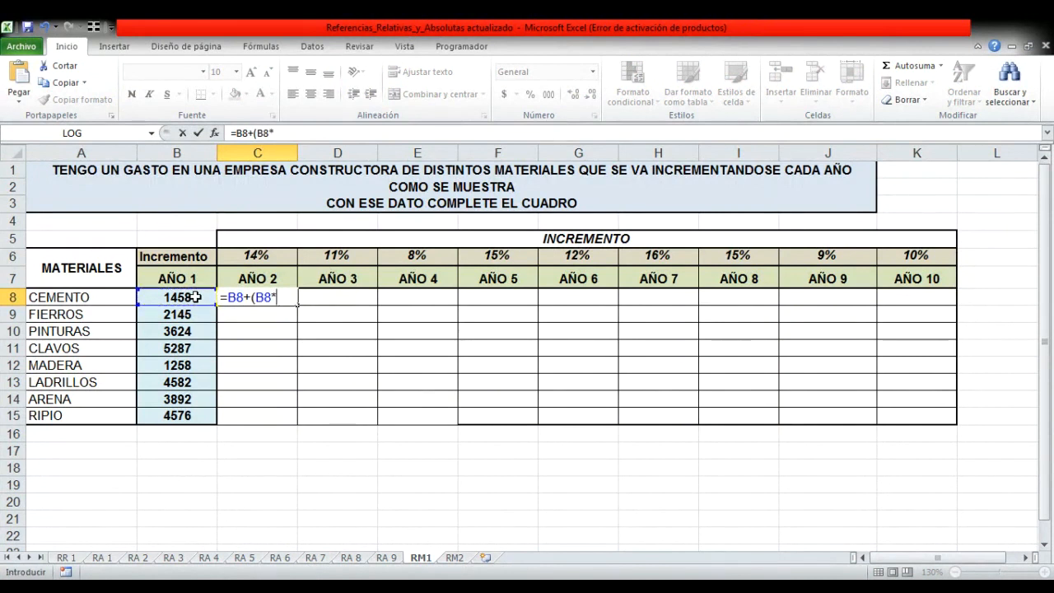
pyautogui.click(259, 256)
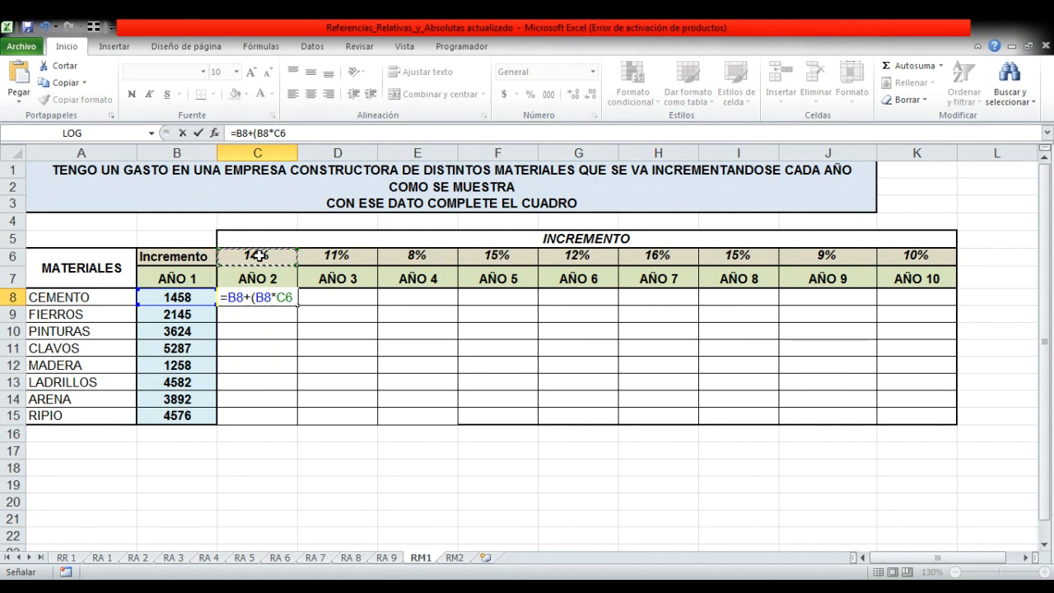
pyautogui.press('F4')
pyautogui.press('F4')
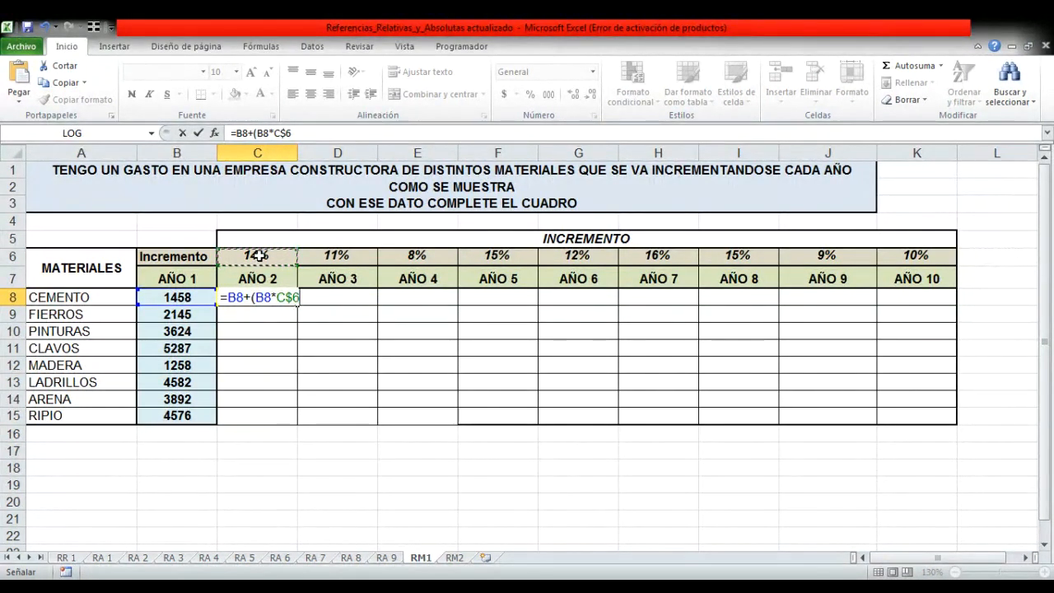
pyautogui.write(')')
pyautogui.press('Return')
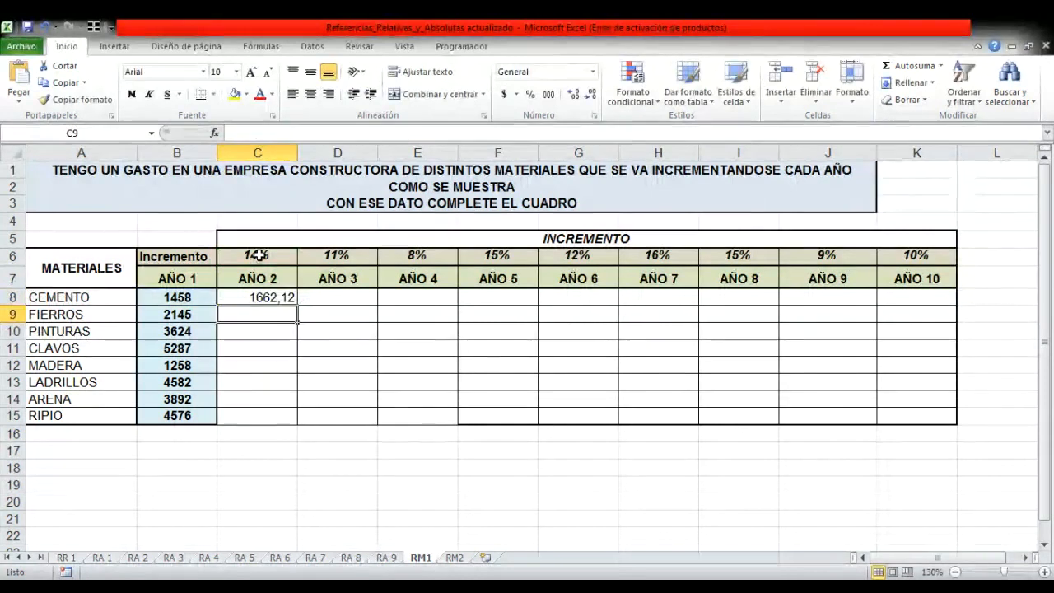
# Step: Fill the C8 formula over C8:K15 for all materials and years, and clear that whole range again
pyautogui.click(272, 297)
pyautogui.moveTo(295, 305); pyautogui.dragTo(962, 423)
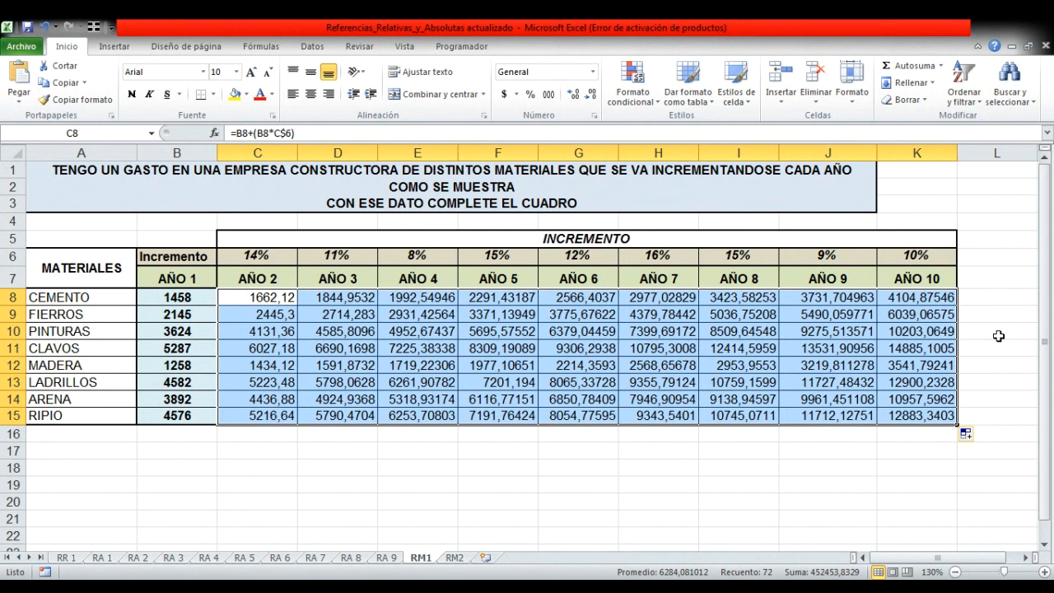
pyautogui.press('Delete')
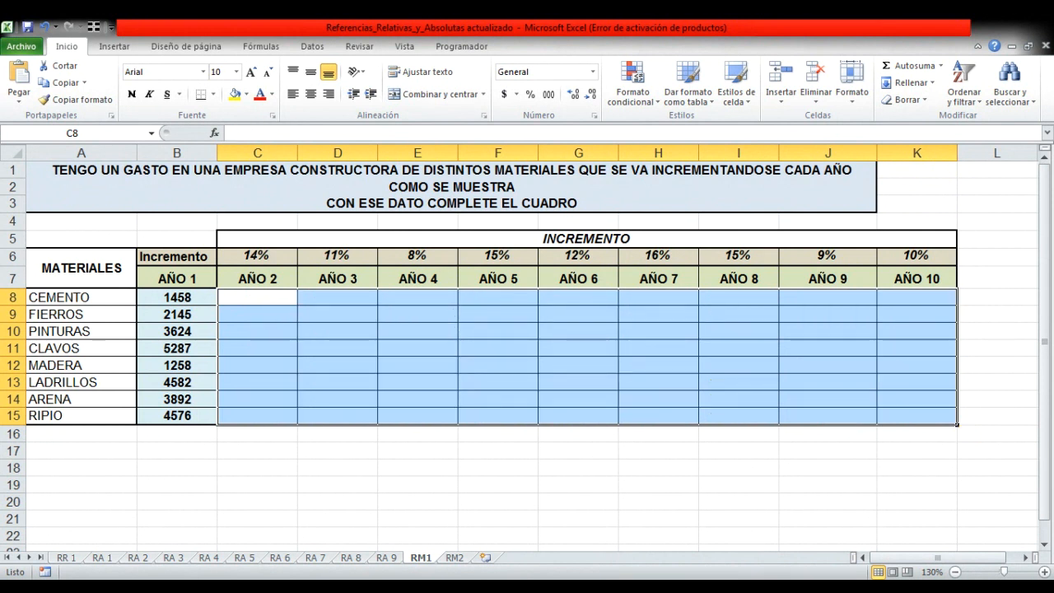
pyautogui.click(257, 297)
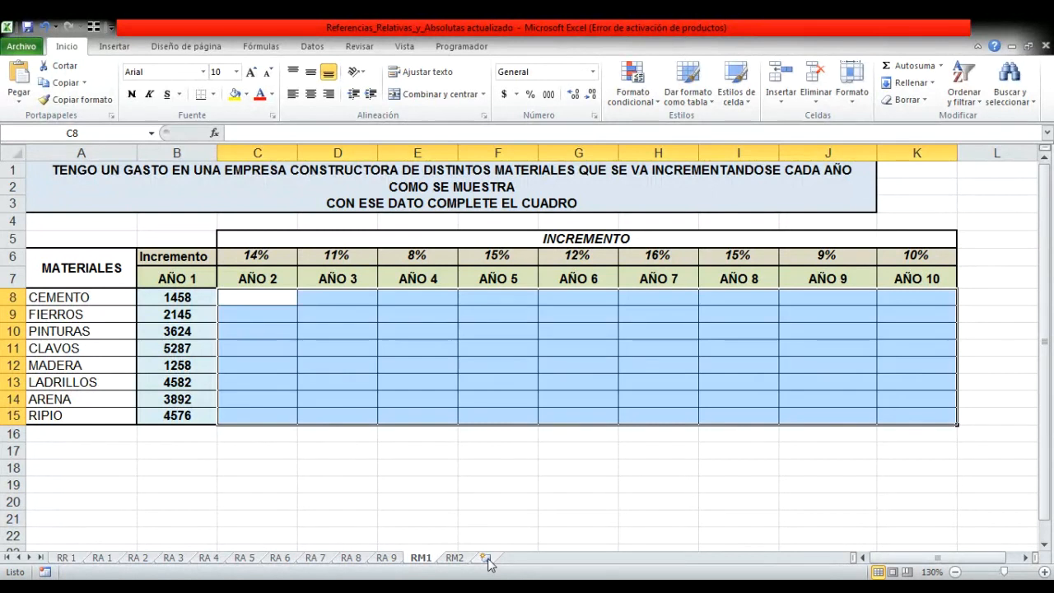
# Step: Add a new sheet after RM2, with its gridlines hidden and the zoom at 170%
pyautogui.click(489, 559)
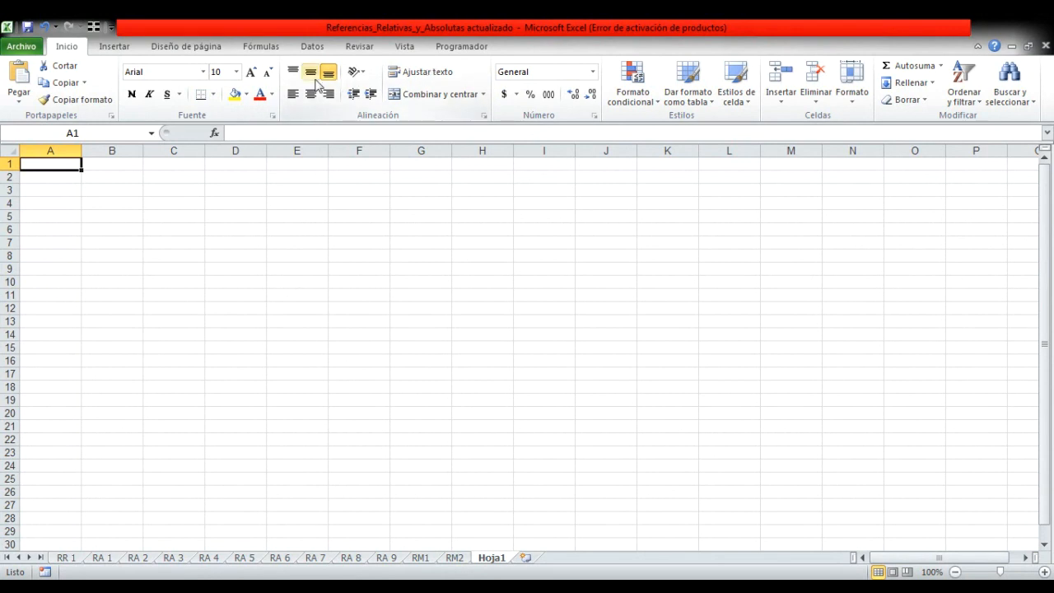
pyautogui.click(418, 51)
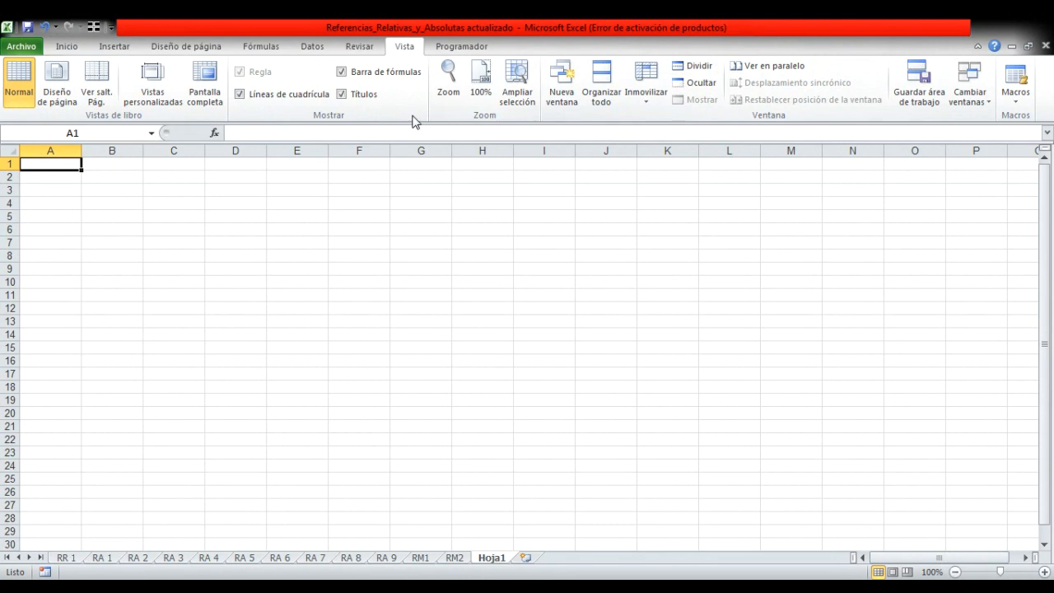
pyautogui.click(240, 93)
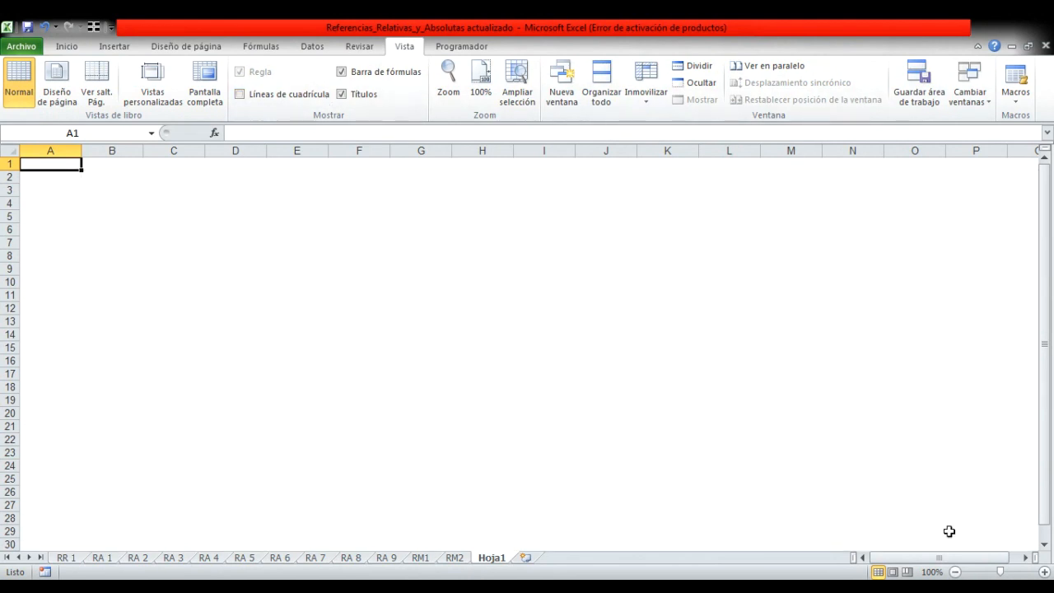
pyautogui.click(1042, 572)
pyautogui.click(1042, 573)
pyautogui.click(1043, 573)
pyautogui.click(1043, 573)
pyautogui.click(1043, 572)
pyautogui.click(1043, 573)
pyautogui.click(1043, 572)
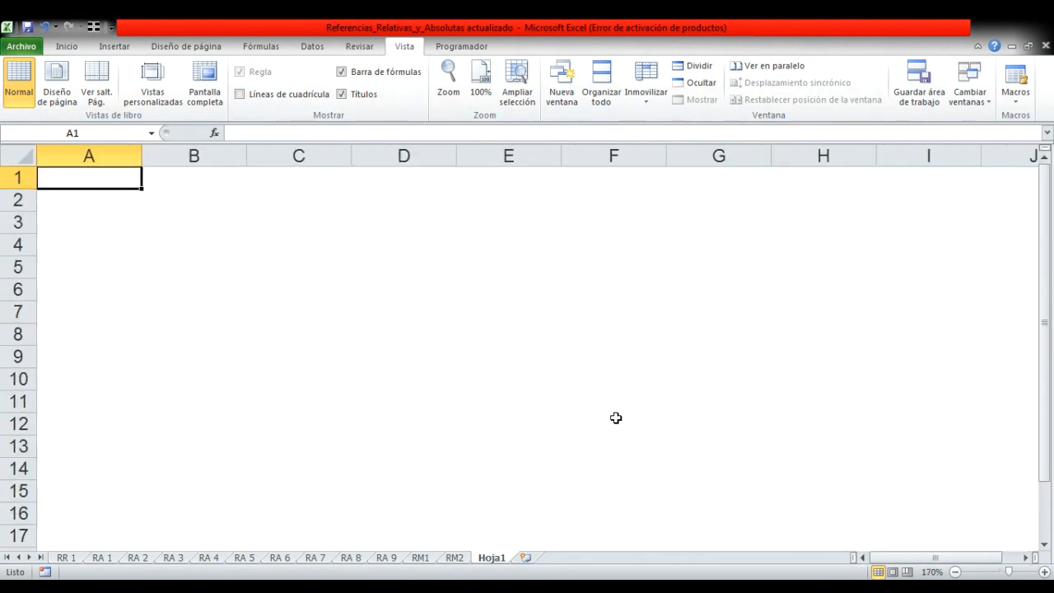
# Step: Enter "1 f4" in A1 and its meaning "celda fija" in B1 of the new sheet
pyautogui.write('1 ')
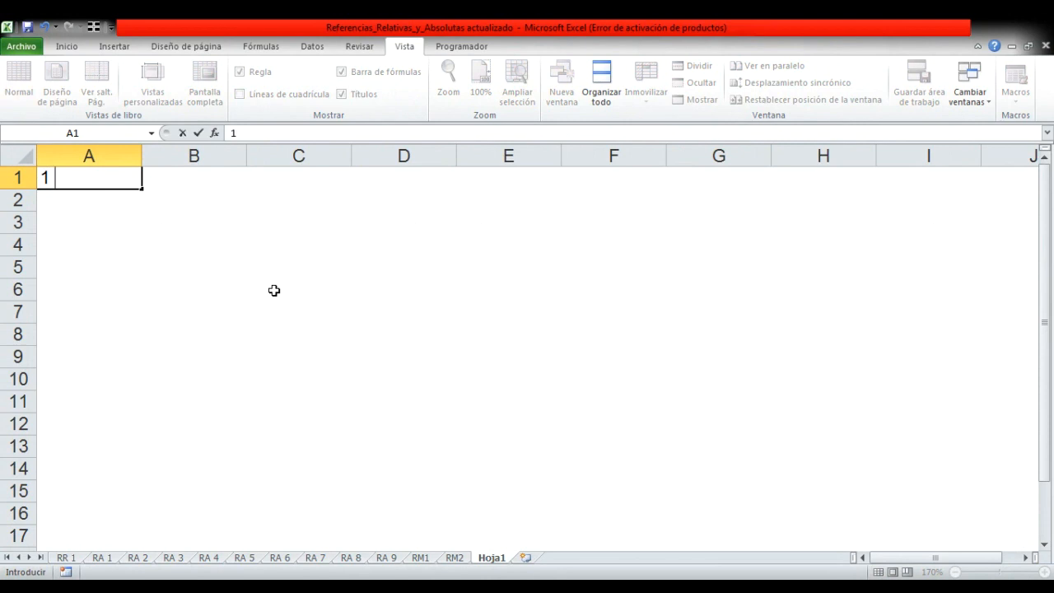
pyautogui.write('f4')
pyautogui.click(233, 231)
pyautogui.click(202, 180)
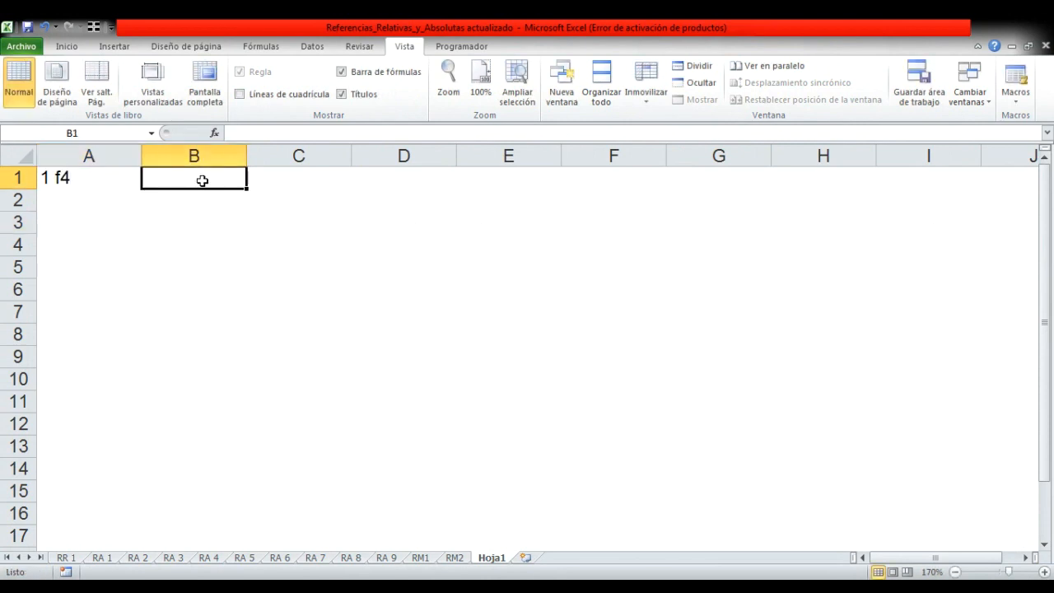
pyautogui.write('celda fij')
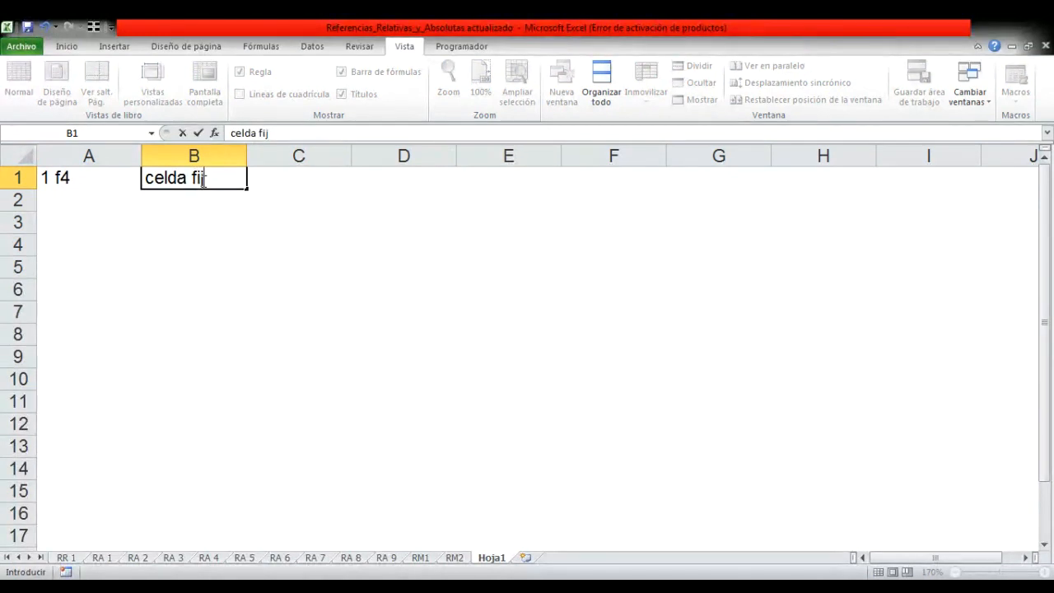
pyautogui.write('a')
# Step: Add the second note: "2 f4" in A2 and "fila fija" in B2
pyautogui.click(80, 199)
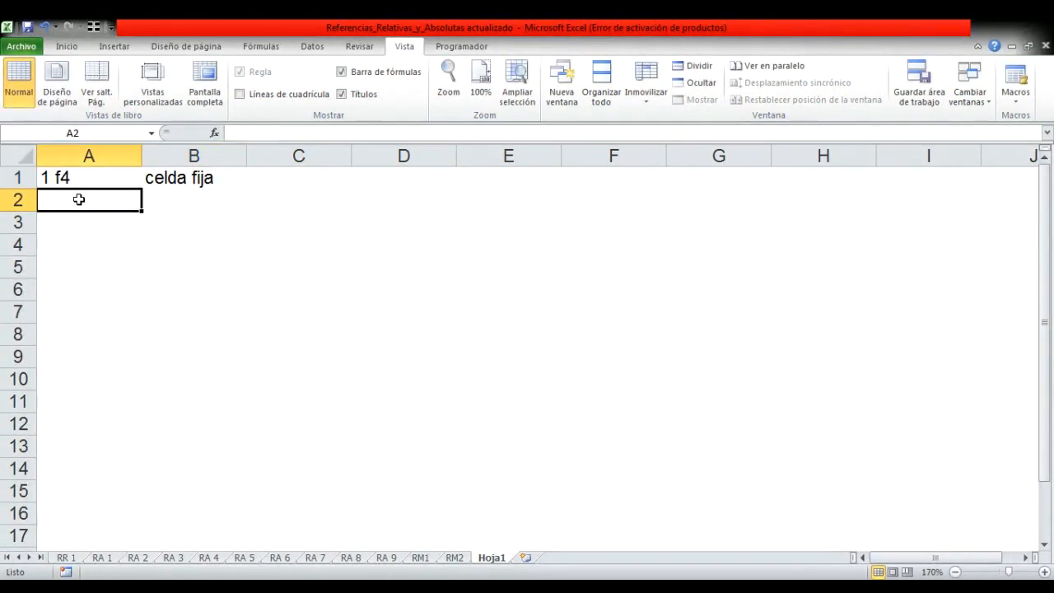
pyautogui.write('2 f')
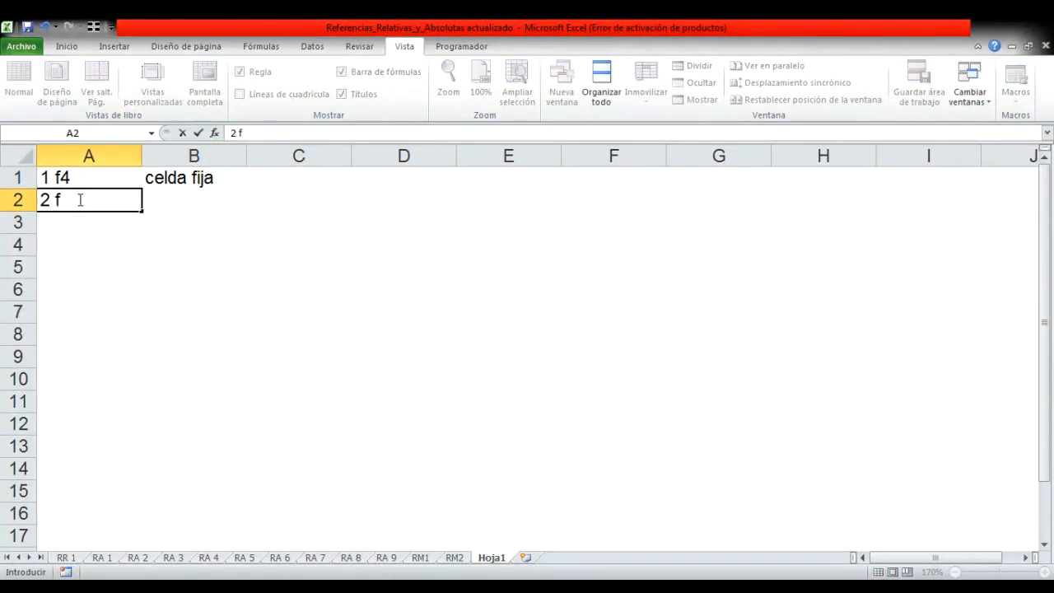
pyautogui.write('4')
pyautogui.click(169, 201)
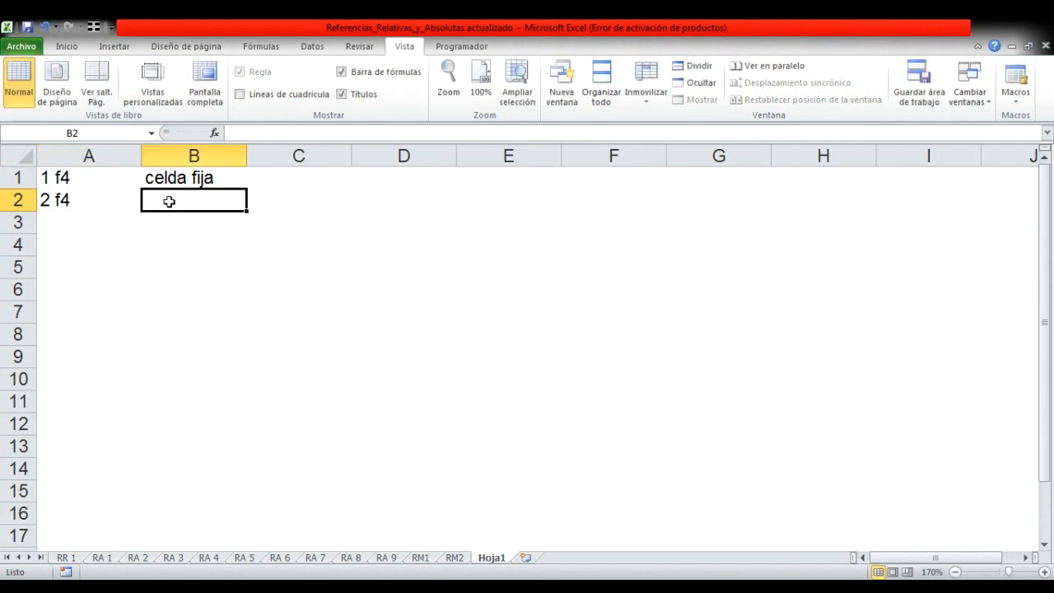
pyautogui.write('fila')
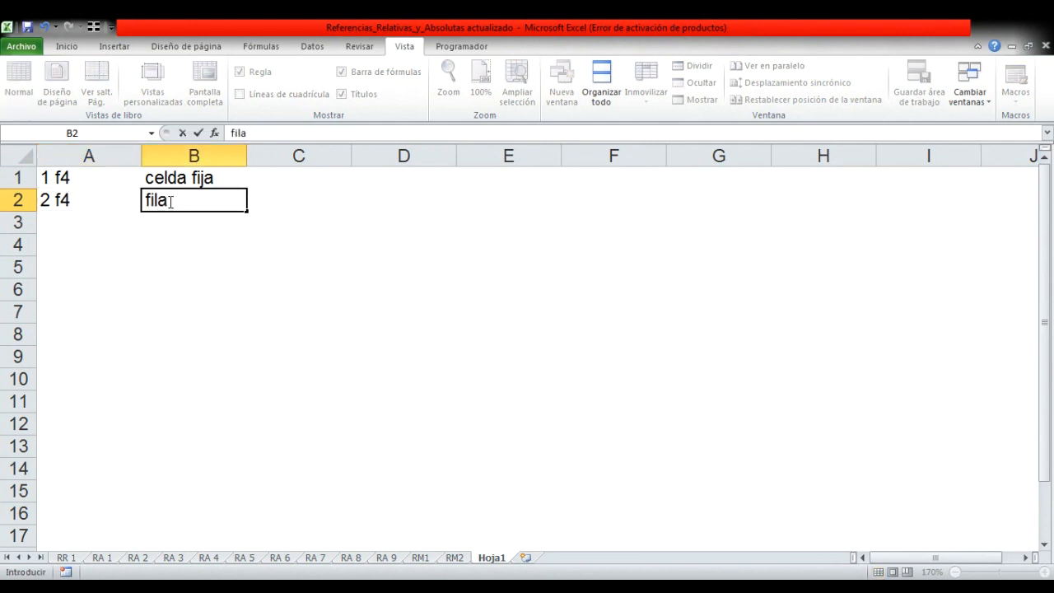
pyautogui.write(' fija')
# Step: Add the third note: "3 f4" in A3 and "columna fija" in B3
pyautogui.click(76, 222)
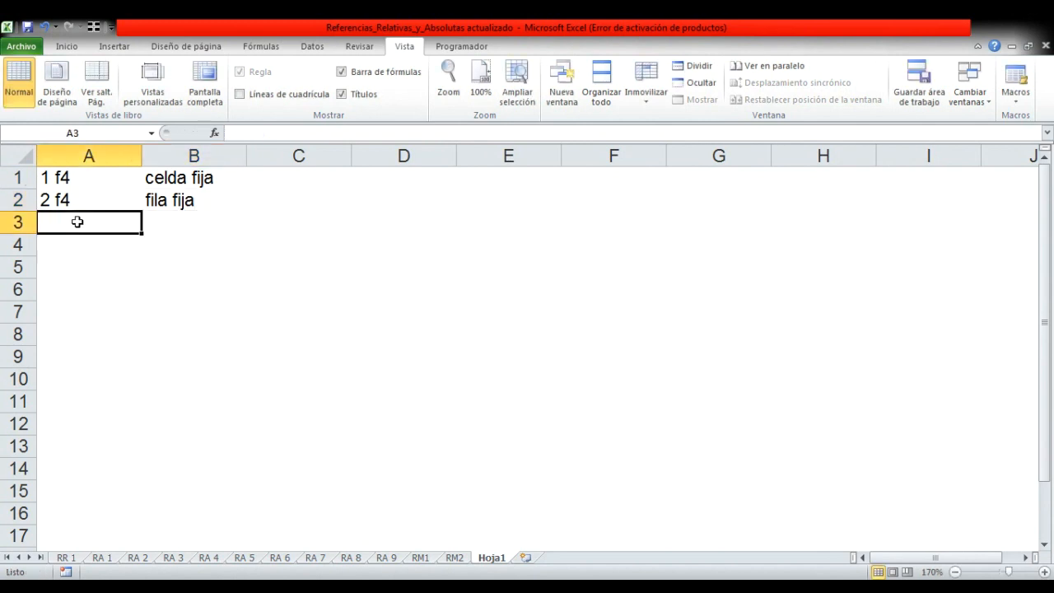
pyautogui.write('3f4')
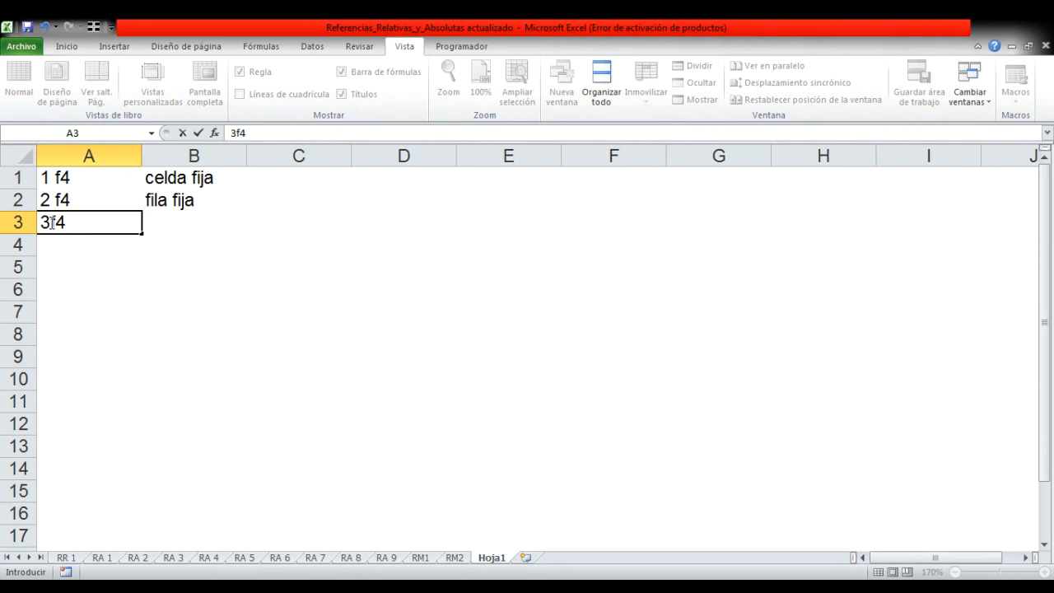
pyautogui.click(52, 222)
pyautogui.click(153, 224)
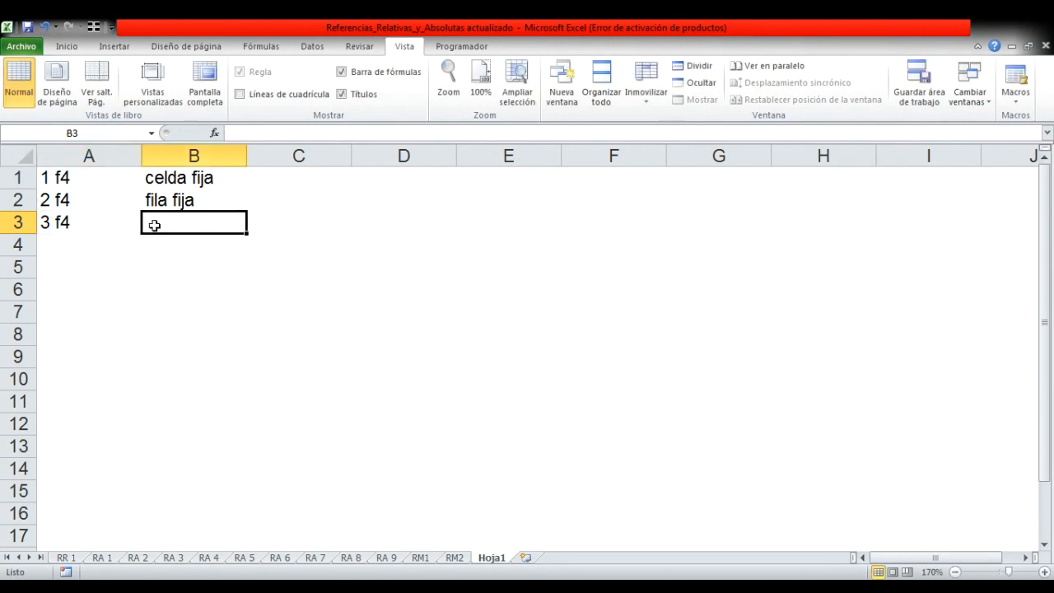
pyautogui.write('columna ')
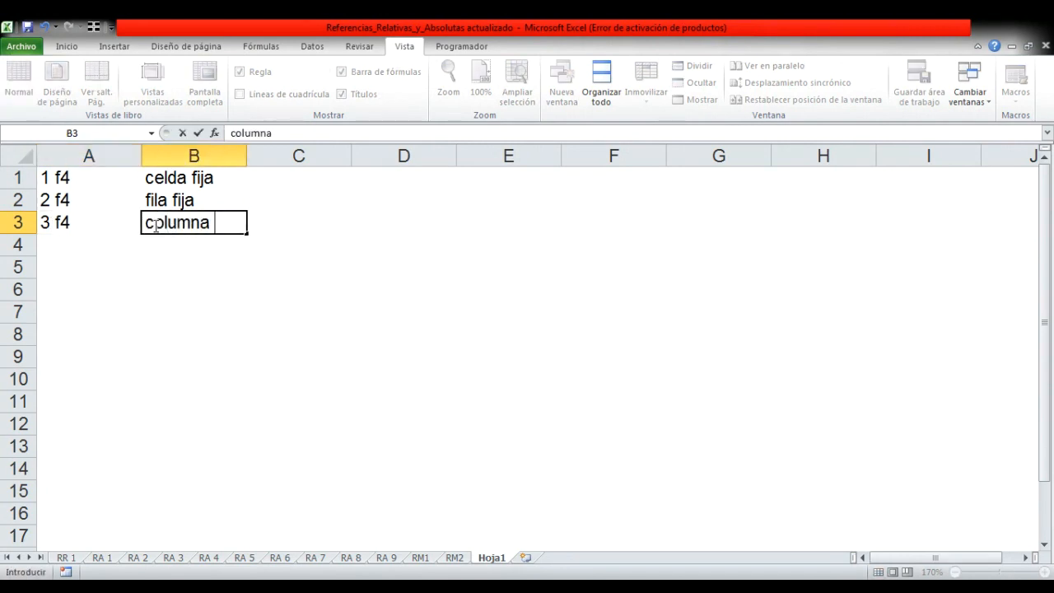
pyautogui.write('fija')
pyautogui.press('Return')
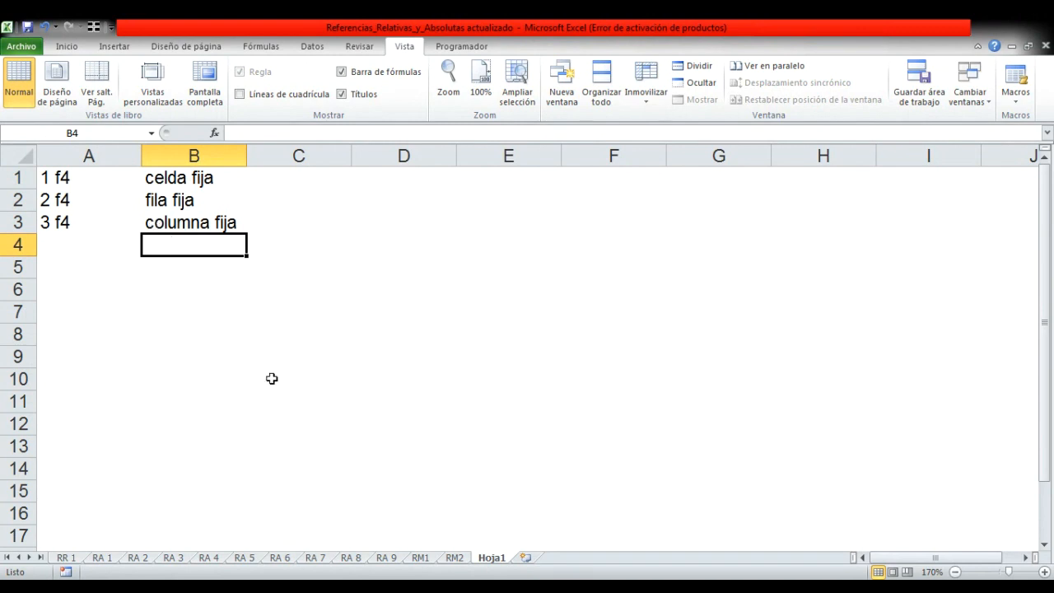
# Step: Examine on the RM1 sheet how the yearly increment percentages change by column from C to K while staying in row 6
pyautogui.click(421, 558)
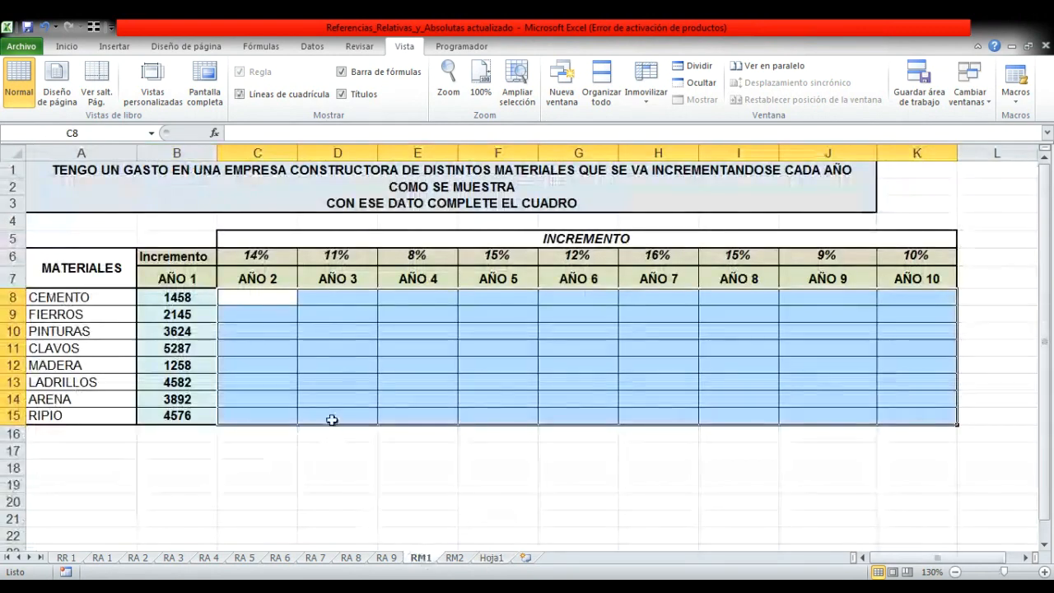
pyautogui.click(311, 362)
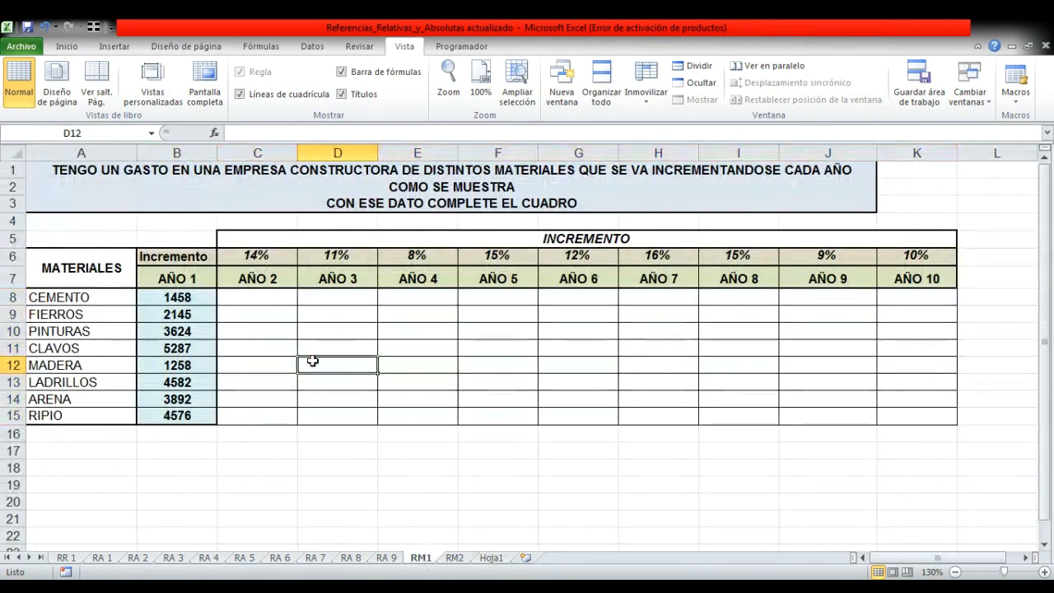
pyautogui.click(257, 153)
pyautogui.click(338, 153)
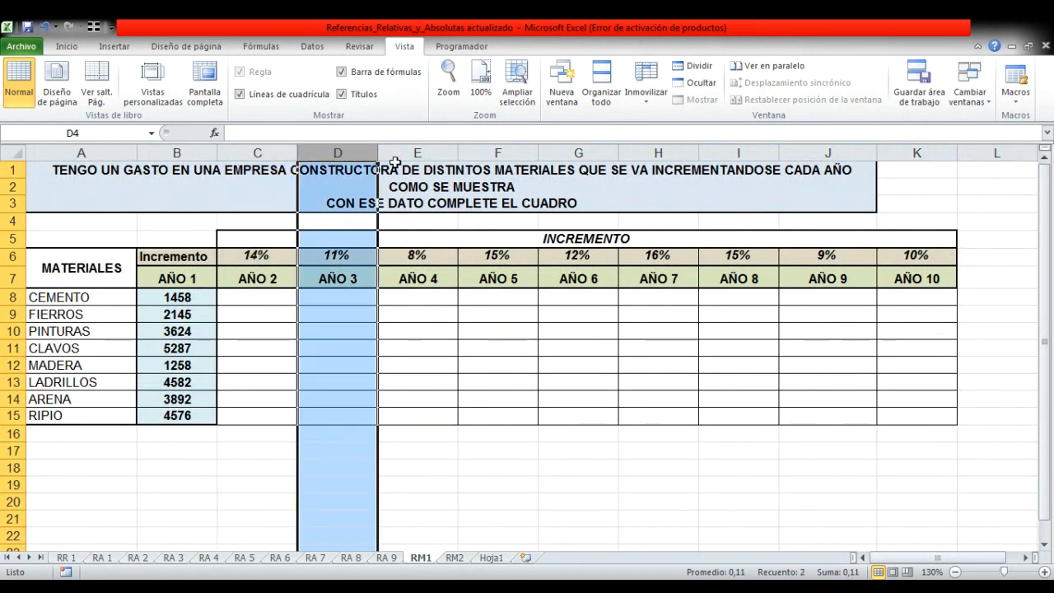
pyautogui.click(417, 153)
pyautogui.click(498, 154)
pyautogui.click(579, 154)
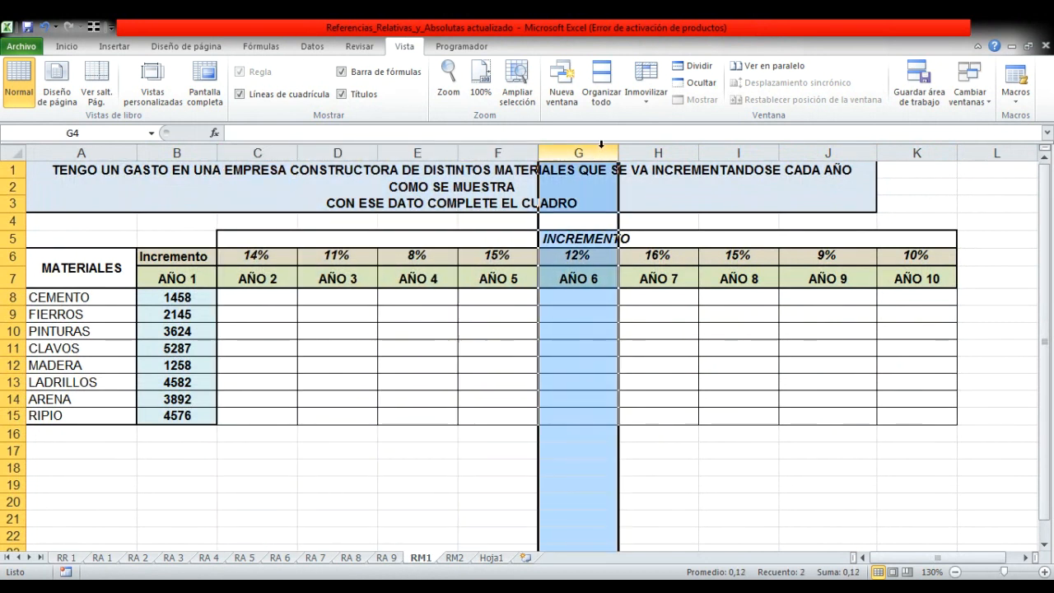
pyautogui.click(658, 153)
pyautogui.click(736, 153)
pyautogui.click(832, 151)
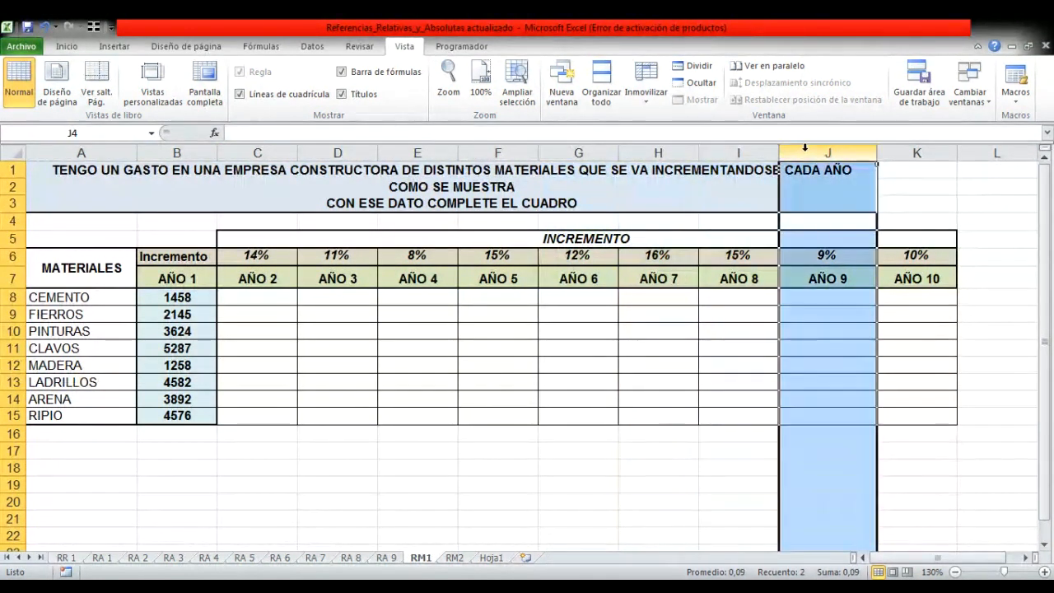
pyautogui.click(910, 148)
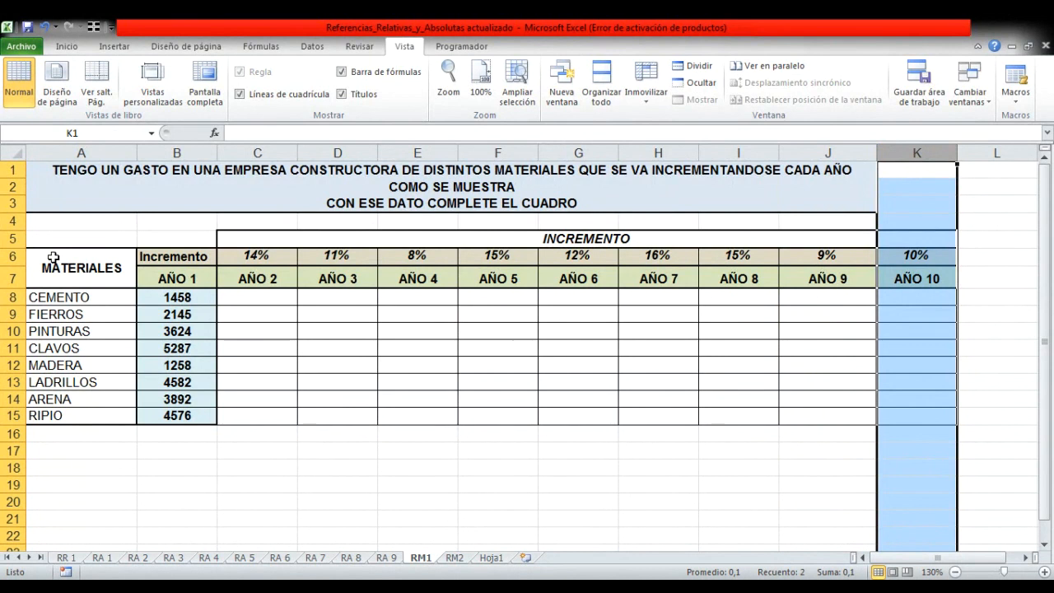
pyautogui.click(10, 257)
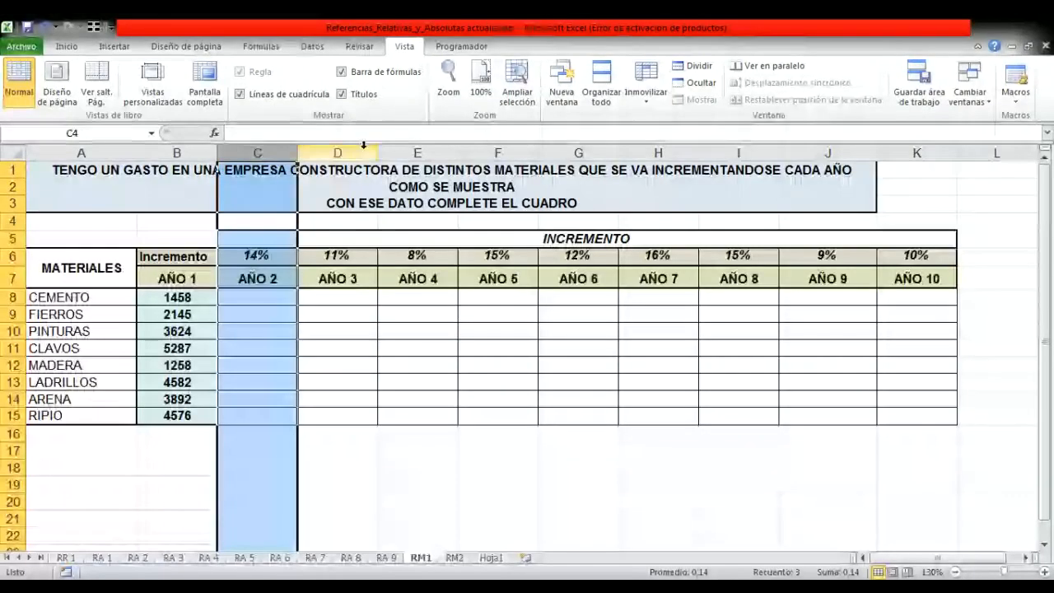
pyautogui.click(418, 153)
pyautogui.click(498, 153)
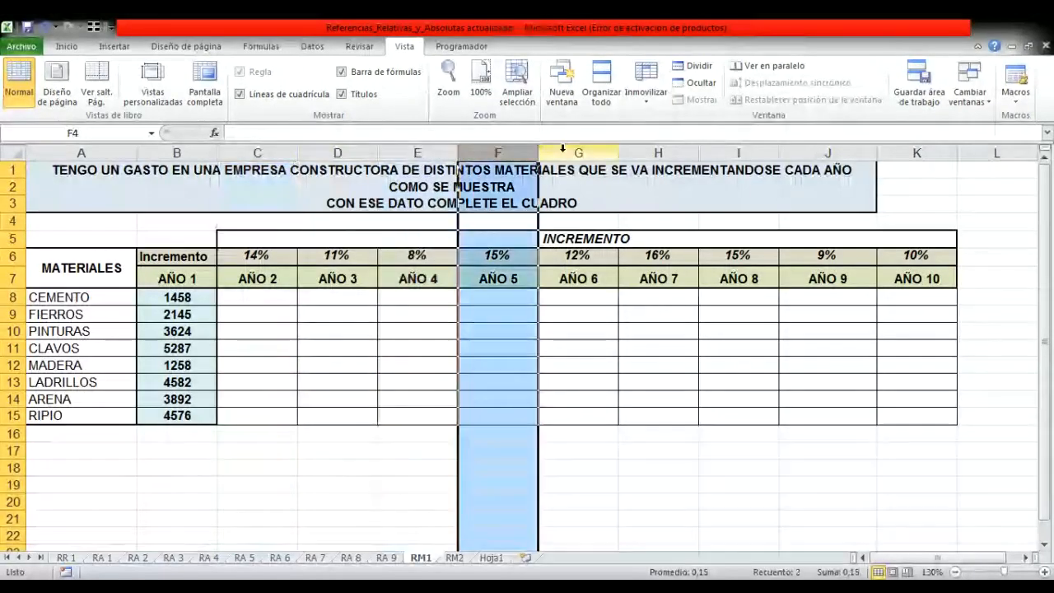
pyautogui.click(578, 153)
pyautogui.click(645, 147)
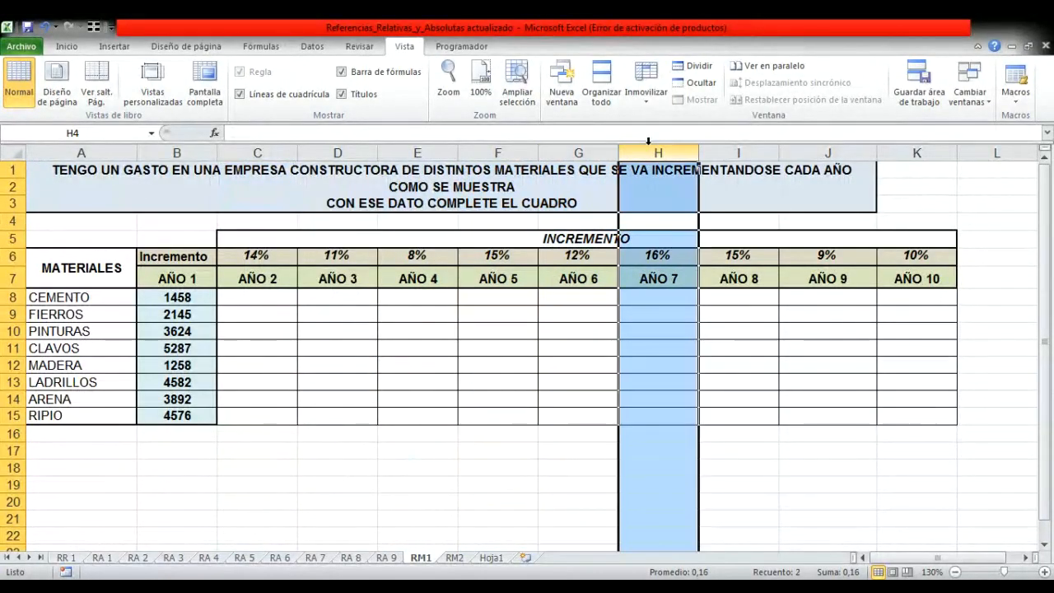
pyautogui.click(8, 256)
# Step: Enter the formula =B8+(B8*C$6) in C8 for CEMENTO in AÑO 2, fixing only the row of the percentage reference
pyautogui.click(260, 299)
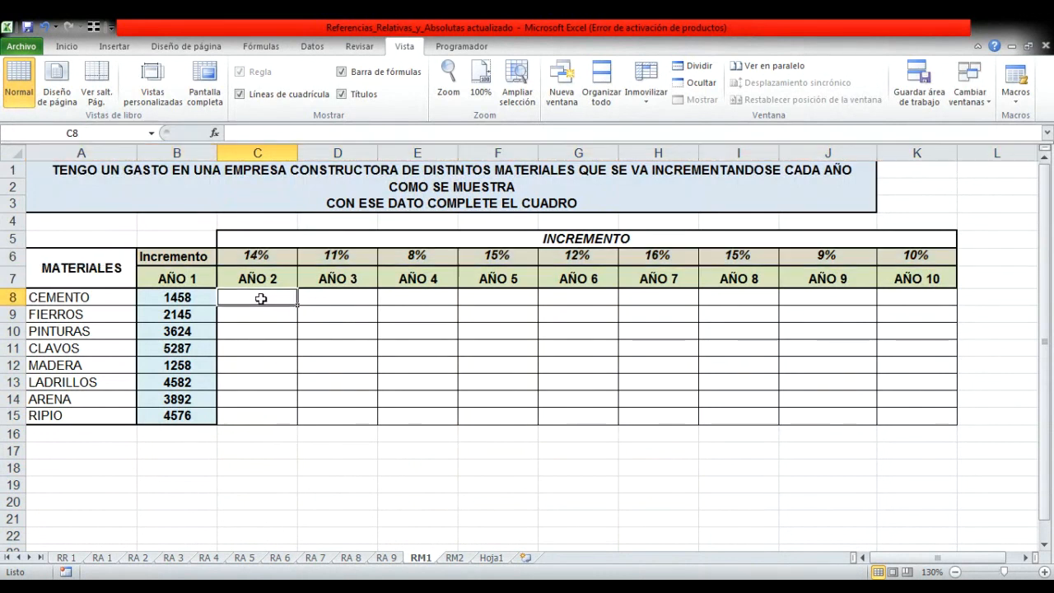
pyautogui.write('=')
pyautogui.click(182, 298)
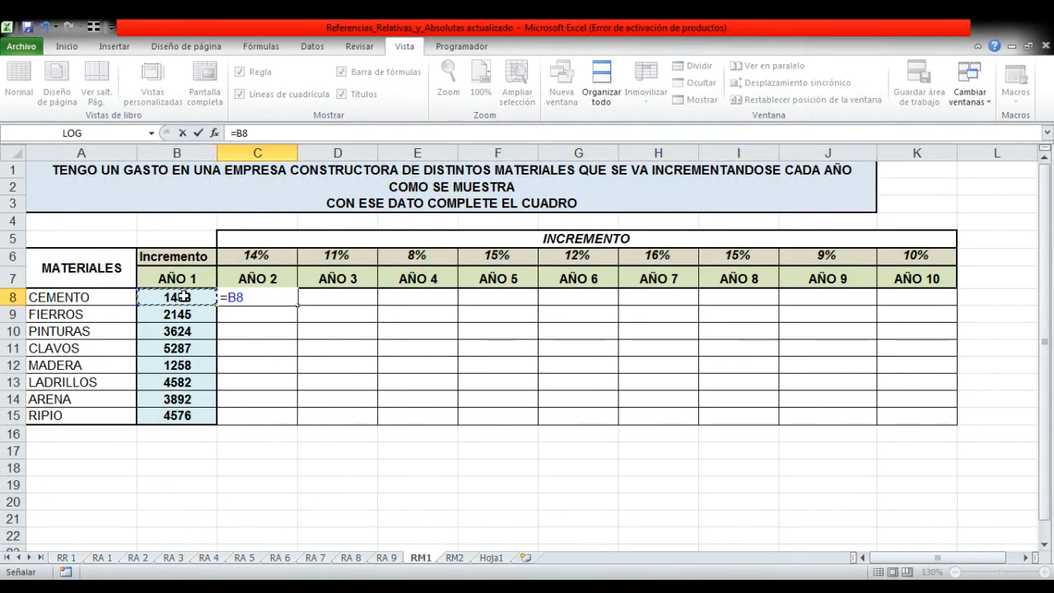
pyautogui.write('+')
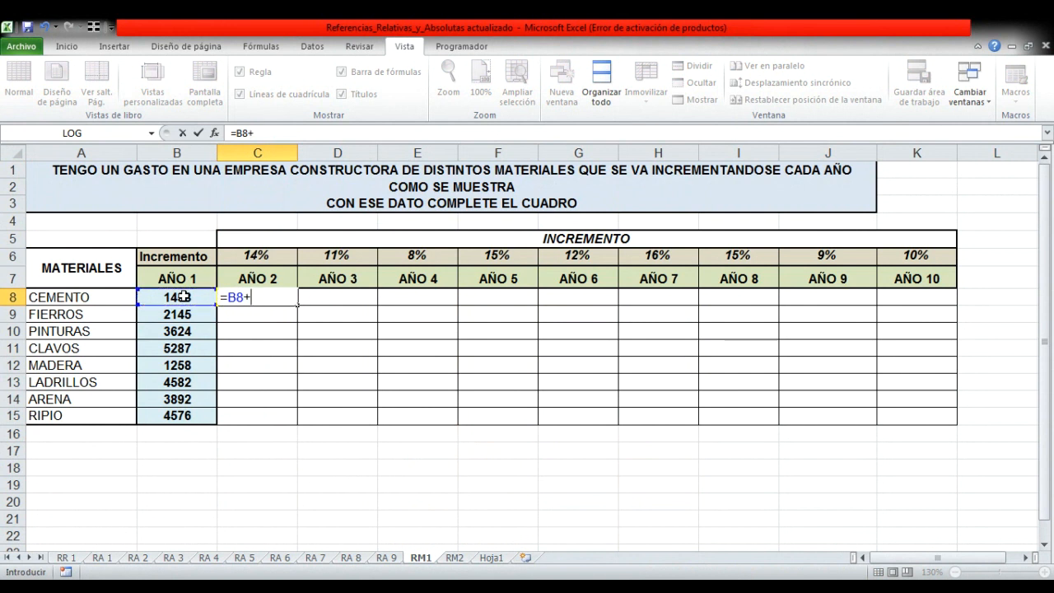
pyautogui.write('(')
pyautogui.click(182, 297)
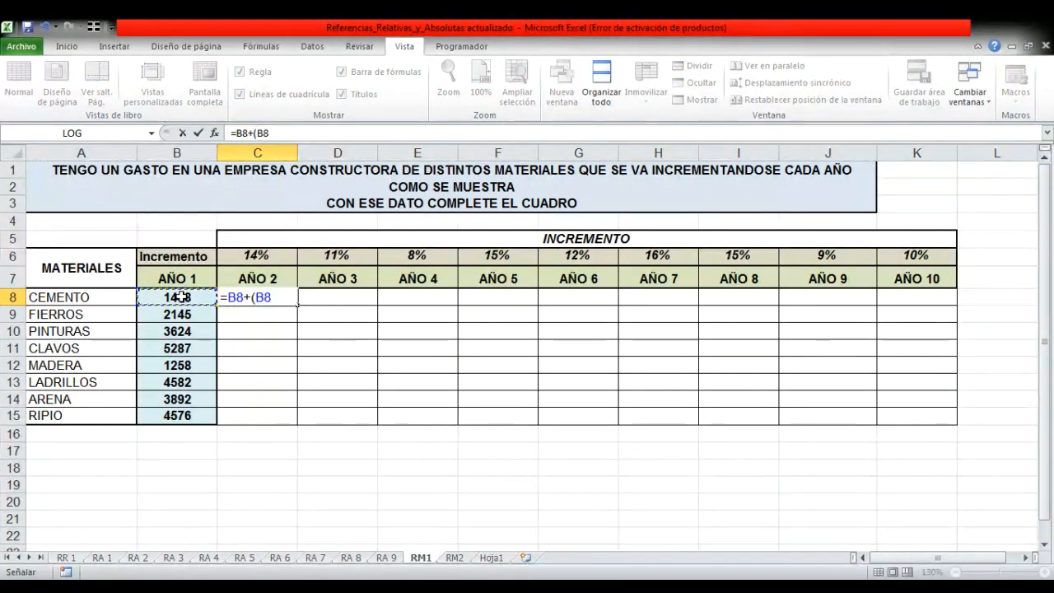
pyautogui.write('*')
pyautogui.click(253, 258)
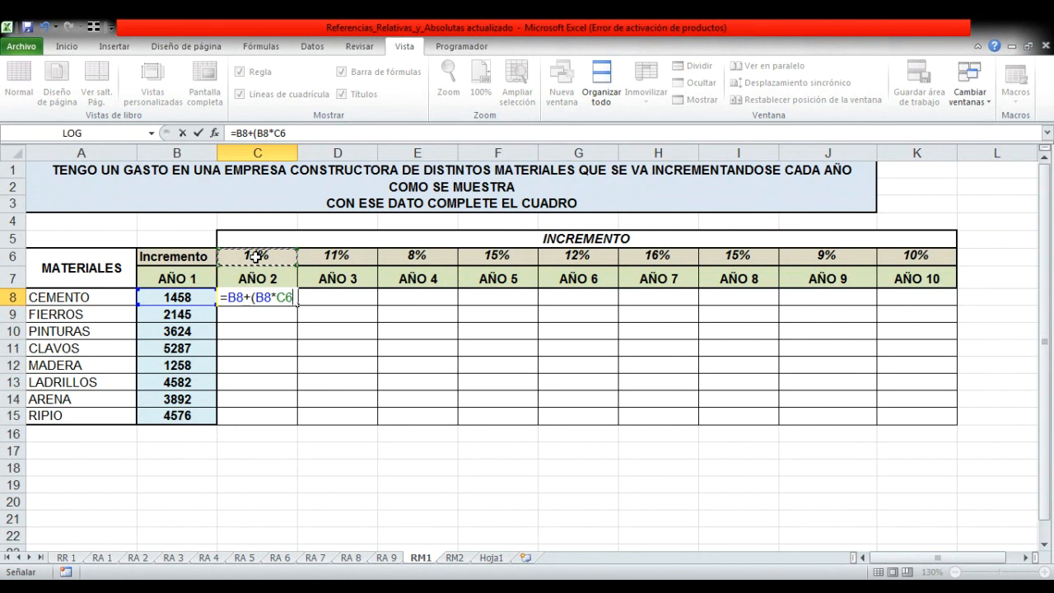
pyautogui.press('F4')
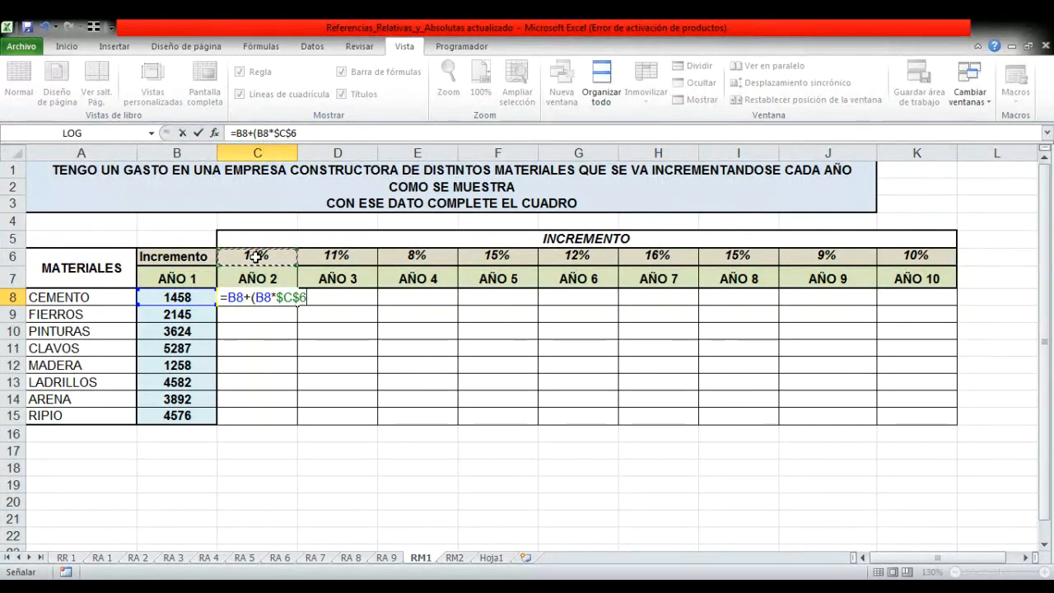
pyautogui.press('F4')
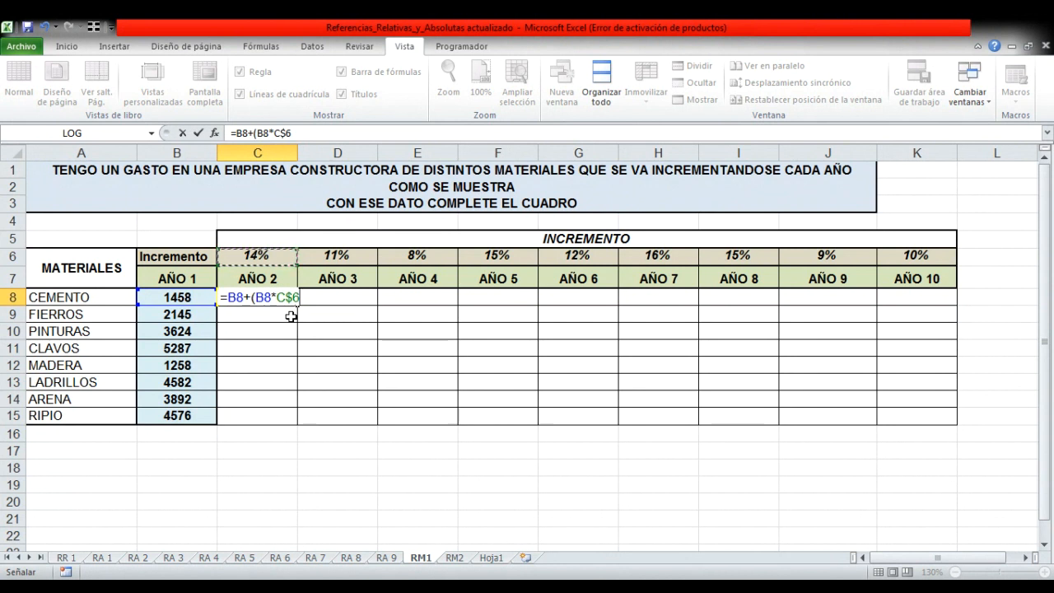
pyautogui.write(')')
pyautogui.press('Return')
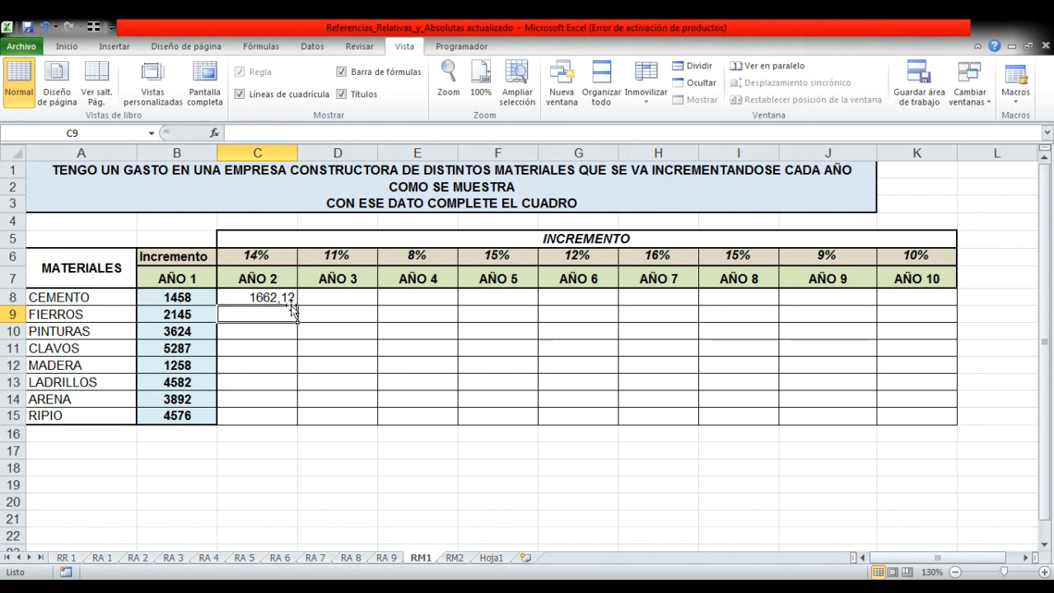
# Step: Fill the C8 formula across to AÑO 10 and down to RIPIO, covering C8:K15
pyautogui.click(290, 301)
pyautogui.moveTo(296, 304); pyautogui.dragTo(961, 422)
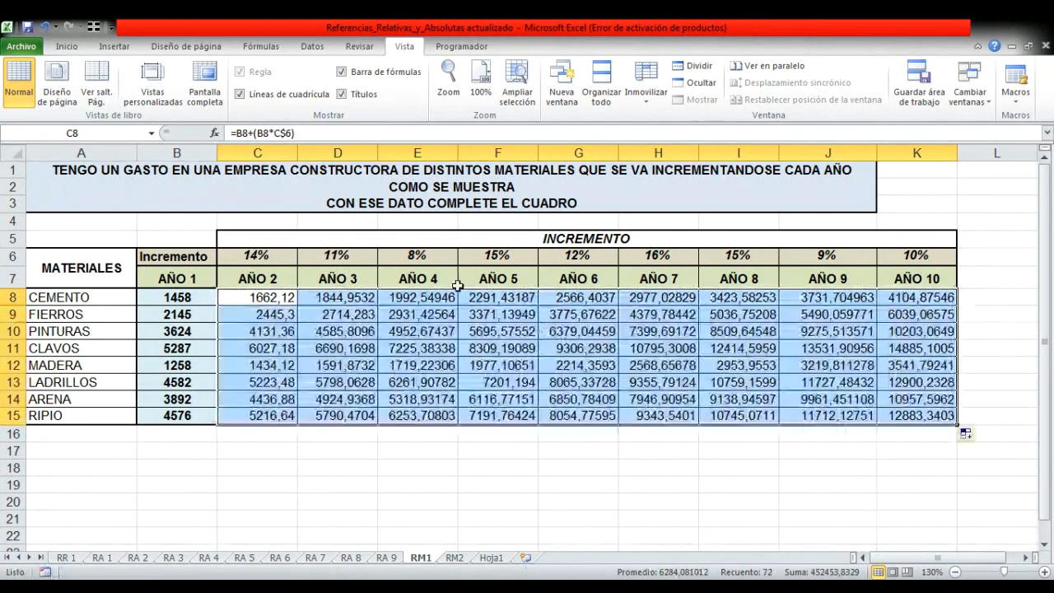
pyautogui.click(277, 297)
pyautogui.moveTo(297, 304); pyautogui.dragTo(577, 382)
pyautogui.click(280, 296)
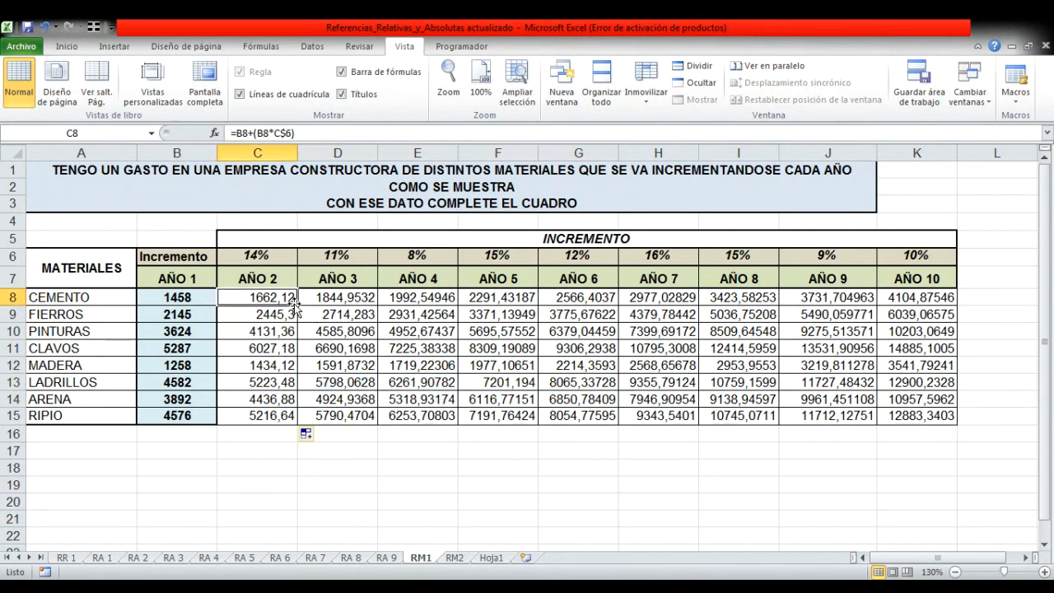
pyautogui.moveTo(298, 305); pyautogui.dragTo(947, 425)
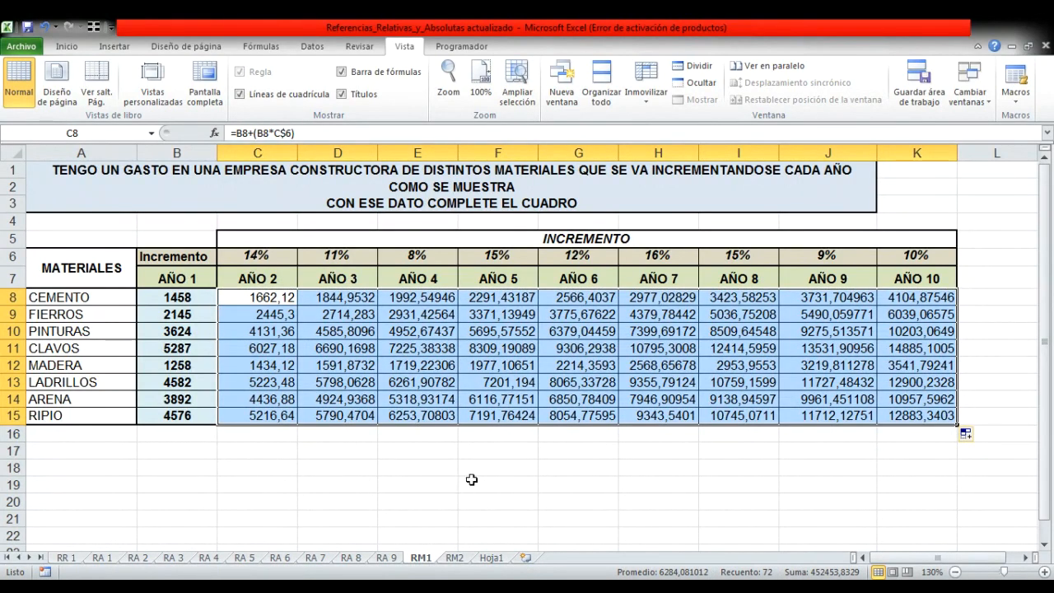
# Step: View the material cost table on the RM2 sheet and return to the RM1 sheet
pyautogui.click(454, 559)
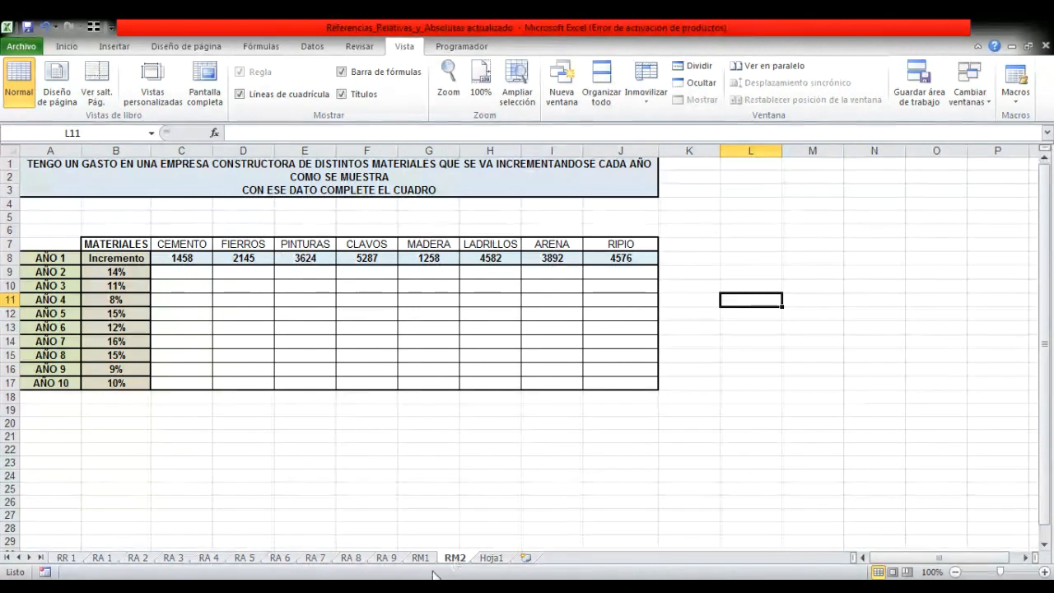
pyautogui.click(420, 558)
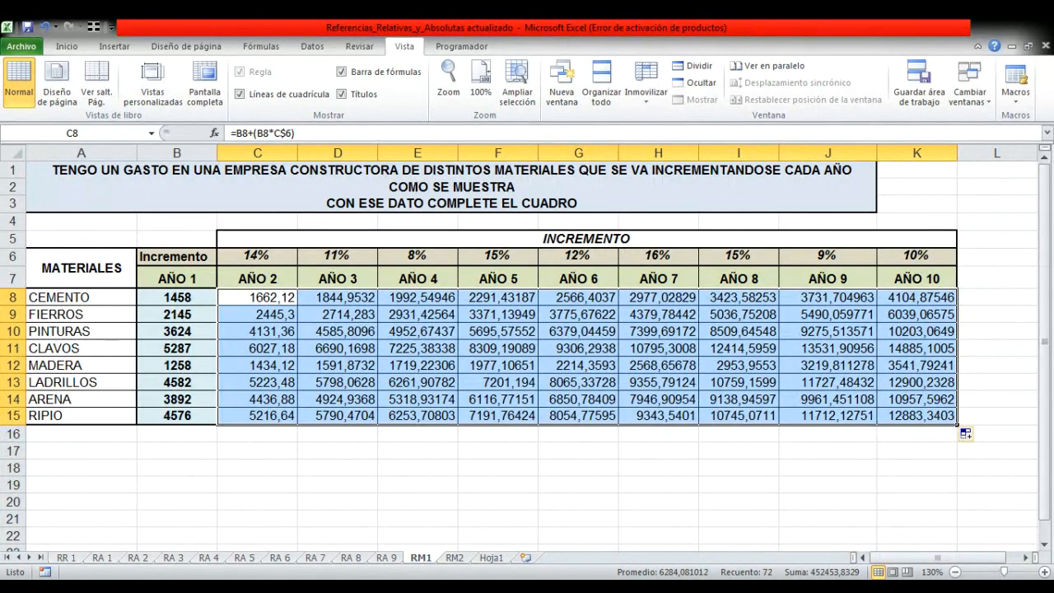
pyautogui.hotkey('alt', 'Tab')
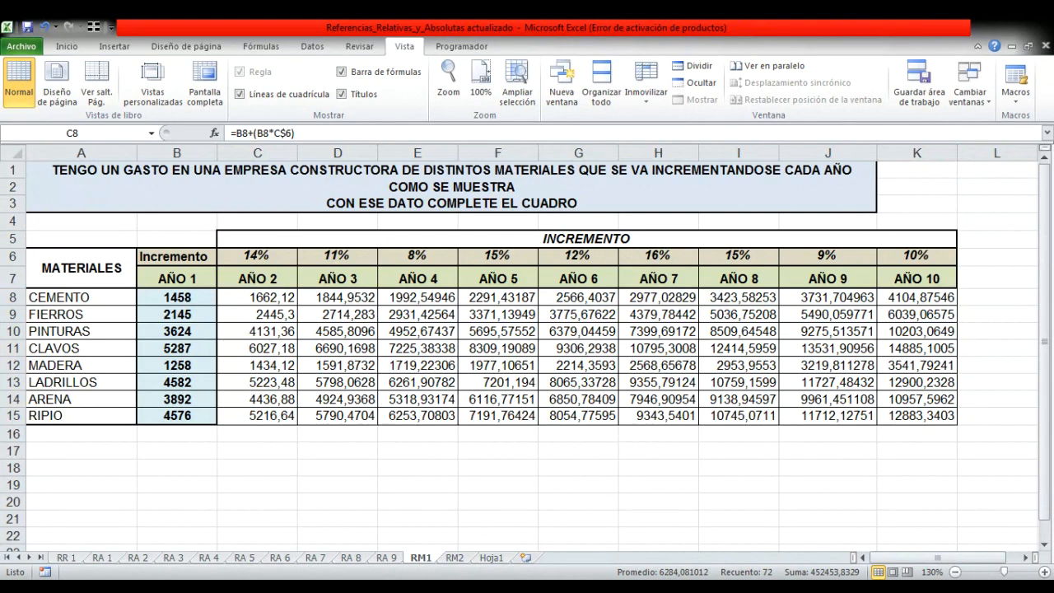